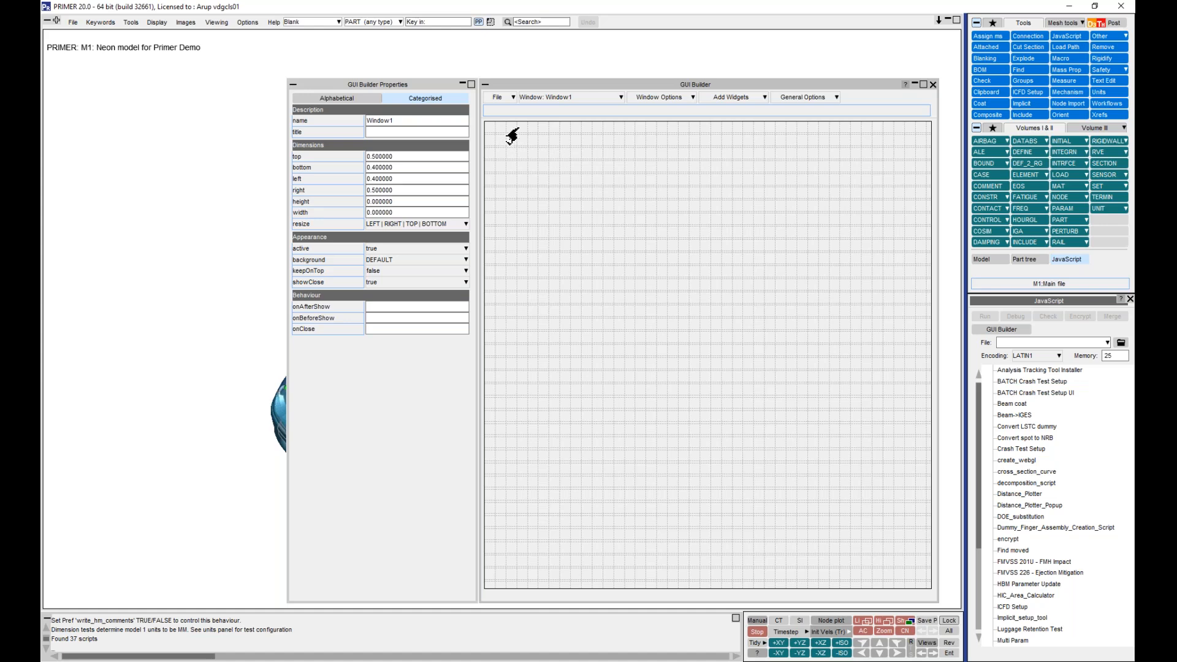
{"action": "left_click", "coordinate": [549, 99]}
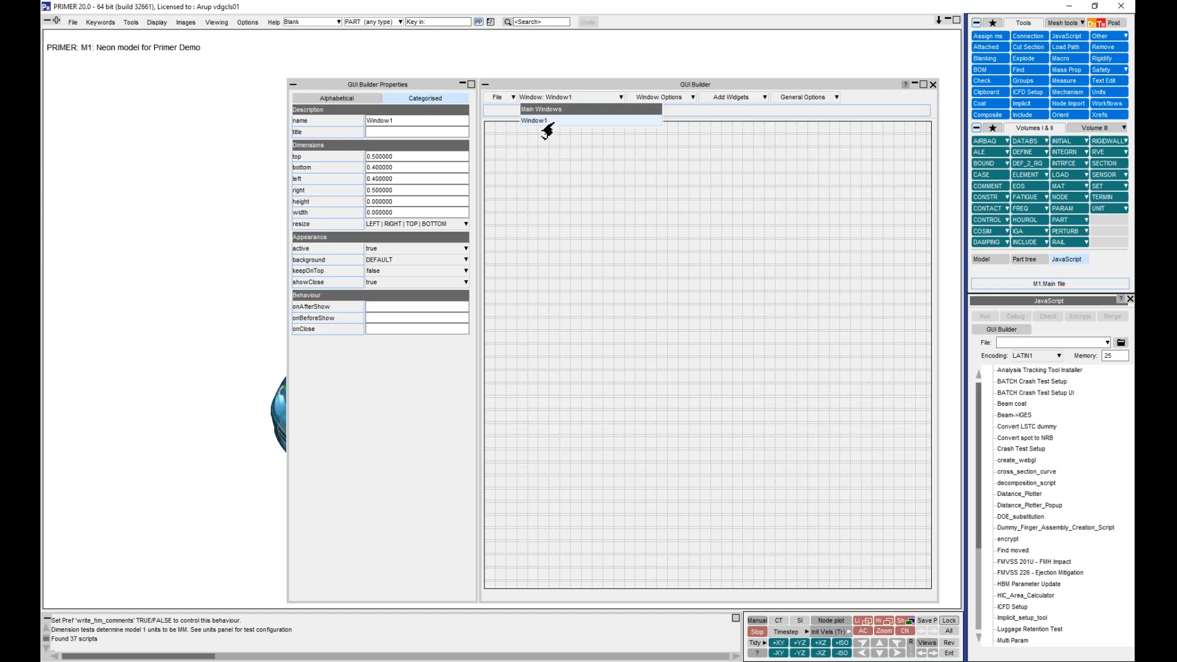
{"action": "left_click", "coordinate": [543, 132]}
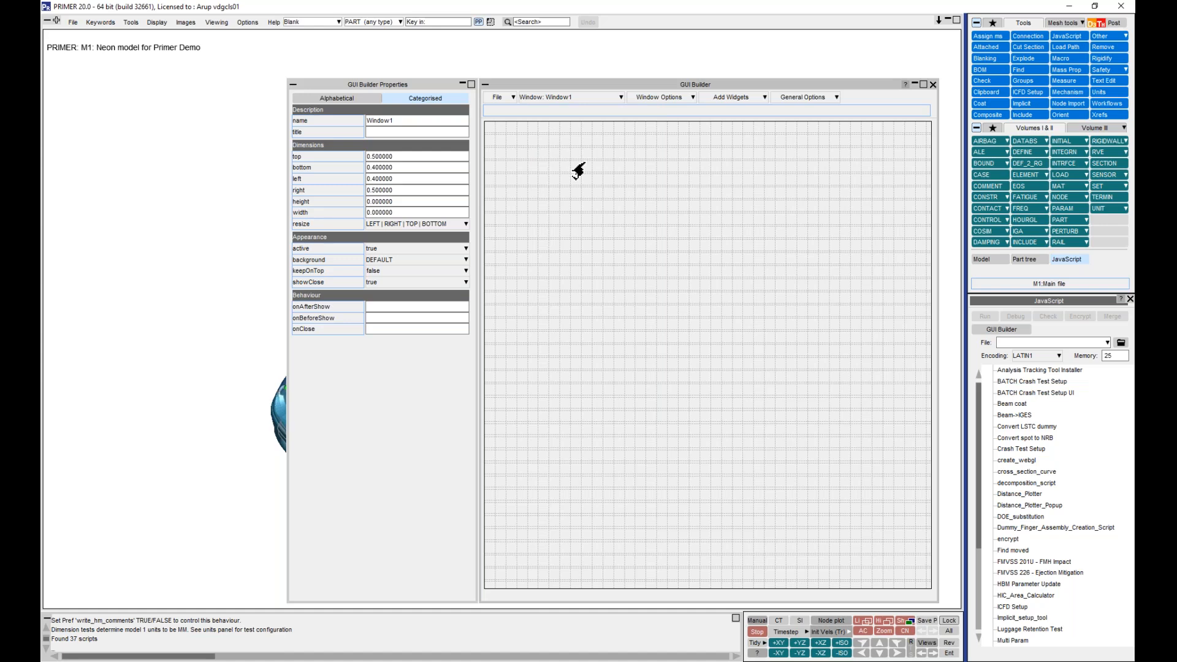
Insert a label and move it into the upper-left corner of the window grid, at top 1 and left 1.
{"action": "right_click", "coordinate": [494, 147]}
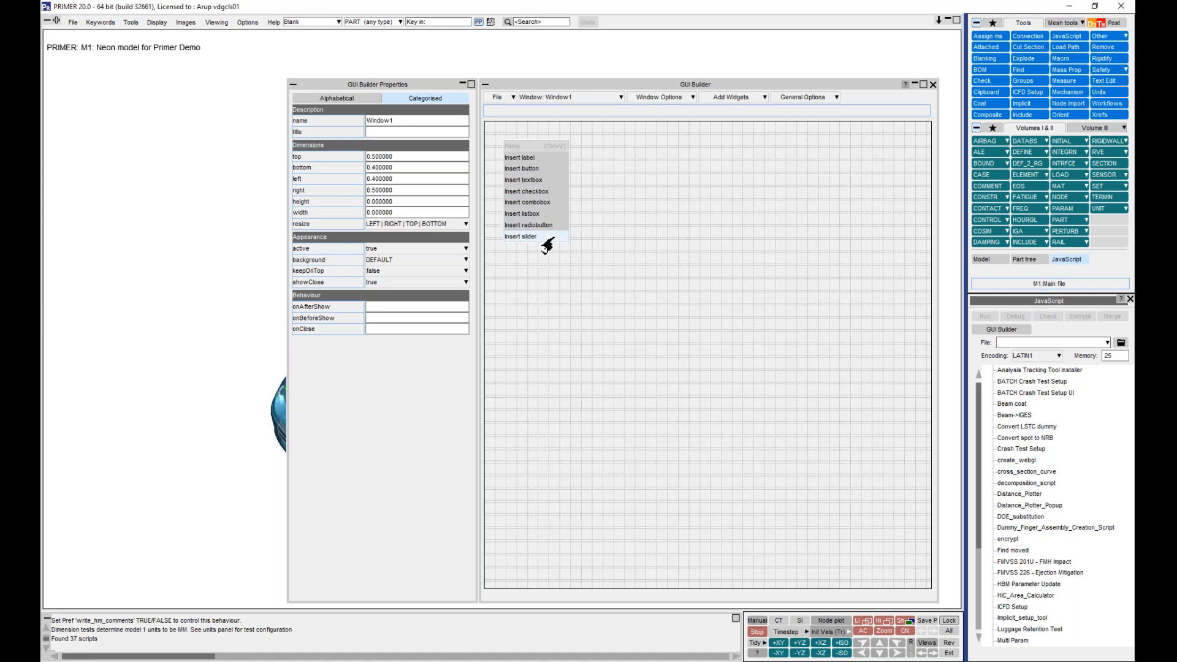
{"action": "left_click", "coordinate": [528, 159]}
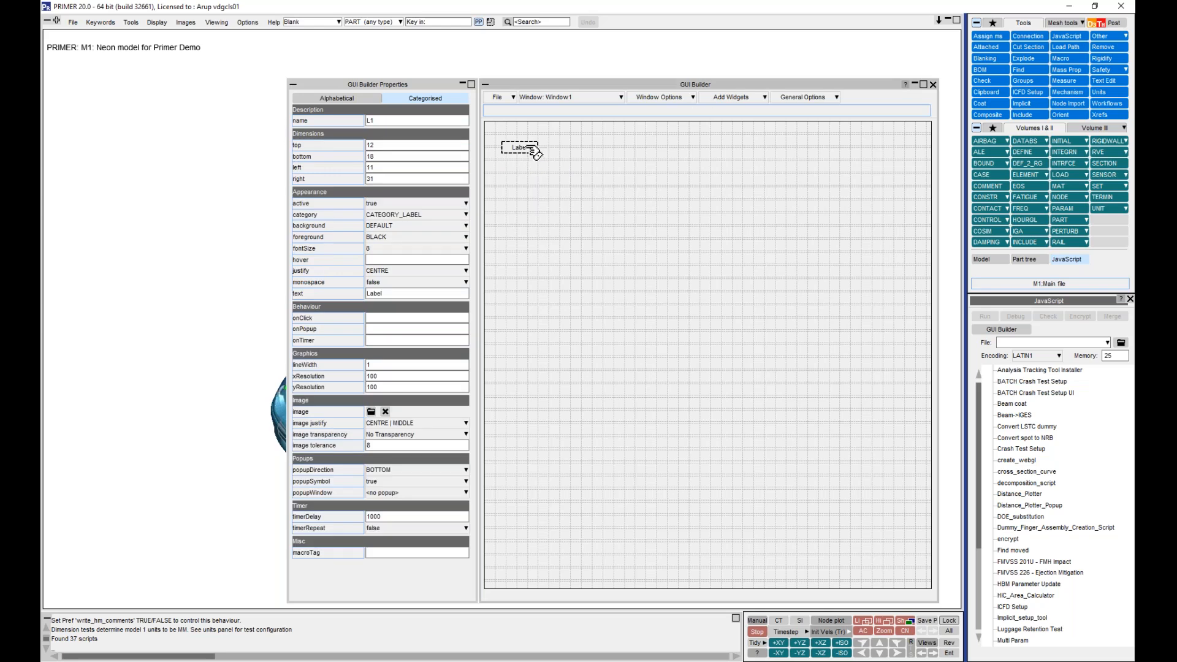
{"action": "left_click_drag", "start_coordinate": [536, 147], "coordinate": [512, 128]}
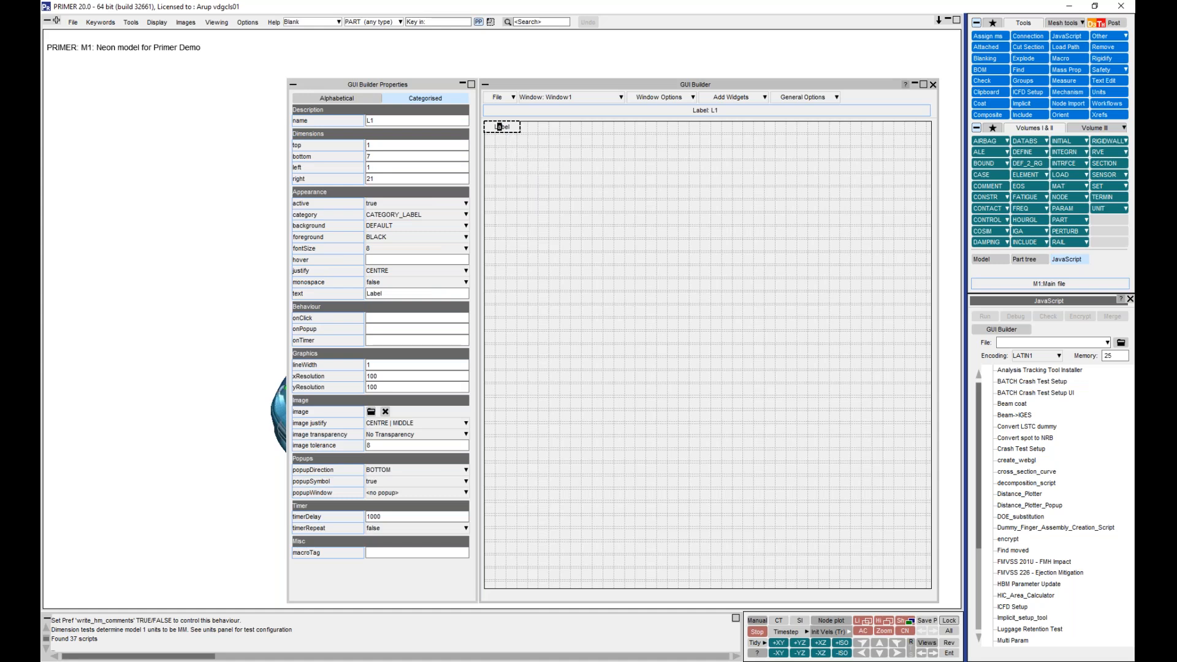
{"action": "left_click", "coordinate": [715, 98]}
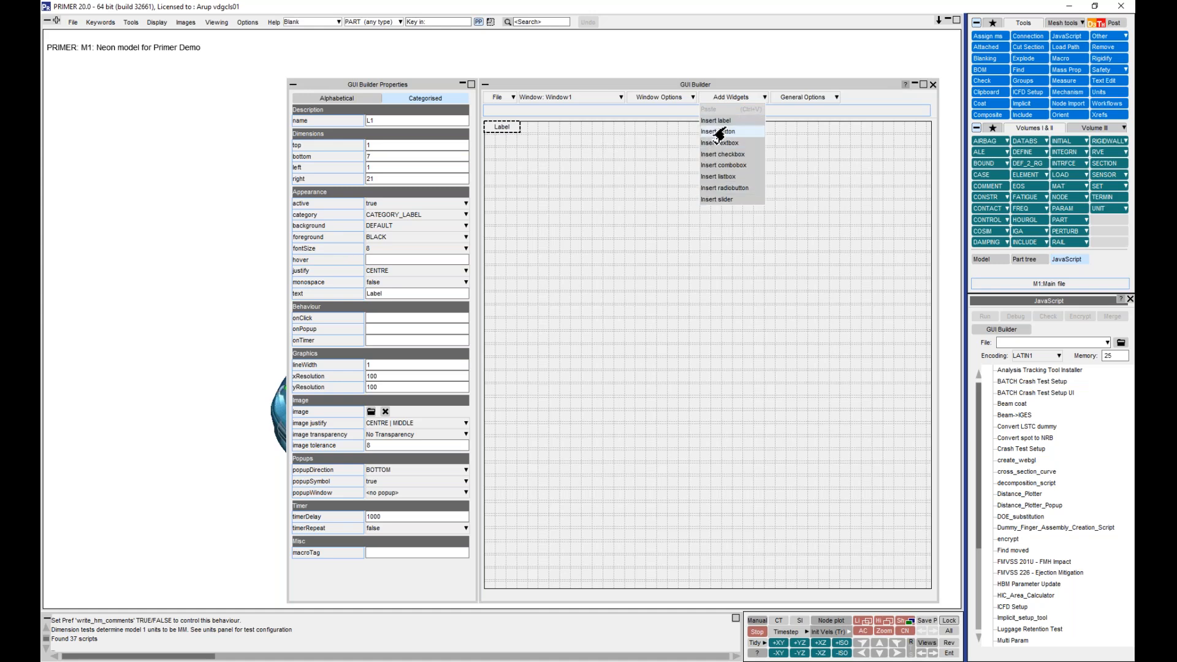
{"action": "left_click", "coordinate": [560, 161]}
{"action": "left_click", "coordinate": [507, 131]}
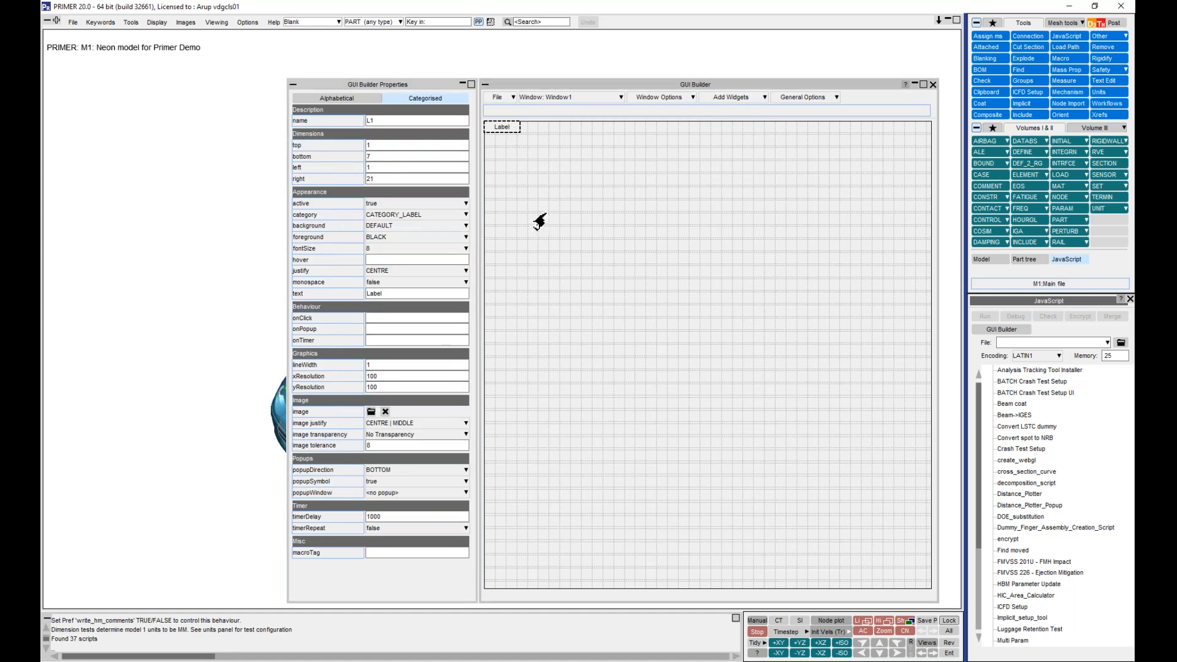
{"action": "left_click", "coordinate": [514, 179]}
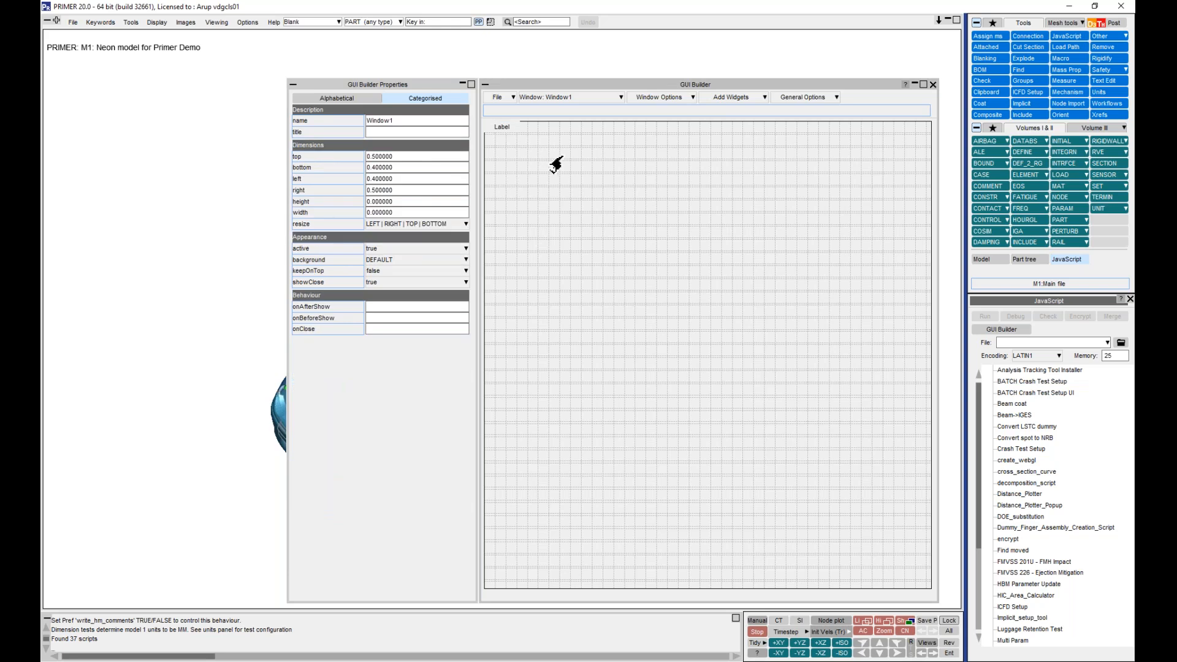
{"action": "left_click", "coordinate": [513, 134]}
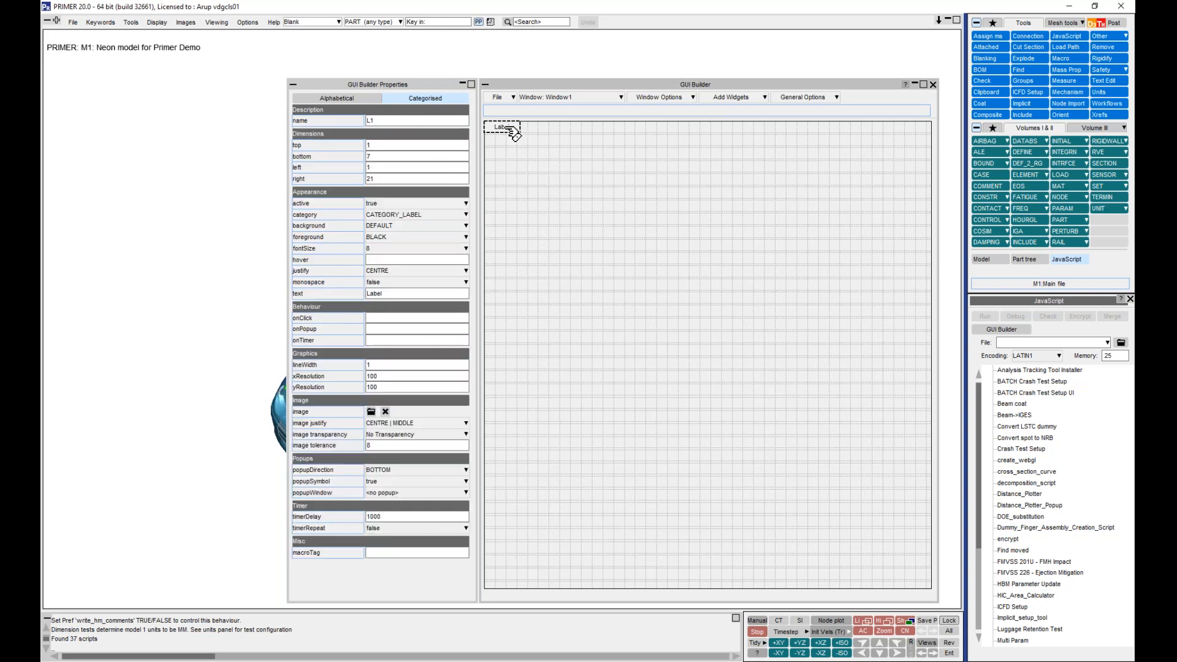
{"action": "left_click", "coordinate": [727, 101]}
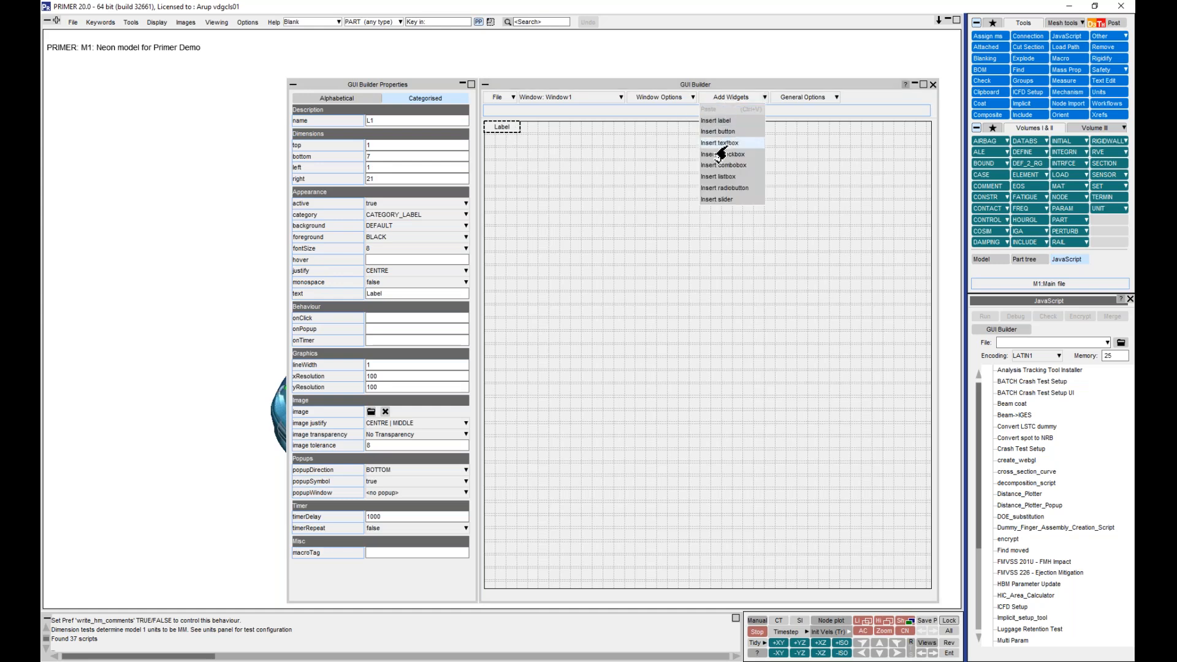
{"action": "left_click", "coordinate": [595, 198]}
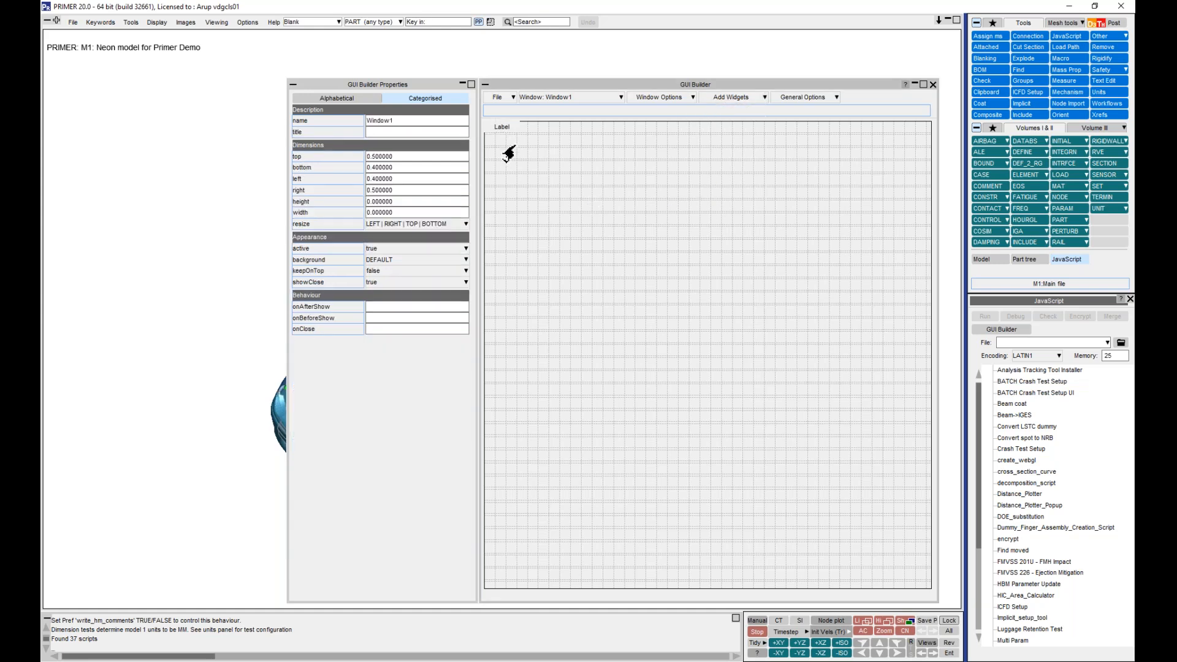
Set the label's text to "Direction".
{"action": "left_click", "coordinate": [502, 128]}
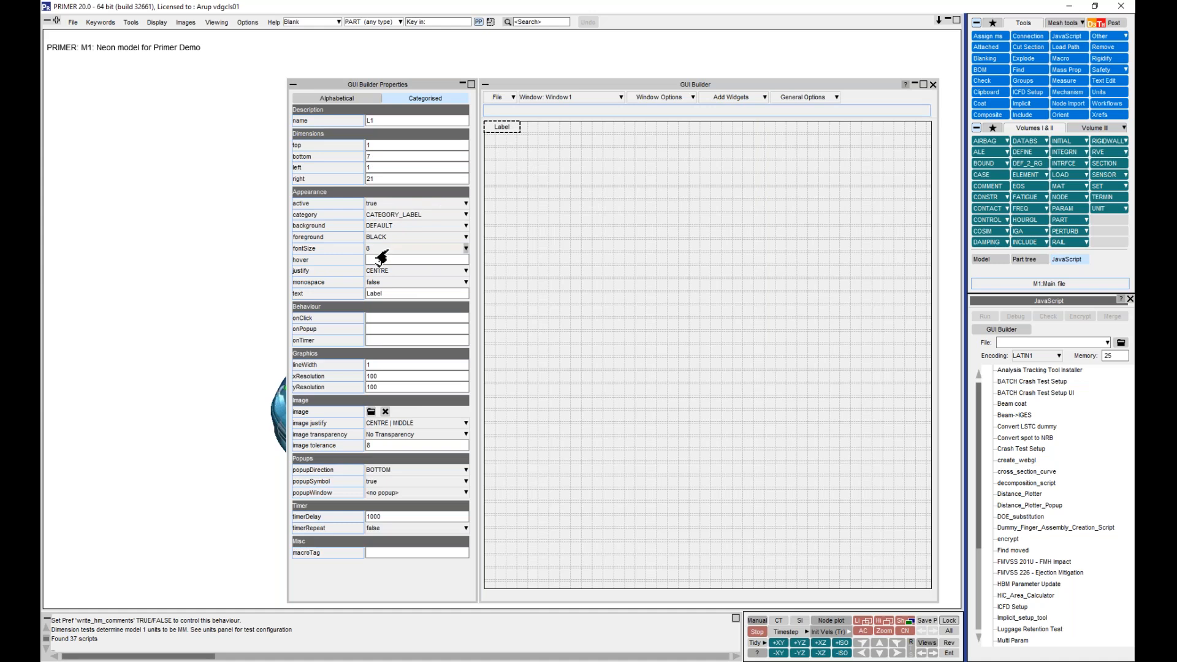
{"action": "left_click", "coordinate": [387, 292]}
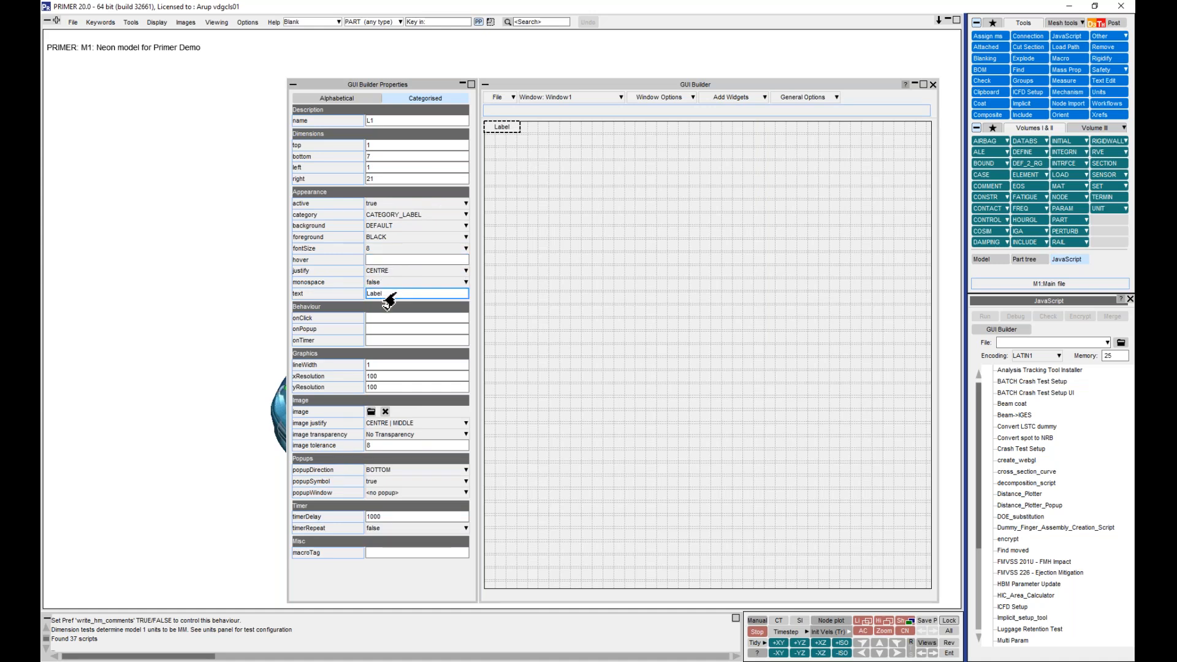
{"action": "double_click", "coordinate": [387, 294]}
{"action": "type", "text": "Direction"}
{"action": "left_click", "coordinate": [515, 294]}
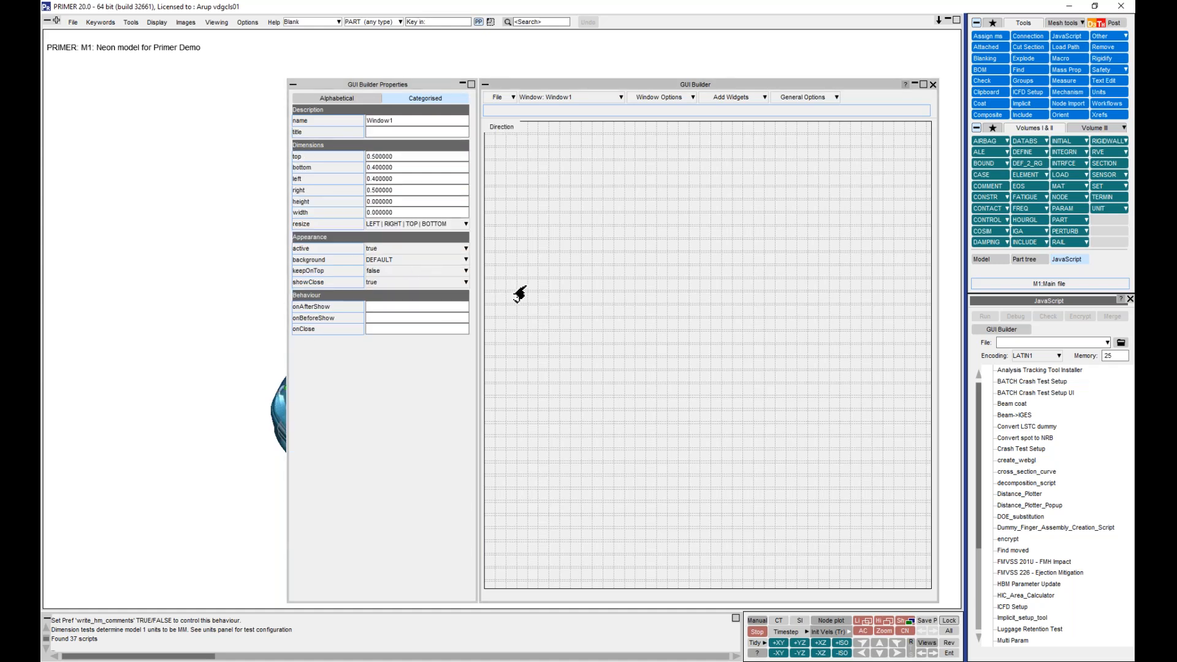
Insert a button and place it directly below the Direction label, at top 8 and left 1.
{"action": "left_click", "coordinate": [518, 134]}
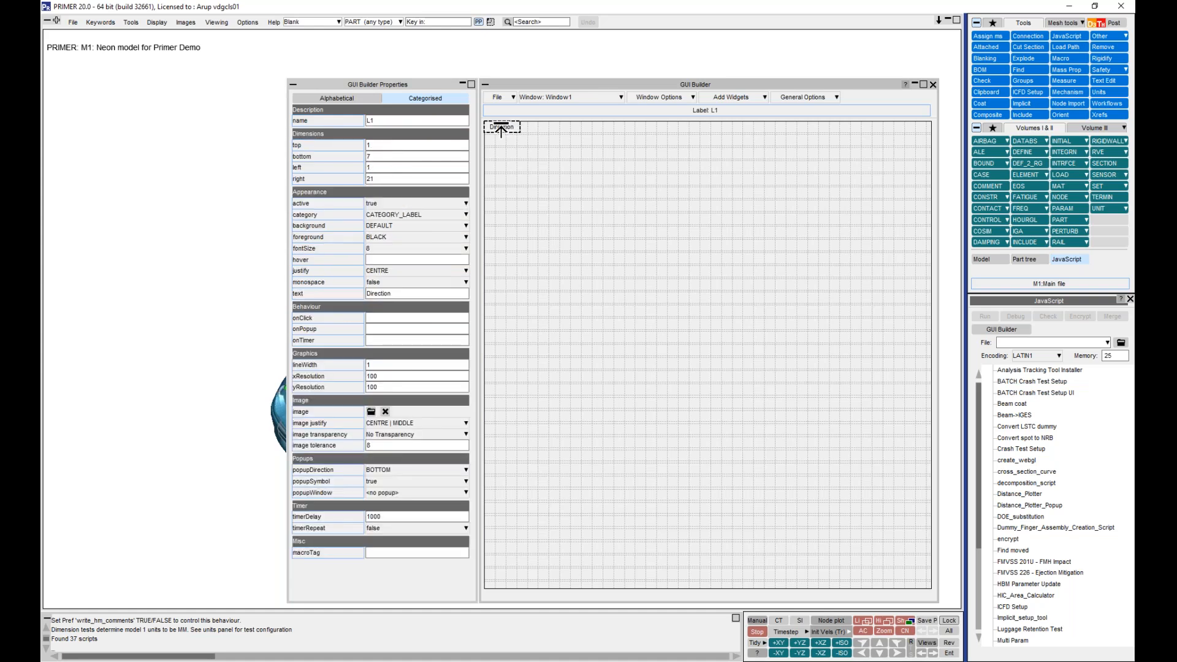
{"action": "right_click", "coordinate": [541, 140]}
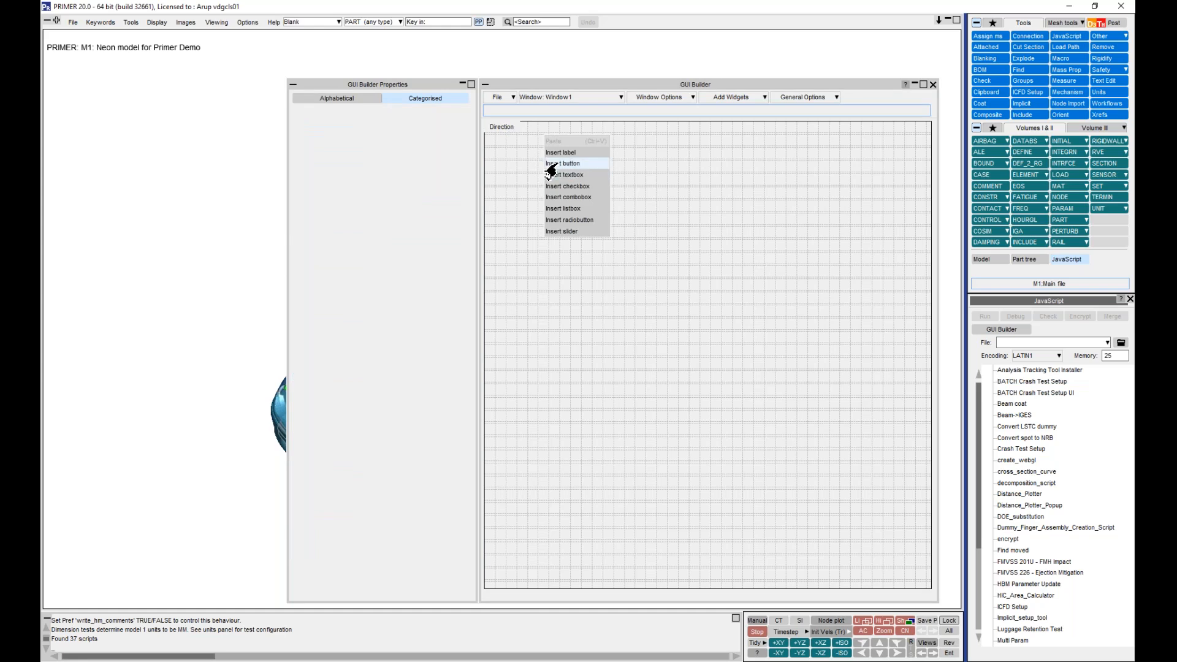
{"action": "left_click", "coordinate": [557, 163]}
{"action": "left_click_drag", "start_coordinate": [540, 155], "coordinate": [503, 143]}
{"action": "left_click", "coordinate": [516, 157]}
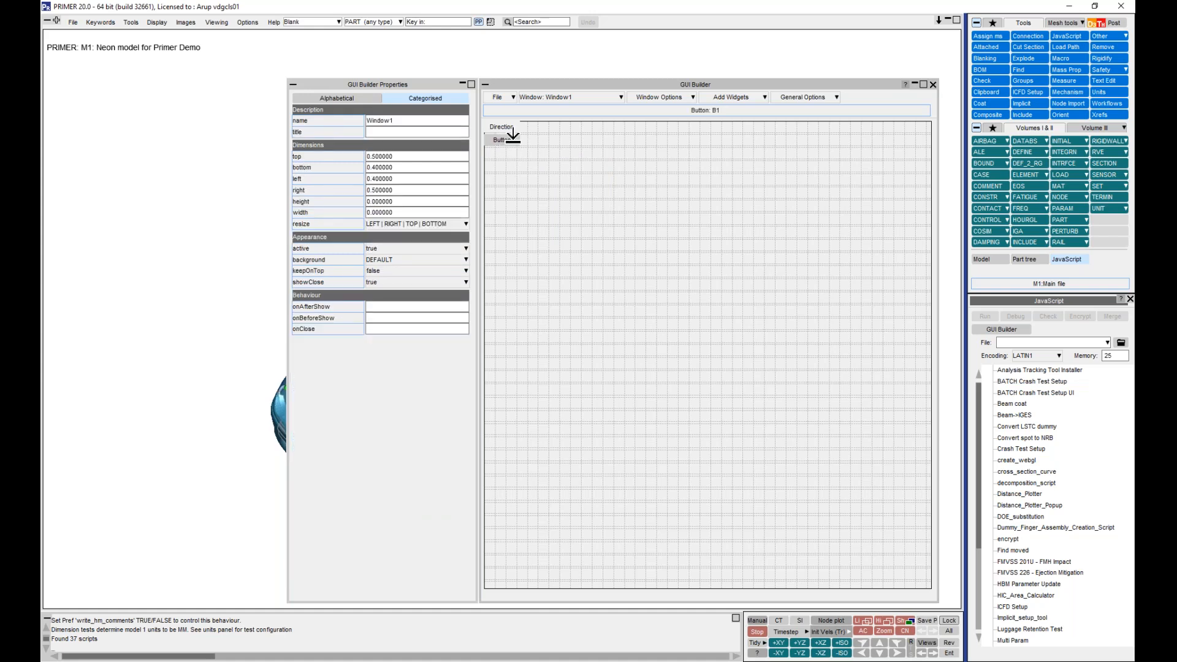
{"action": "left_click", "coordinate": [512, 134]}
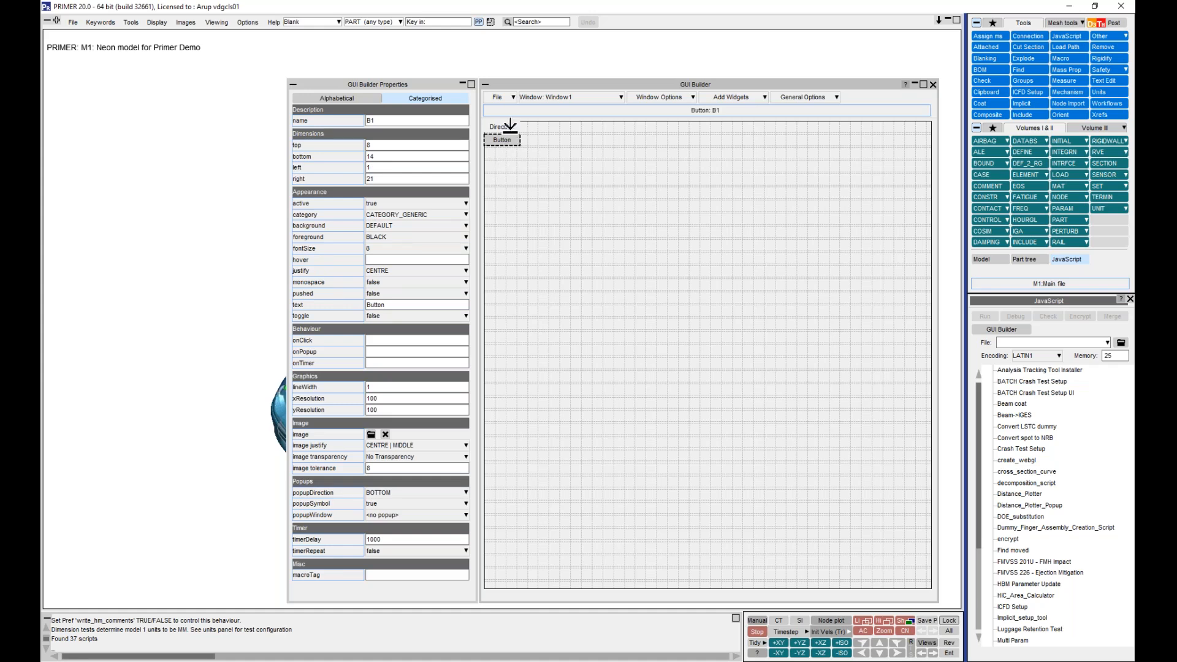
Insert a textbox and place it directly below the button, at top 15 and left 1.
{"action": "right_click", "coordinate": [516, 164]}
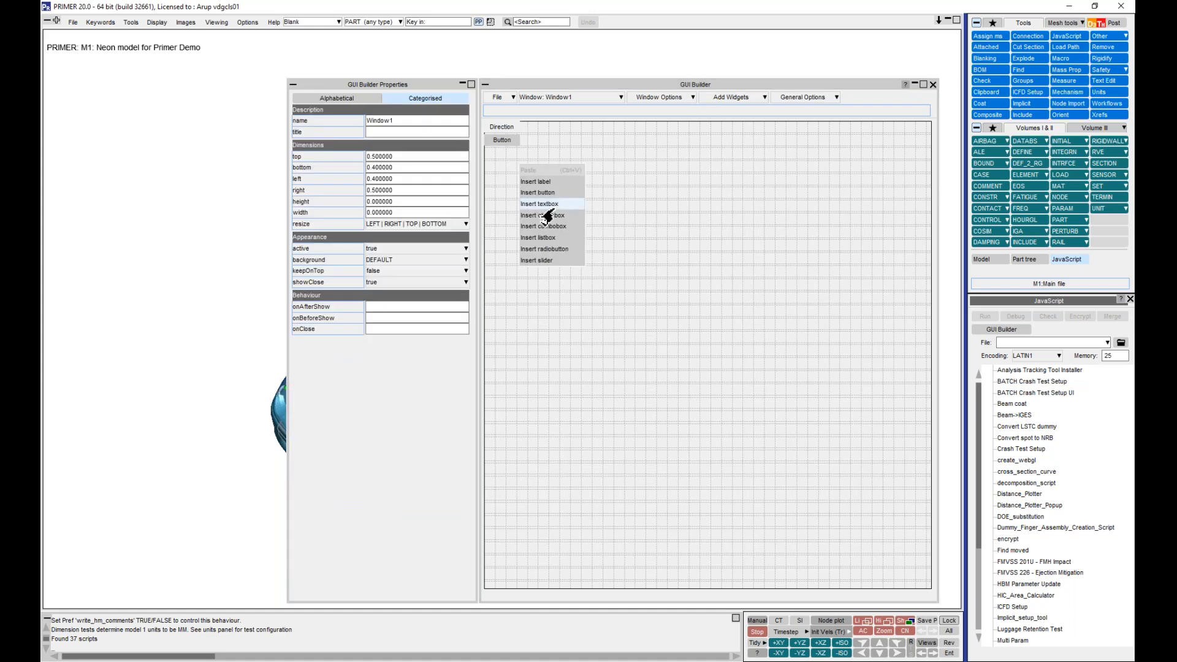
{"action": "left_click", "coordinate": [555, 208]}
{"action": "left_click_drag", "start_coordinate": [537, 170], "coordinate": [506, 154]}
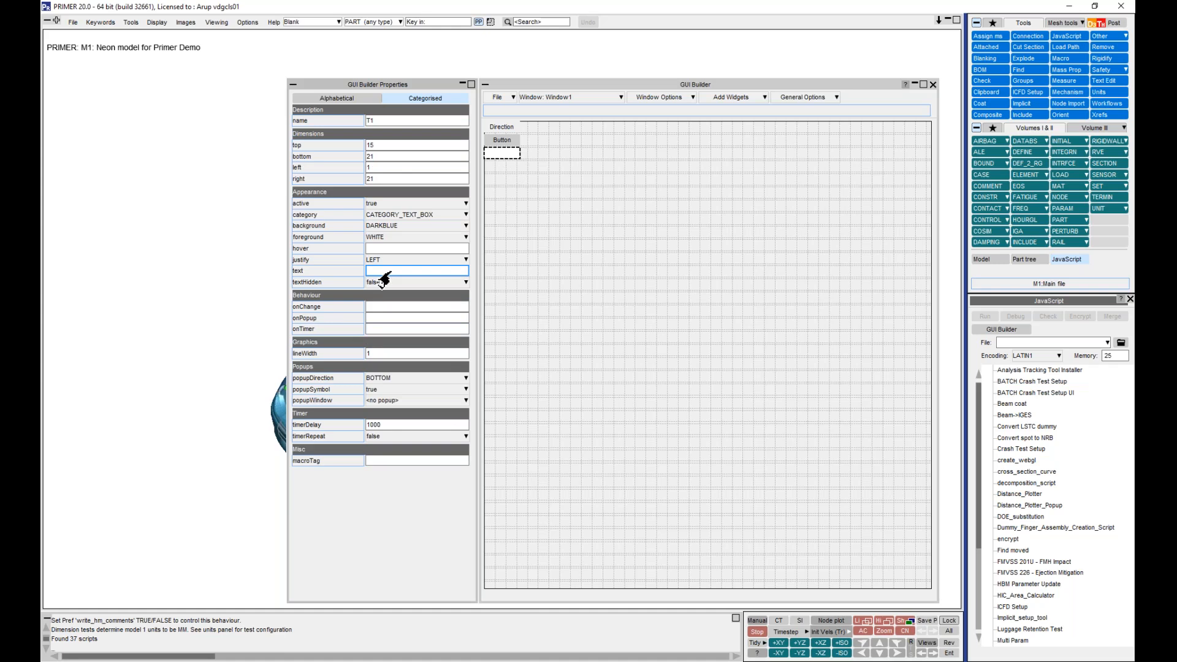
{"action": "left_click", "coordinate": [496, 183]}
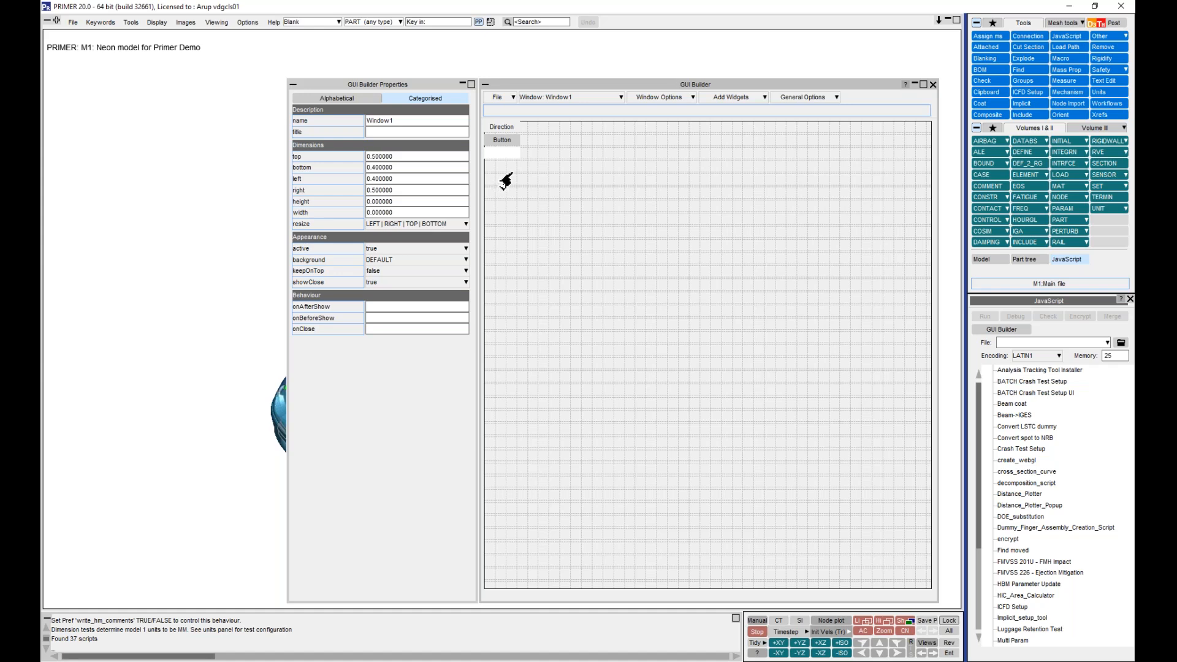
Insert a checkbox and place it directly below the textbox, against the window's left edge.
{"action": "right_click", "coordinate": [510, 177]}
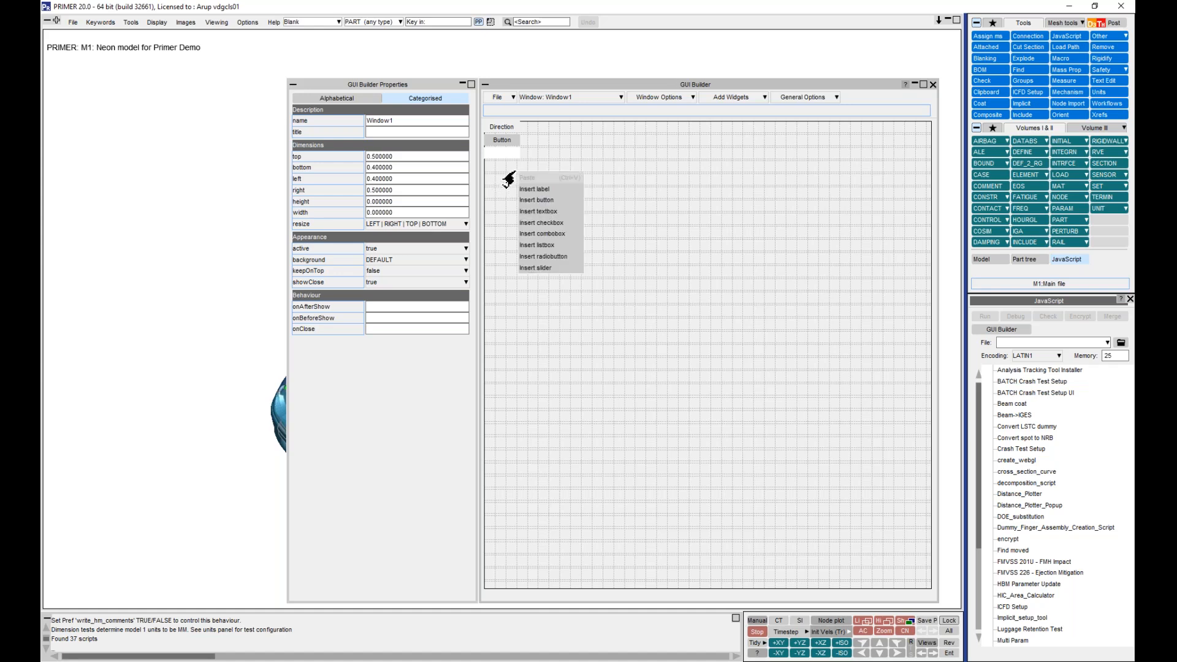
{"action": "left_click", "coordinate": [563, 224]}
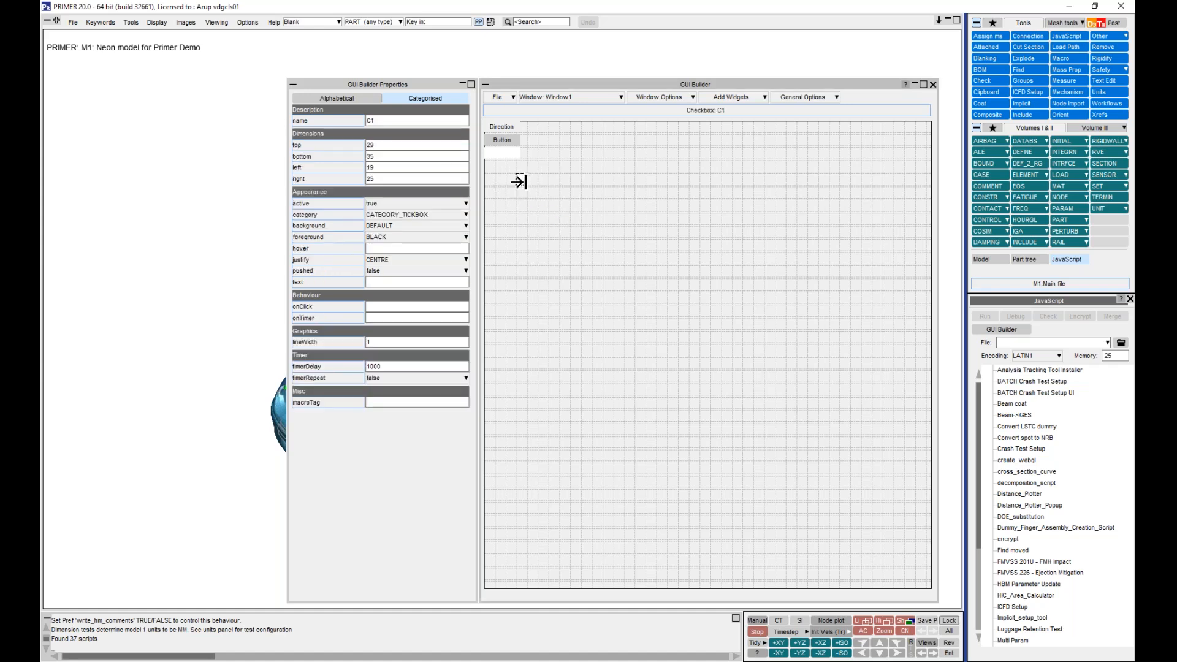
{"action": "left_click_drag", "start_coordinate": [502, 170], "coordinate": [488, 163]}
{"action": "left_click", "coordinate": [490, 182]}
{"action": "left_click", "coordinate": [489, 166]}
{"action": "left_click", "coordinate": [513, 176]}
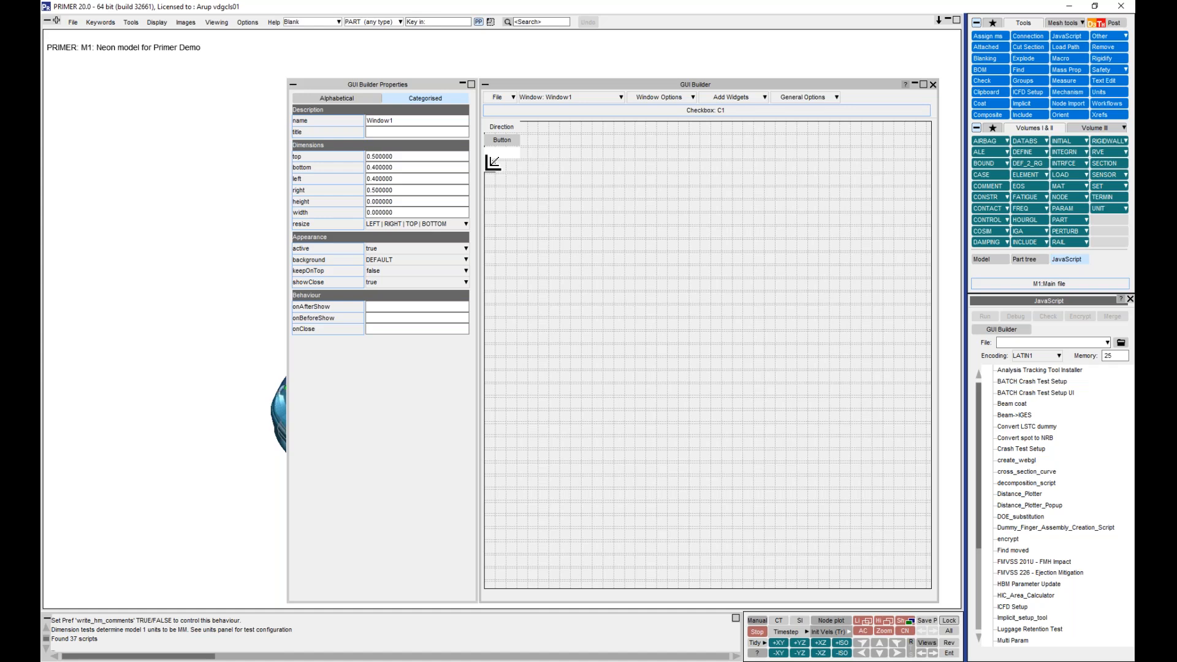
{"action": "left_click", "coordinate": [493, 163]}
{"action": "left_click", "coordinate": [539, 283]}
Insert a combobox and place it directly below the checkbox, at top 29 and left 1.
{"action": "right_click", "coordinate": [518, 189]}
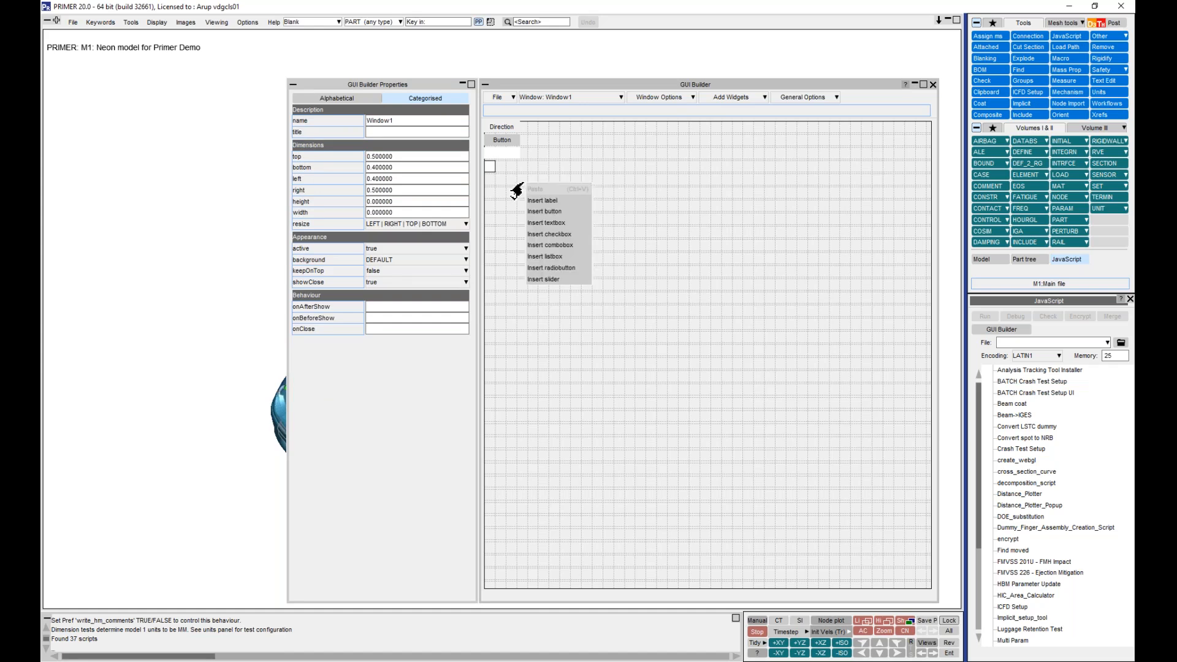
{"action": "left_click", "coordinate": [550, 245]}
{"action": "left_click_drag", "start_coordinate": [540, 191], "coordinate": [509, 184]}
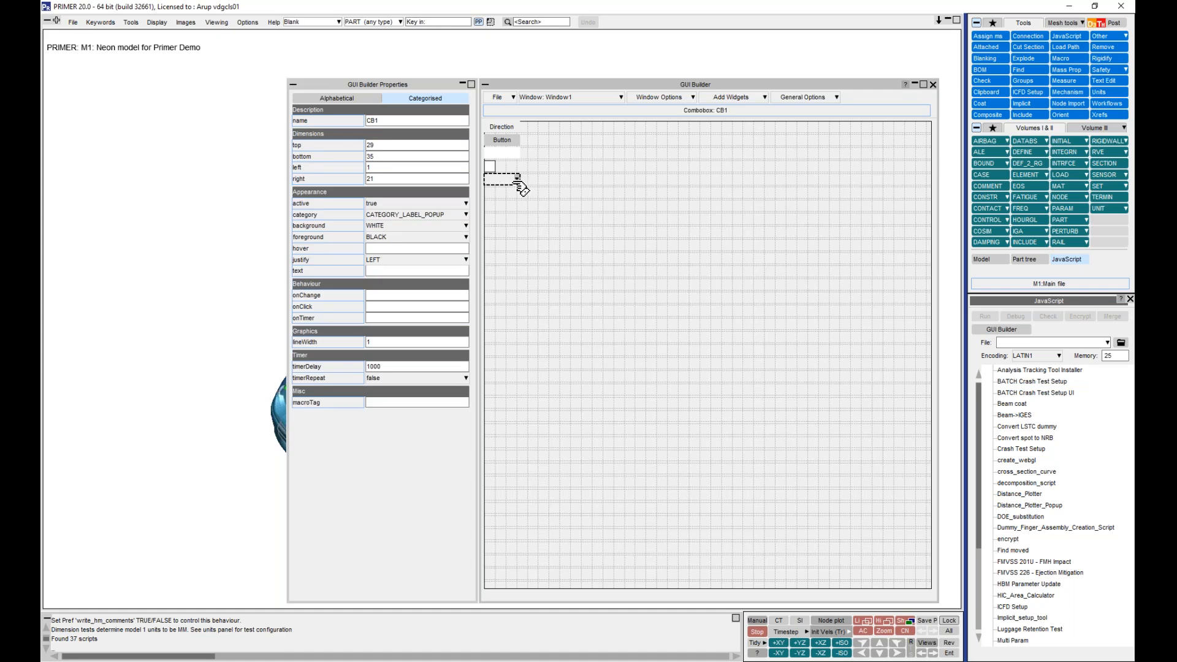
Open the combobox's widget items for editing and add three new items.
{"action": "right_click", "coordinate": [519, 186]}
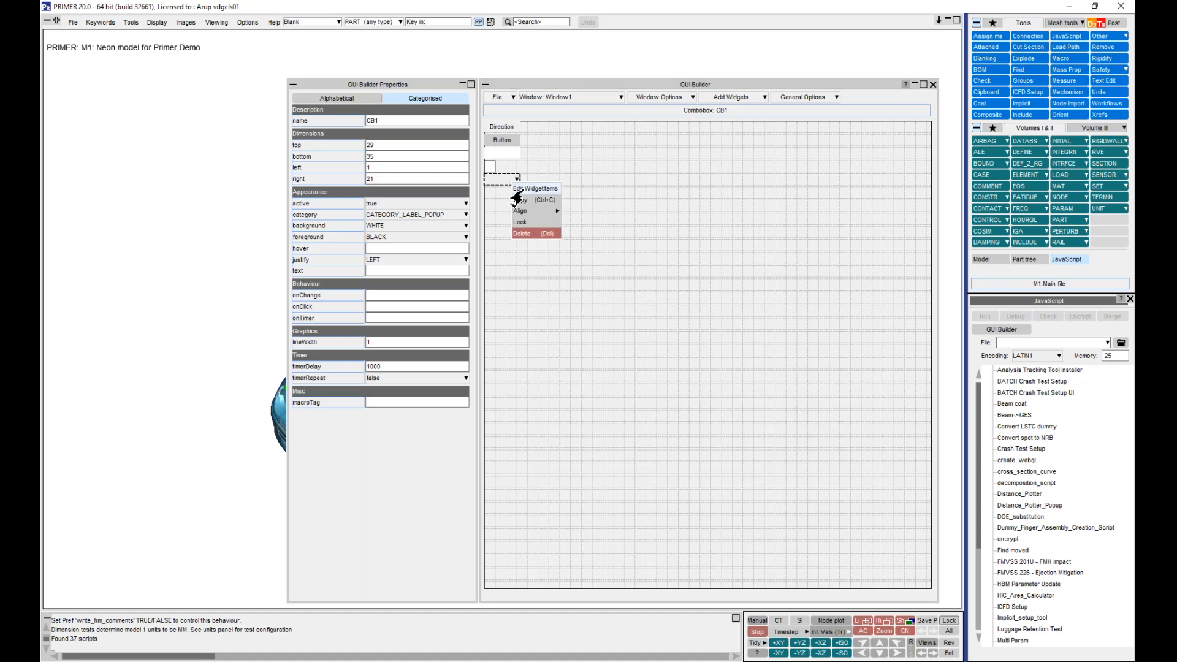
{"action": "left_click", "coordinate": [517, 192]}
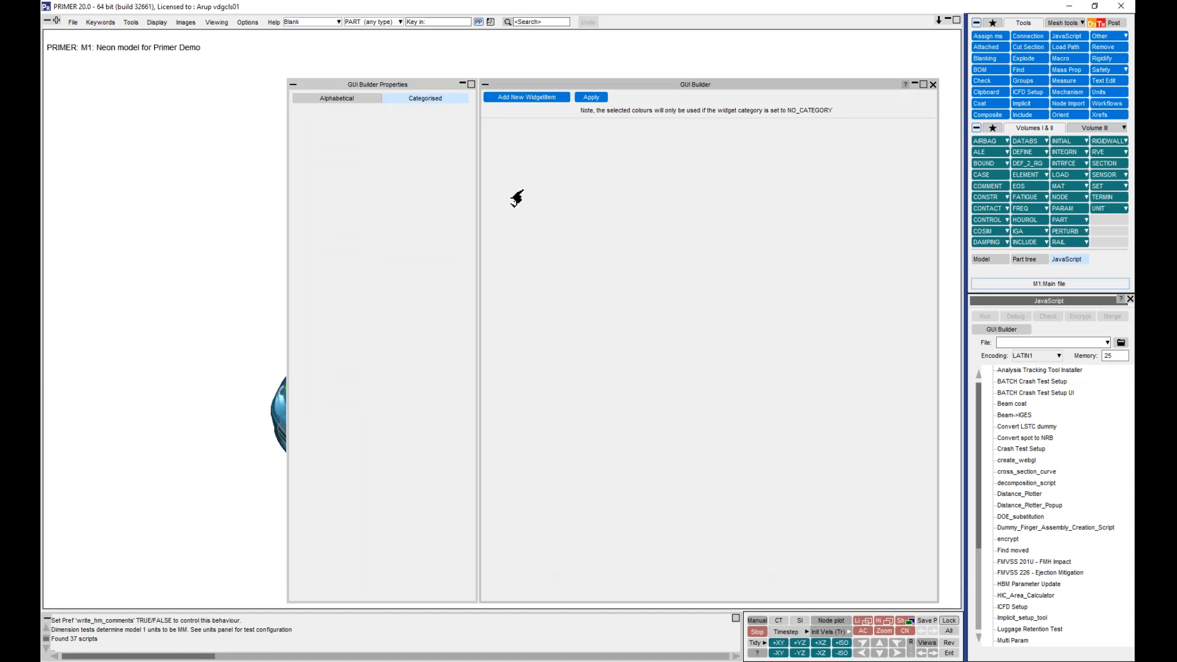
{"action": "left_click", "coordinate": [526, 99]}
{"action": "left_click", "coordinate": [526, 99]}
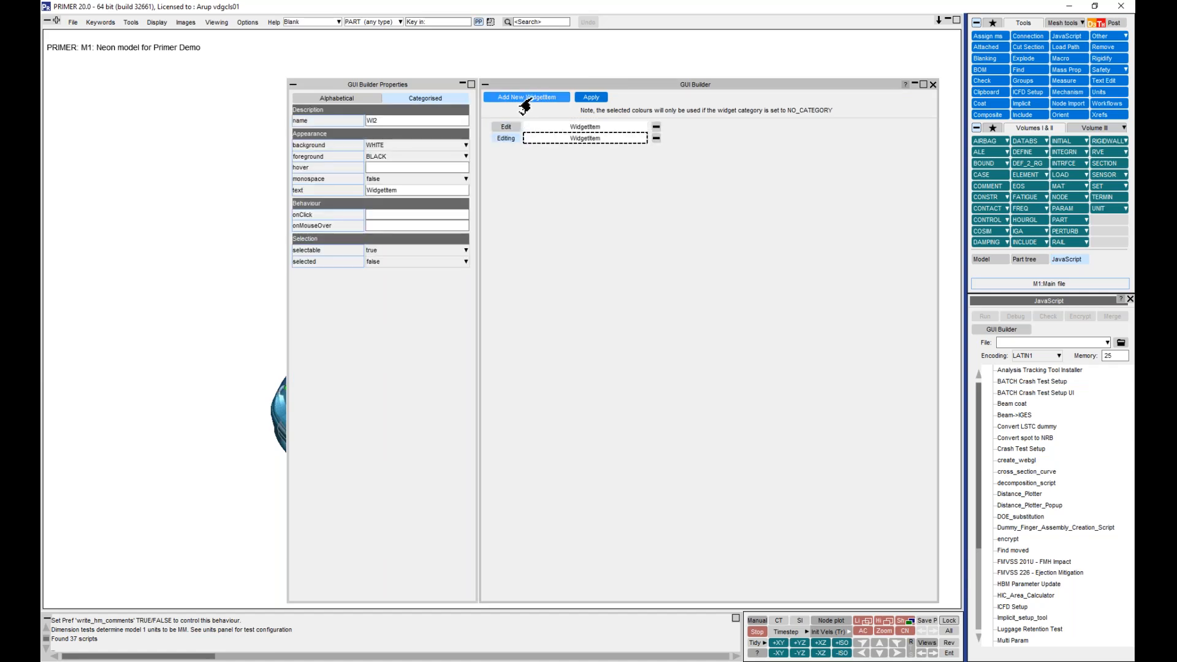
{"action": "left_click", "coordinate": [526, 100]}
Set the texts of the three combobox items to "X", "Y" and "z" and apply them.
{"action": "left_click", "coordinate": [551, 128]}
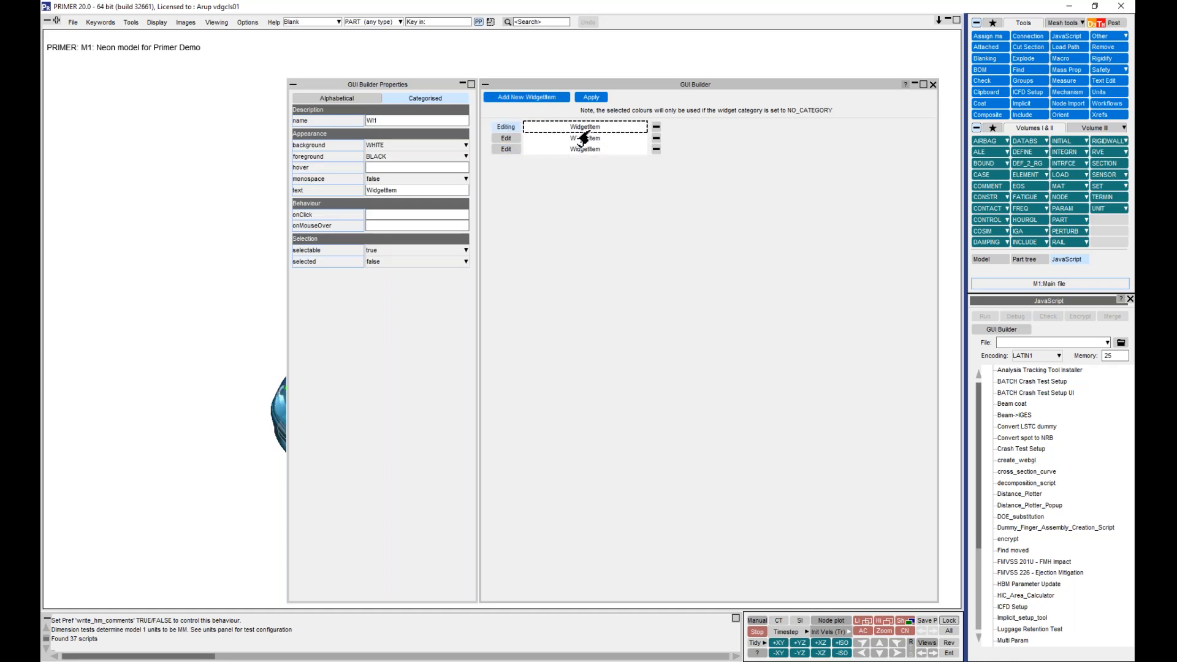
{"action": "double_click", "coordinate": [404, 192]}
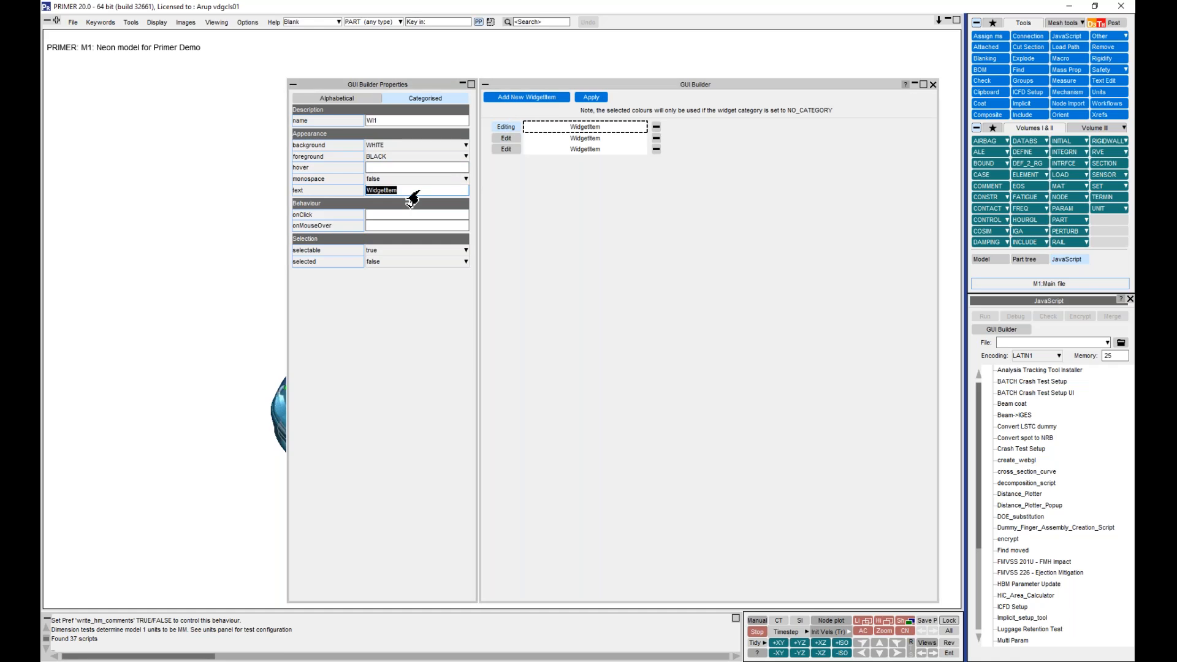
{"action": "type", "text": "X"}
{"action": "left_click", "coordinate": [506, 138]}
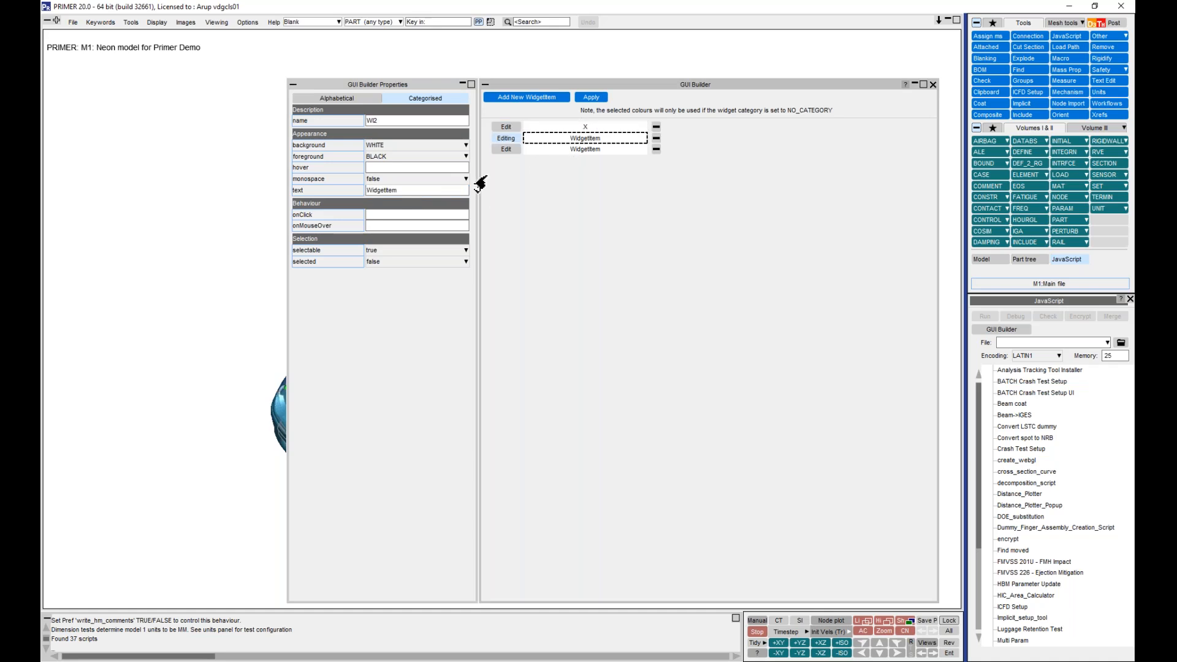
{"action": "left_click", "coordinate": [420, 191]}
{"action": "type", "text": "Y"}
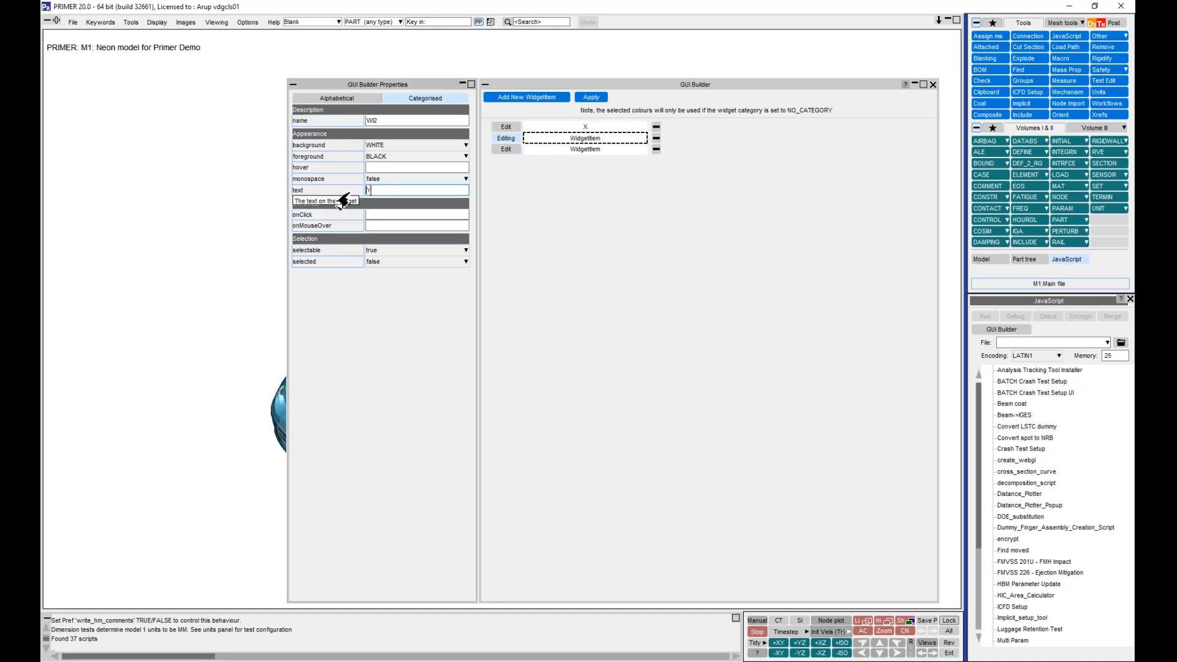
{"action": "left_click", "coordinate": [586, 150]}
{"action": "left_click", "coordinate": [392, 193]}
{"action": "type", "text": "z"}
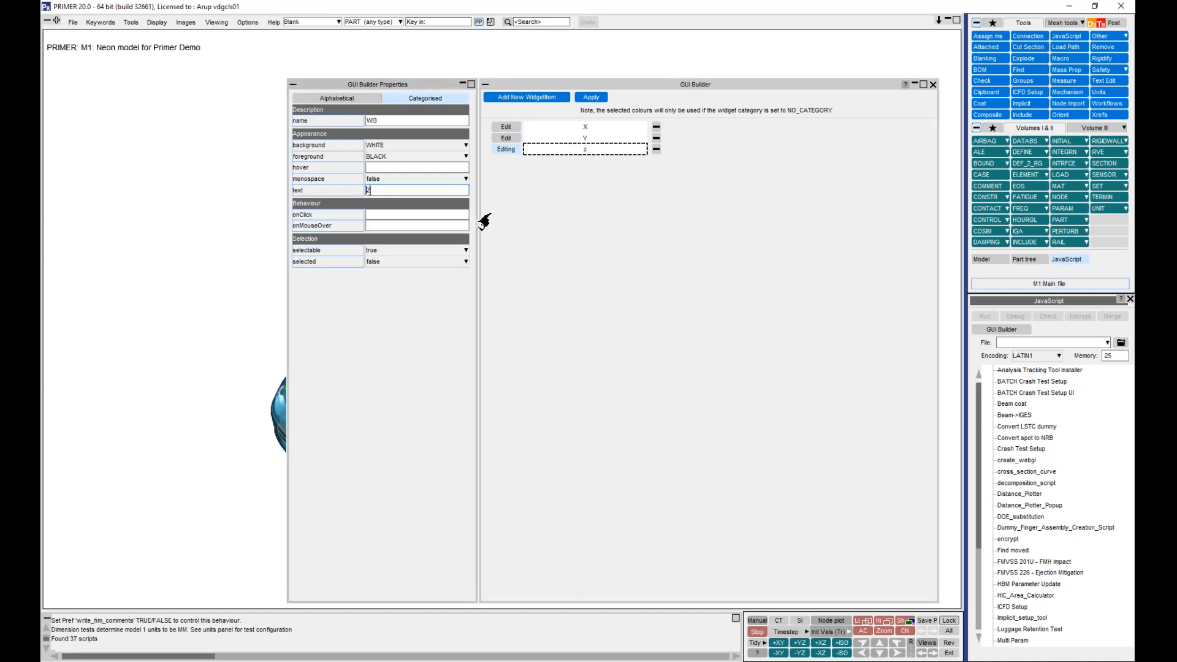
{"action": "left_click", "coordinate": [592, 97]}
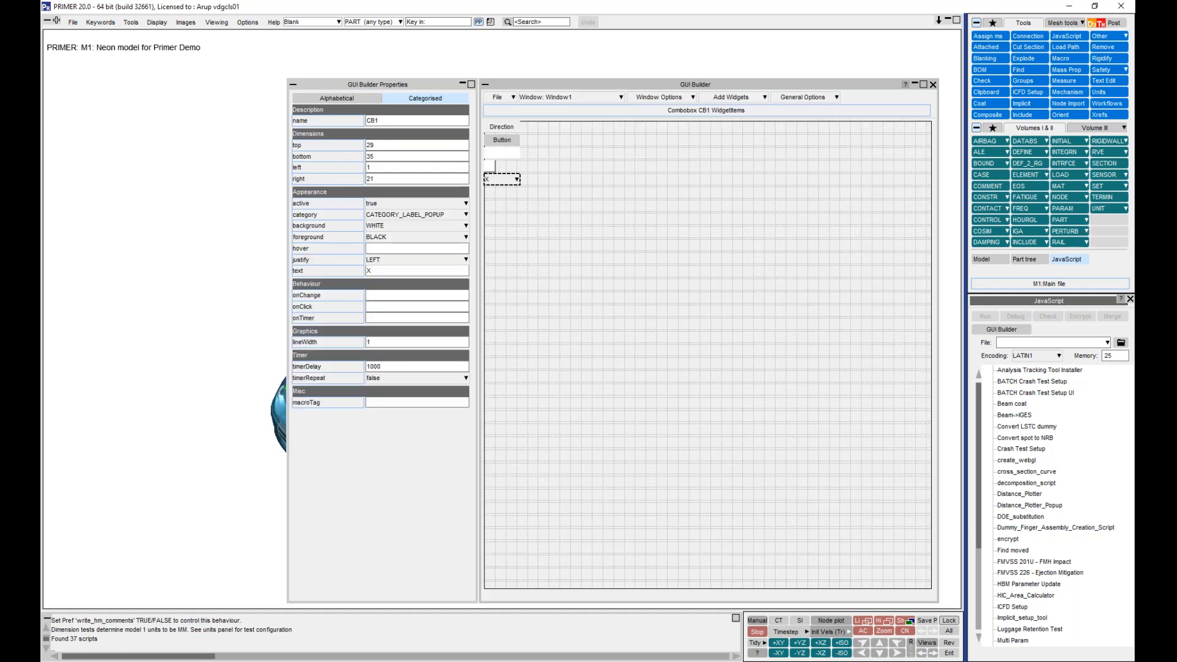
{"action": "left_click", "coordinate": [502, 179]}
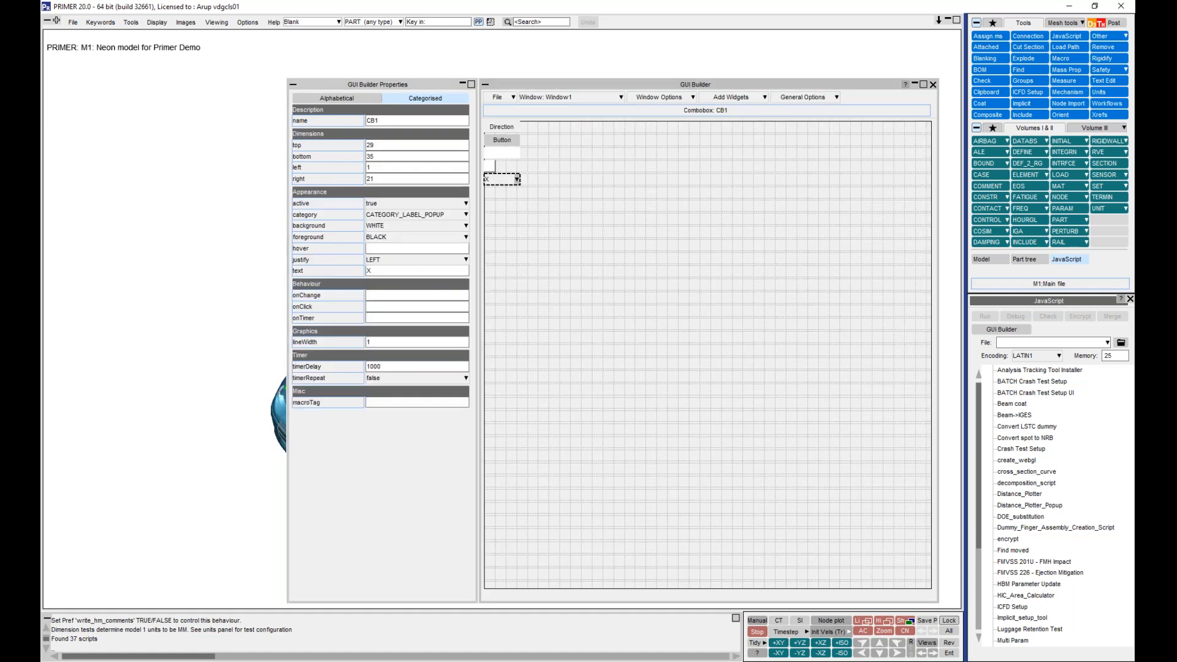
{"action": "left_click", "coordinate": [523, 187]}
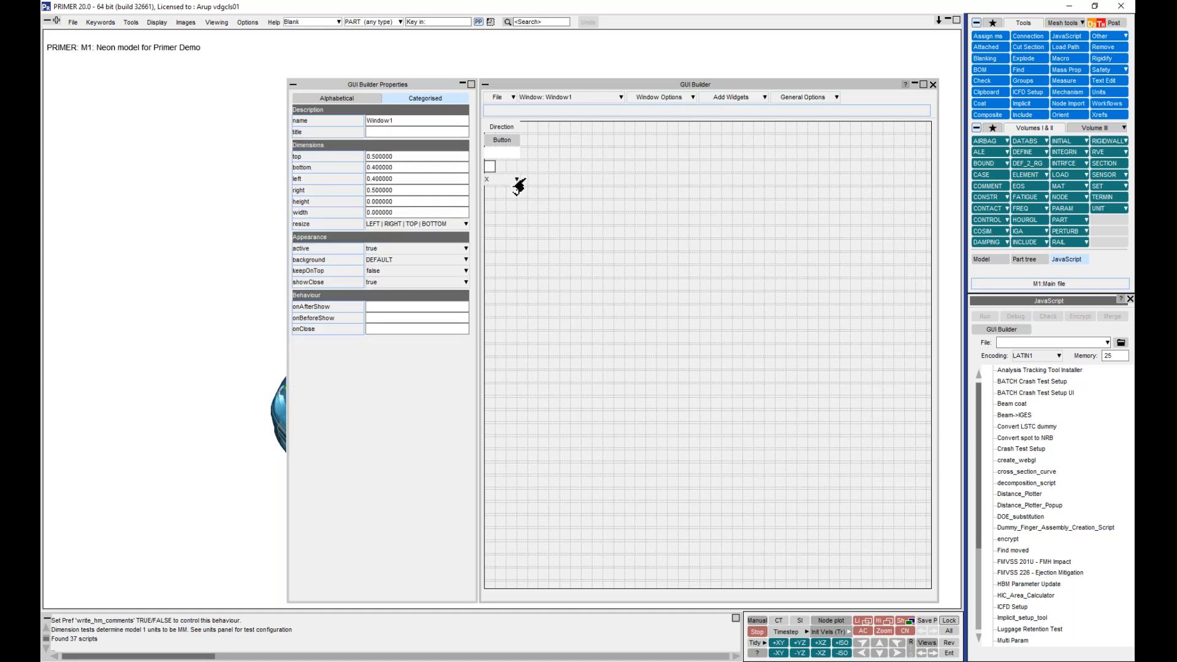
{"action": "left_click", "coordinate": [517, 182]}
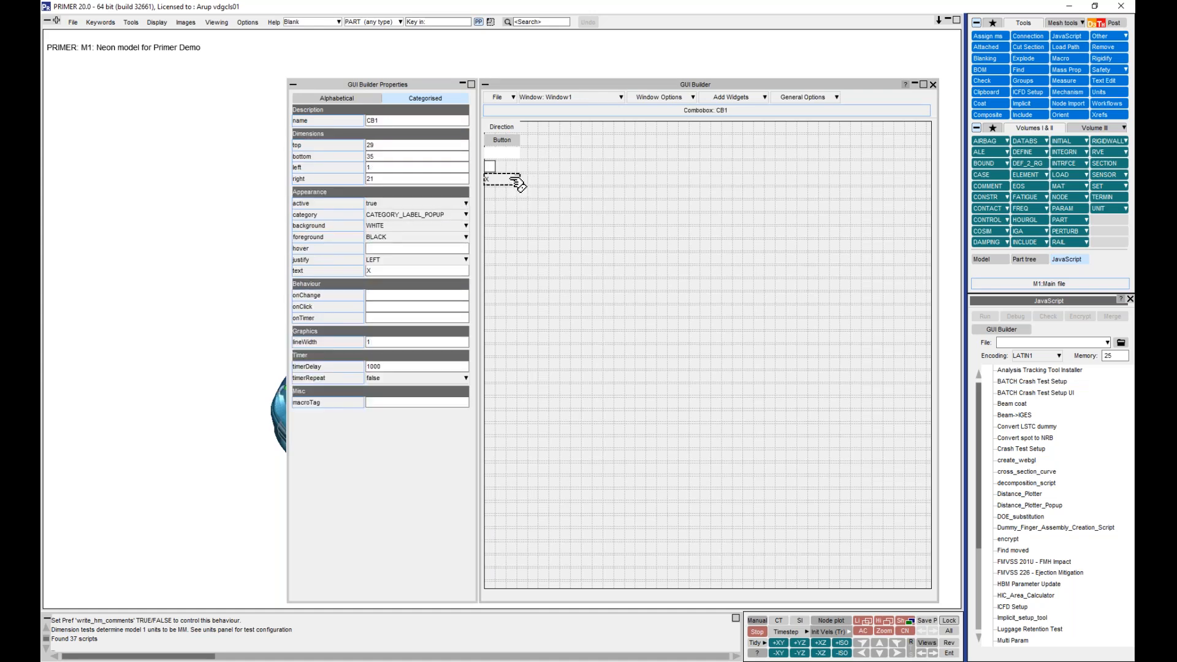
{"action": "right_click", "coordinate": [517, 183]}
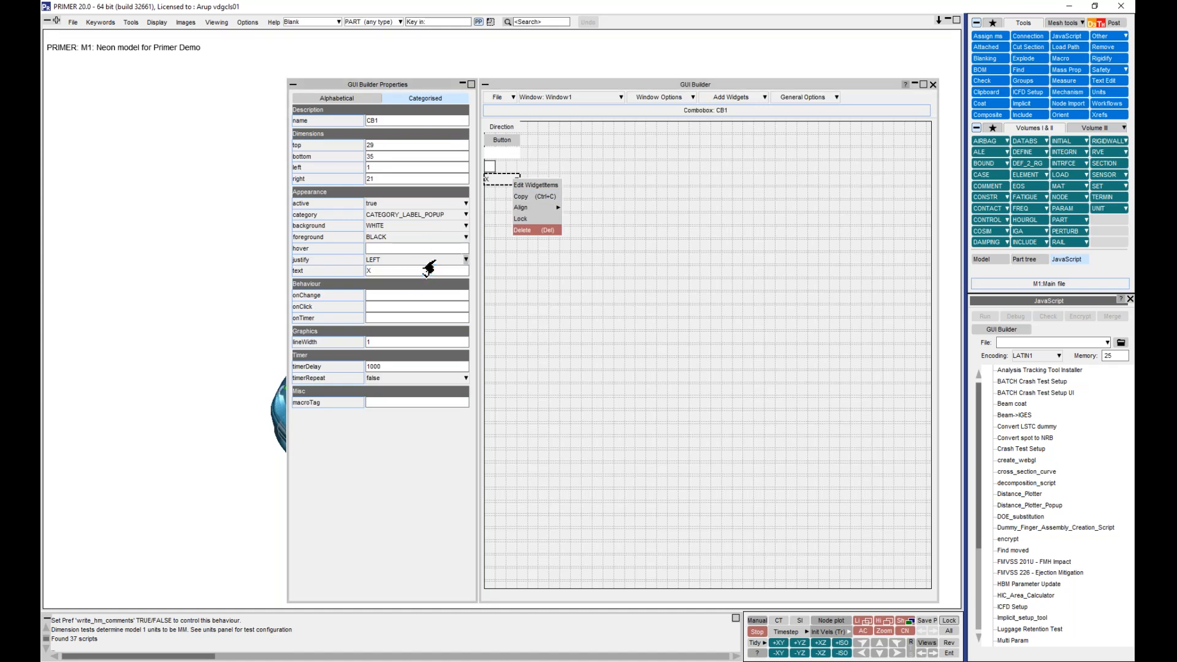
{"action": "left_click", "coordinate": [446, 273]}
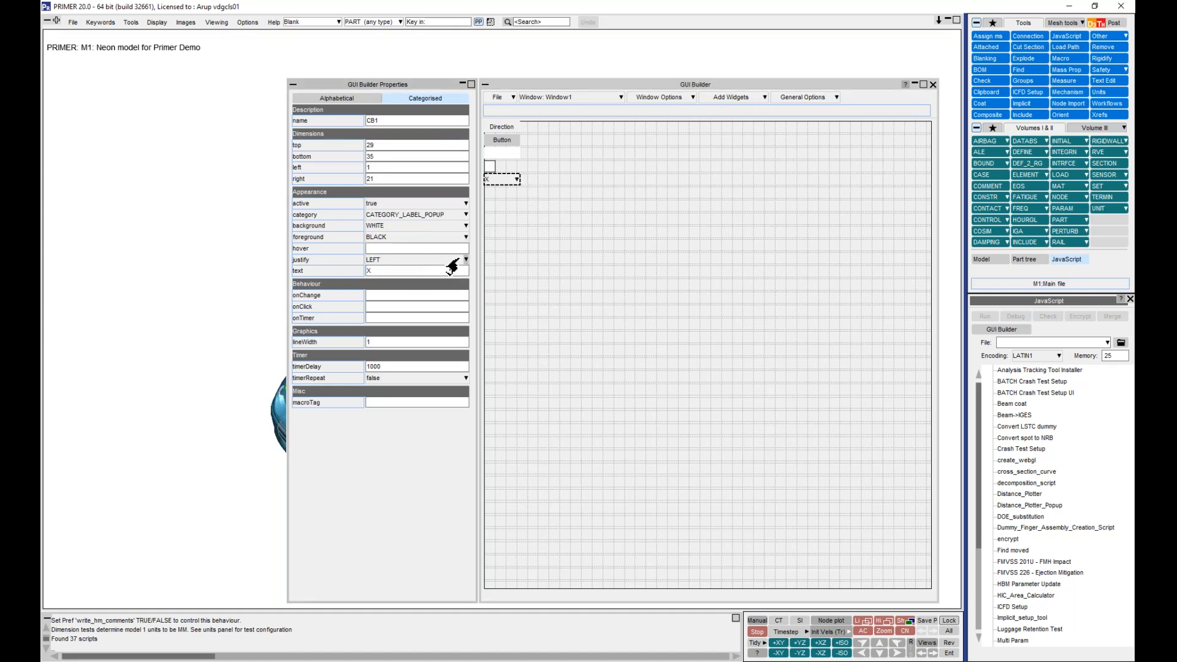
Try the CENTRE and RIGHT justification options on the combobox's text.
{"action": "left_click", "coordinate": [455, 261]}
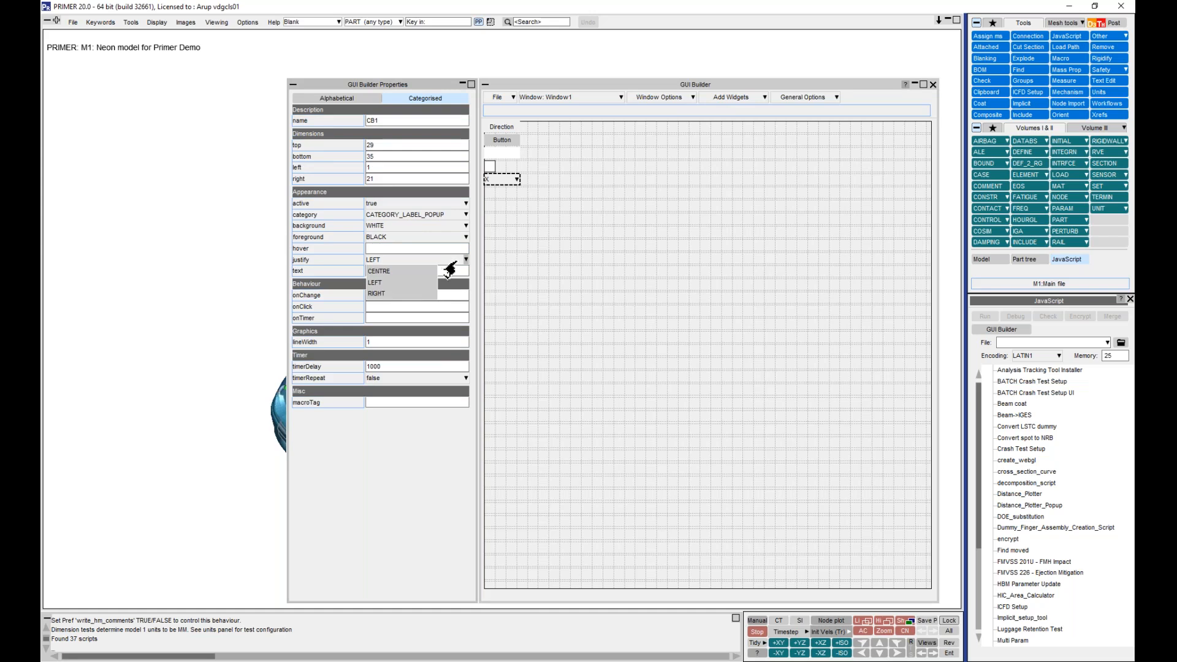
{"action": "left_click", "coordinate": [398, 271]}
{"action": "left_click", "coordinate": [417, 260]}
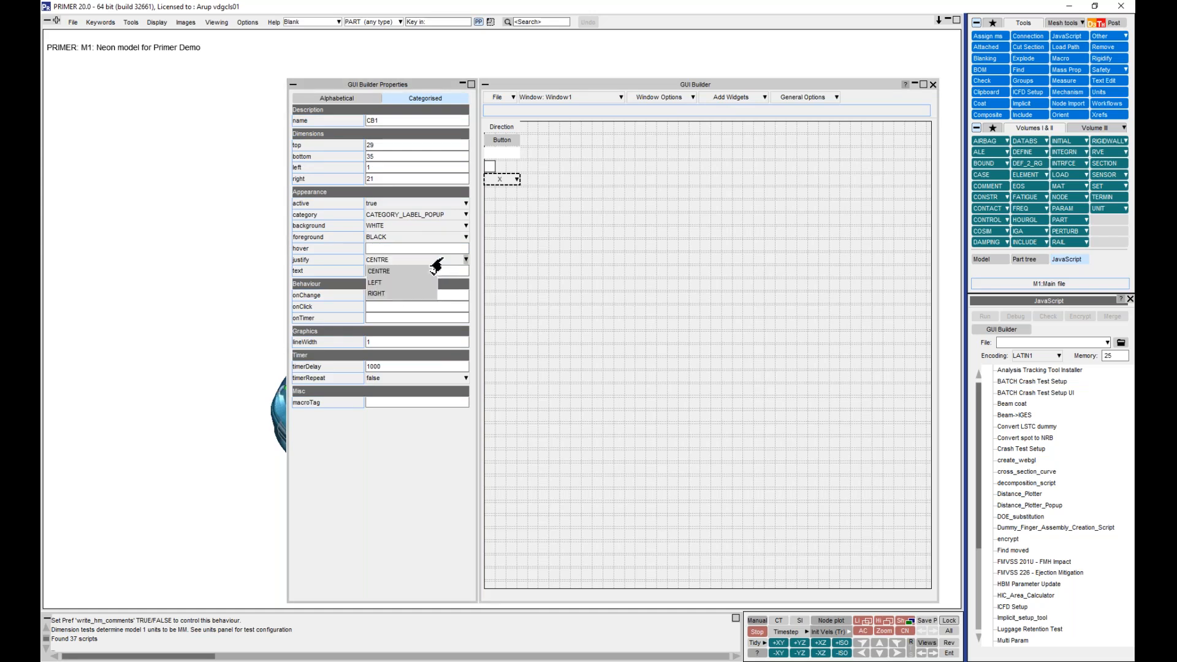
{"action": "left_click", "coordinate": [420, 294]}
{"action": "left_click", "coordinate": [536, 250]}
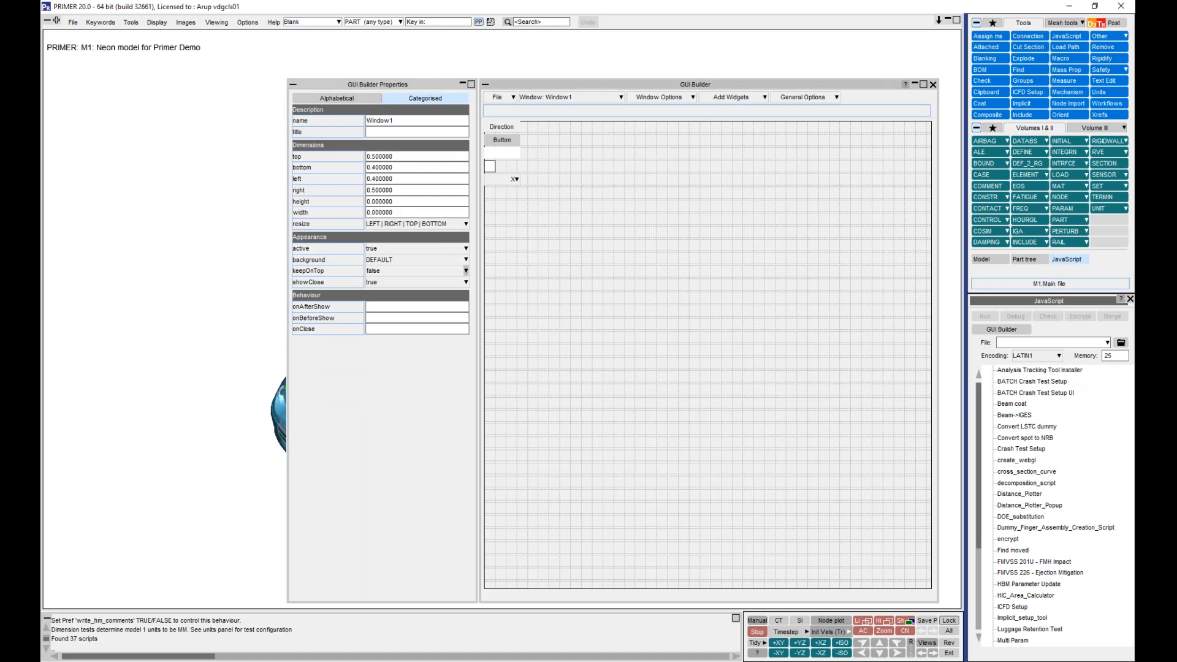
Set the combobox's text justification to CENTRE.
{"action": "left_click", "coordinate": [504, 183]}
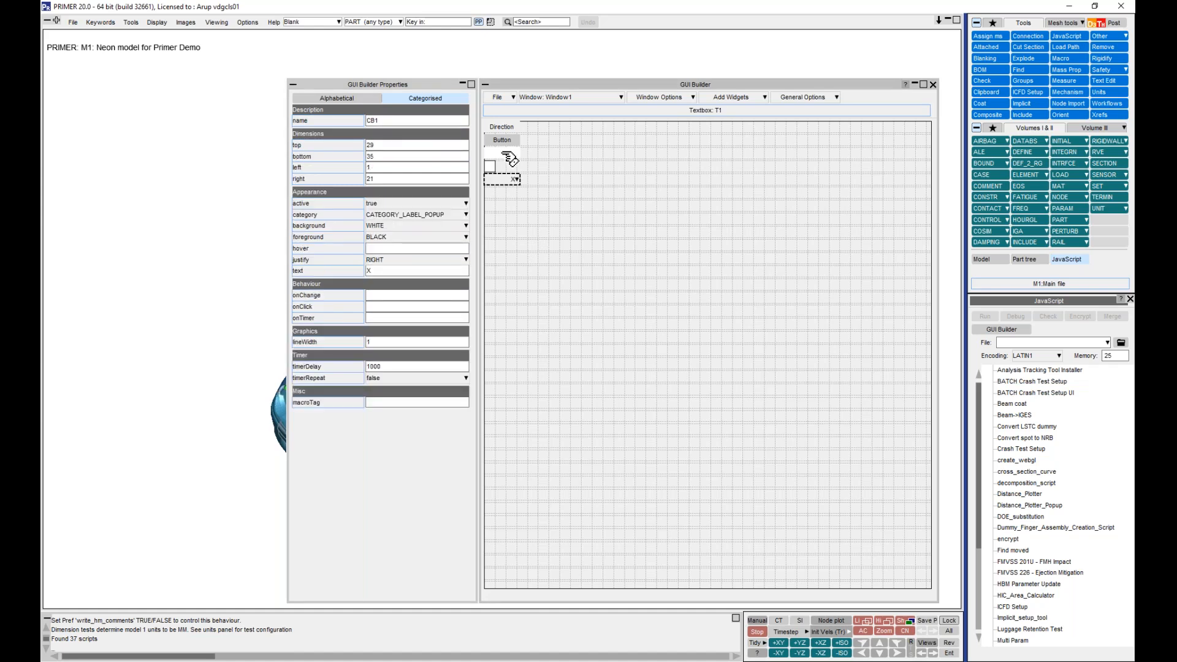
{"action": "left_click", "coordinate": [506, 155]}
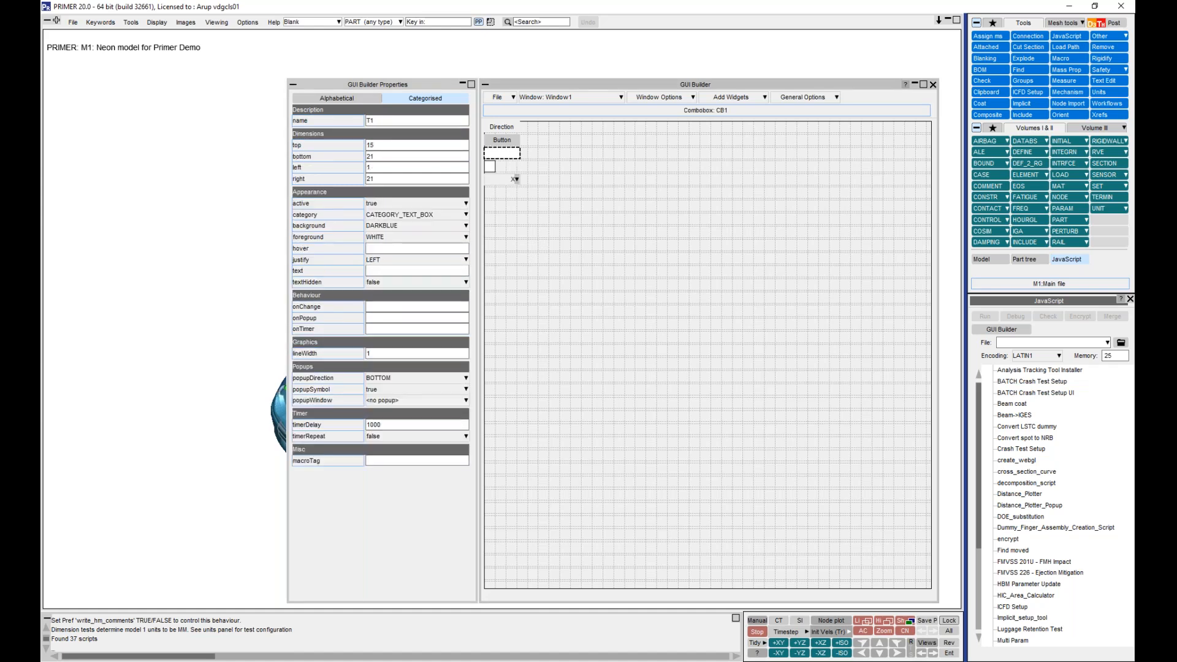
{"action": "left_click", "coordinate": [515, 179]}
{"action": "left_click", "coordinate": [437, 271]}
{"action": "left_click", "coordinate": [437, 260]}
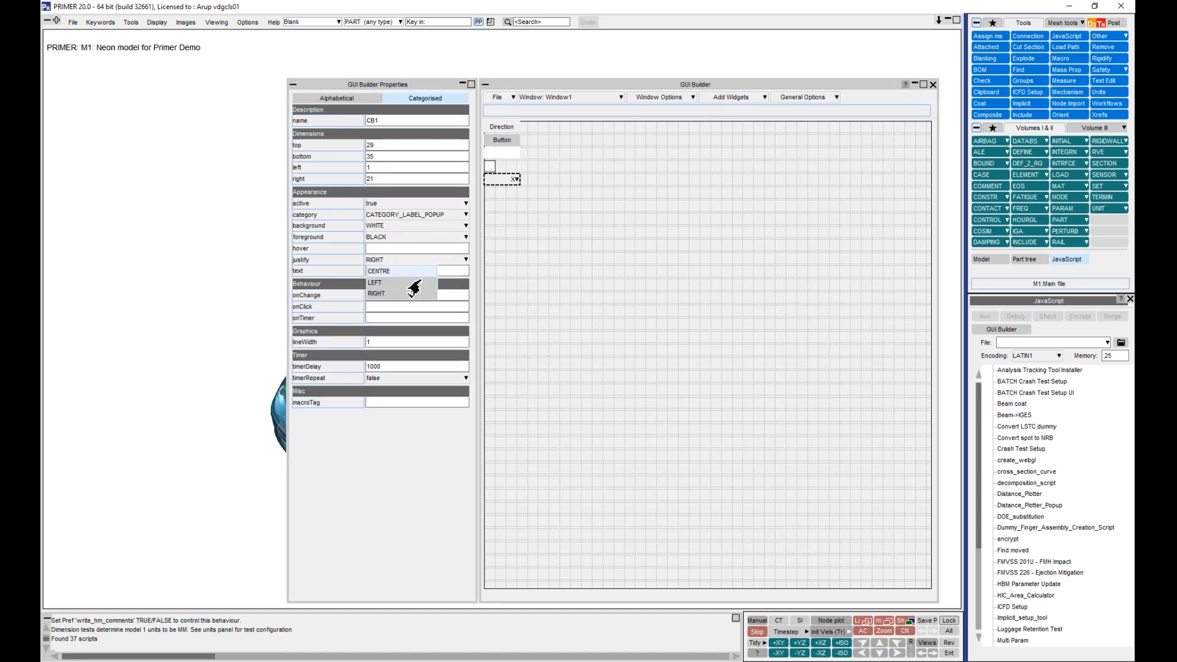
{"action": "left_click", "coordinate": [414, 293]}
{"action": "left_click", "coordinate": [508, 178]}
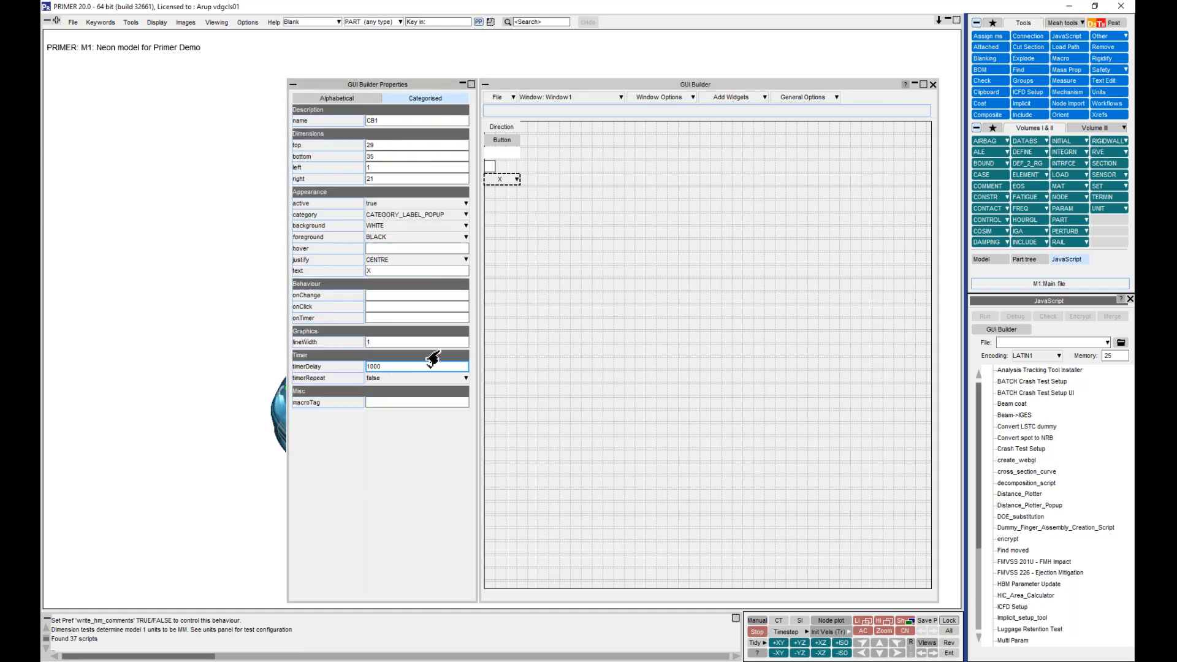
{"action": "left_click", "coordinate": [544, 279]}
Insert a listbox and place it directly below the combobox, at top 36 and left 1.
{"action": "right_click", "coordinate": [541, 193]}
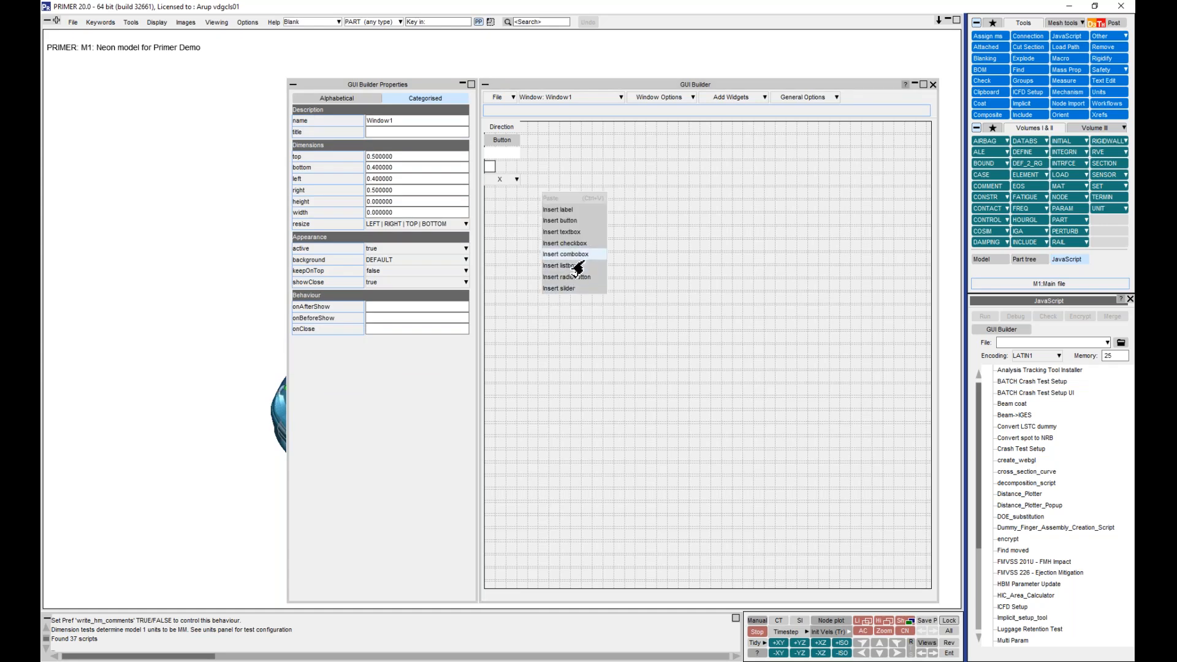
{"action": "left_click", "coordinate": [560, 265]}
{"action": "left_click_drag", "start_coordinate": [560, 209], "coordinate": [516, 199]}
Open the listbox's widget items for editing and add three new items.
{"action": "right_click", "coordinate": [513, 196]}
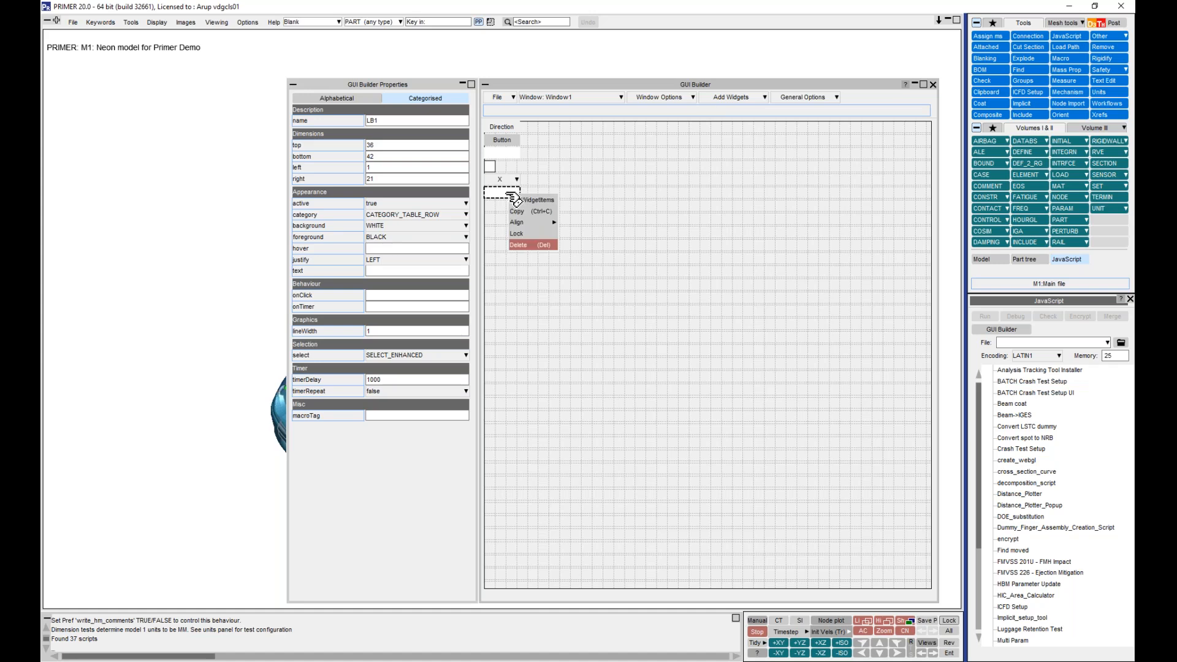
{"action": "left_click", "coordinate": [533, 201]}
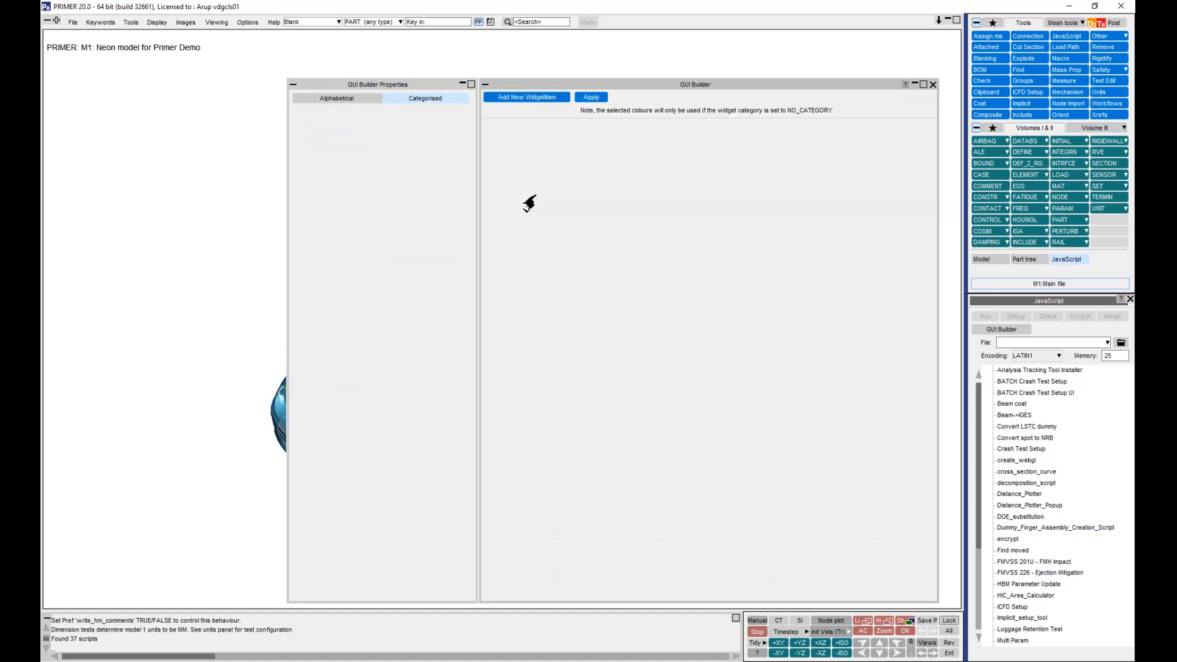
{"action": "left_click", "coordinate": [539, 97]}
{"action": "left_click", "coordinate": [540, 97]}
{"action": "left_click", "coordinate": [540, 98]}
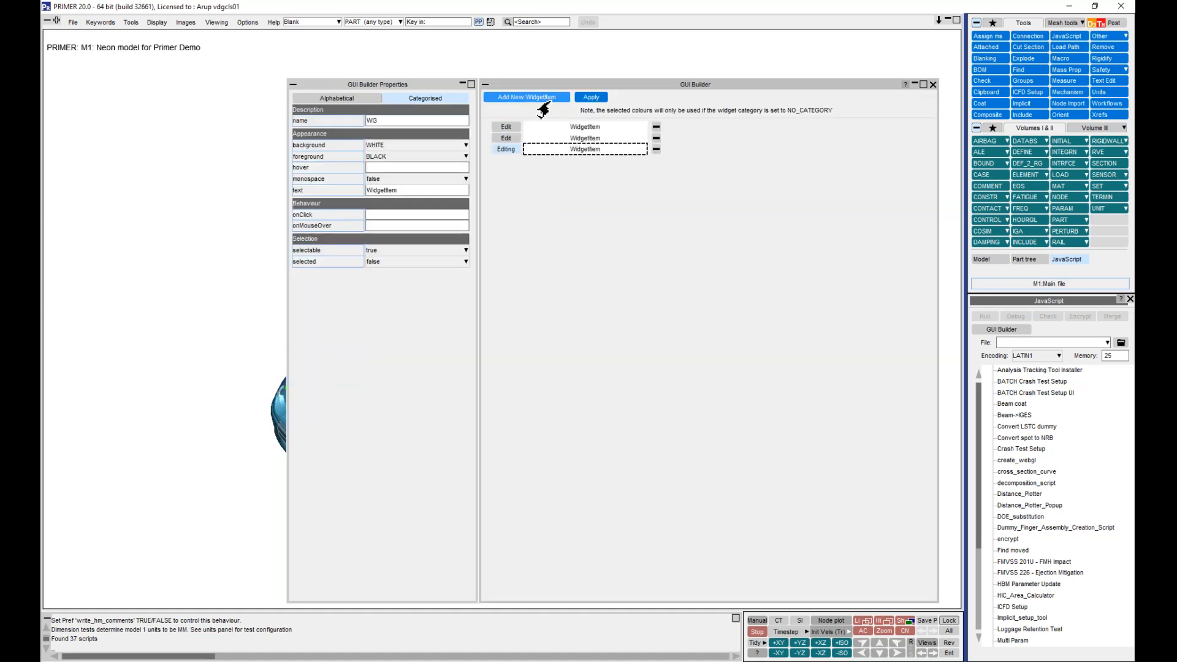
Set the texts of the three listbox items to "Nodes", "Beams" and "Shells" and apply them.
{"action": "left_click", "coordinate": [559, 126]}
{"action": "left_click", "coordinate": [398, 216]}
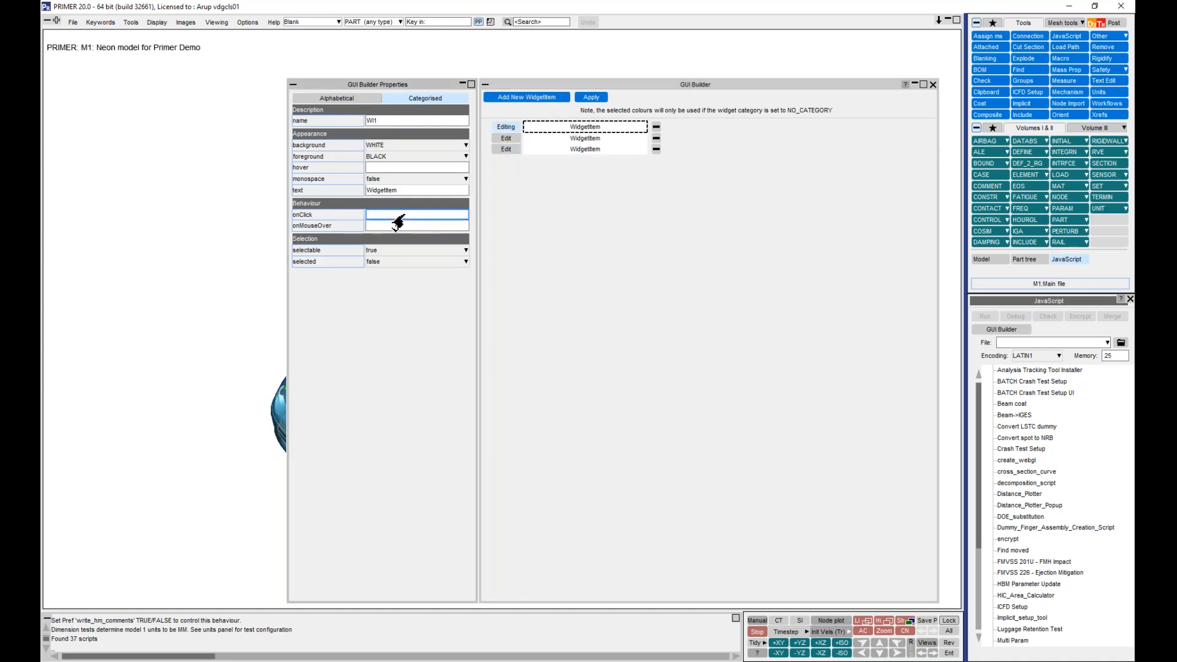
{"action": "left_click", "coordinate": [433, 191]}
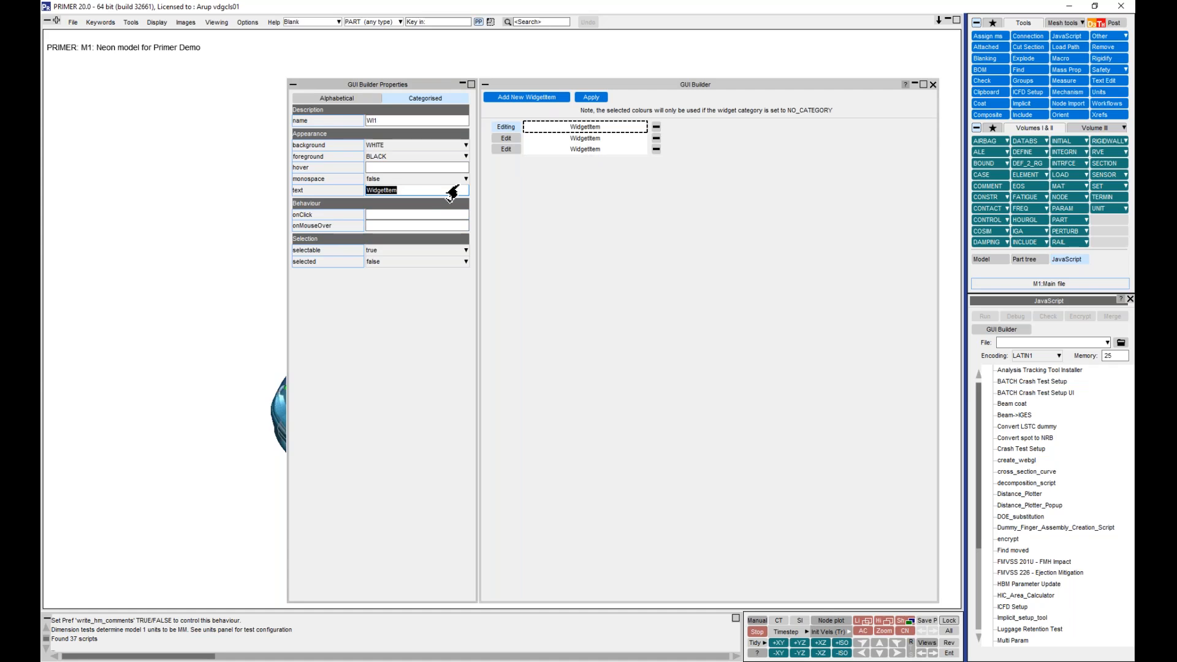
{"action": "type", "text": "R"}
{"action": "left_click", "coordinate": [589, 139]}
{"action": "left_click", "coordinate": [425, 192]}
{"action": "type", "text": "Beams"}
{"action": "left_click", "coordinate": [578, 149]}
{"action": "left_click", "coordinate": [420, 192]}
{"action": "type", "text": "Shells"}
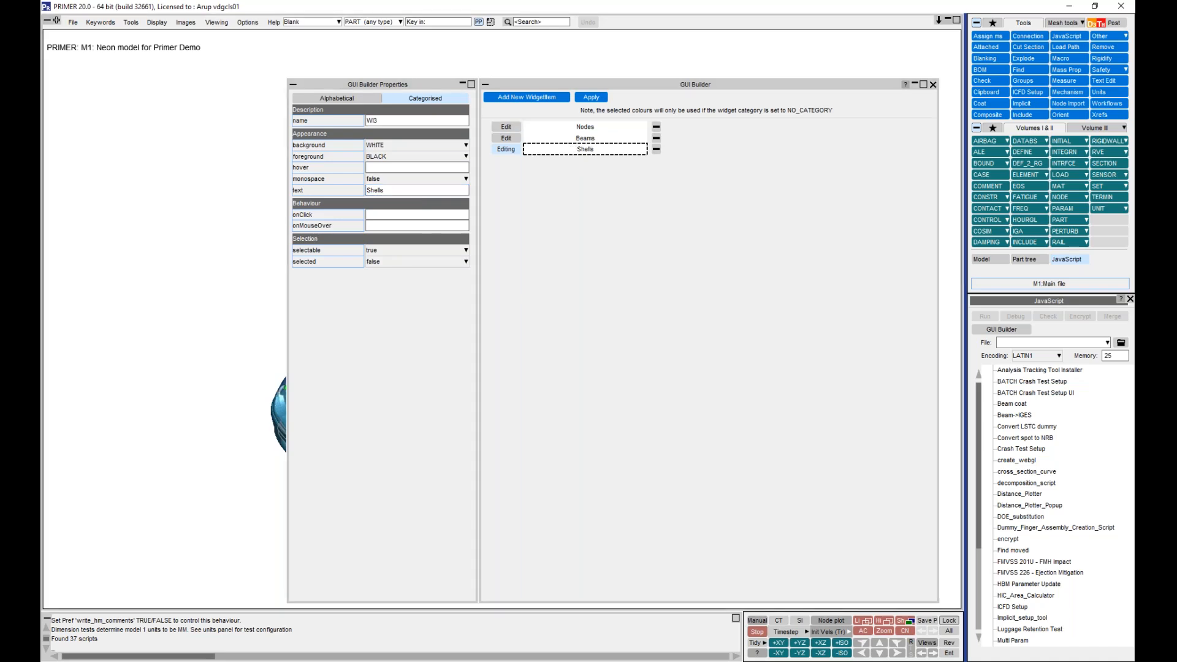
{"action": "left_click", "coordinate": [591, 97]}
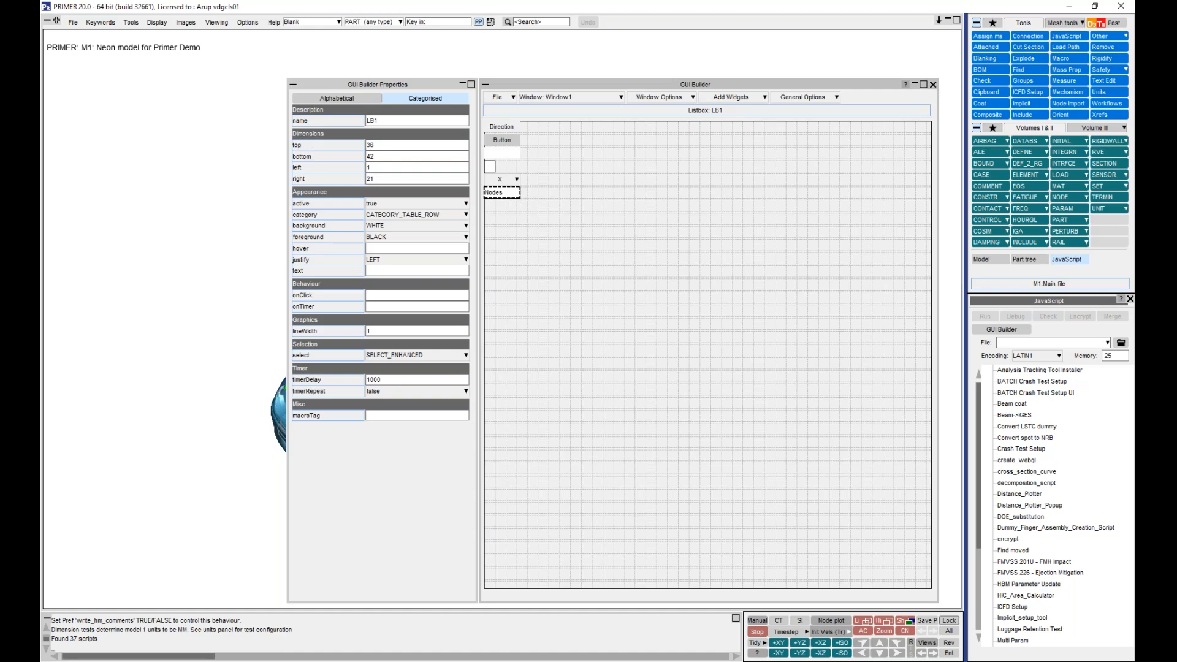
Set the listbox's text justification to CENTRE.
{"action": "left_click", "coordinate": [512, 206]}
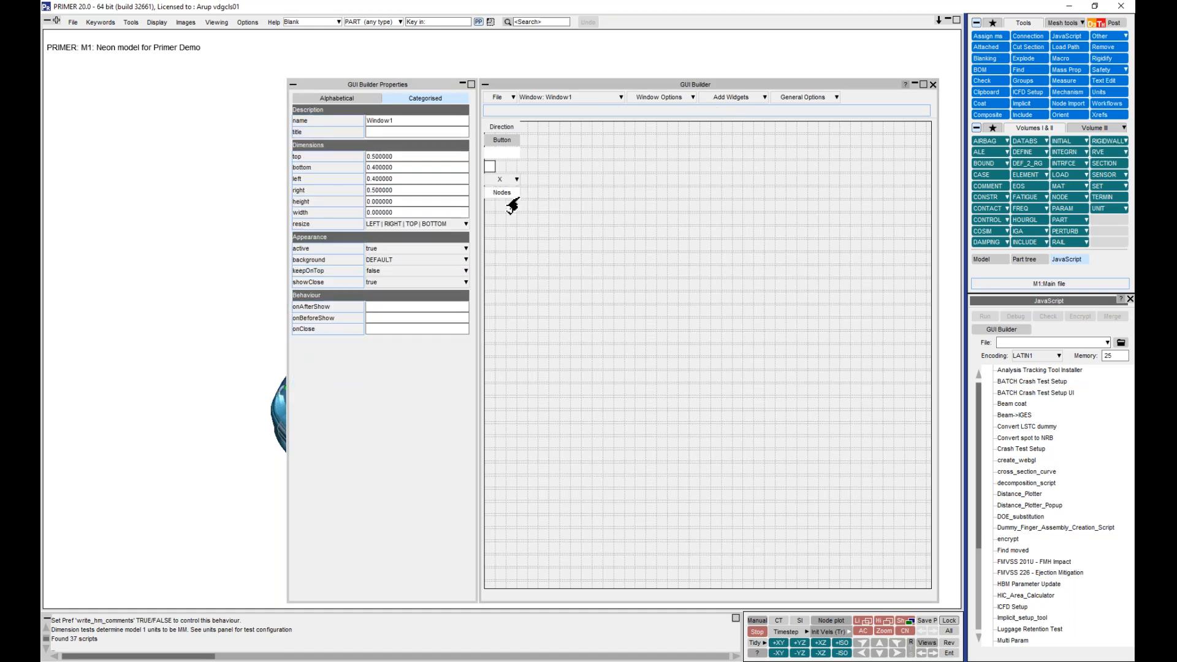
{"action": "left_click", "coordinate": [512, 192]}
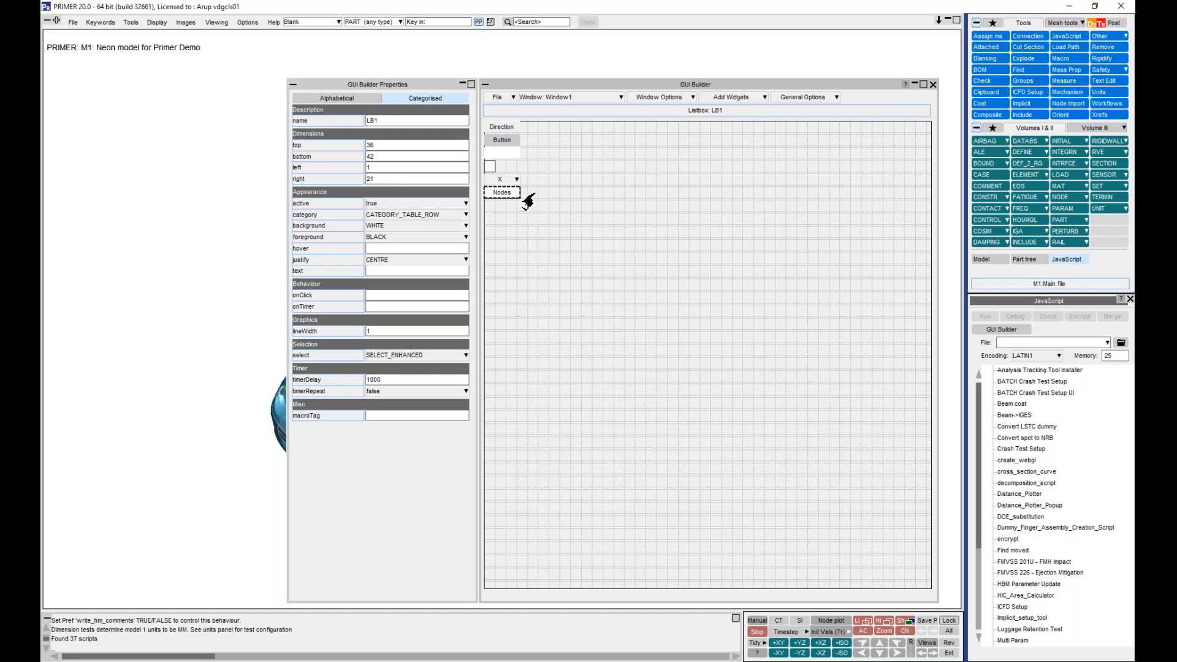
Insert a radiobutton and place it to the right of the listbox, at top 36 and left 25.
{"action": "right_click", "coordinate": [546, 222]}
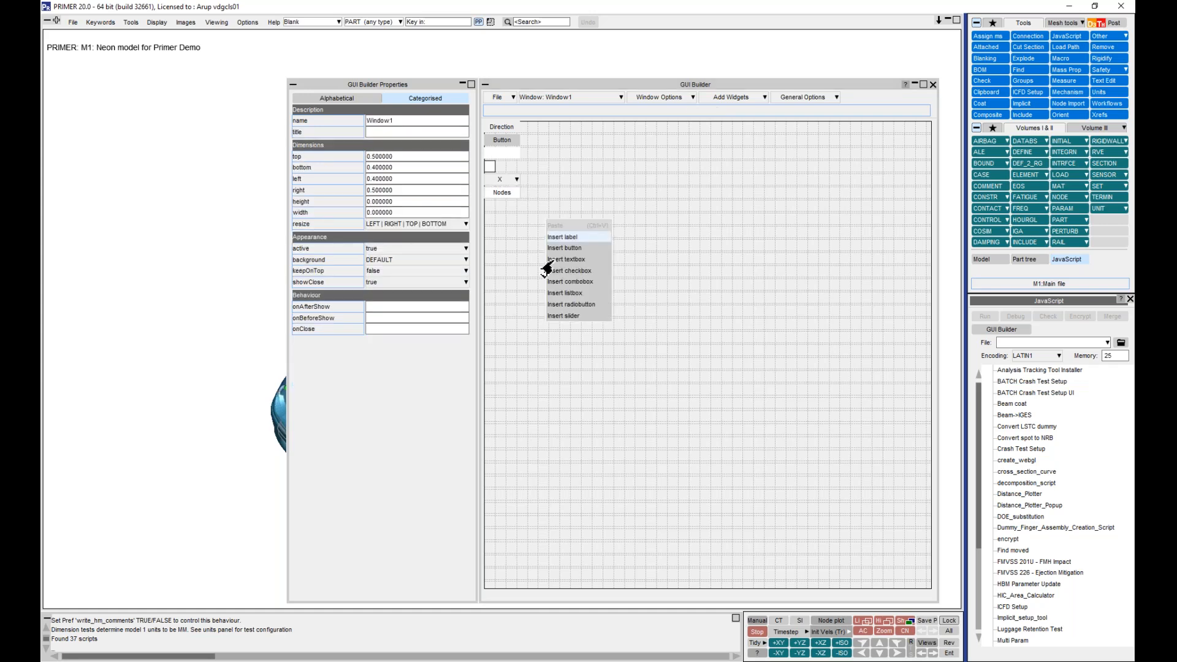
{"action": "left_click", "coordinate": [576, 305]}
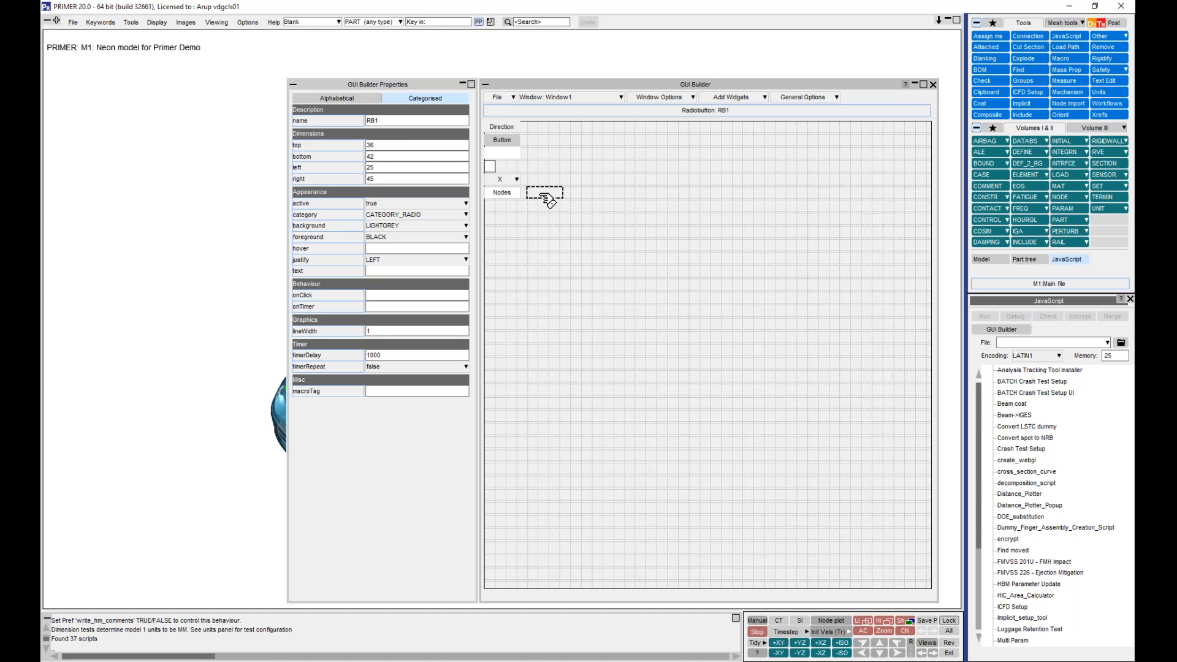
{"action": "left_click", "coordinate": [545, 196]}
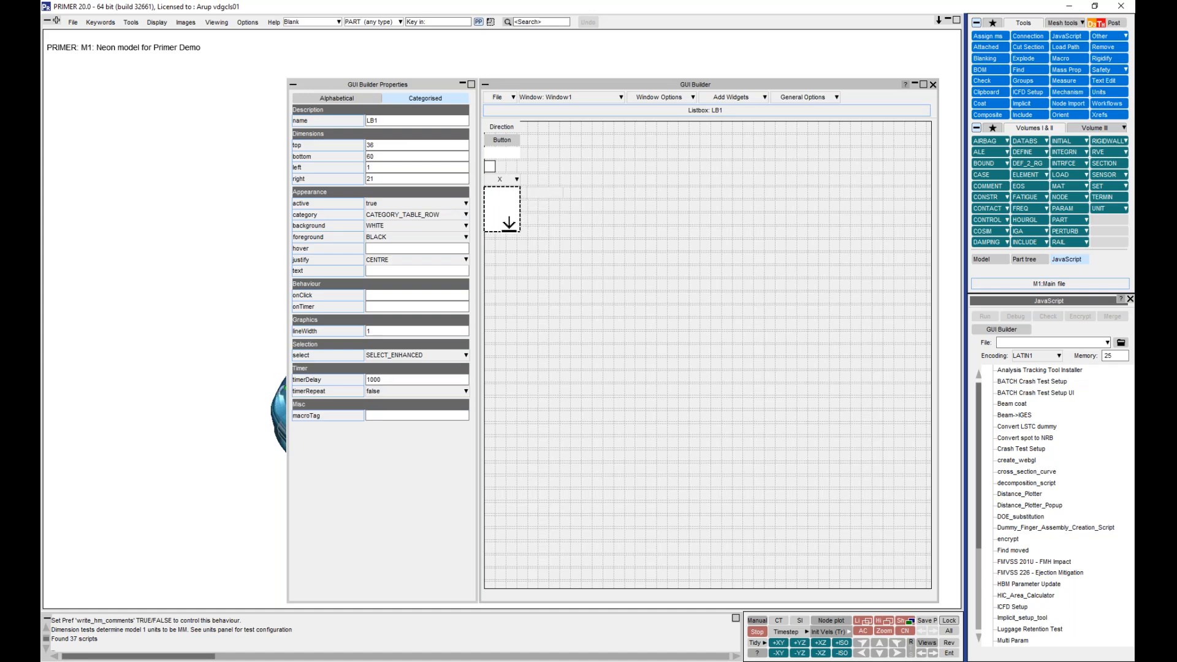
Stretch the listbox's lower edge downward so that all three of its items fit inside.
{"action": "left_click", "coordinate": [509, 217]}
{"action": "left_click", "coordinate": [528, 231]}
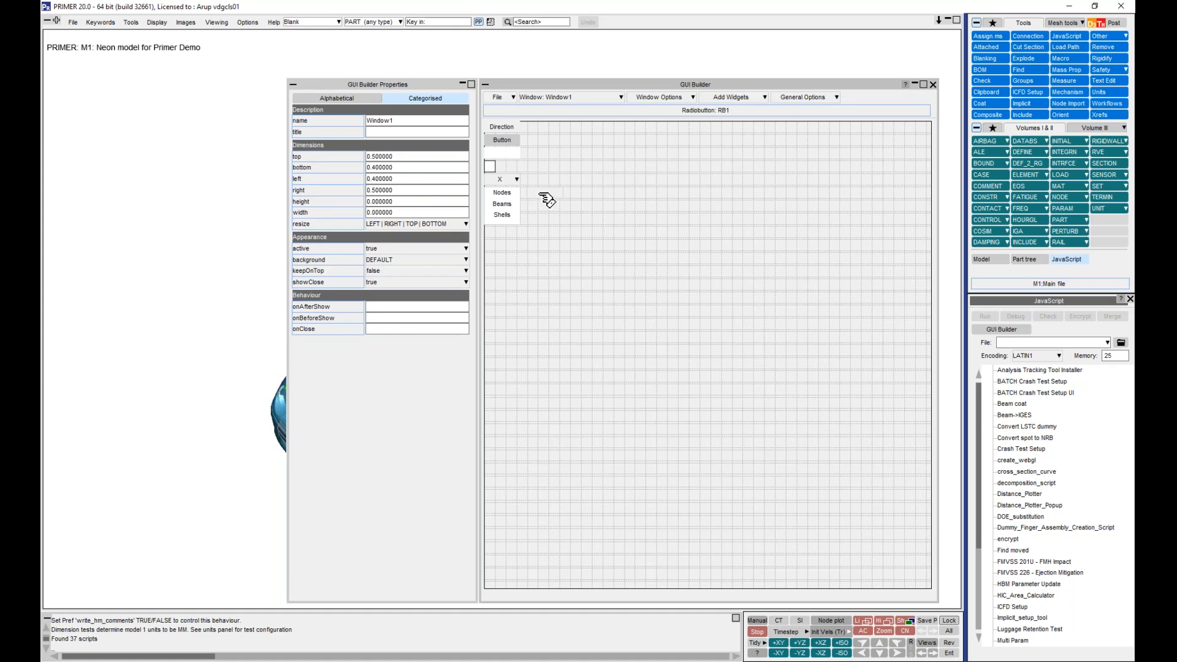
Move the radiobutton beside the button, at top 8 and left 25, and add three new widget items to it.
{"action": "left_click_drag", "start_coordinate": [547, 193], "coordinate": [553, 146]}
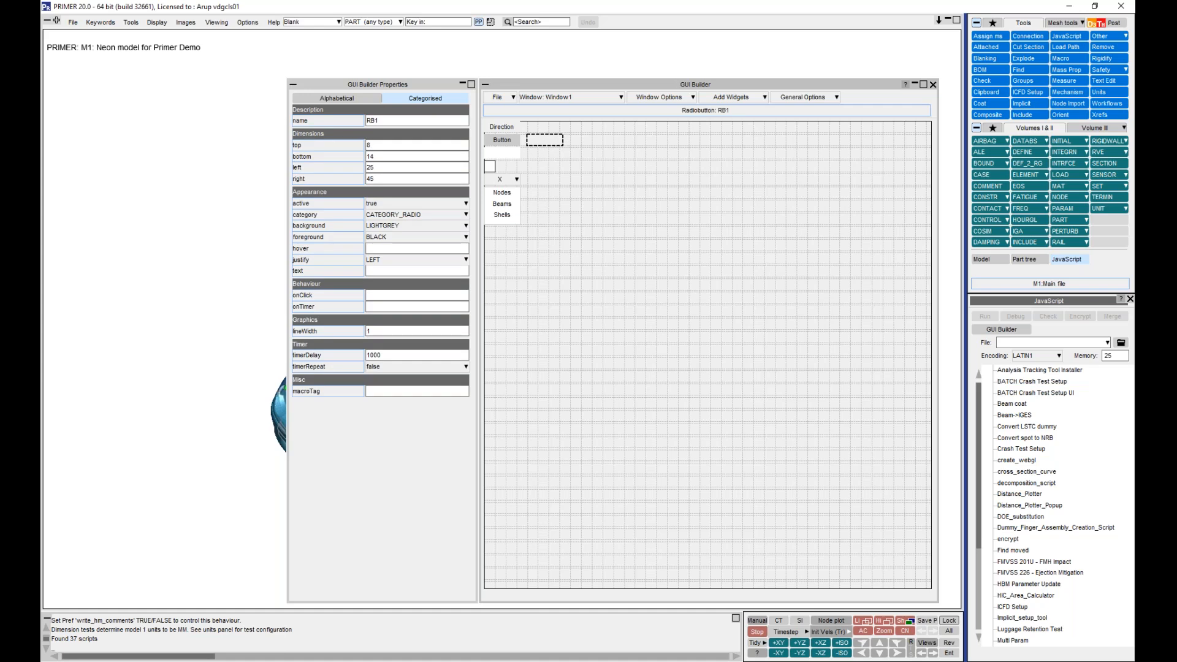
{"action": "right_click", "coordinate": [561, 144]}
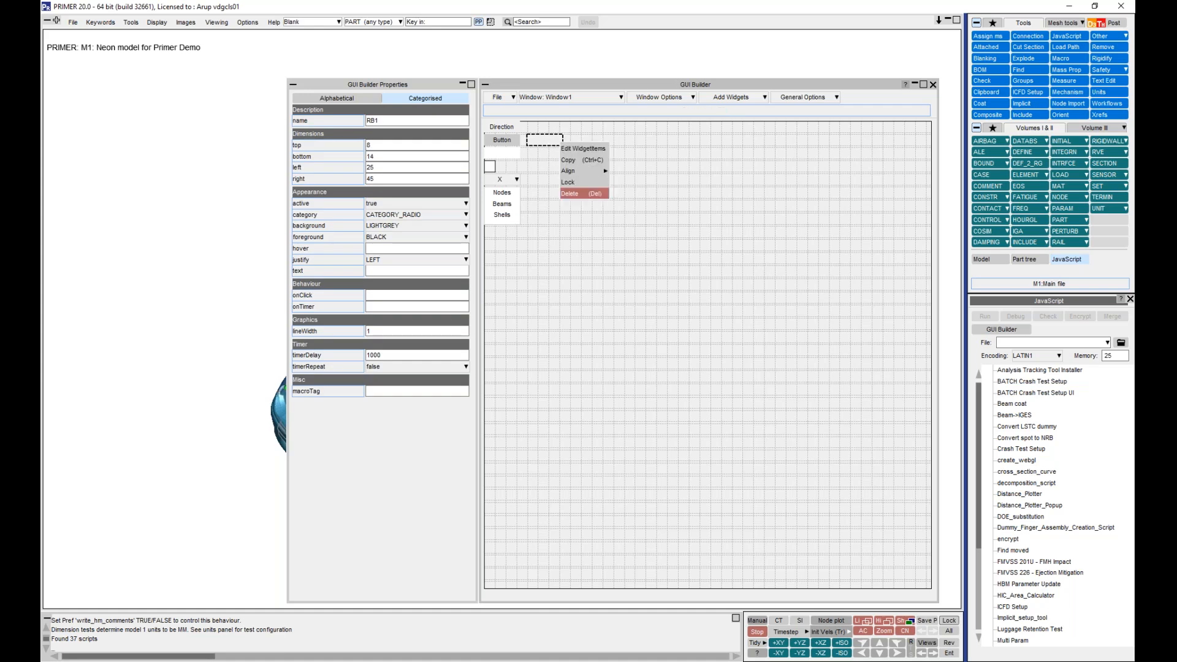
{"action": "left_click", "coordinate": [561, 151]}
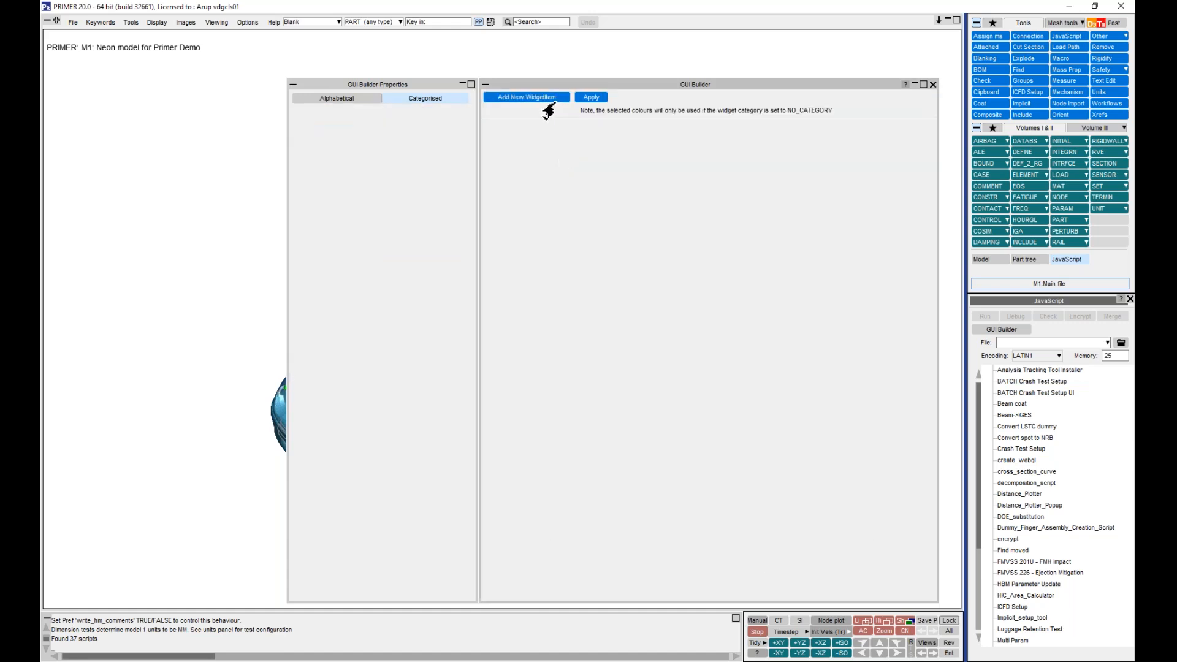
{"action": "left_click", "coordinate": [530, 101]}
{"action": "left_click", "coordinate": [528, 98]}
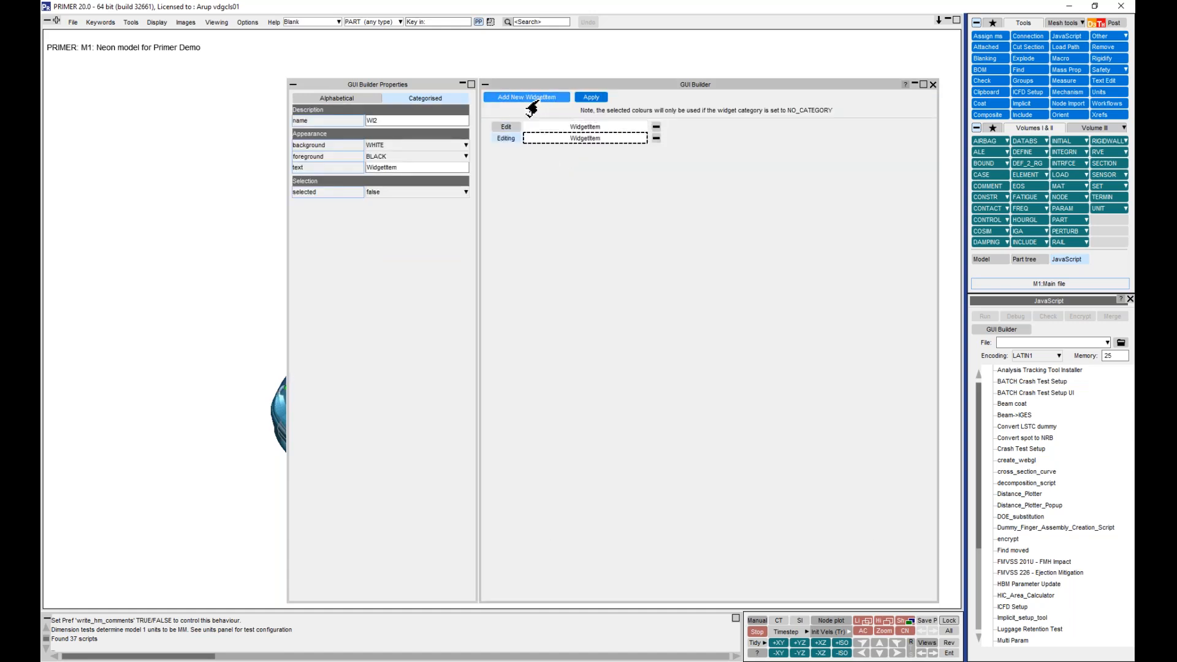
{"action": "left_click", "coordinate": [529, 97]}
Set the texts of the three radiobutton items to "X", "Y" and "Z".
{"action": "left_click", "coordinate": [539, 129]}
{"action": "left_click", "coordinate": [407, 167]}
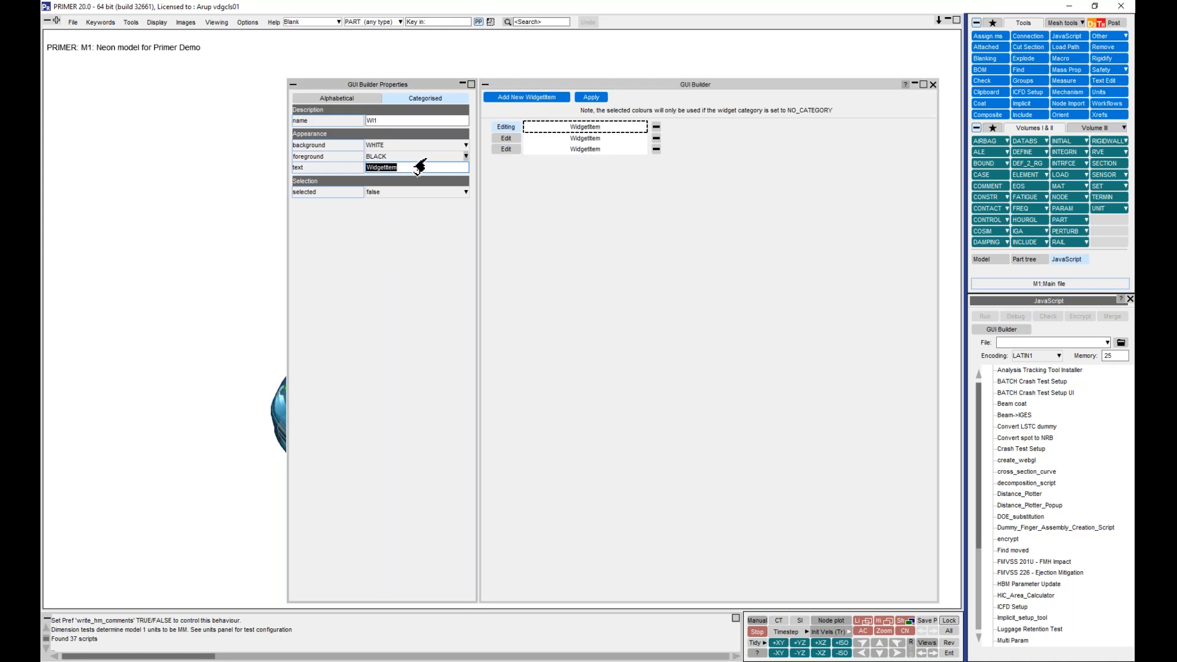
{"action": "type", "text": "X"}
{"action": "left_click", "coordinate": [571, 139]}
{"action": "left_click", "coordinate": [415, 169]}
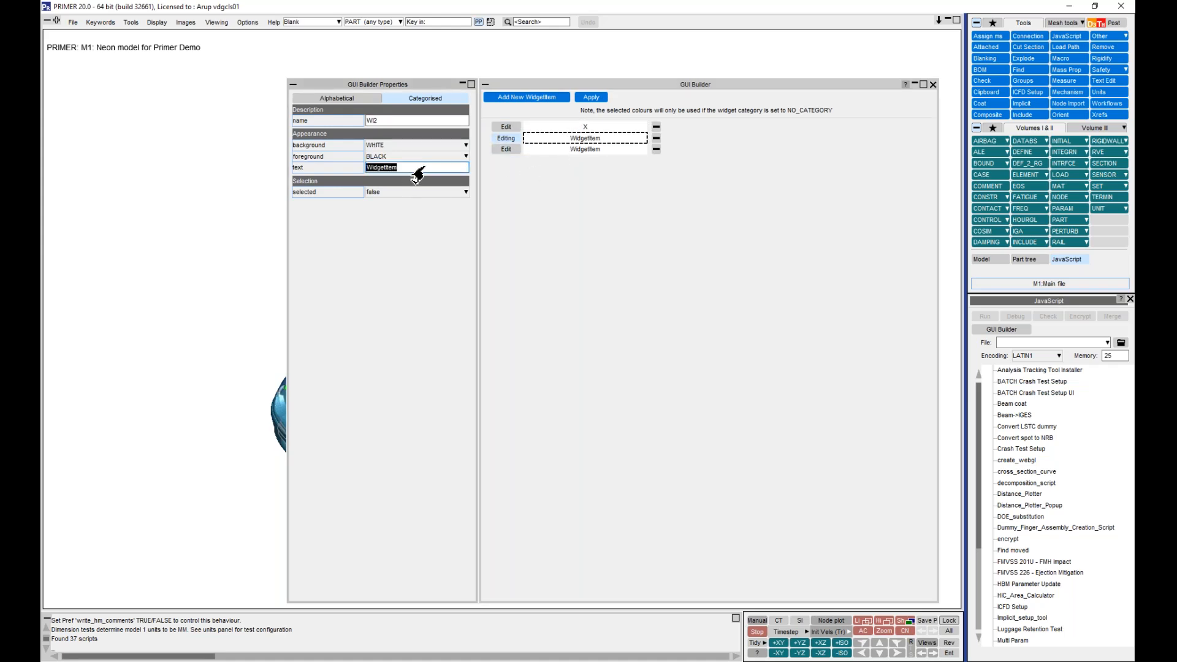
{"action": "type", "text": "Y"}
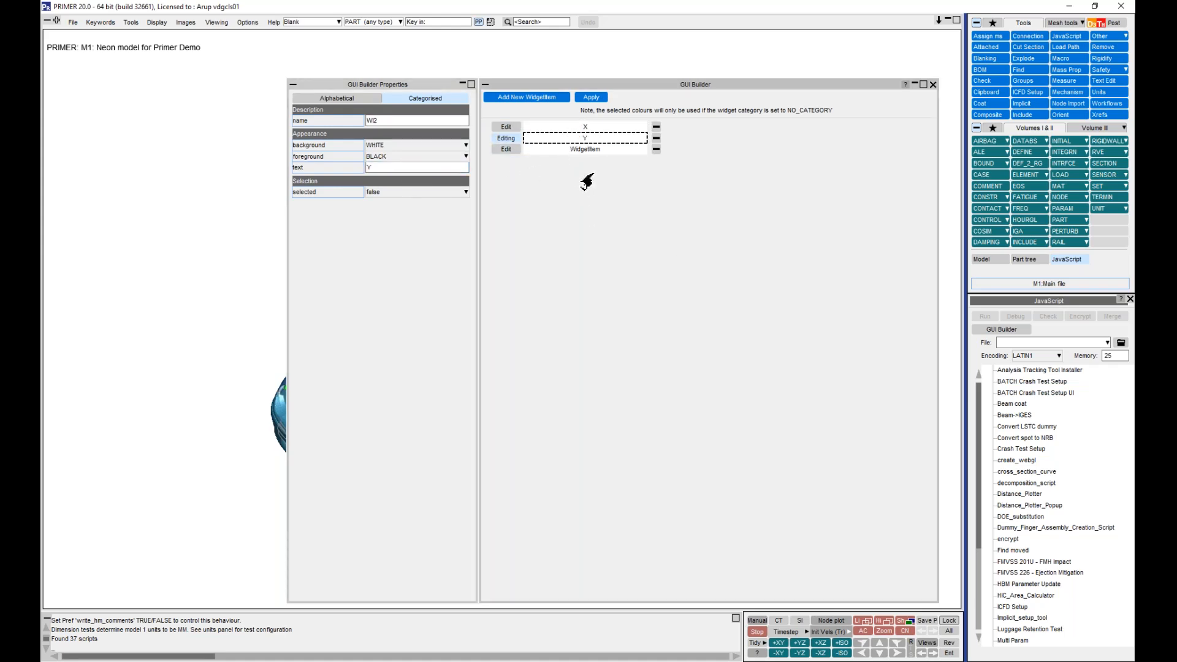
{"action": "left_click", "coordinate": [598, 150]}
{"action": "left_click", "coordinate": [415, 169]}
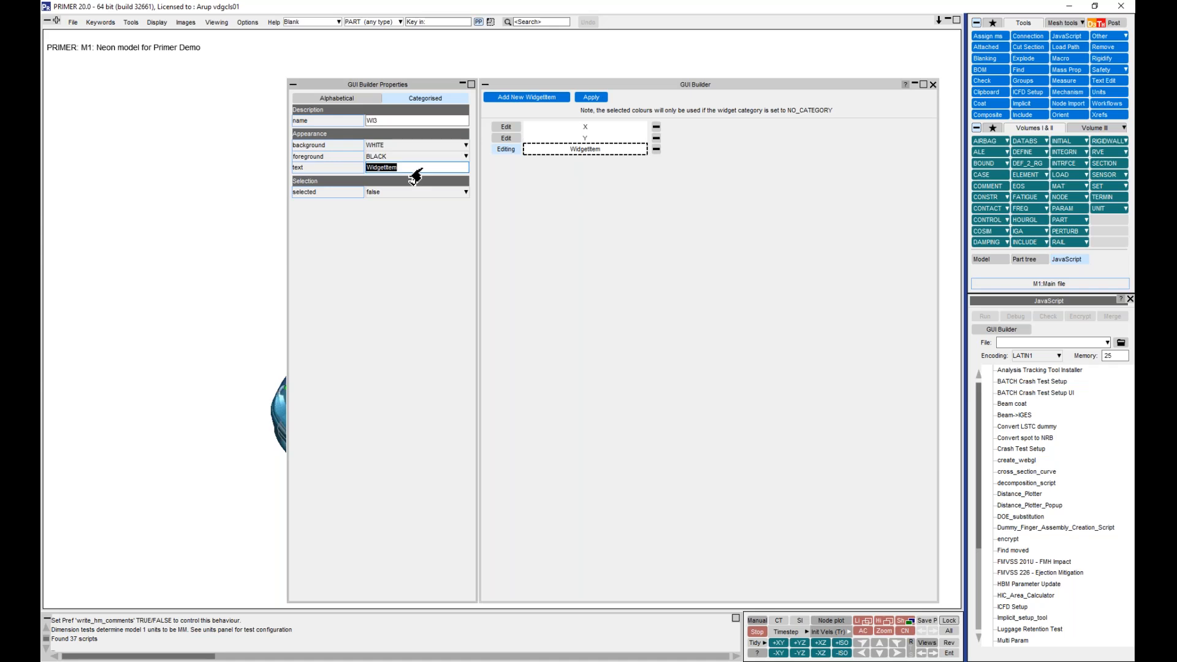
{"action": "type", "text": "Z"}
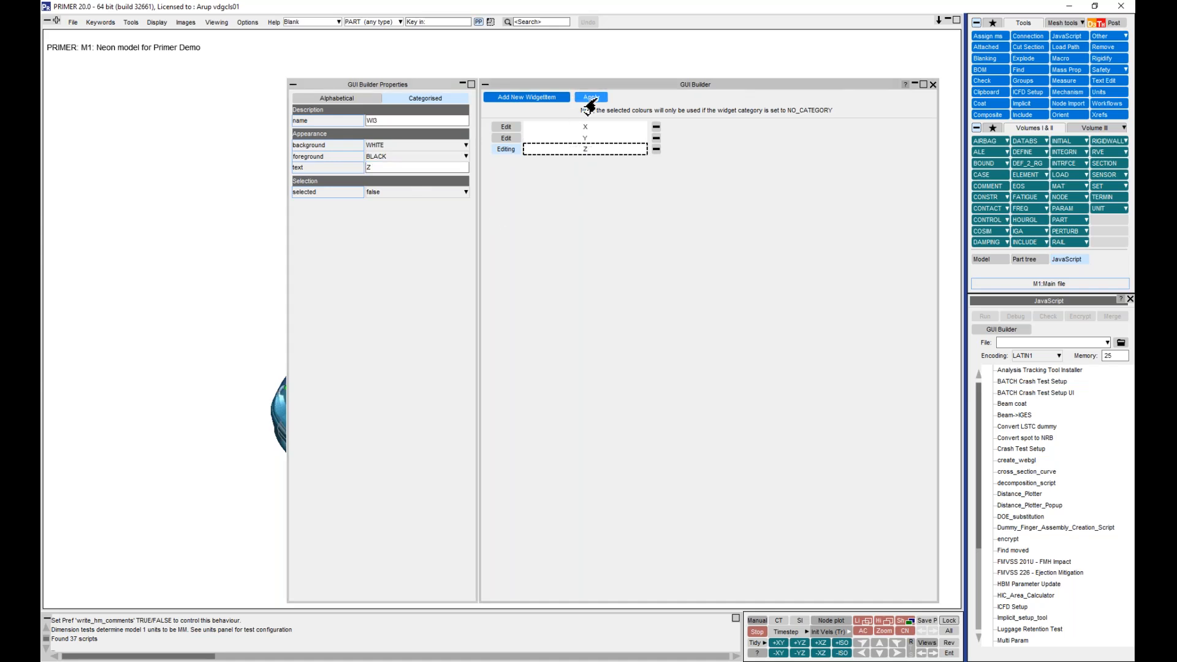
Move the radiobutton beside the listbox, at top 37 and left 25, and set its X item's selected property to true.
{"action": "left_click", "coordinate": [588, 98]}
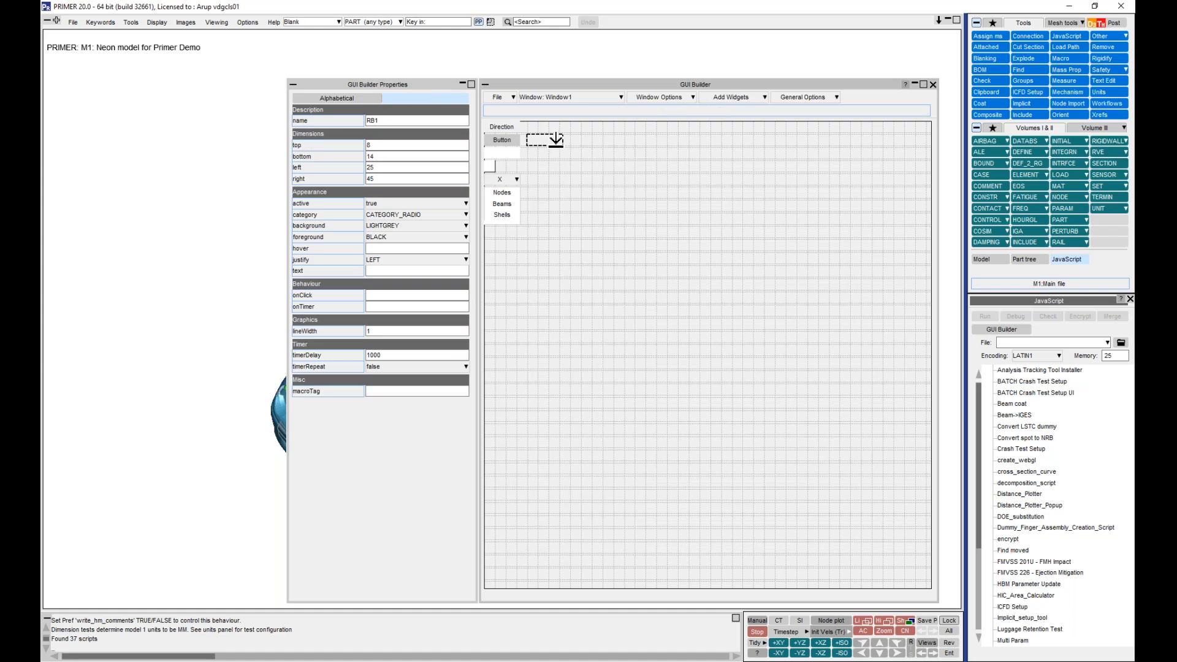
{"action": "left_click_drag", "start_coordinate": [556, 141], "coordinate": [560, 208]}
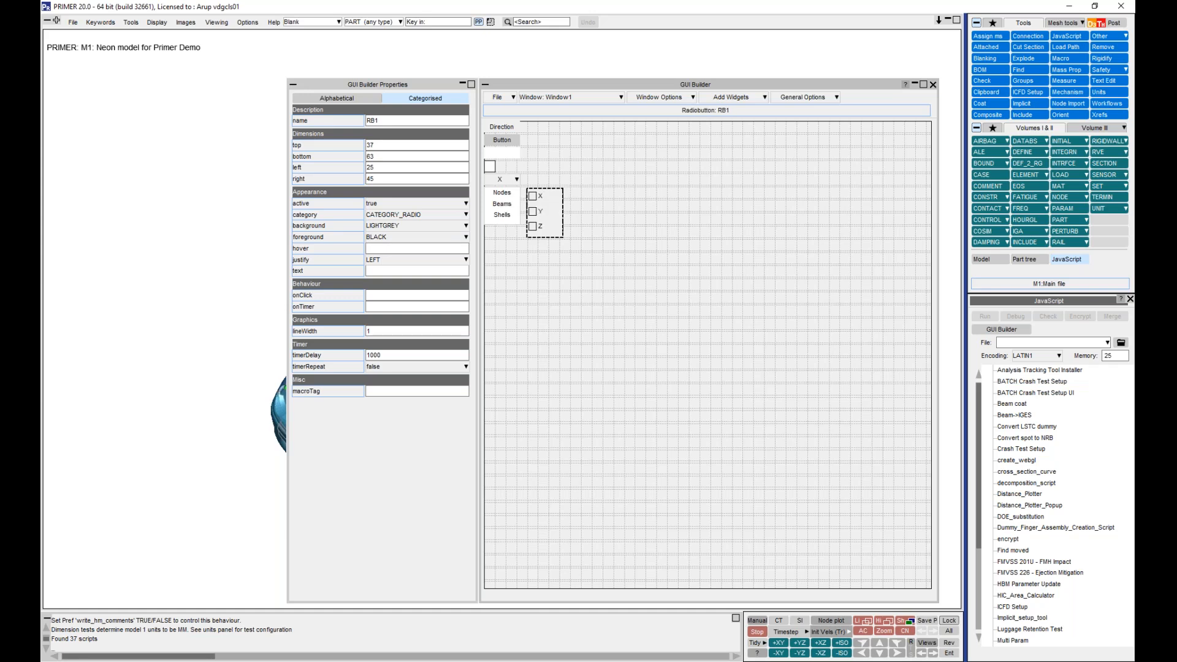
{"action": "right_click", "coordinate": [553, 210]}
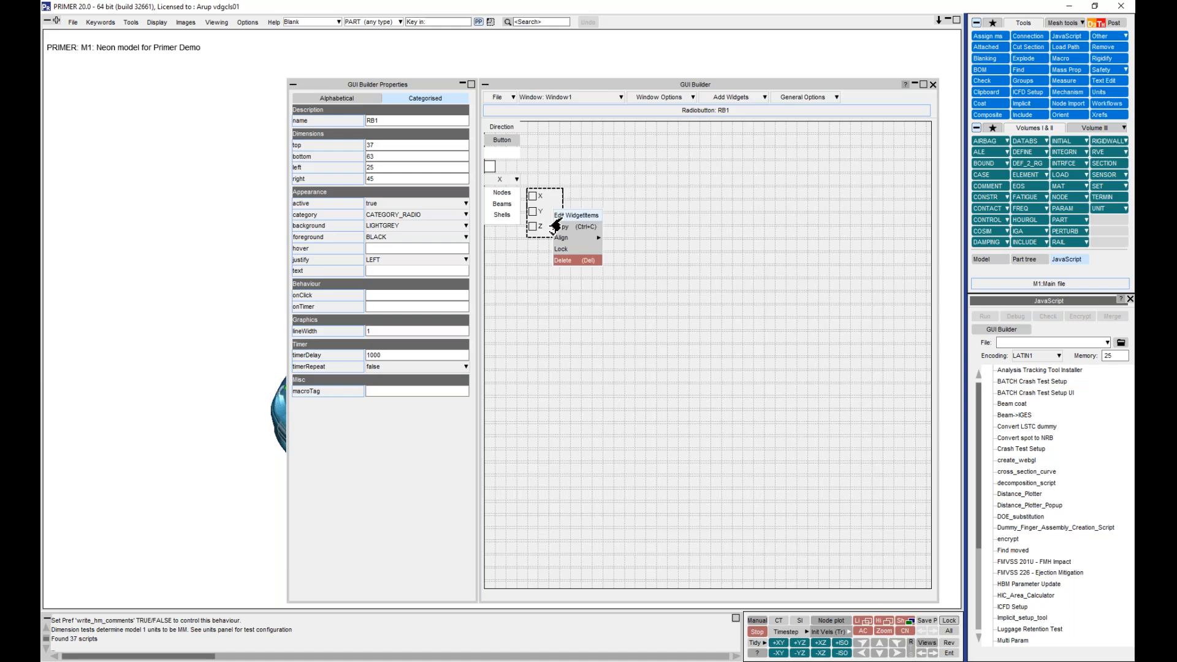
{"action": "left_click", "coordinate": [556, 218]}
{"action": "left_click", "coordinate": [554, 129]}
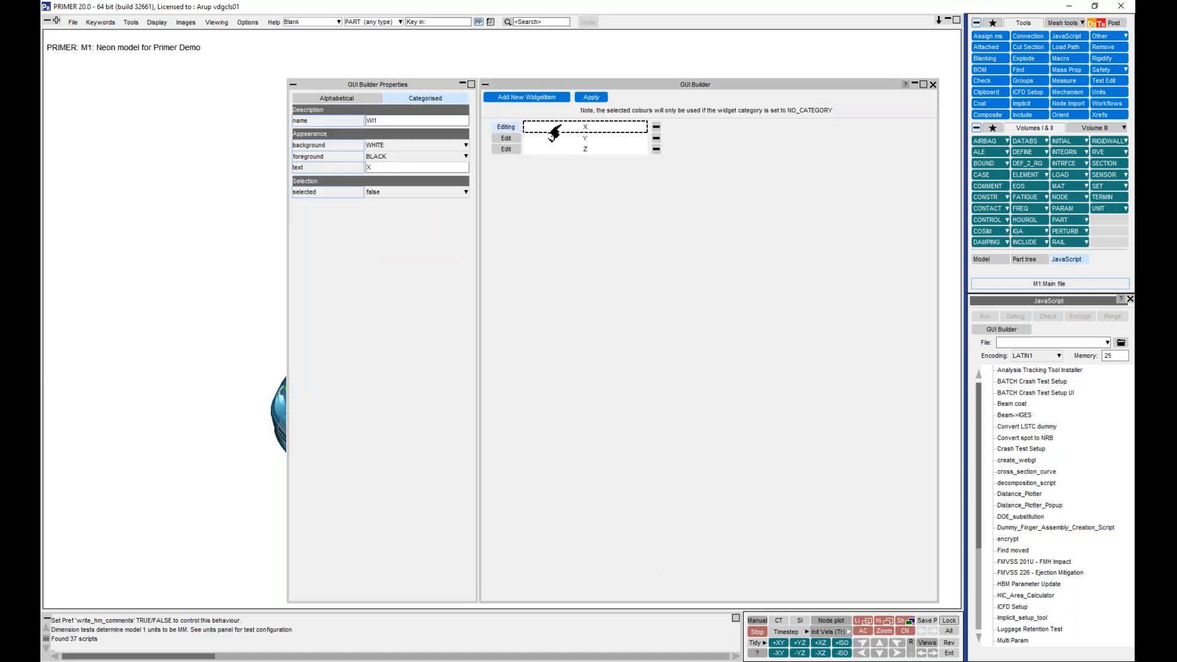
{"action": "left_click", "coordinate": [377, 172]}
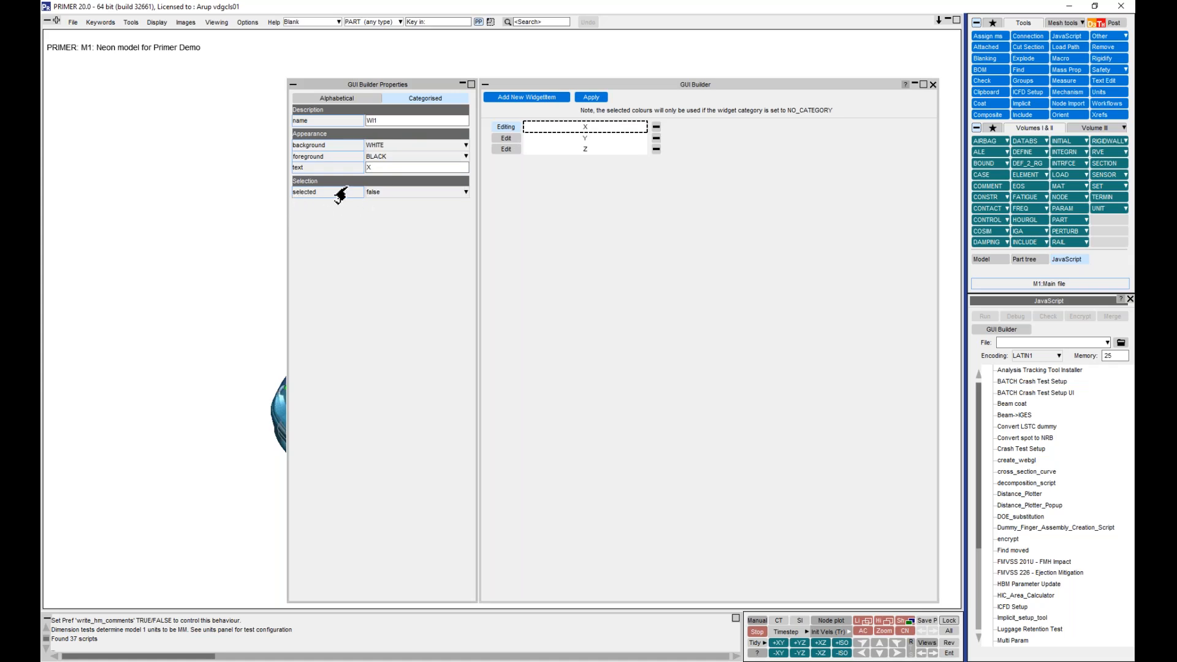
{"action": "left_click", "coordinate": [382, 193]}
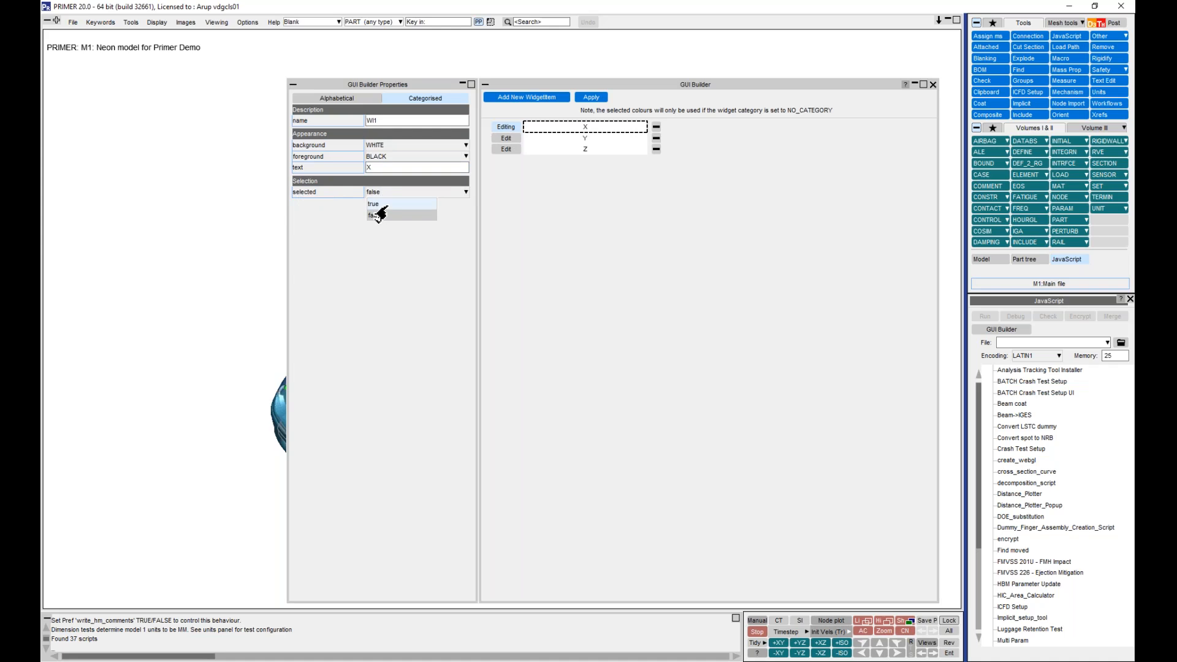
{"action": "left_click", "coordinate": [377, 204]}
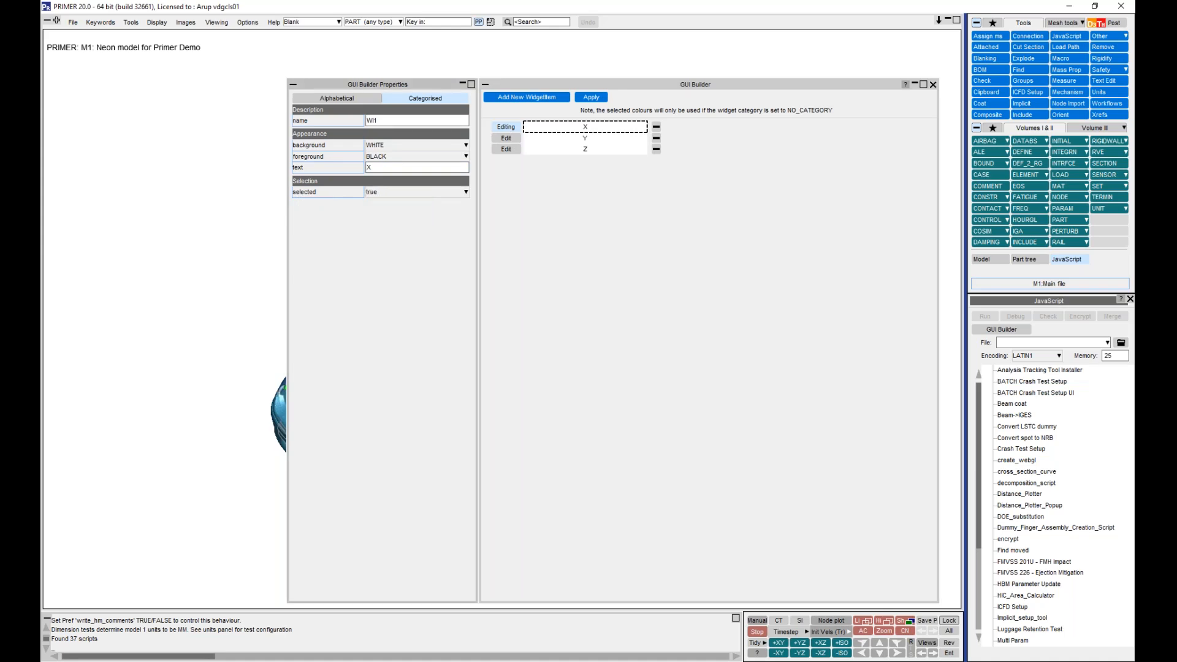
{"action": "left_click", "coordinate": [584, 103]}
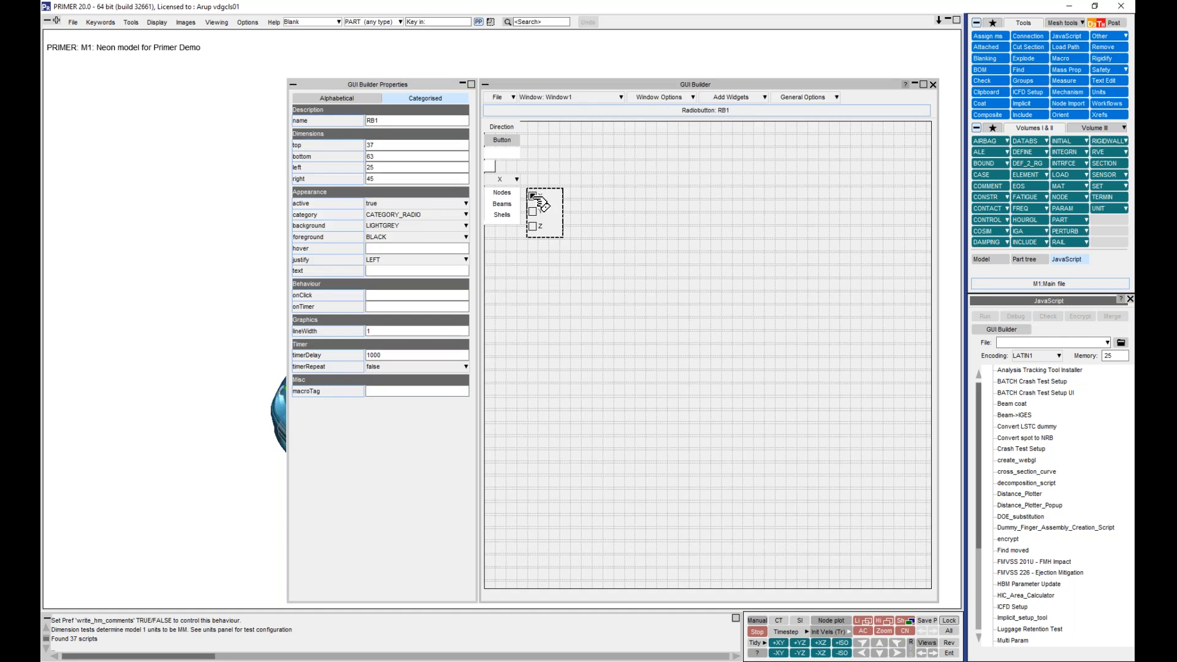
Insert a slider below the listbox and radiobutton, spanning left 1 to right 56 and top 65 to bottom 71.
{"action": "right_click", "coordinate": [500, 253]}
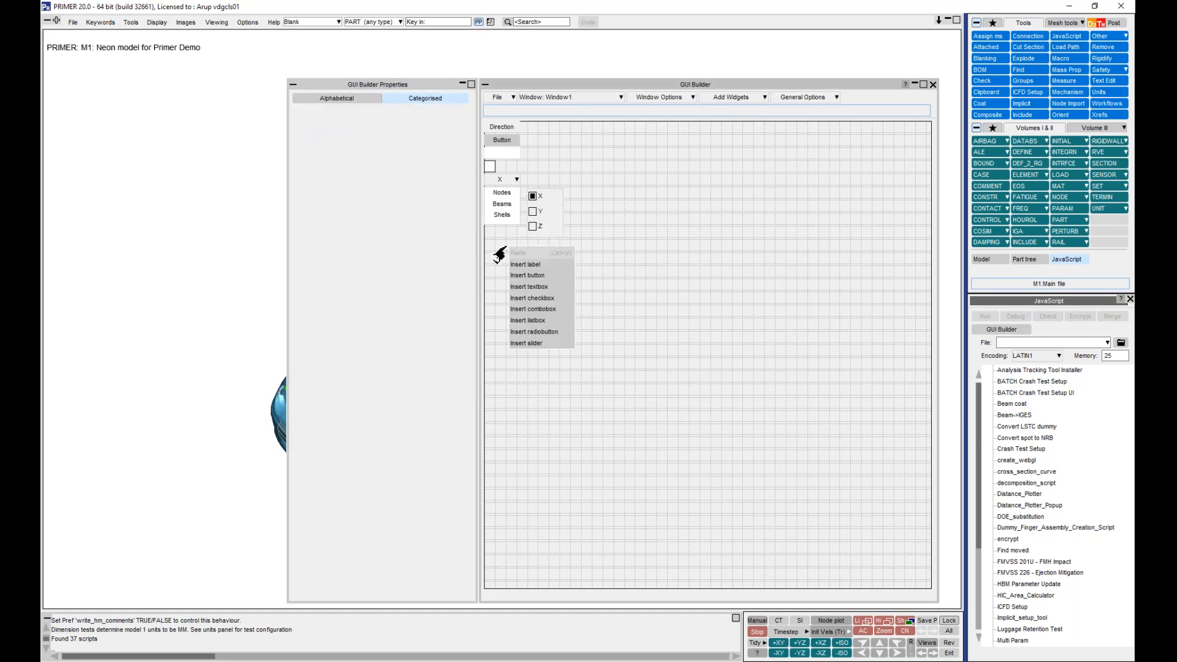
{"action": "left_click", "coordinate": [531, 344]}
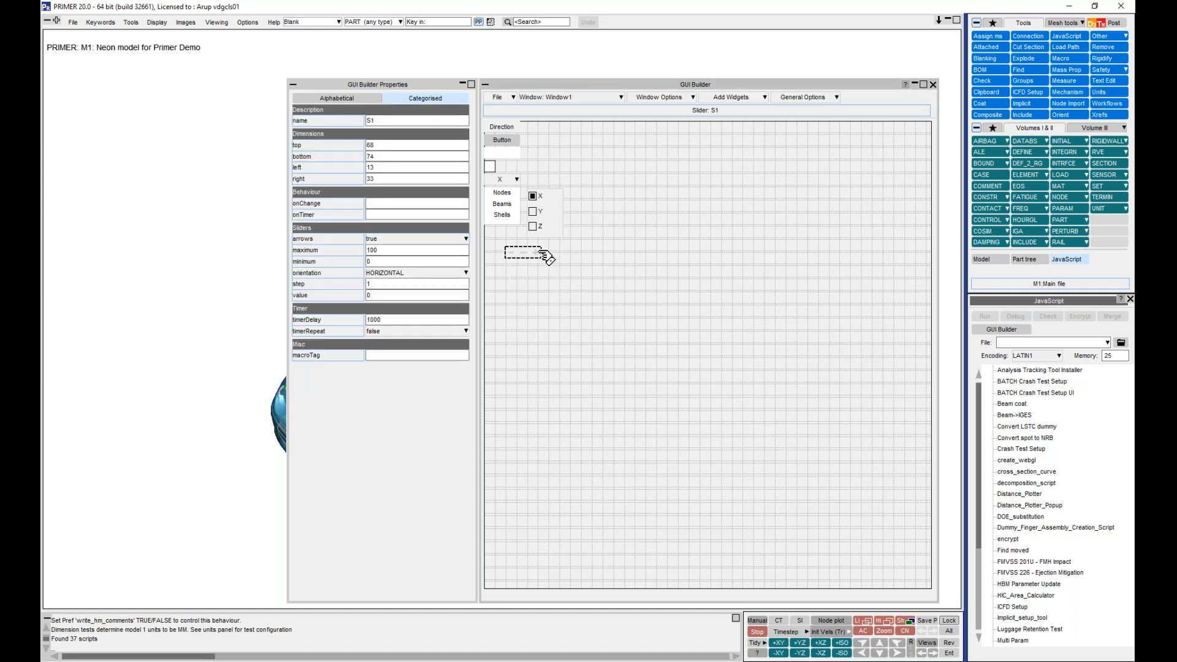
{"action": "mouse_move", "coordinate": [542, 253]}
{"action": "left_mouse_down"}
{"action": "mouse_move", "coordinate": [605, 252]}
{"action": "mouse_move", "coordinate": [535, 251]}
{"action": "left_mouse_up"}
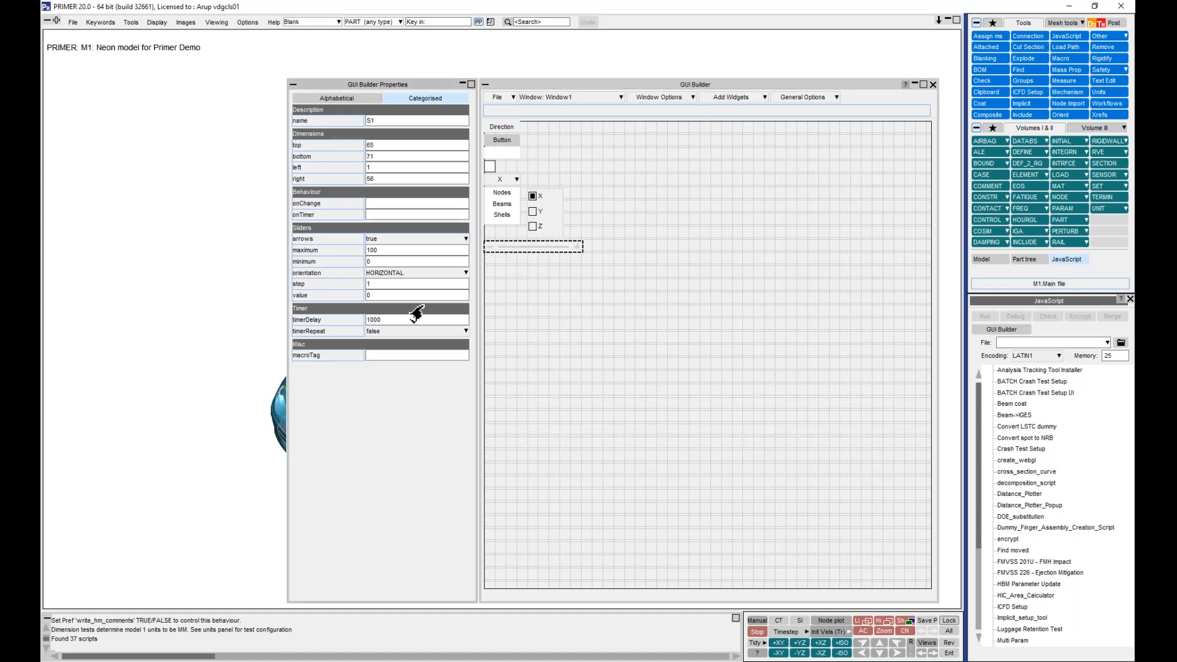
Set the slider's maximum to 10.
{"action": "left_click", "coordinate": [385, 296]}
{"action": "left_click", "coordinate": [391, 251]}
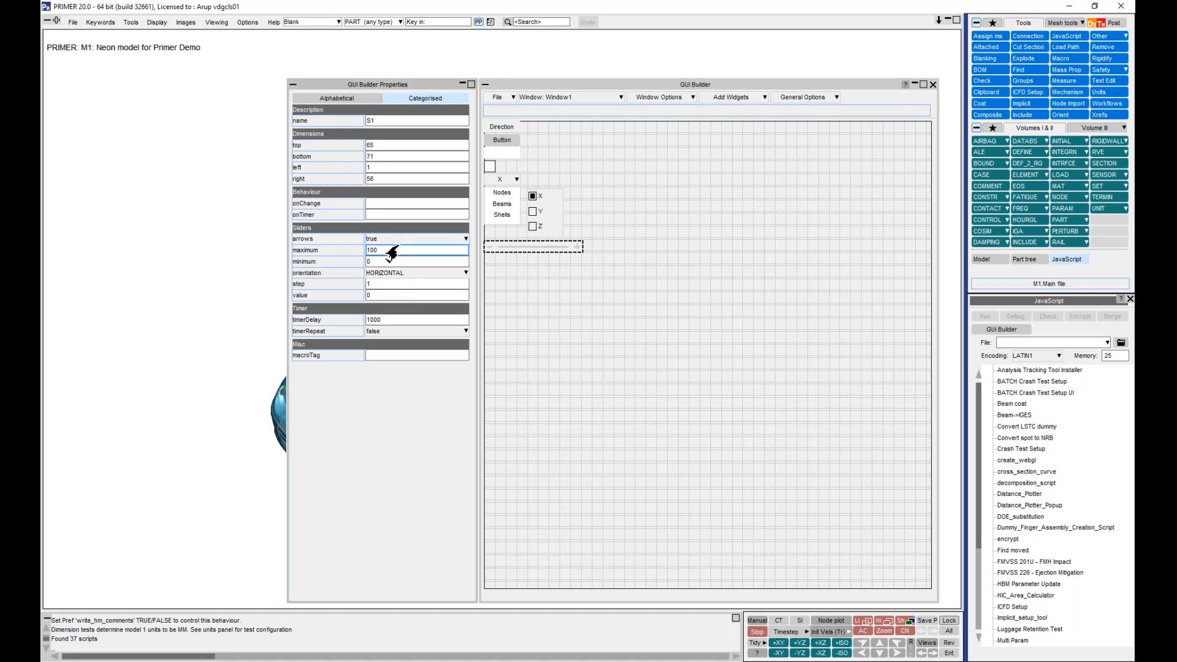
{"action": "double_click", "coordinate": [376, 252]}
{"action": "type", "text": "10"}
{"action": "left_click", "coordinate": [372, 285]}
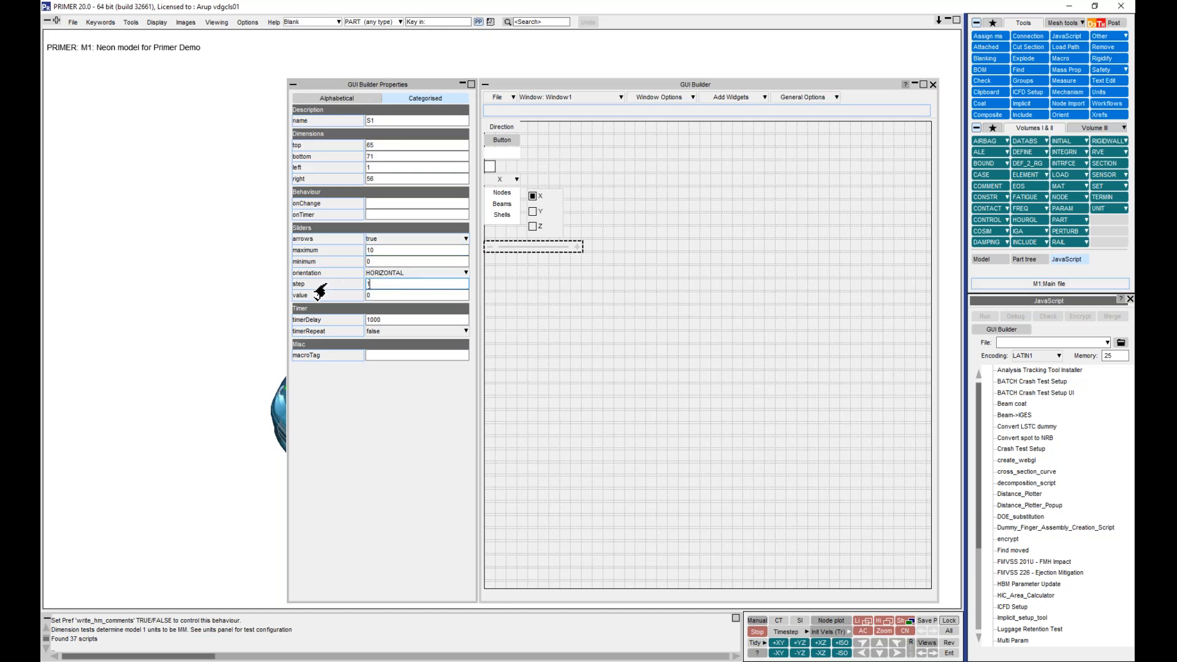
{"action": "left_click", "coordinate": [511, 267]}
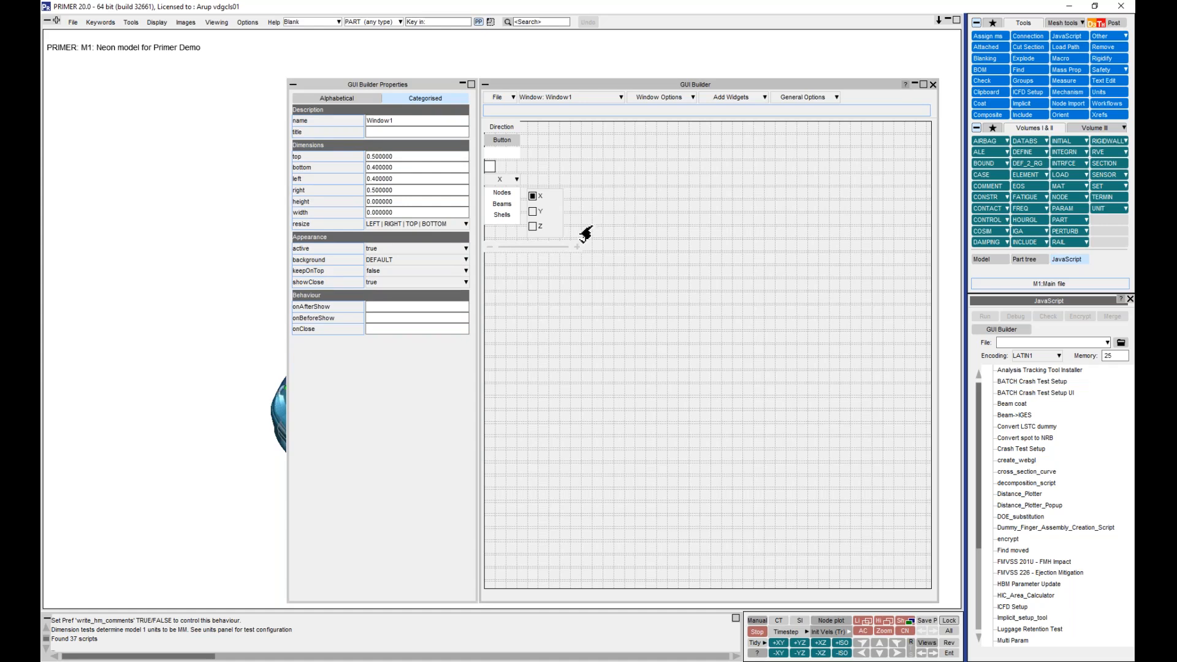
Save the GUI in the GUI Builder folder under the name "GUI BUILDER EXAMPLE 1".
{"action": "left_click", "coordinate": [494, 105]}
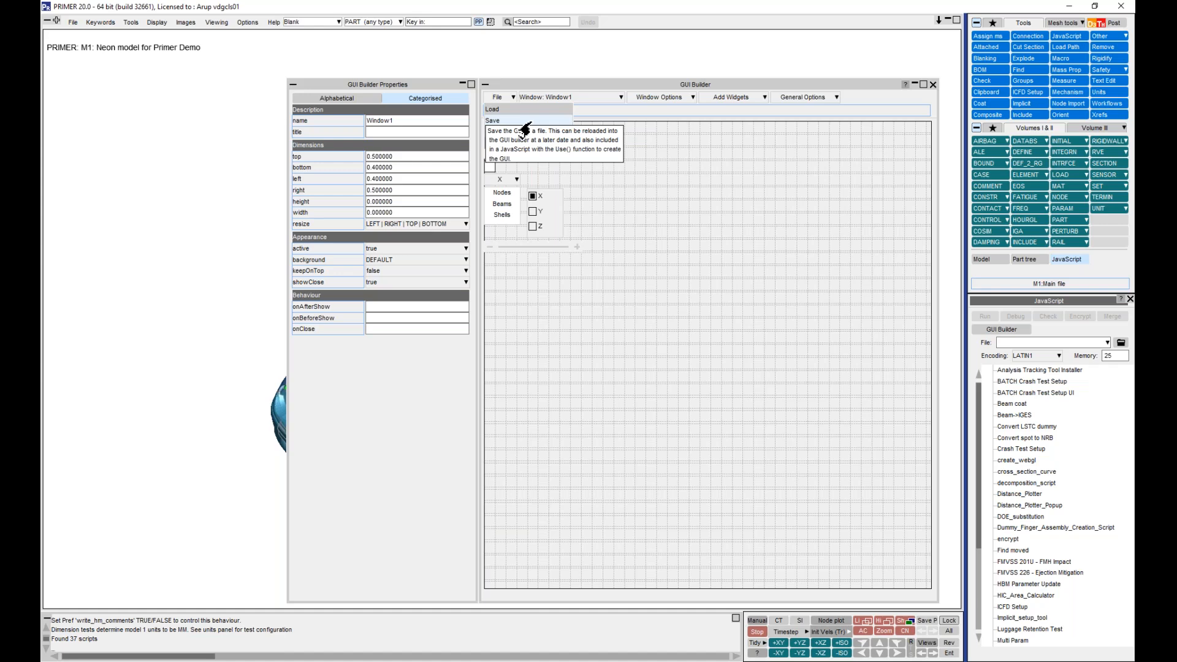
{"action": "left_click", "coordinate": [525, 123]}
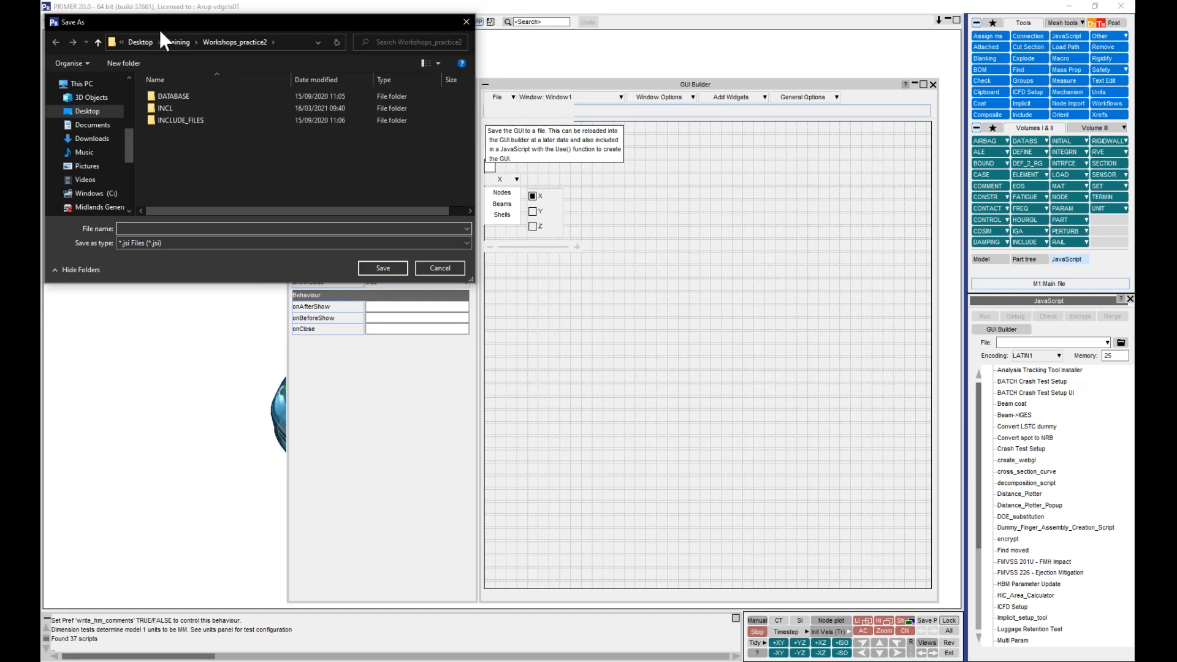
{"action": "scroll", "coordinate": [81, 133], "scroll_direction": "up", "scroll_amount": 2}
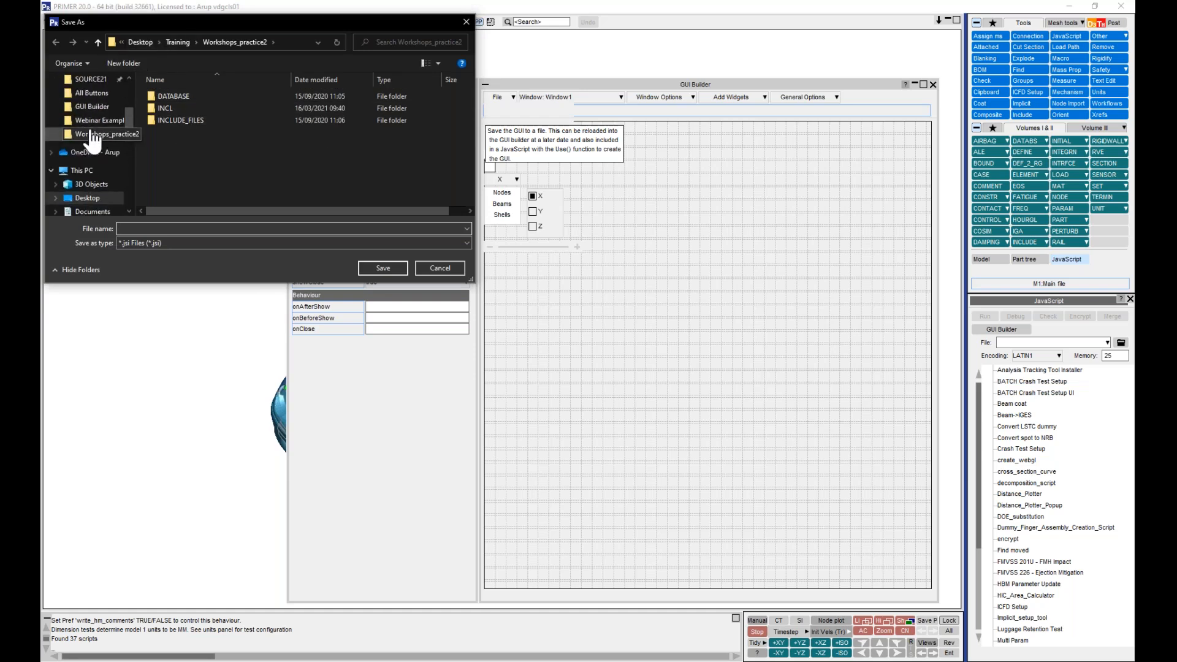
{"action": "left_click", "coordinate": [96, 109]}
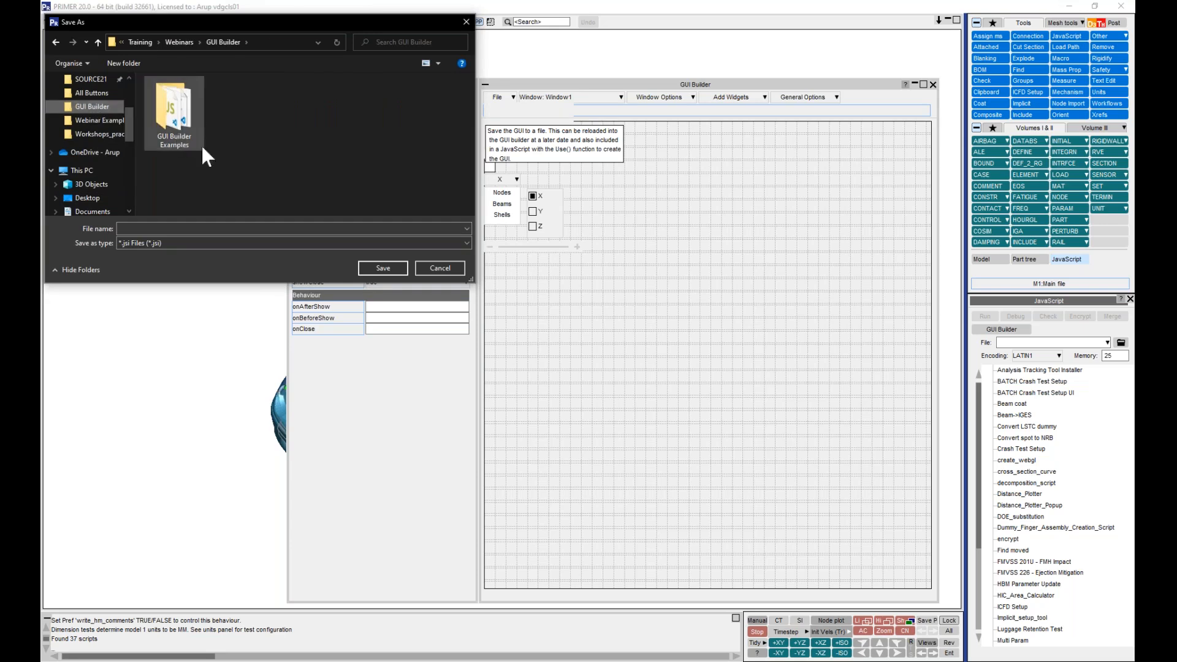
{"action": "left_click", "coordinate": [213, 229]}
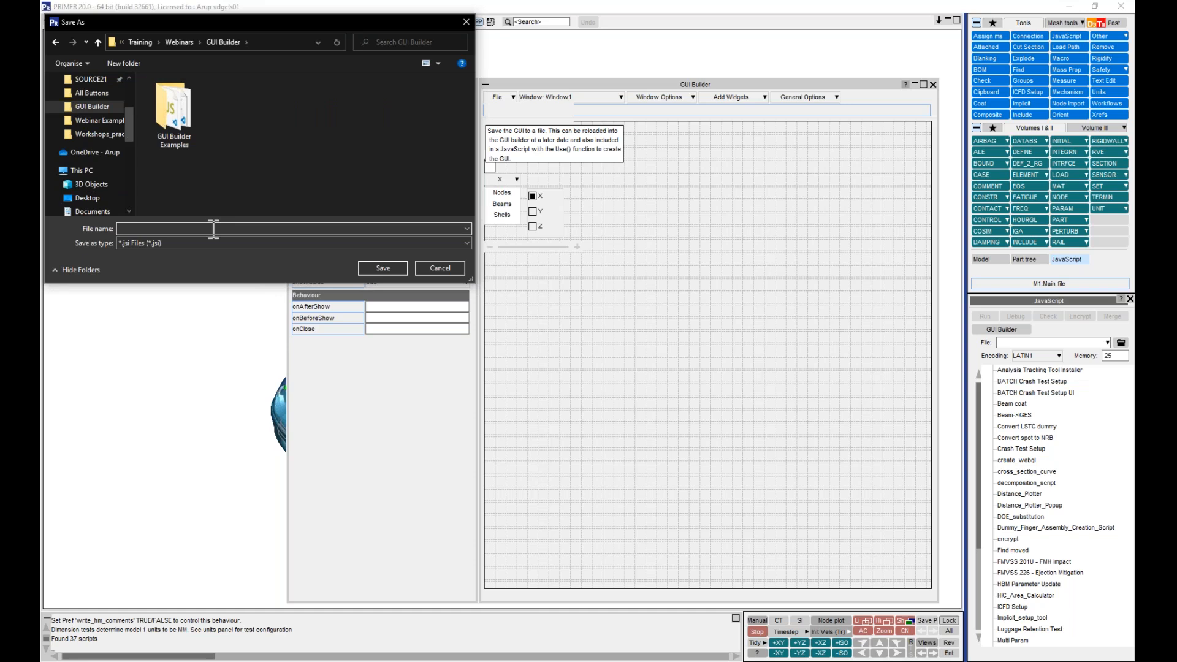
{"action": "type", "text": "GUI B"}
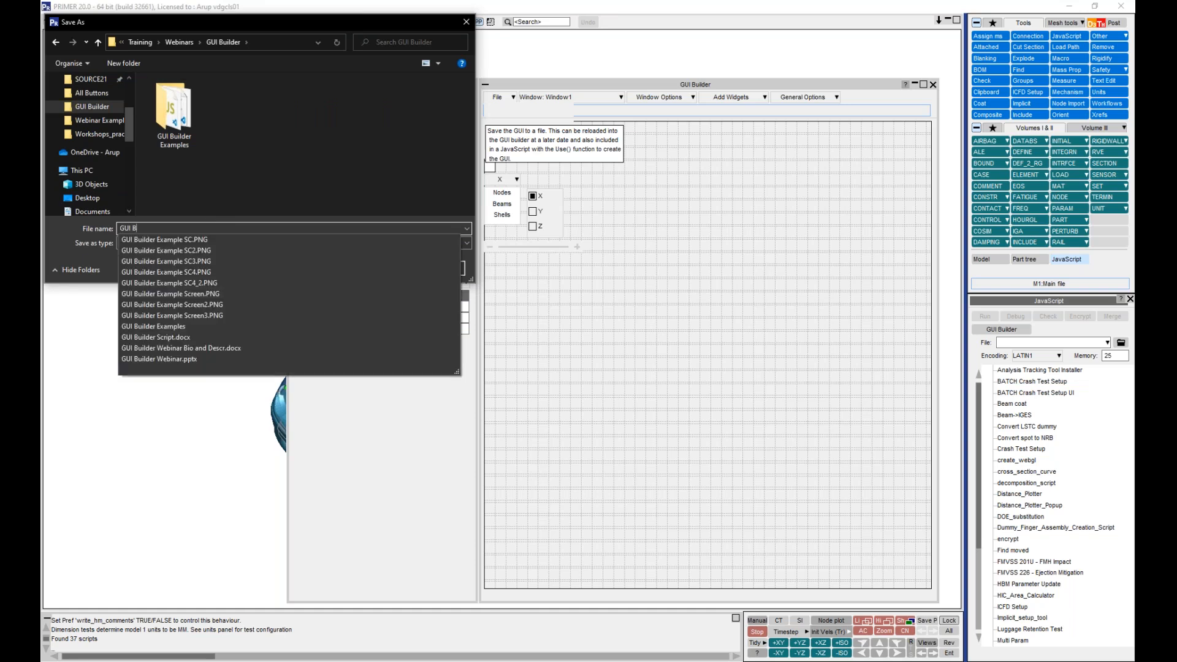
{"action": "type", "text": "UILDER EXA"}
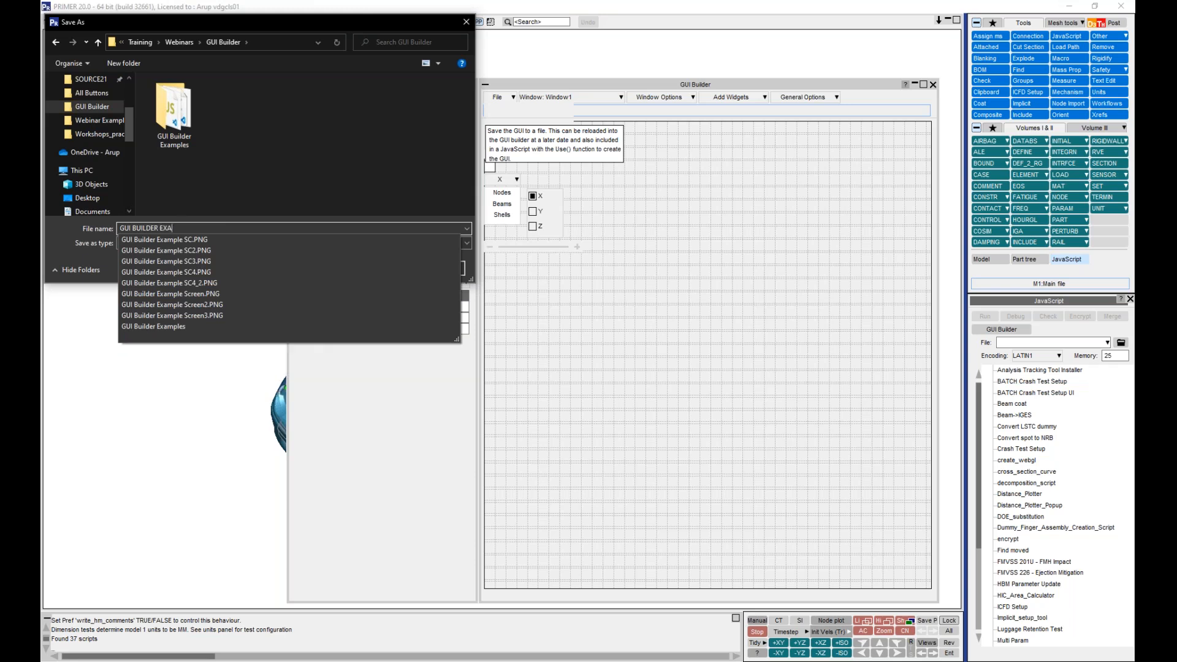
{"action": "type", "text": "MPLE 1"}
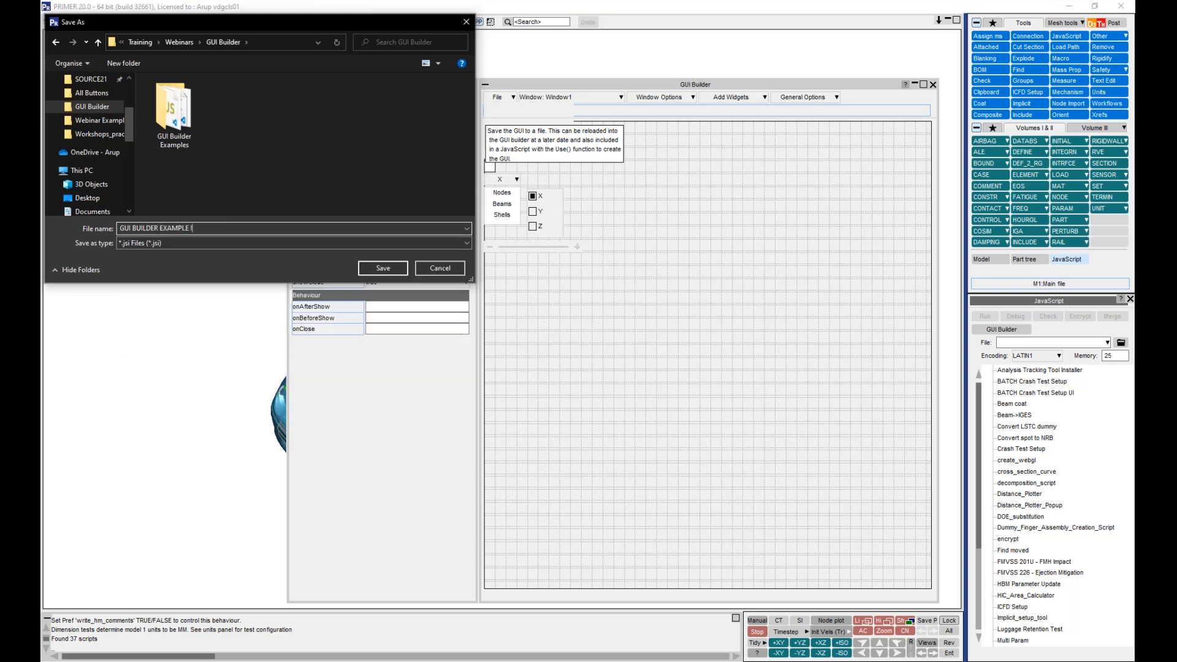
{"action": "key", "text": "Return"}
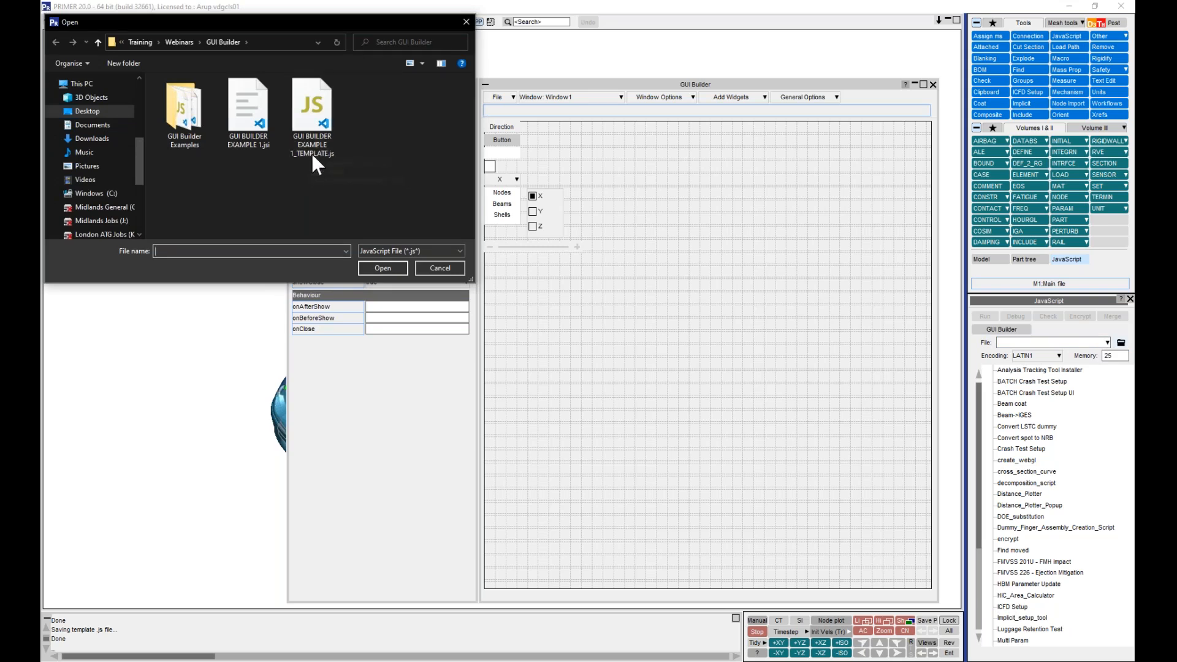
Check the saved files "GUI BUILDER EXAMPLE 1_TEMPLATE.js" and "GUI BUILDER EXAMPLE 1.jsi" in the GUI Builder folder.
{"action": "left_click", "coordinate": [307, 151]}
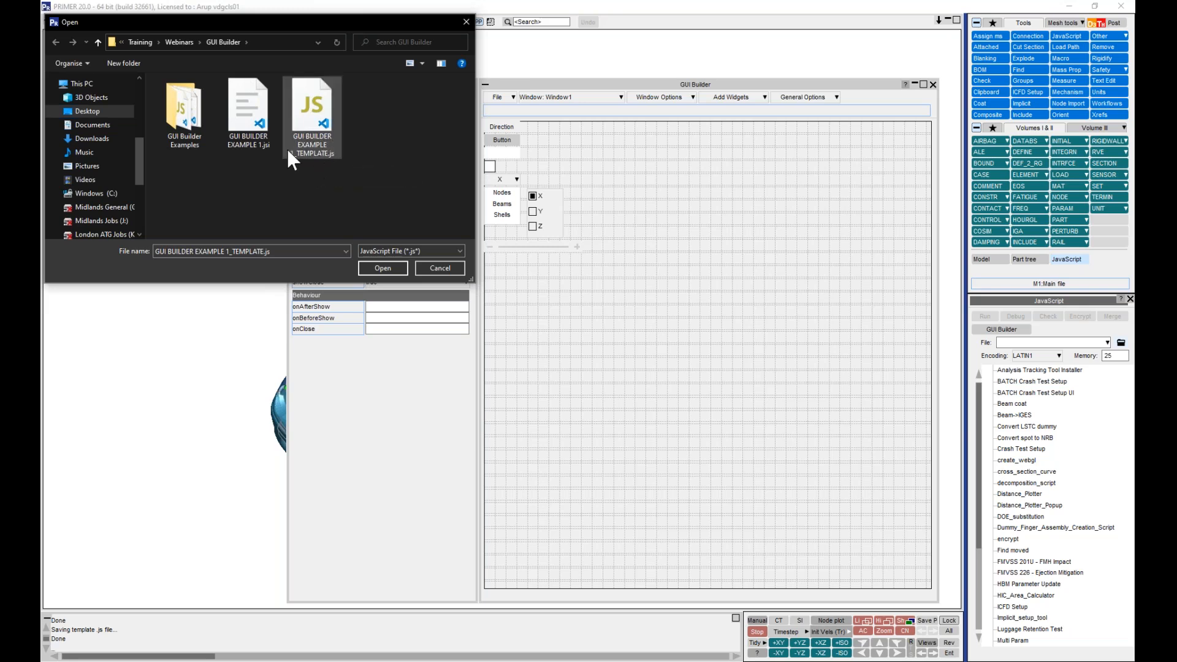
{"action": "left_click", "coordinate": [252, 144]}
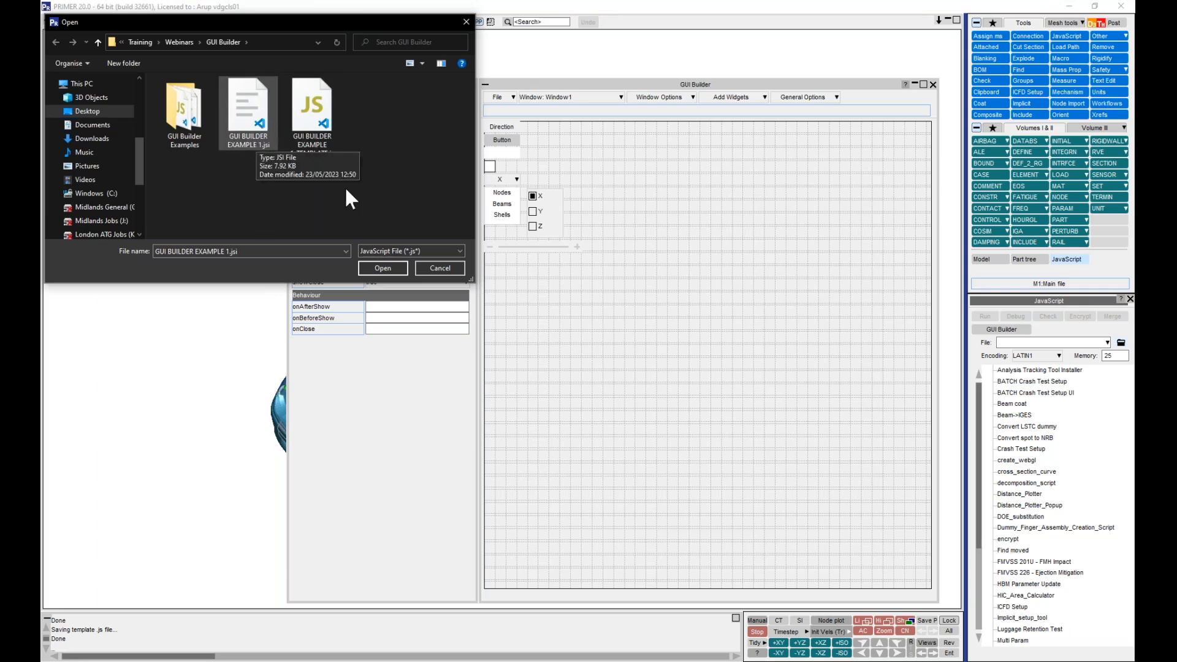
{"action": "left_click", "coordinate": [454, 267]}
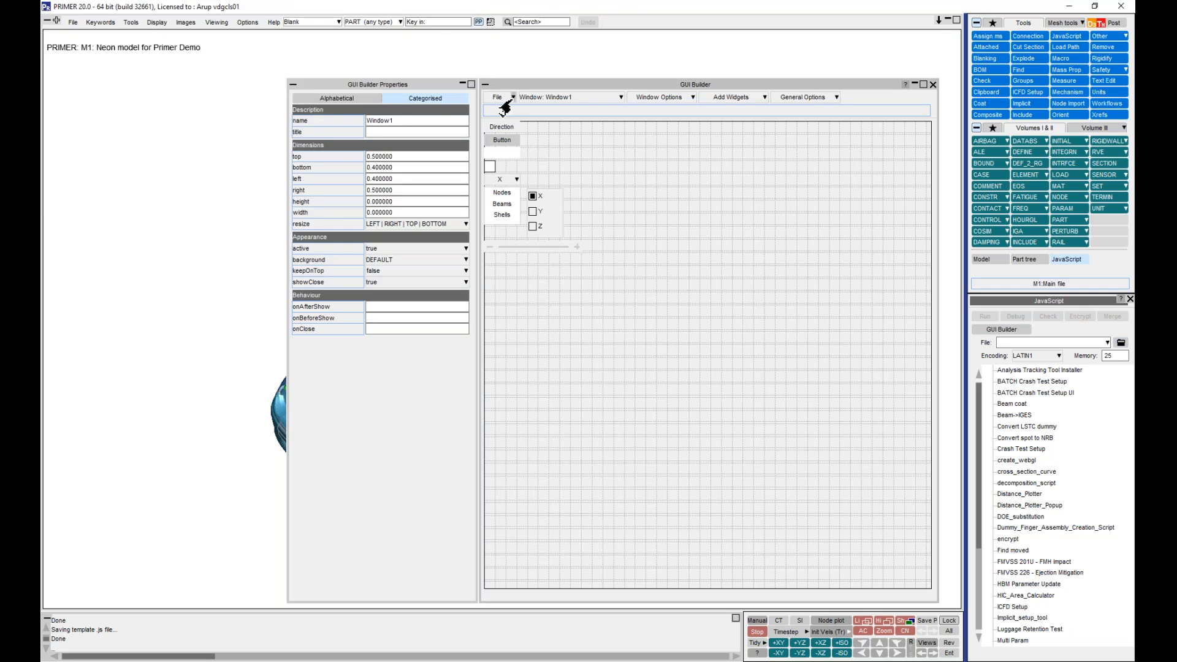
Load the saved GUI file "GUI BUILDER EXAMPLE 1.jsi" and close the GUI Builder.
{"action": "left_click", "coordinate": [507, 99]}
{"action": "left_click", "coordinate": [492, 120]}
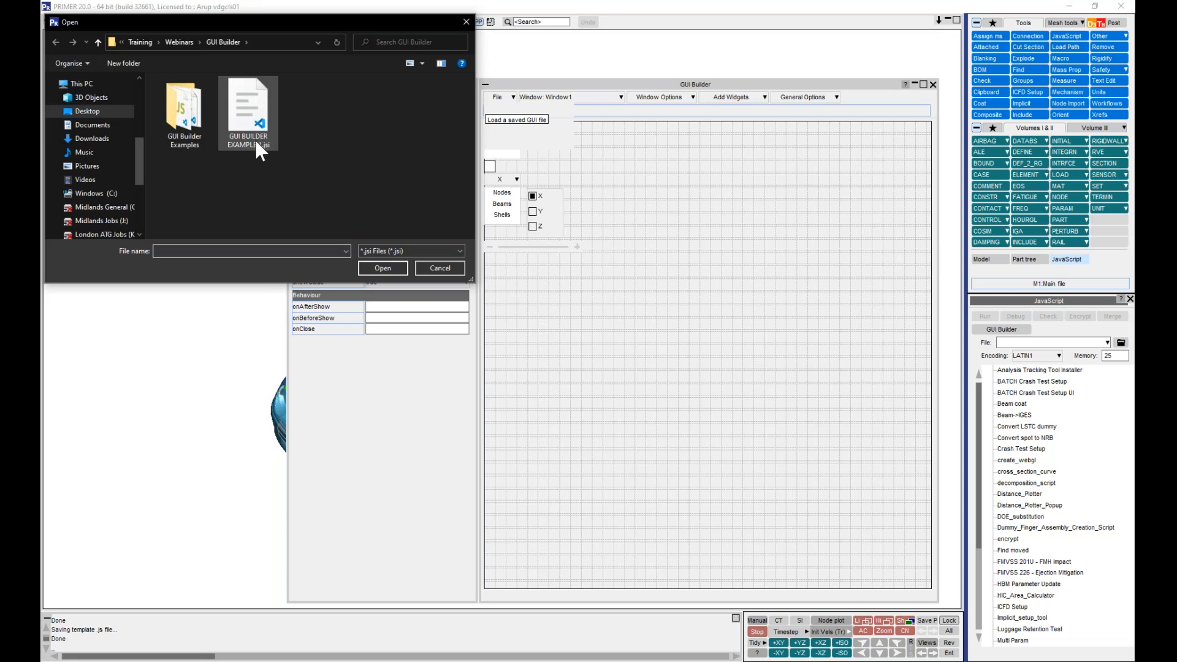
{"action": "left_click", "coordinate": [253, 144]}
{"action": "left_click", "coordinate": [383, 268]}
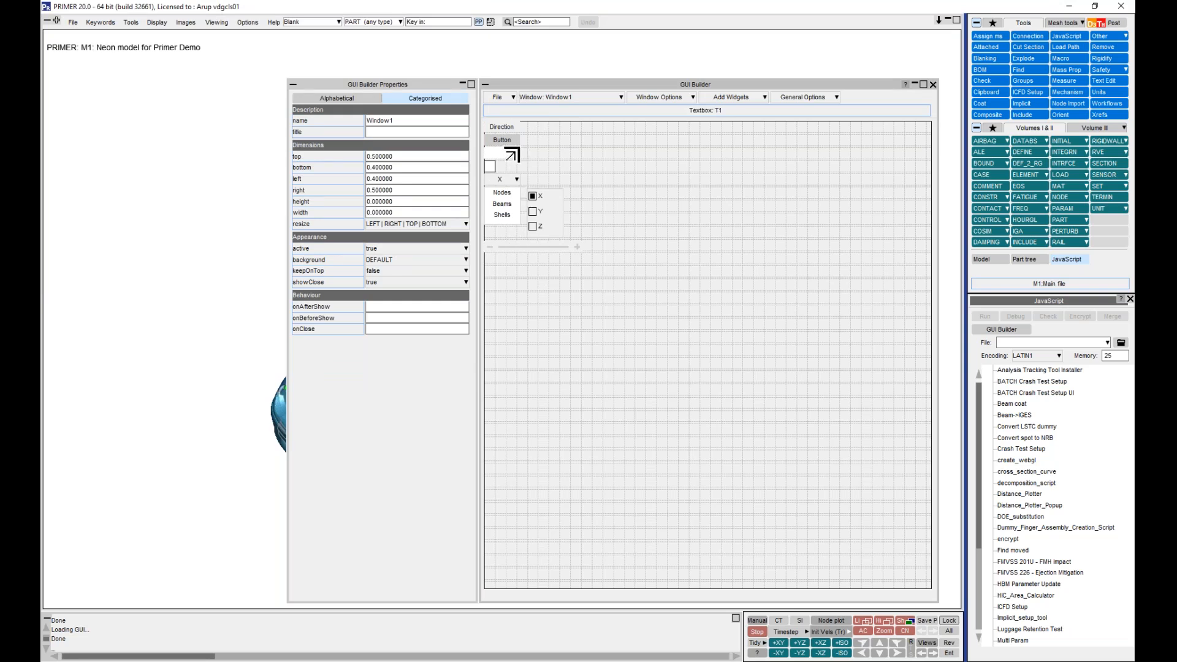
{"action": "left_click", "coordinate": [933, 82]}
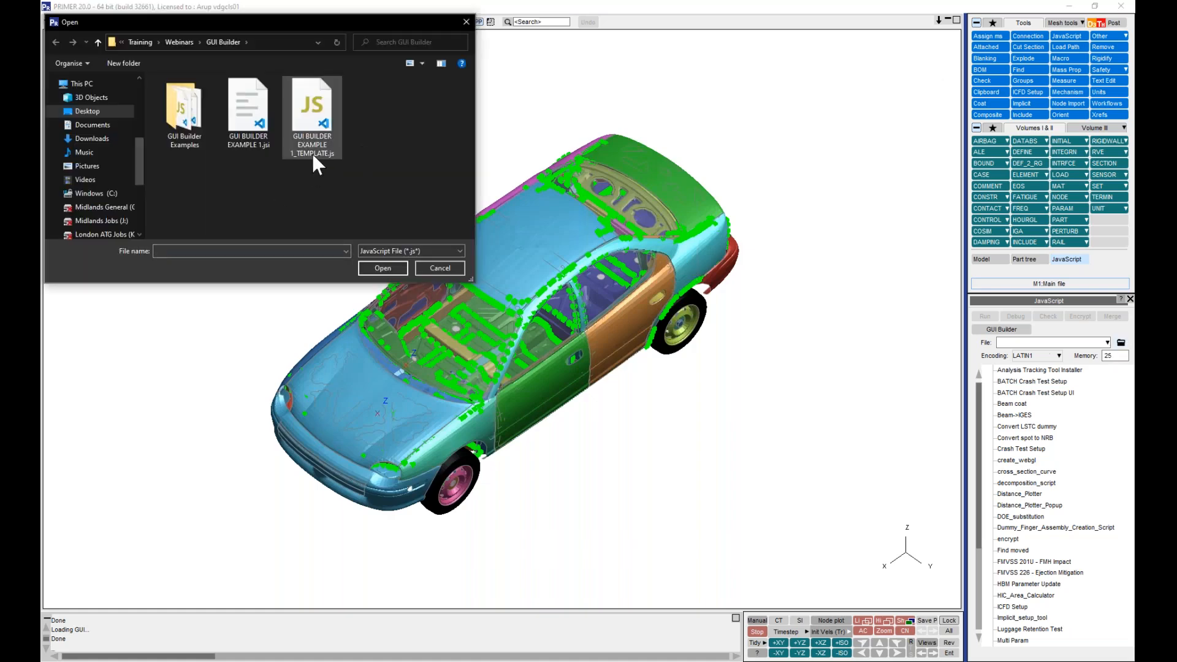
Open the script "GUI BUILDER EXAMPLE 1_TEMPLATE.js" and run it.
{"action": "left_click", "coordinate": [317, 152]}
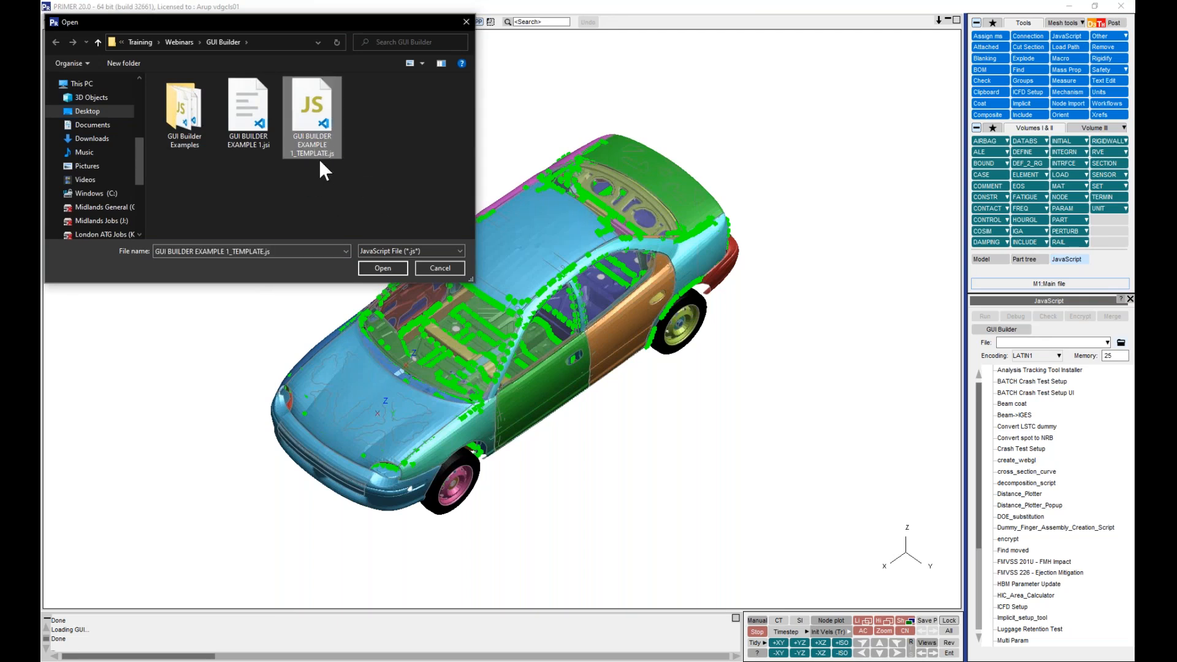
{"action": "left_click", "coordinate": [385, 270]}
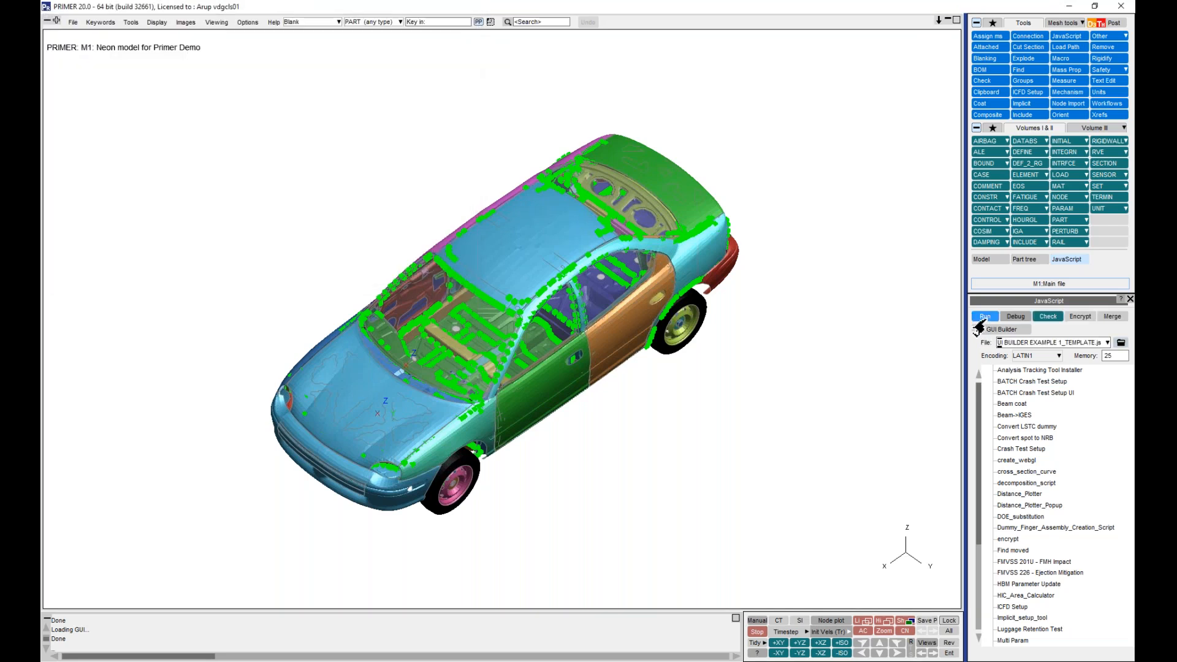
{"action": "left_click", "coordinate": [980, 323]}
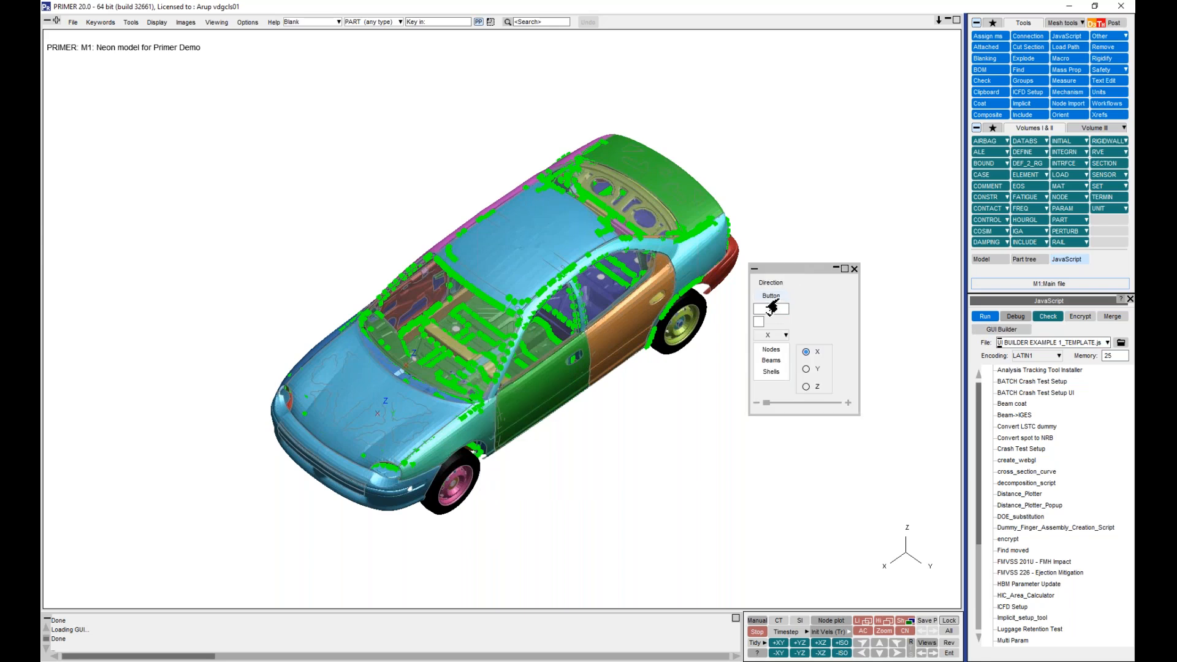
Choose Z in both the combobox and the radiobutton of the running script window.
{"action": "left_click", "coordinate": [771, 335]}
{"action": "left_click", "coordinate": [775, 358]}
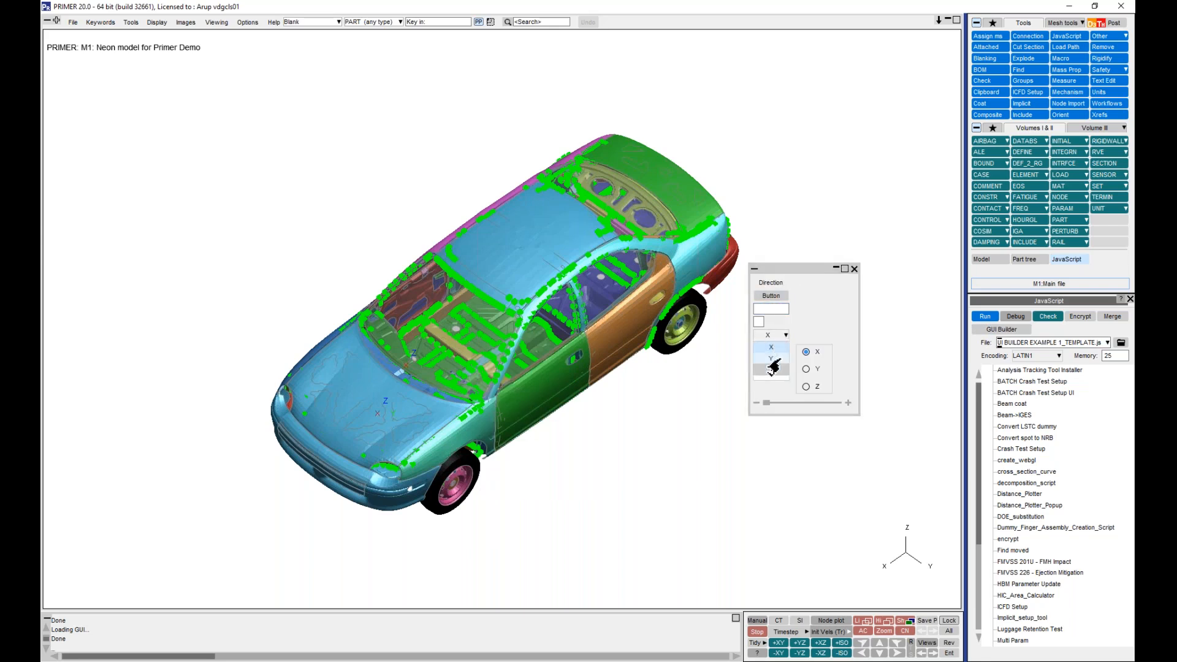
{"action": "left_click", "coordinate": [781, 337]}
{"action": "left_click", "coordinate": [768, 370]}
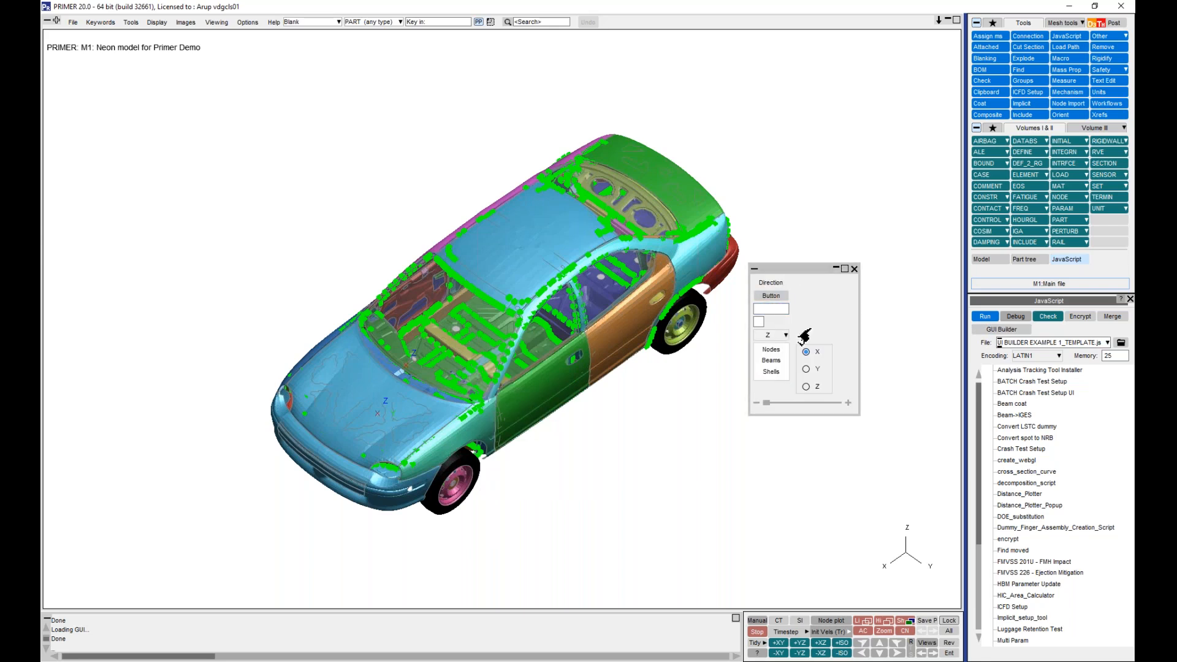
{"action": "left_click", "coordinate": [805, 387]}
Move the script window's slider to about two thirds of its range and select Nodes, Beams and Shells in the listbox.
{"action": "left_click_drag", "start_coordinate": [765, 403], "coordinate": [816, 403]}
{"action": "left_click", "coordinate": [763, 373]}
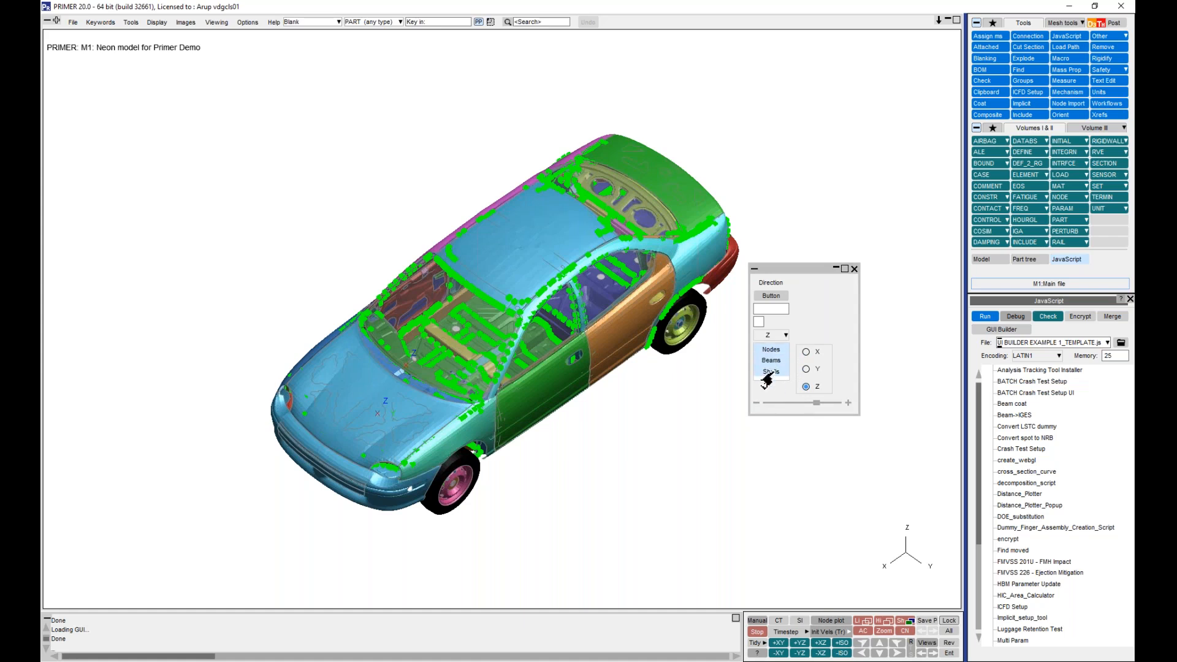
Move the script window's slider close to its minimum and reselect Nodes, Beams and Shells together in the listbox.
{"action": "left_click", "coordinate": [771, 349]}
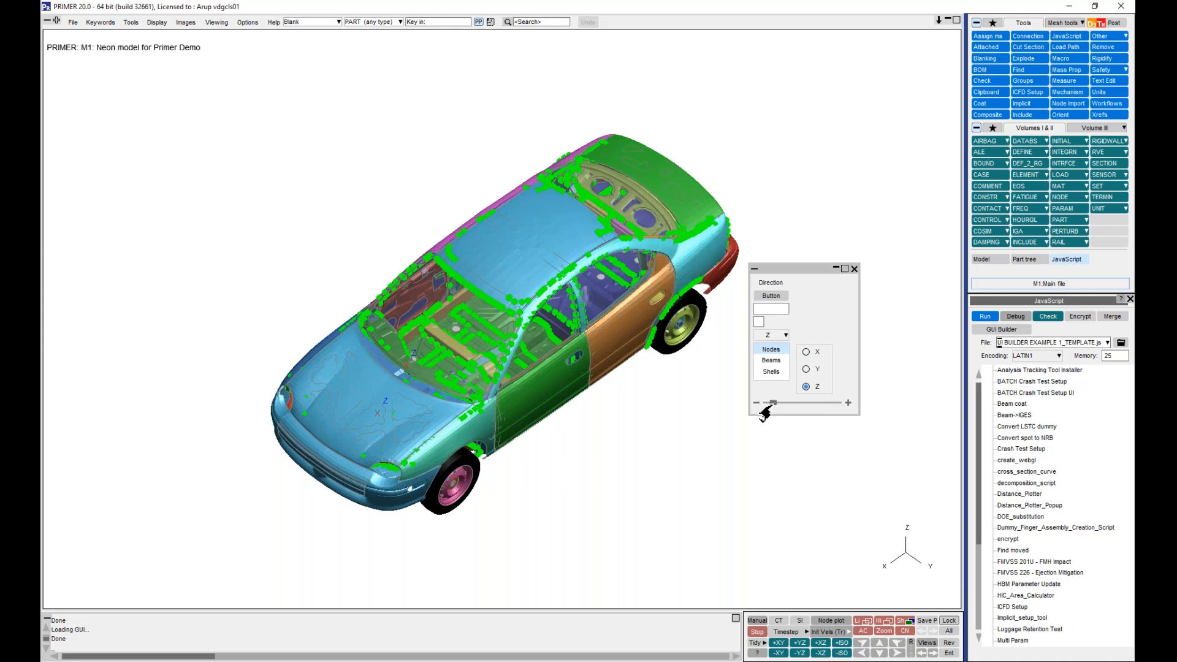
{"action": "left_click_drag", "start_coordinate": [817, 403], "coordinate": [766, 403]}
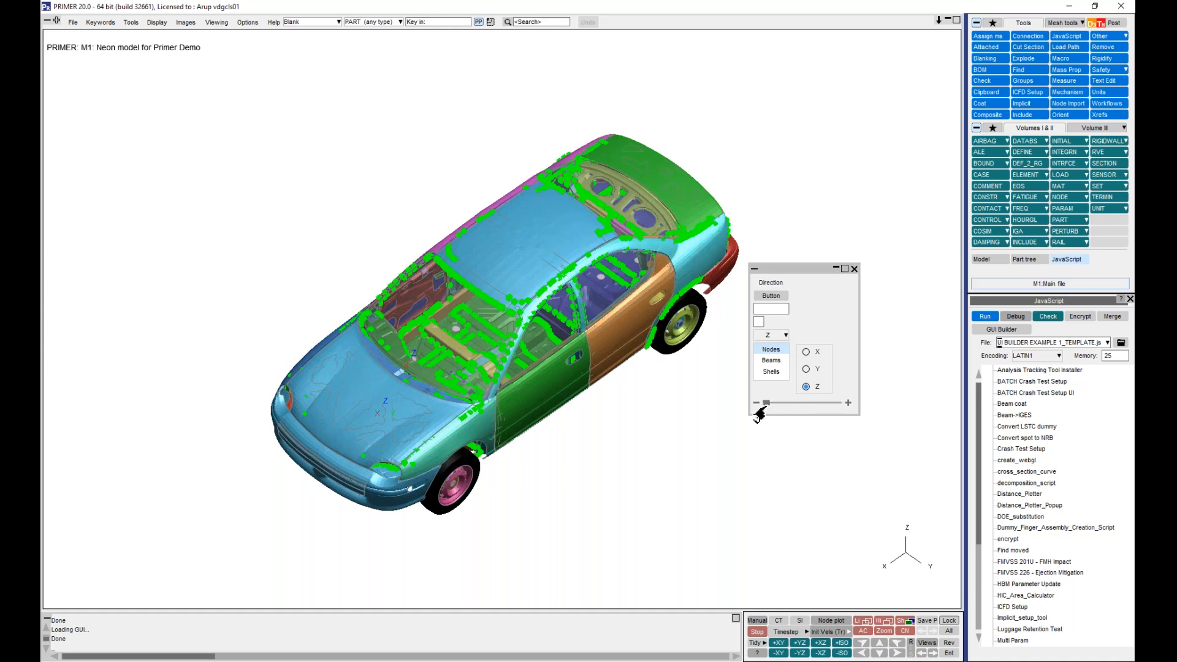
{"action": "left_click", "coordinate": [766, 371]}
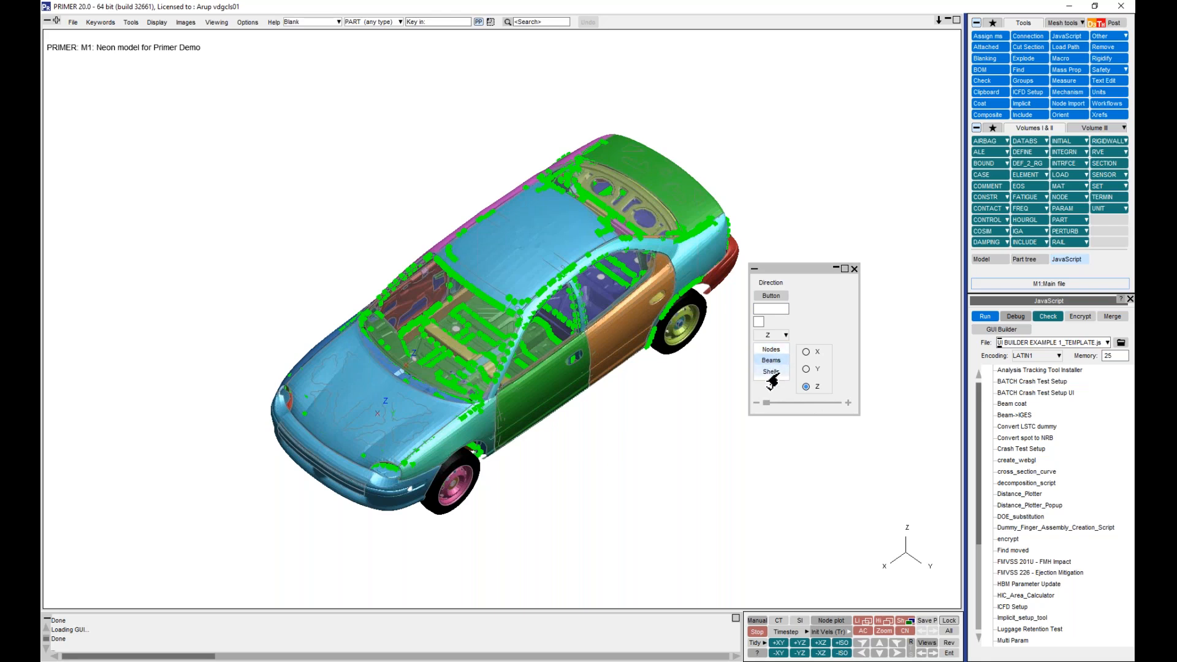
{"action": "left_click_drag", "start_coordinate": [772, 368], "coordinate": [771, 350]}
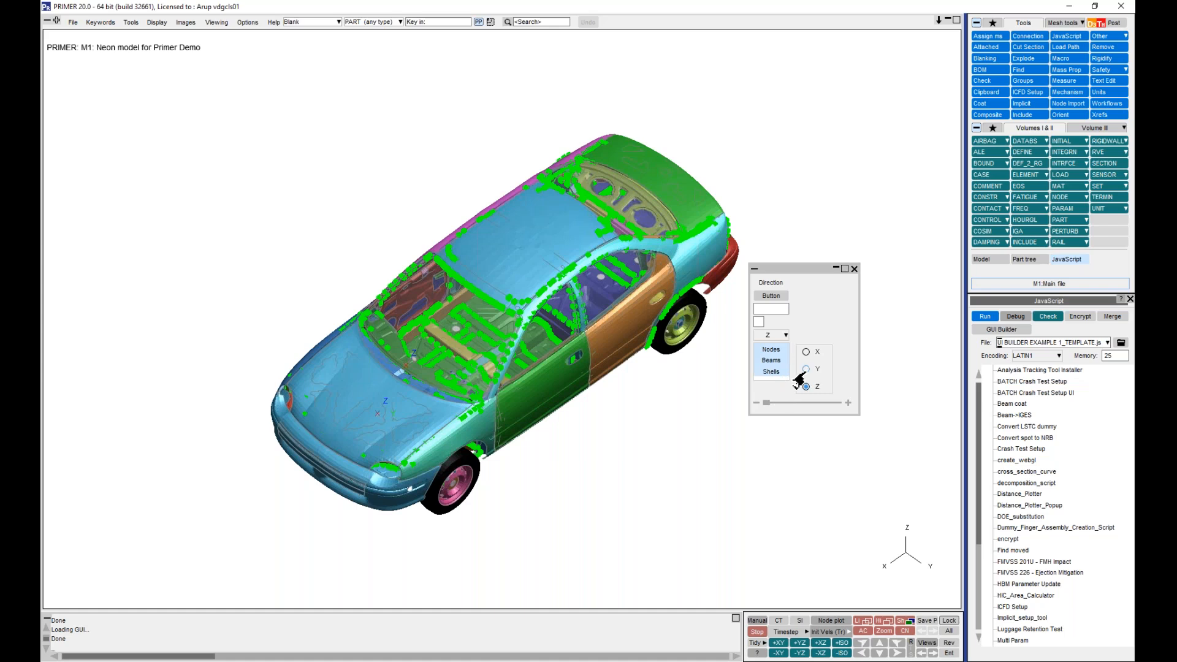
Choose X in the script window's radiobutton and Y in its combobox.
{"action": "left_click", "coordinate": [805, 370]}
{"action": "left_click", "coordinate": [804, 385]}
{"action": "left_click", "coordinate": [804, 368]}
{"action": "left_click", "coordinate": [771, 335]}
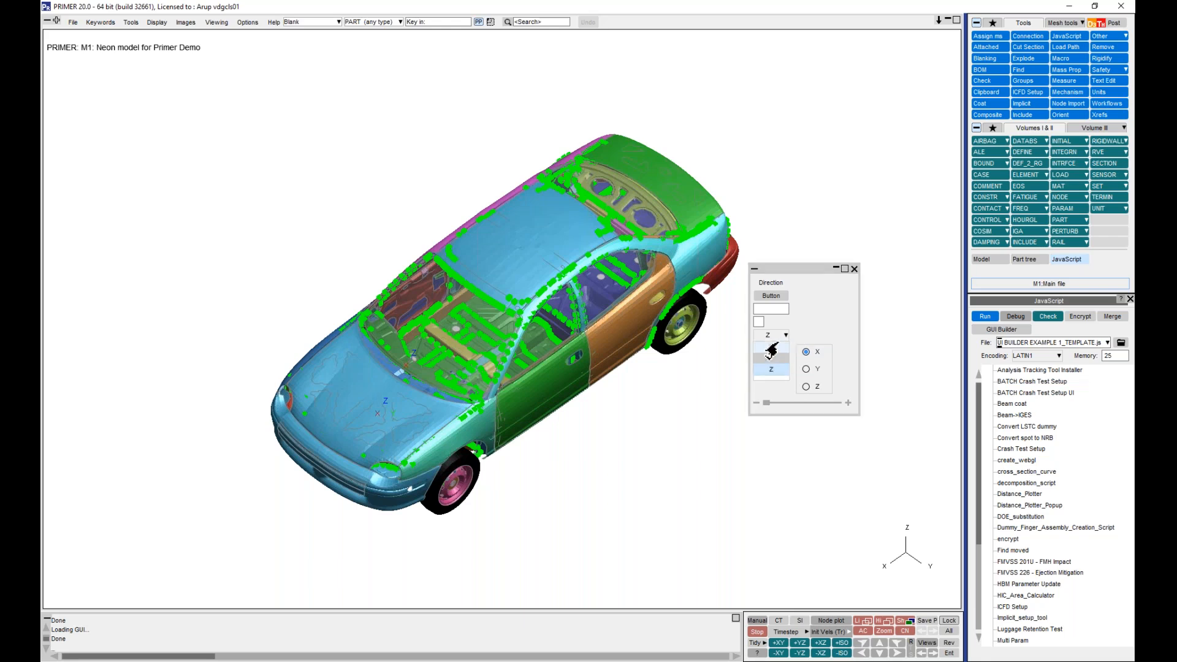
{"action": "left_click", "coordinate": [769, 345]}
{"action": "left_click", "coordinate": [768, 347]}
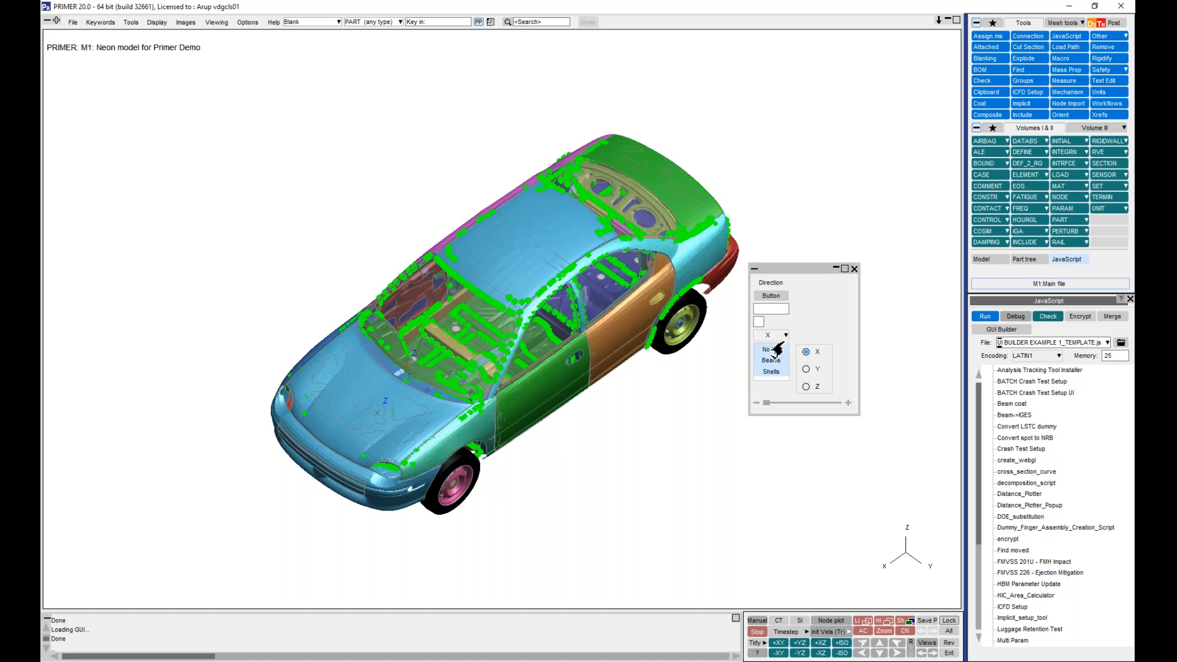
{"action": "left_click", "coordinate": [769, 348]}
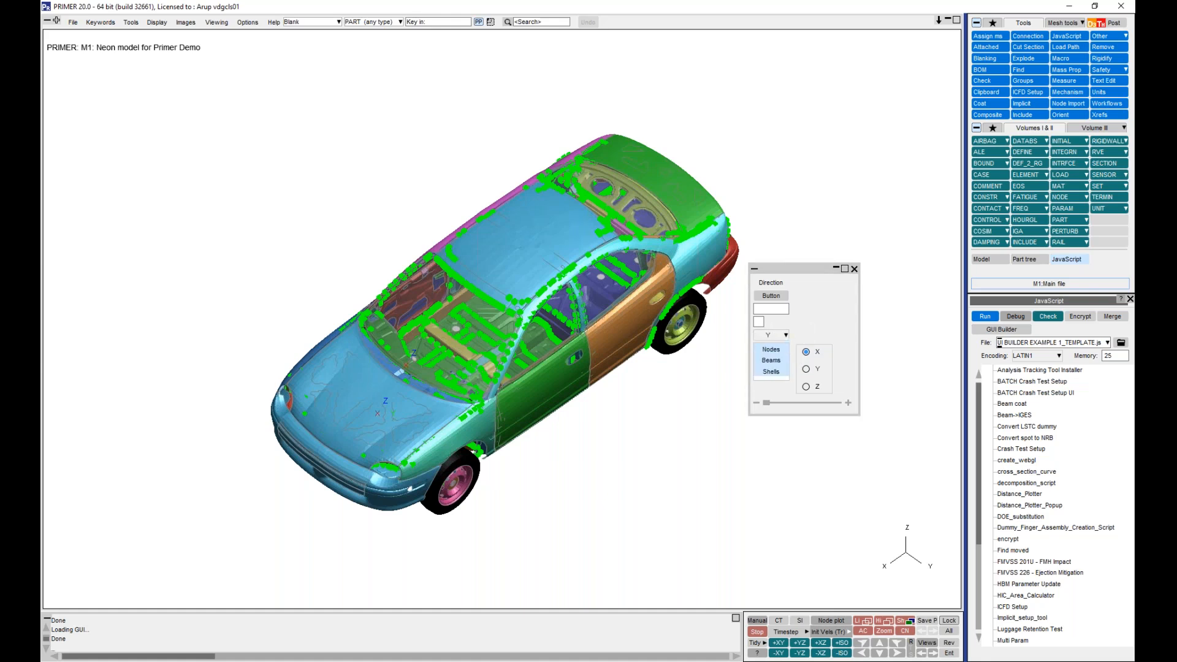
{"action": "left_click", "coordinate": [770, 358]}
Tick the script window's checkbox, try its textbox and close the window.
{"action": "left_click", "coordinate": [759, 322]}
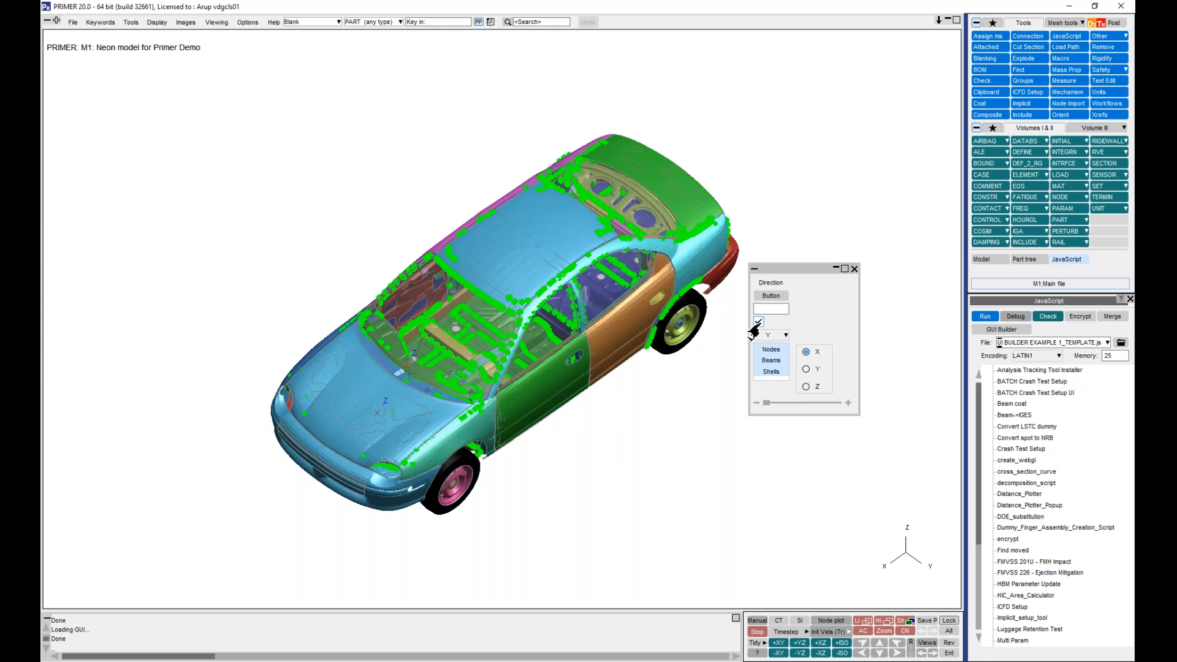
{"action": "left_click", "coordinate": [759, 309]}
{"action": "left_click", "coordinate": [856, 269]}
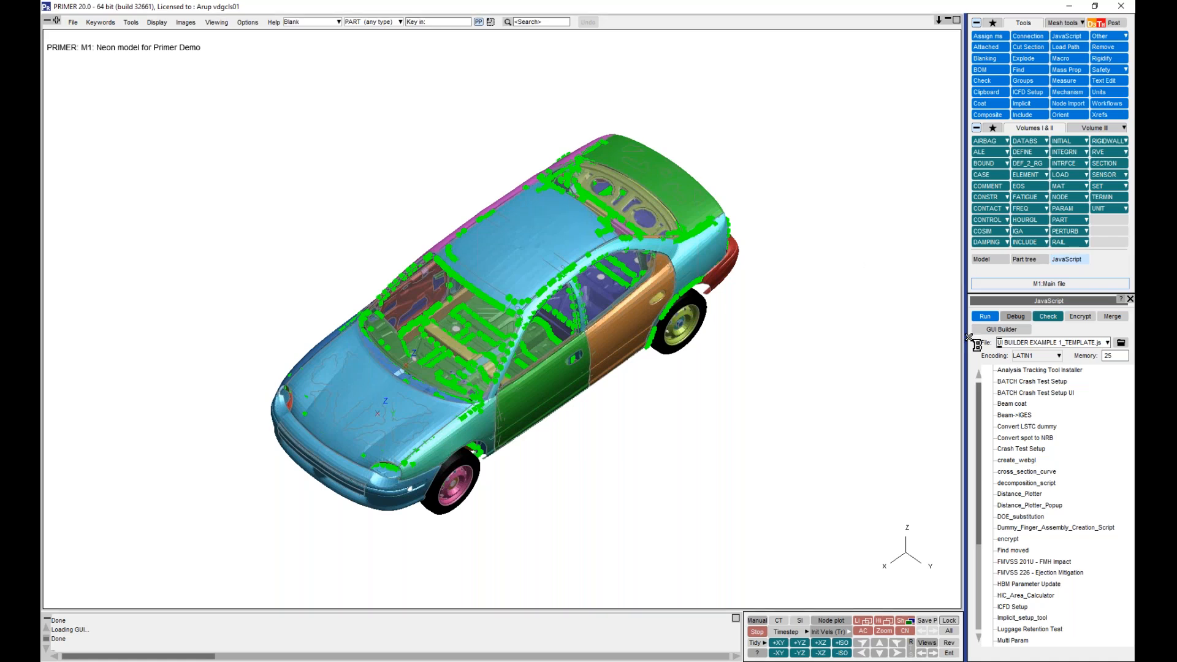
Reopen the GUI Builder and load the saved GUI file "GUI BUILDER EXAMPLE 1.jsi".
{"action": "left_click", "coordinate": [1009, 332]}
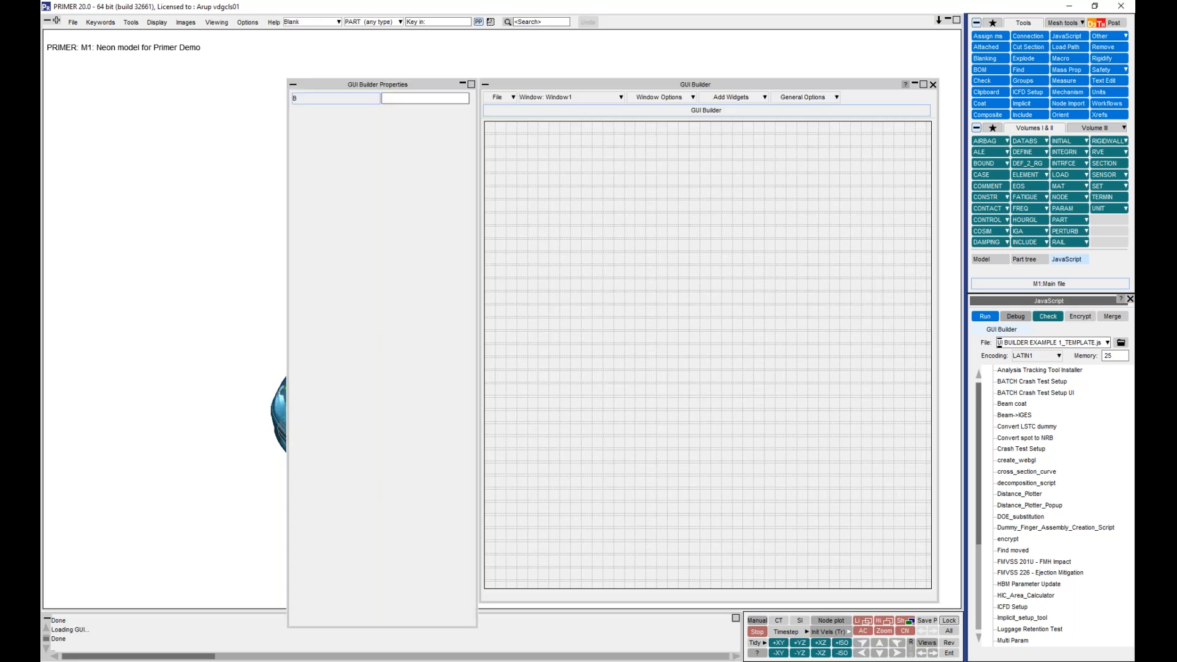
{"action": "left_click", "coordinate": [498, 98]}
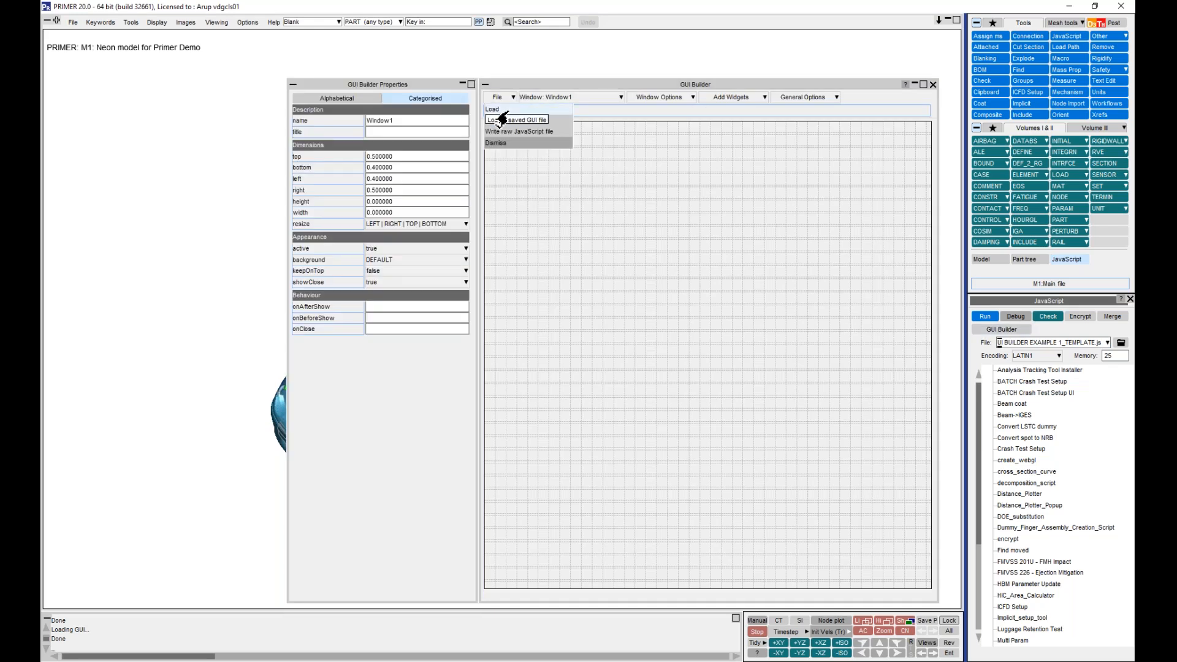
{"action": "left_click", "coordinate": [503, 114]}
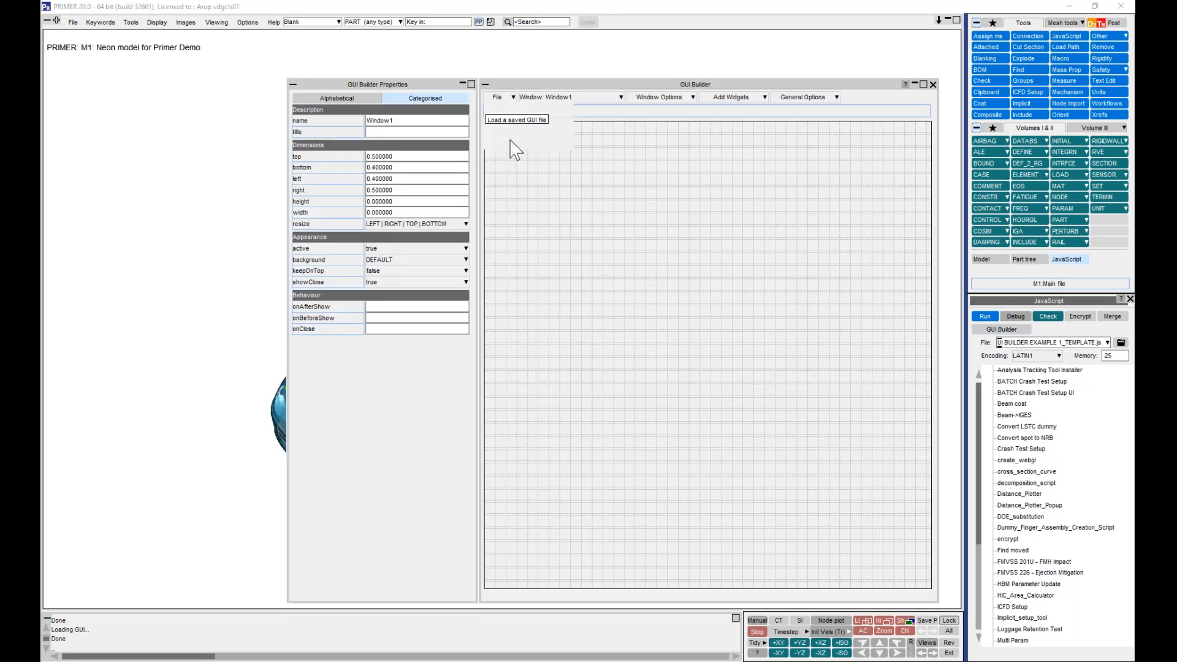
{"action": "left_click", "coordinate": [253, 128]}
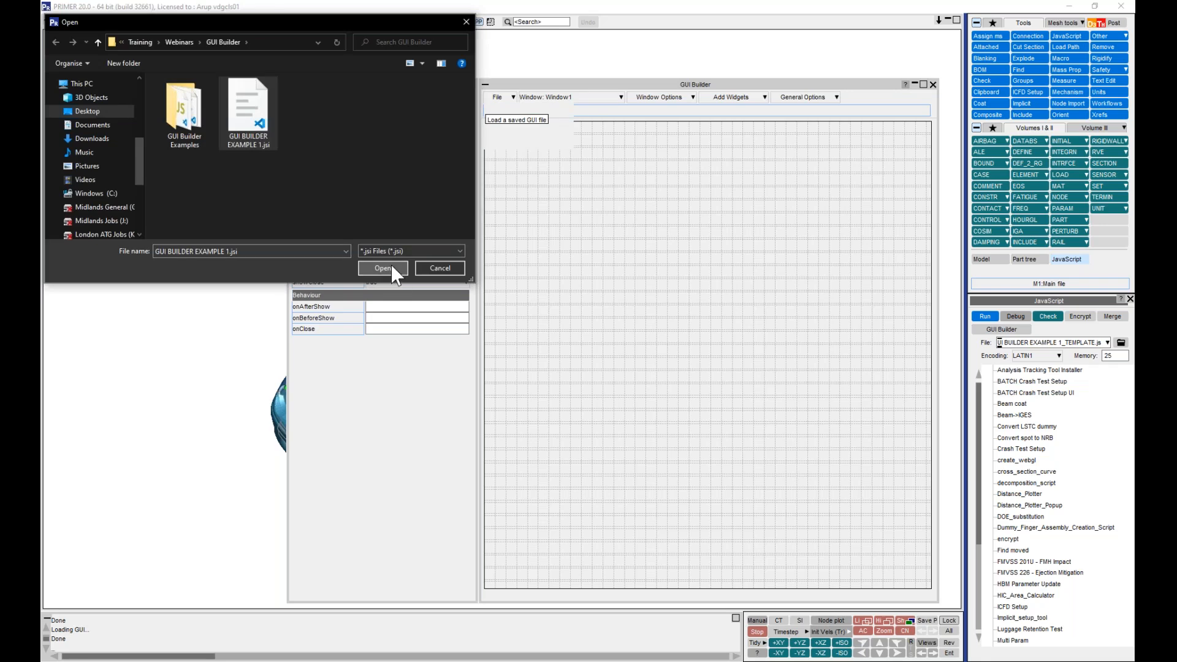
{"action": "left_click", "coordinate": [392, 265]}
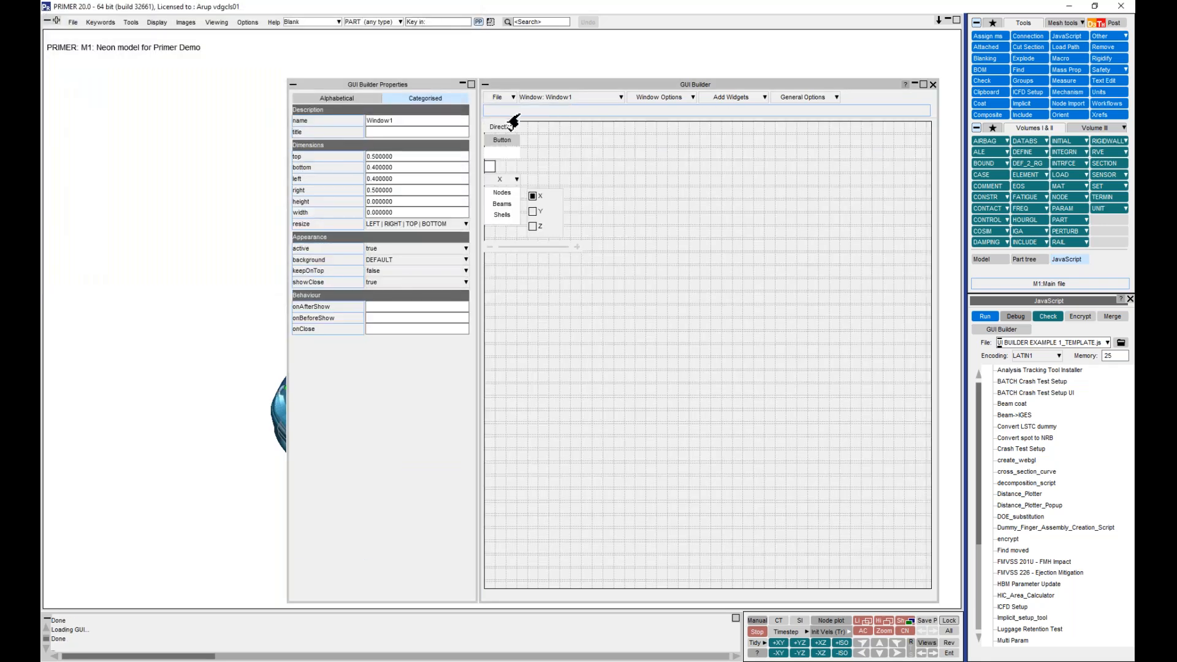
Write the GUI out as a raw JavaScript file named "Raw GUI Builder".
{"action": "left_click", "coordinate": [507, 98]}
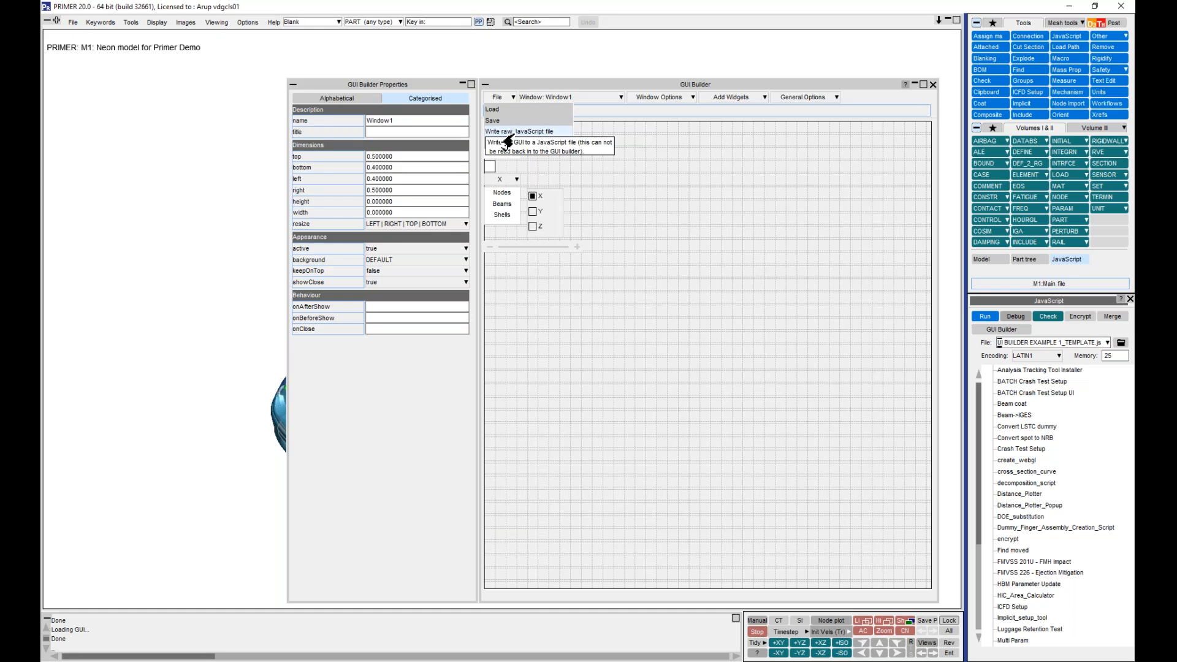
{"action": "left_click", "coordinate": [509, 131]}
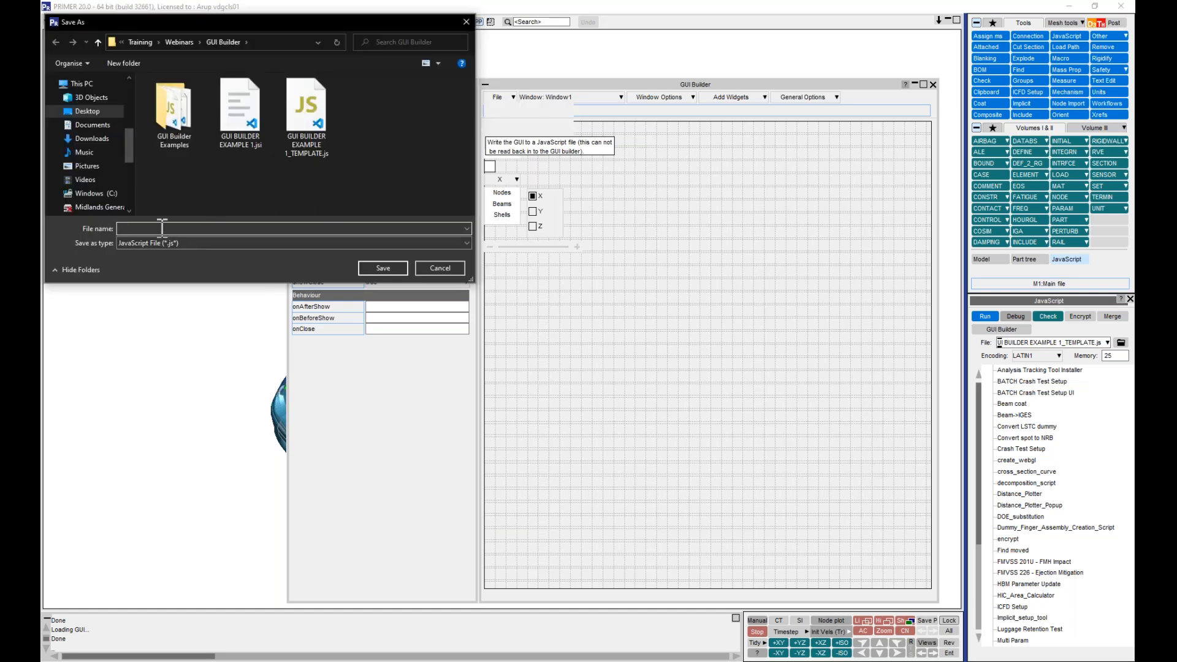
{"action": "type", "text": "Raw GUI Builder"}
{"action": "key", "text": "Return"}
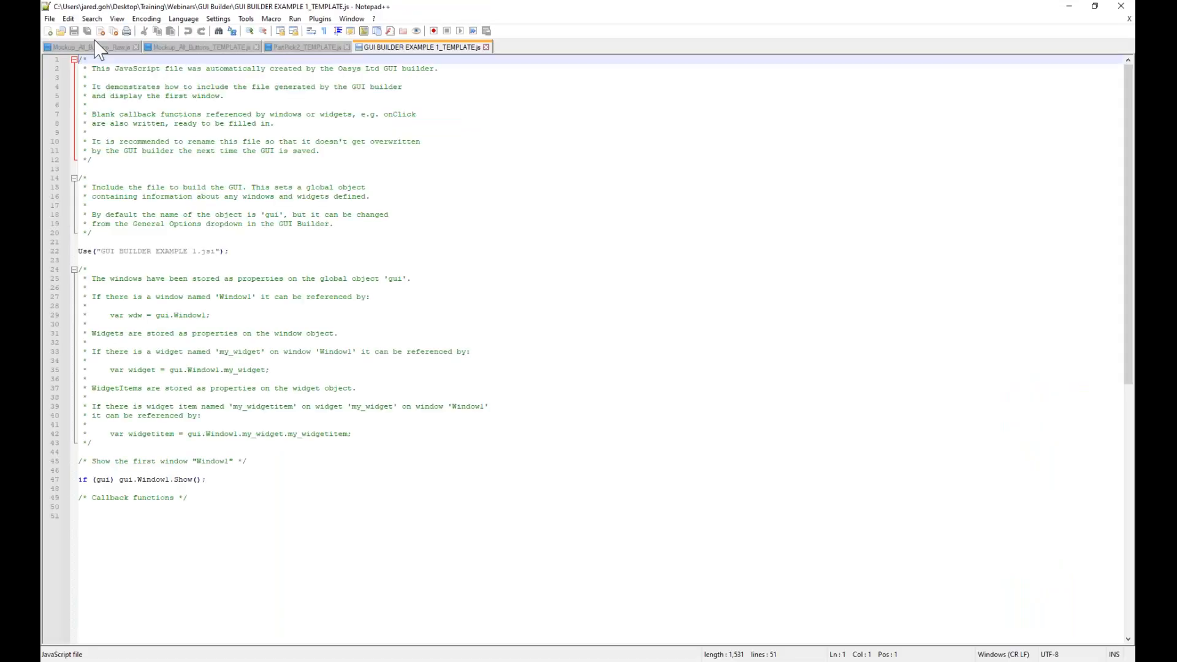
Switch to Notepad++ and close the three other open files, keeping only "GUI BUILDER EXAMPLE 1_TEMPLATE.js".
{"action": "middle_click", "coordinate": [98, 48]}
{"action": "middle_click", "coordinate": [98, 47]}
{"action": "middle_click", "coordinate": [98, 48]}
{"action": "left_click", "coordinate": [552, 307]}
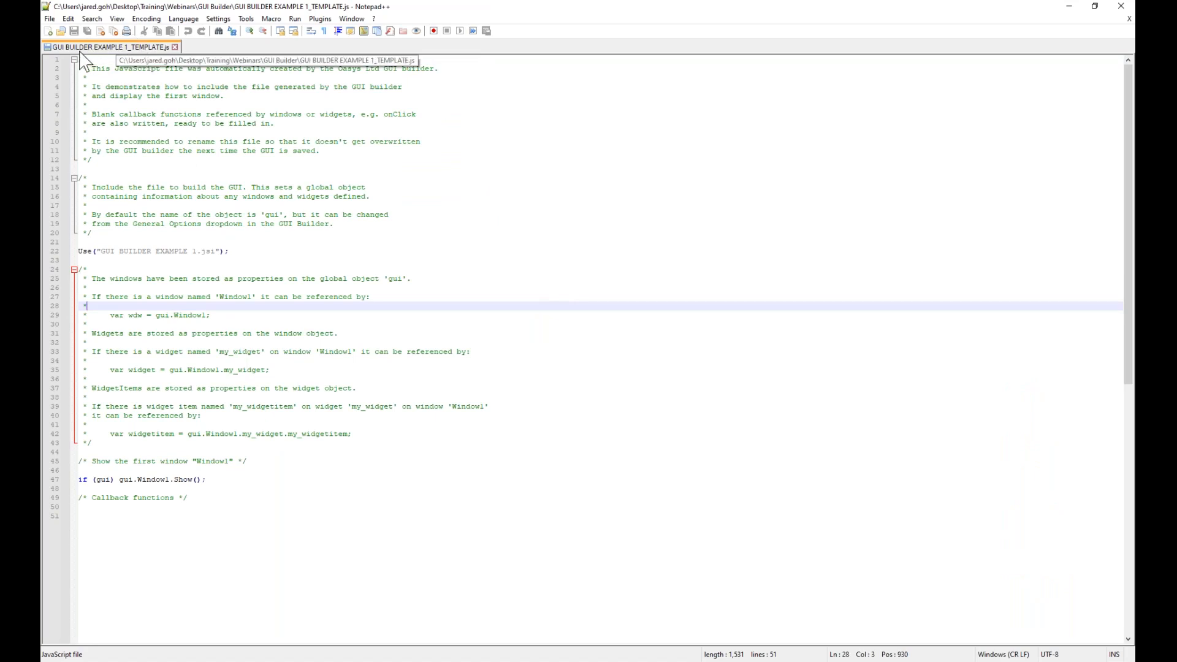
Open "GUI BUILDER EXAMPLE 1.jsi" alongside the template and highlight the do-not-edit warning in its header comment.
{"action": "left_click", "coordinate": [178, 151]}
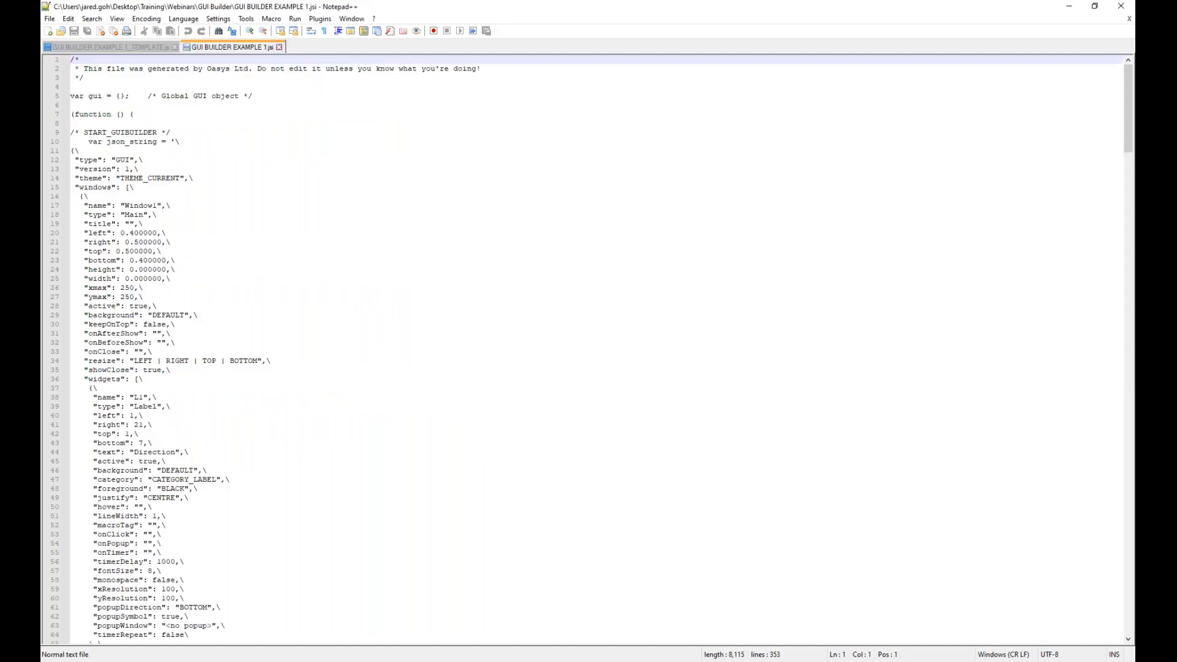
{"action": "left_click", "coordinate": [255, 98]}
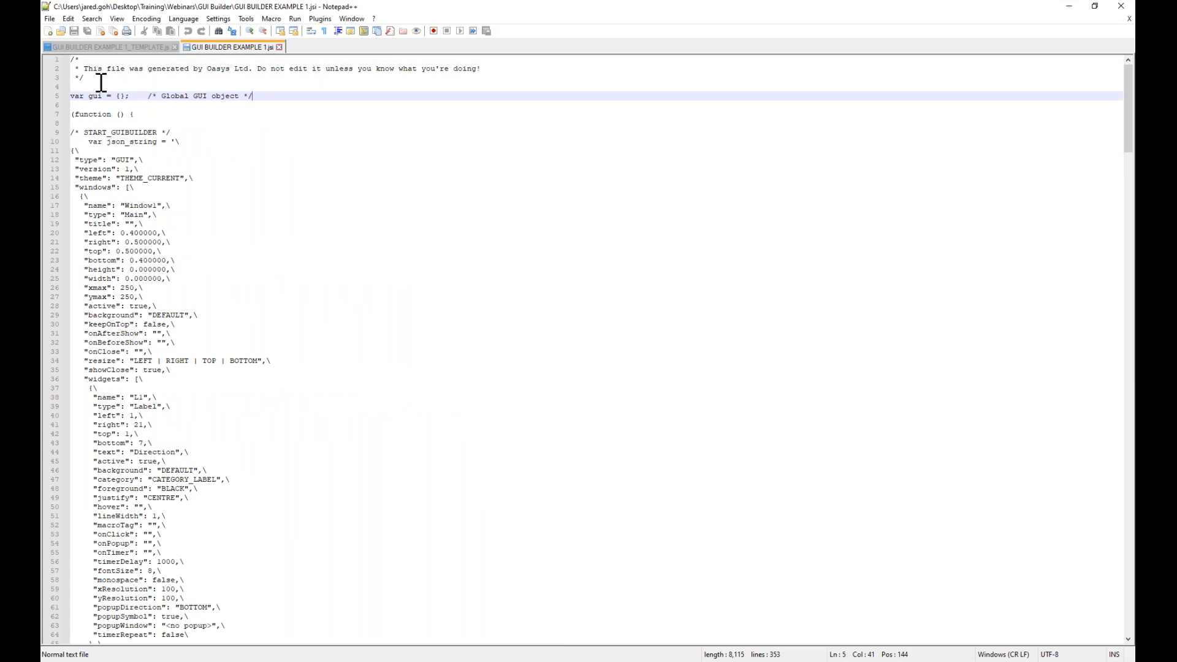
{"action": "left_click_drag", "start_coordinate": [257, 69], "coordinate": [497, 69]}
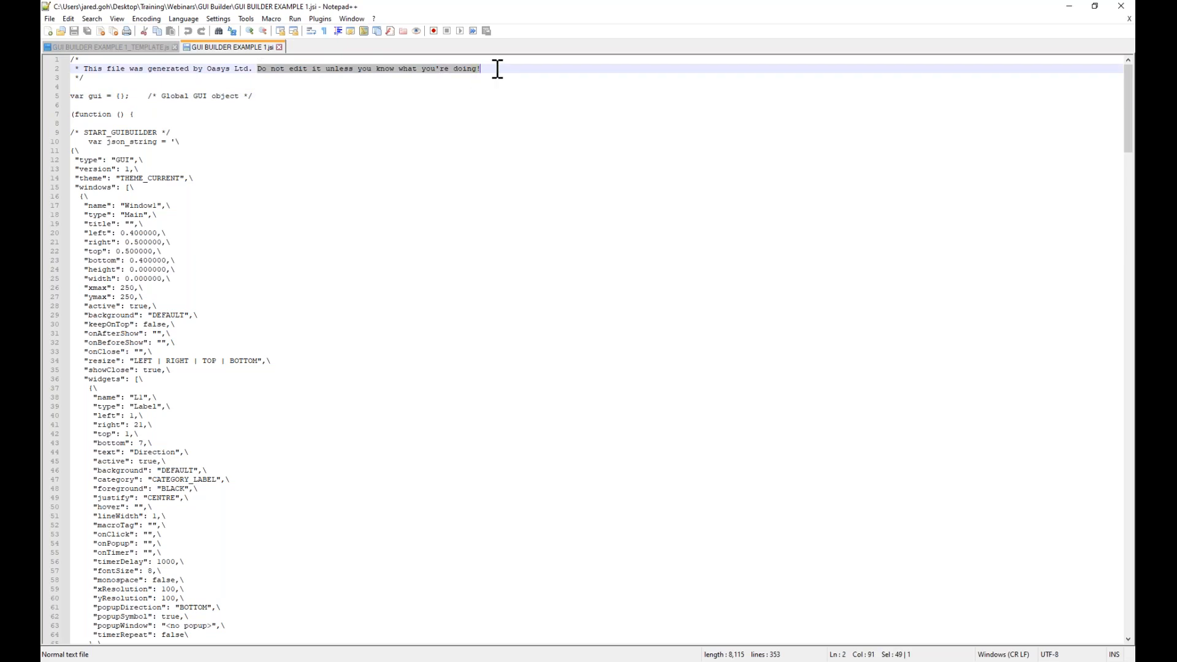
{"action": "left_click", "coordinate": [423, 123]}
{"action": "left_click", "coordinate": [415, 69]}
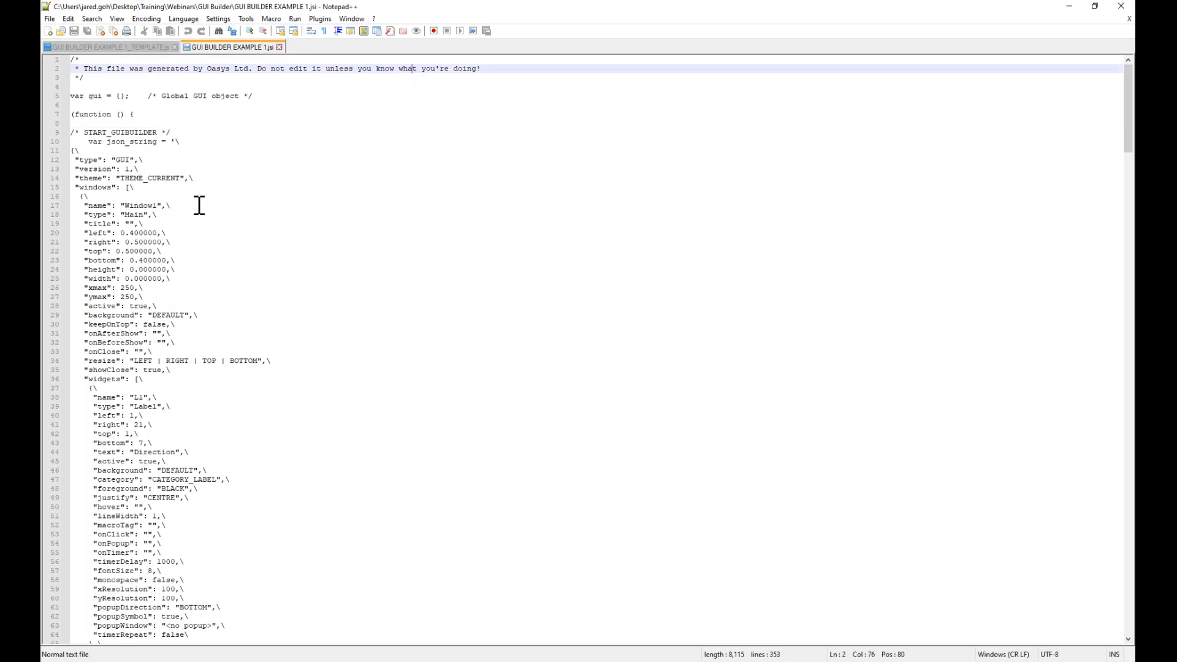
Examine the window and widget definitions in the .jsi file's JSON string, including the position properties of Window1.
{"action": "scroll", "coordinate": [197, 204], "scroll_direction": "down", "scroll_amount": 10}
{"action": "scroll", "coordinate": [199, 205], "scroll_direction": "down", "scroll_amount": 15}
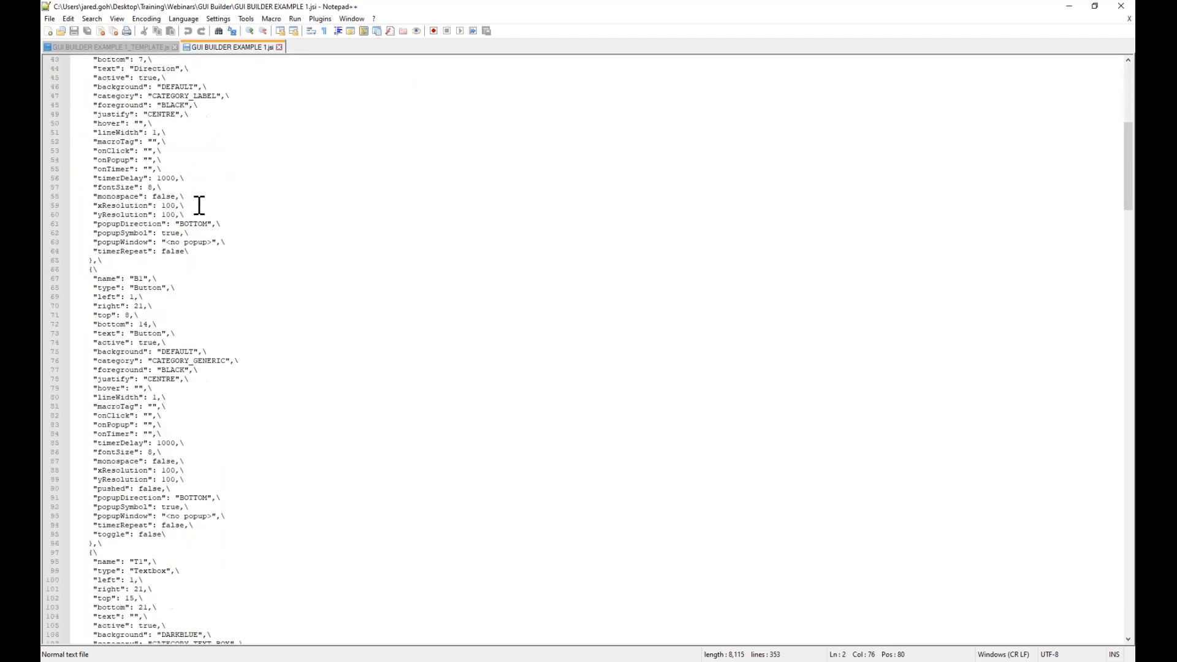
{"action": "scroll", "coordinate": [197, 209], "scroll_direction": "up", "scroll_amount": 15}
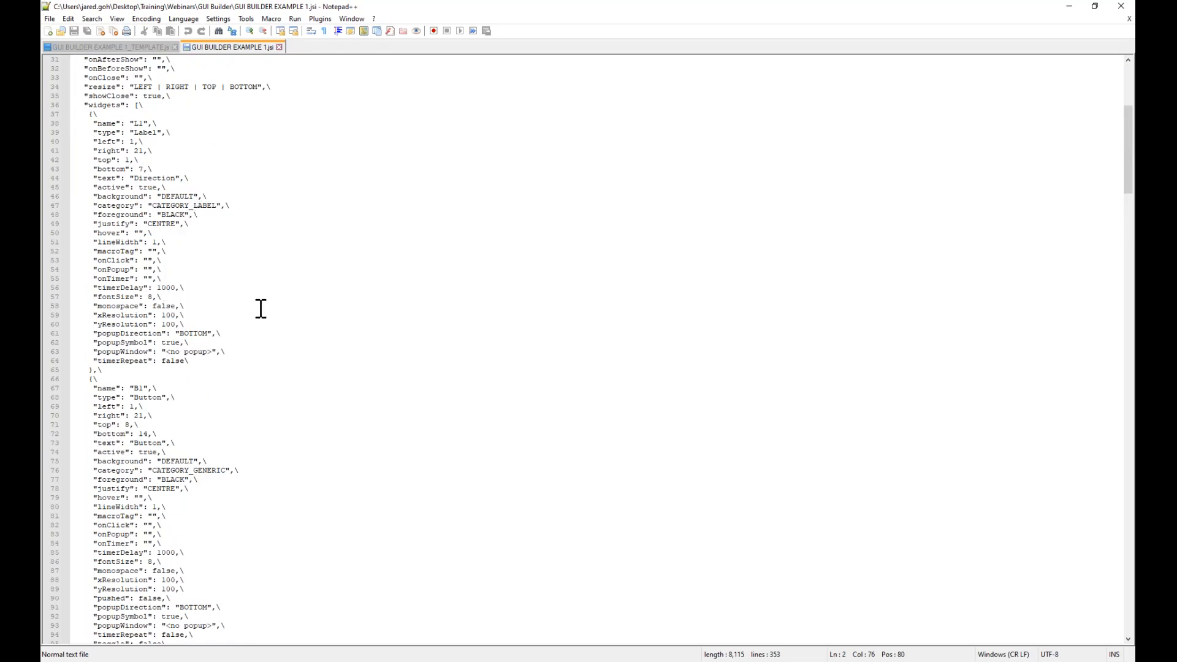
{"action": "scroll", "coordinate": [258, 307], "scroll_direction": "up", "scroll_amount": 9}
{"action": "scroll", "coordinate": [249, 295], "scroll_direction": "up", "scroll_amount": 1}
{"action": "left_click", "coordinate": [236, 270]}
{"action": "left_click", "coordinate": [217, 280]}
{"action": "left_click", "coordinate": [183, 269]}
{"action": "left_click", "coordinate": [190, 259]}
{"action": "left_click", "coordinate": [190, 251]}
{"action": "left_click", "coordinate": [191, 234]}
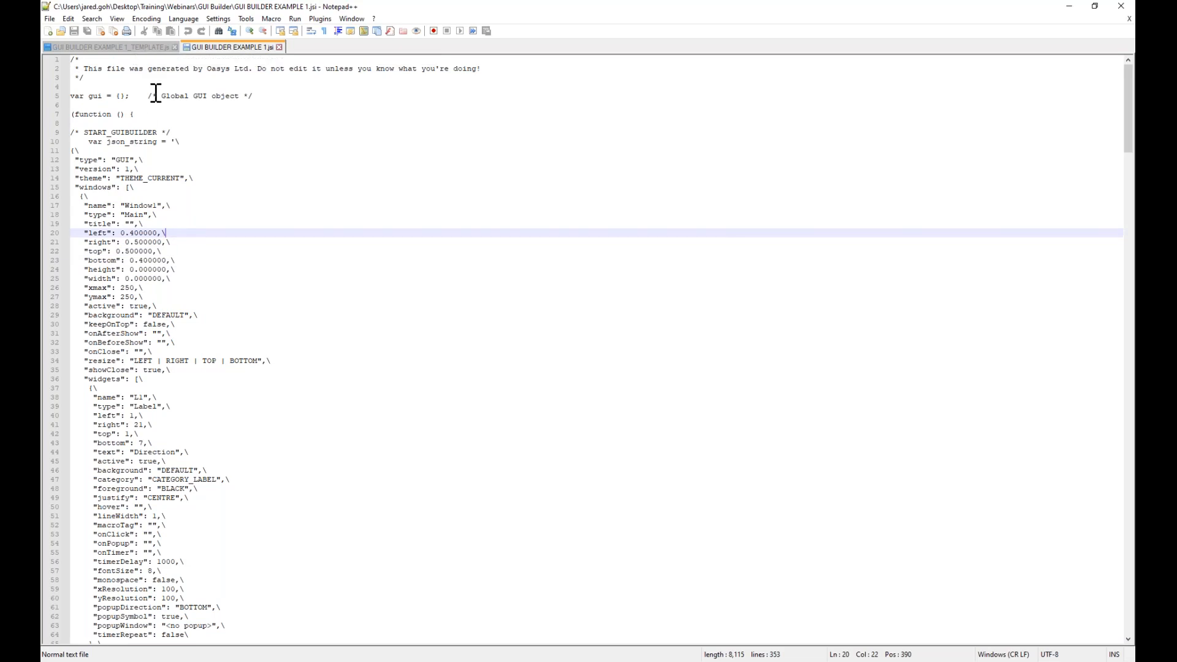
Return to "GUI BUILDER EXAMPLE 1_TEMPLATE.js" and highlight the Use("GUI BUILDER EXAMPLE 1.jsi") statement on line 22.
{"action": "left_click", "coordinate": [95, 48]}
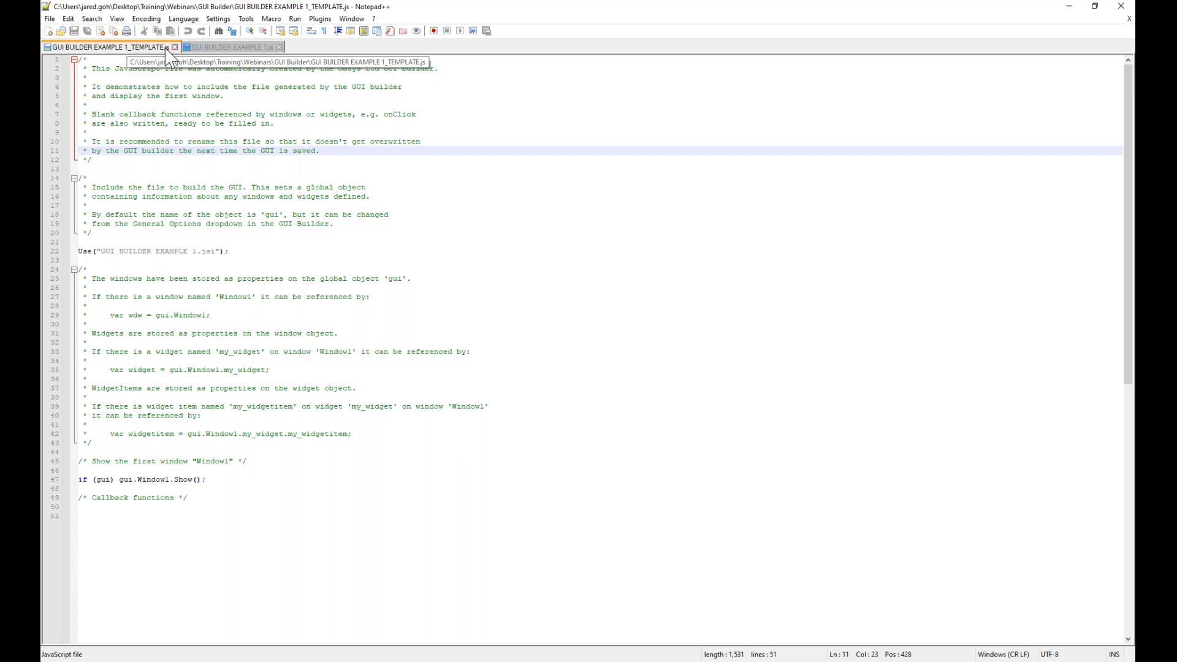
{"action": "left_click", "coordinate": [79, 252]}
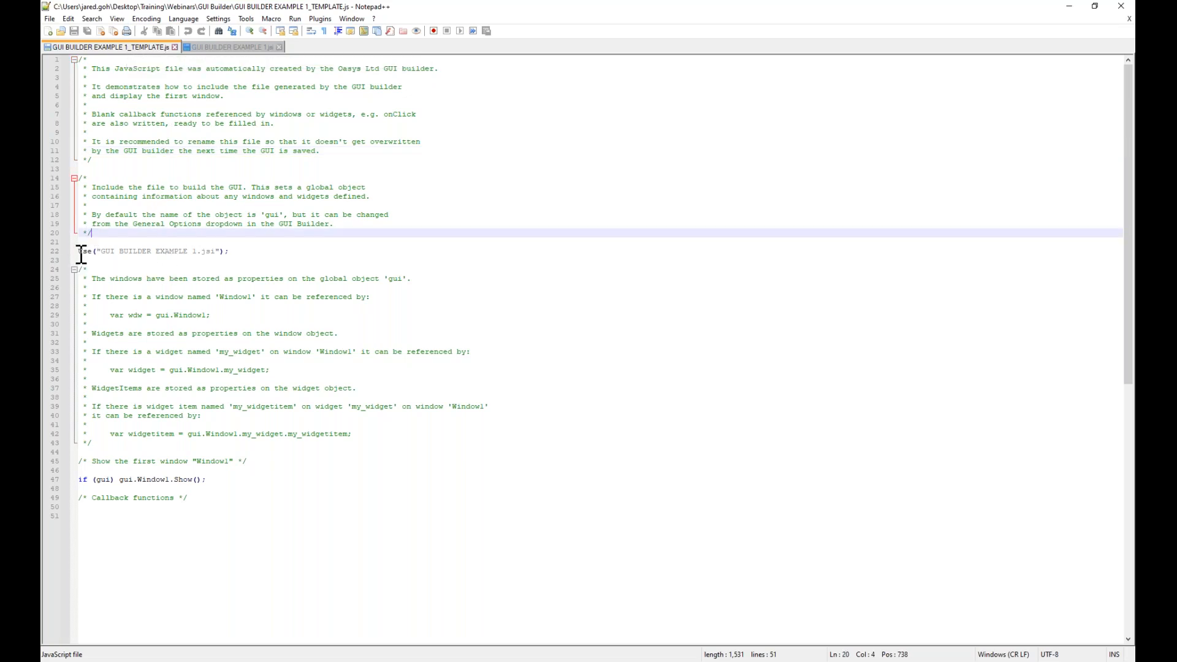
{"action": "left_click_drag", "start_coordinate": [79, 251], "coordinate": [248, 251]}
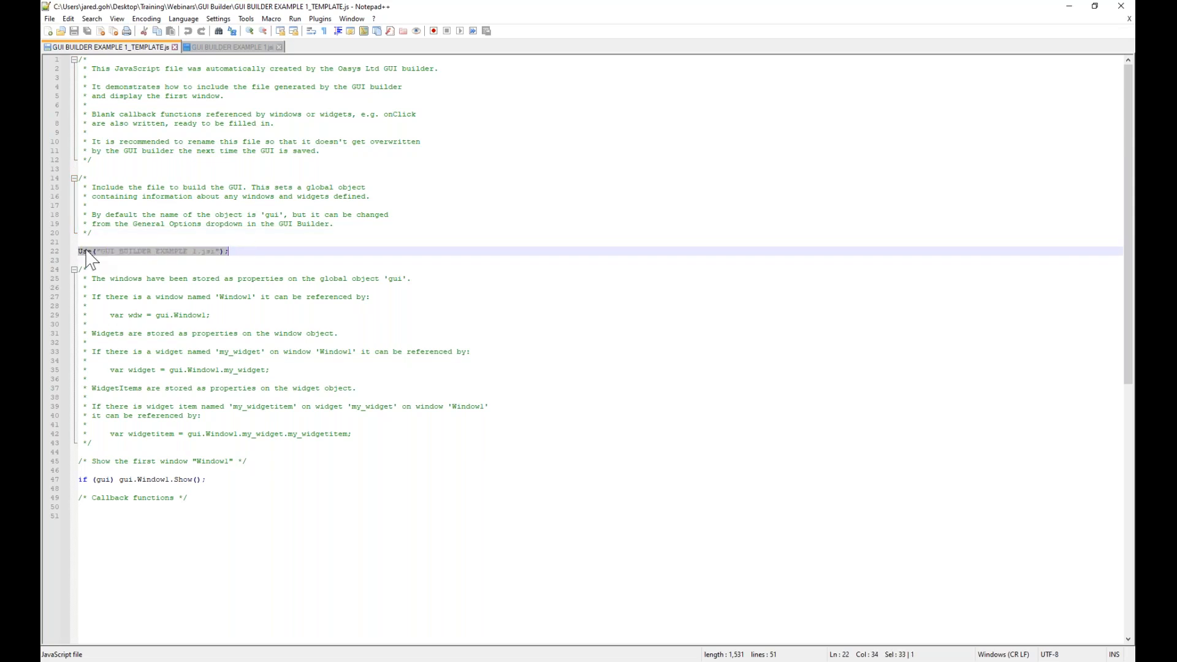
{"action": "left_click", "coordinate": [133, 251]}
{"action": "left_click", "coordinate": [187, 251], "text": "shift"}
{"action": "left_click", "coordinate": [211, 251]}
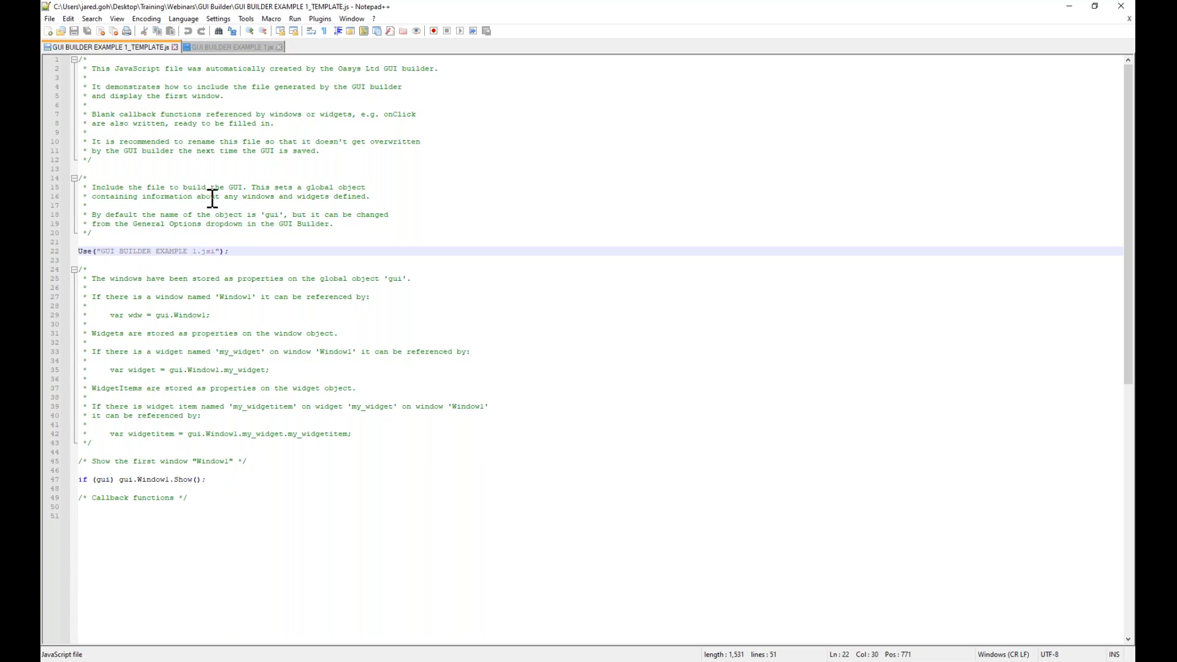
{"action": "left_click", "coordinate": [225, 48]}
{"action": "left_click", "coordinate": [156, 48]}
{"action": "left_click_drag", "start_coordinate": [79, 252], "coordinate": [242, 250]}
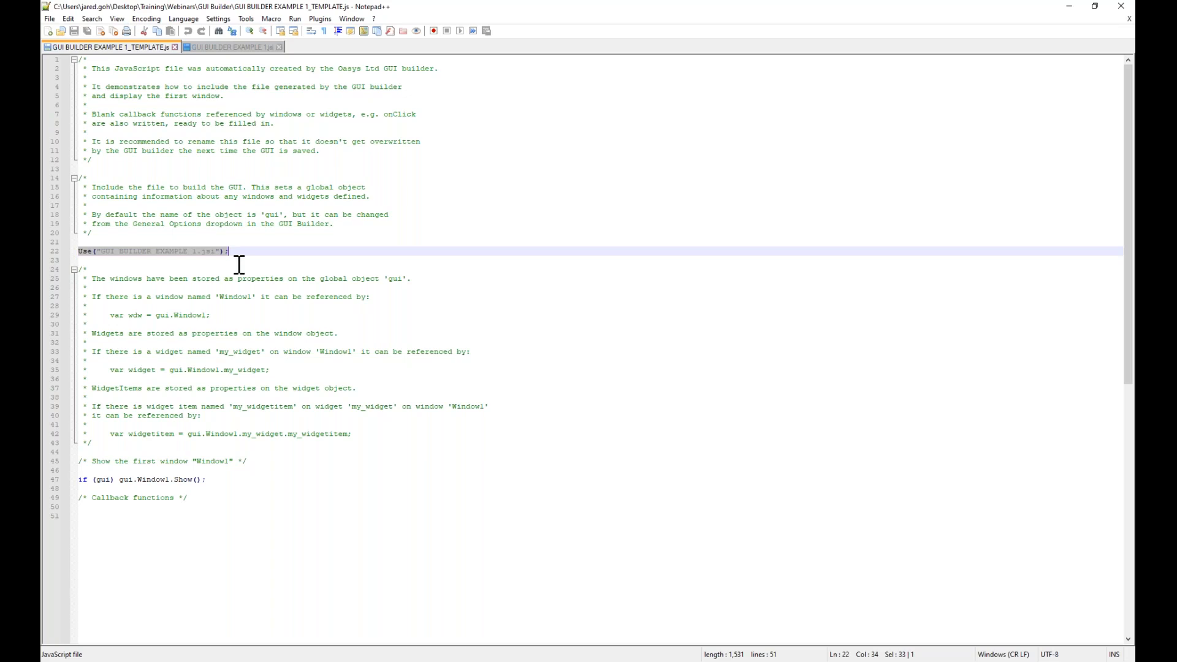
Check the uses of the gui object in the template and highlight the "if (gui) gui.Window1.Show();" line.
{"action": "scroll", "coordinate": [231, 334], "scroll_direction": "down", "scroll_amount": 4}
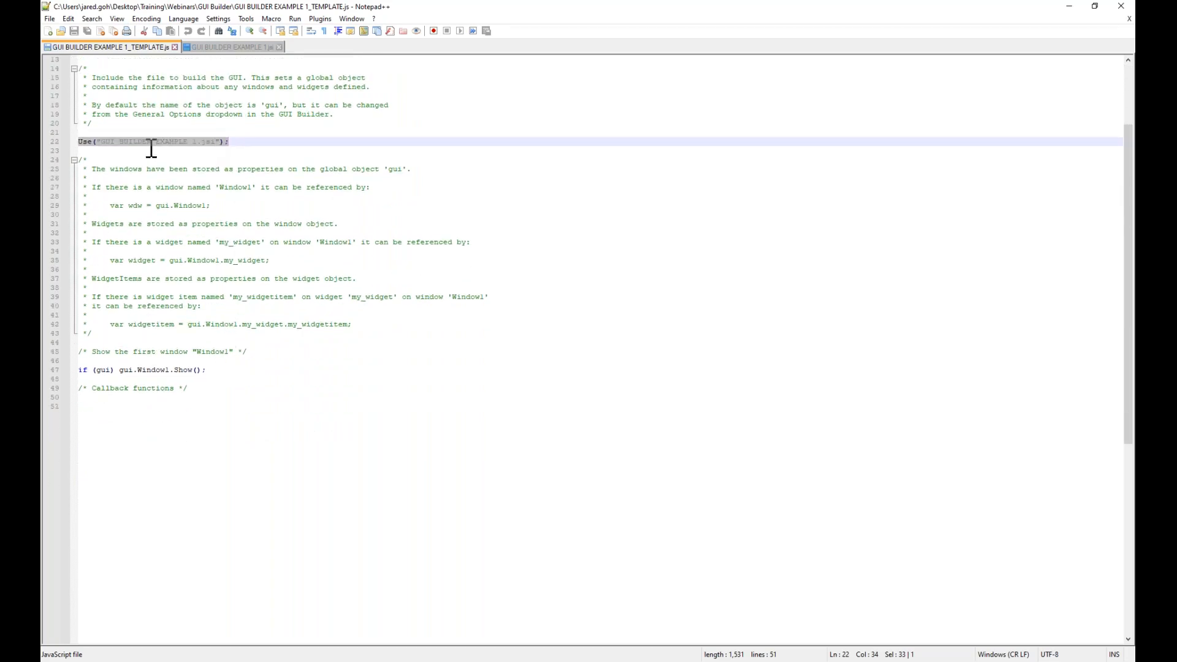
{"action": "left_click", "coordinate": [125, 142]}
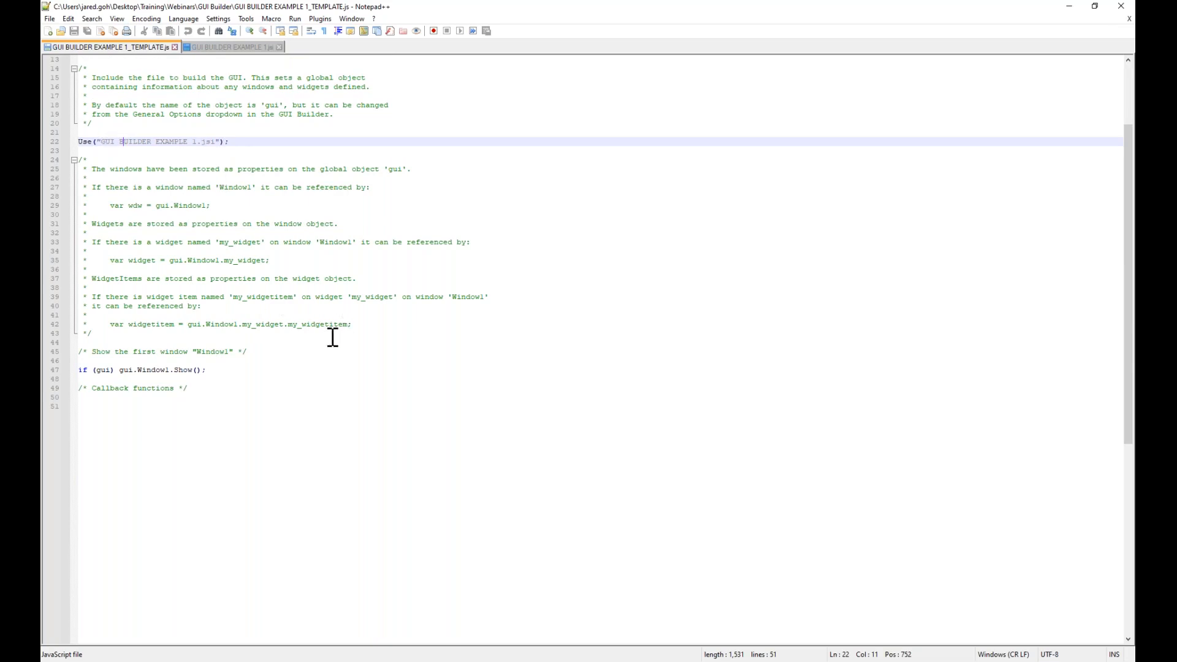
{"action": "double_click", "coordinate": [110, 371]}
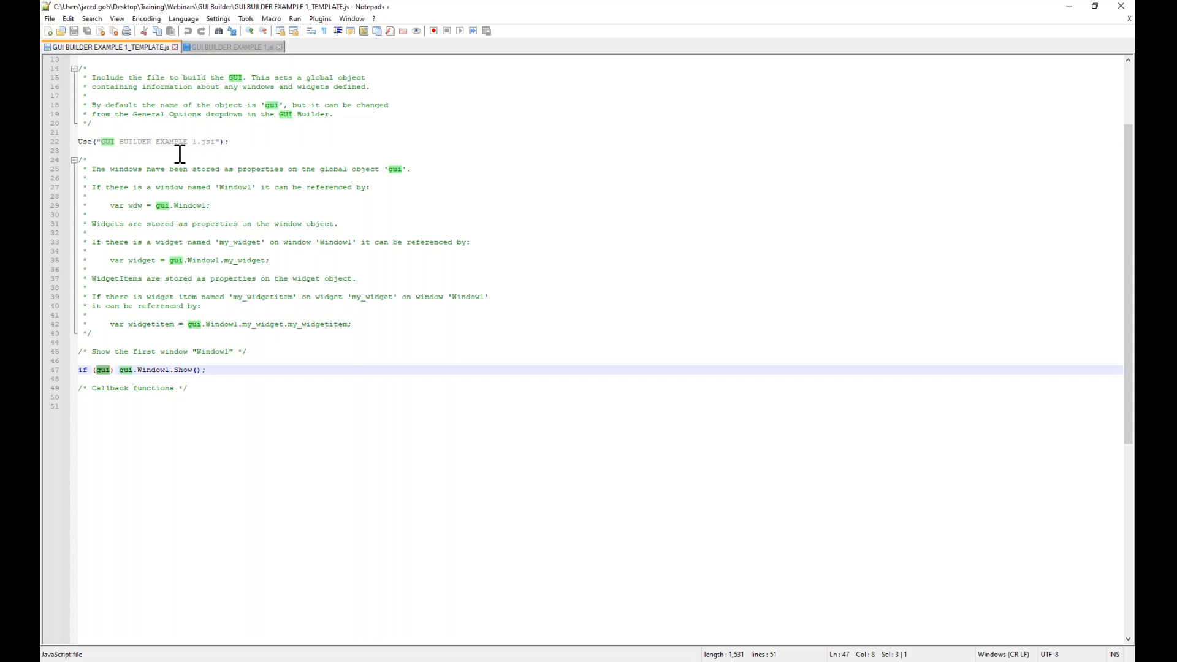
{"action": "left_click", "coordinate": [151, 142]}
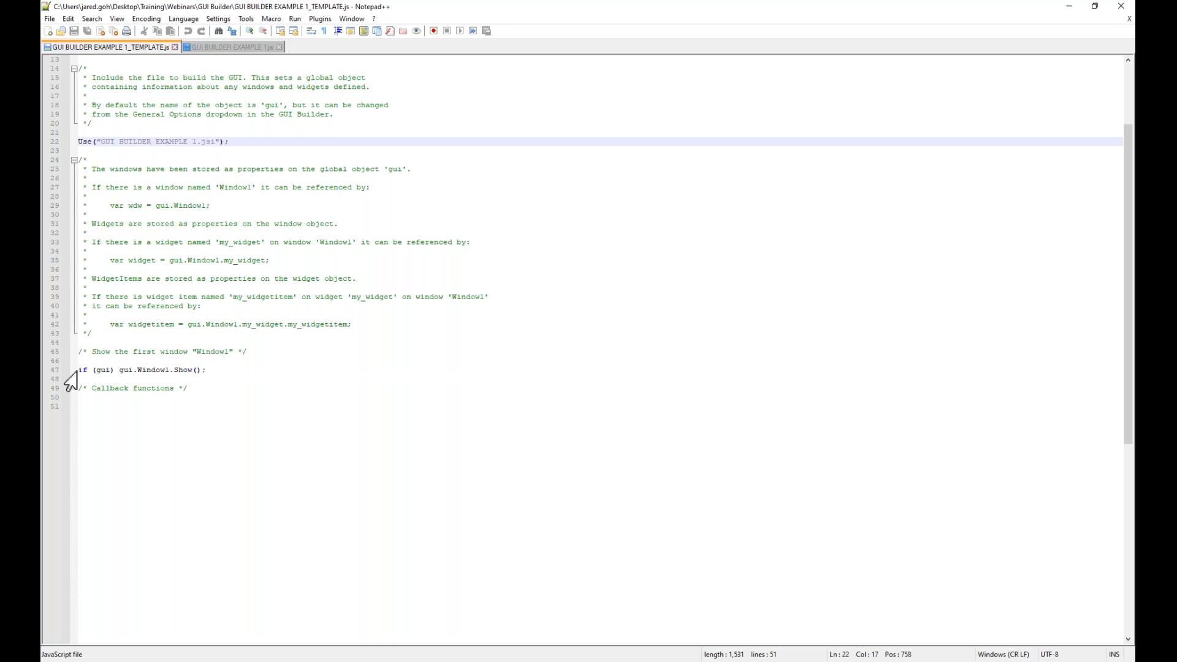
{"action": "left_click_drag", "start_coordinate": [79, 370], "coordinate": [210, 371]}
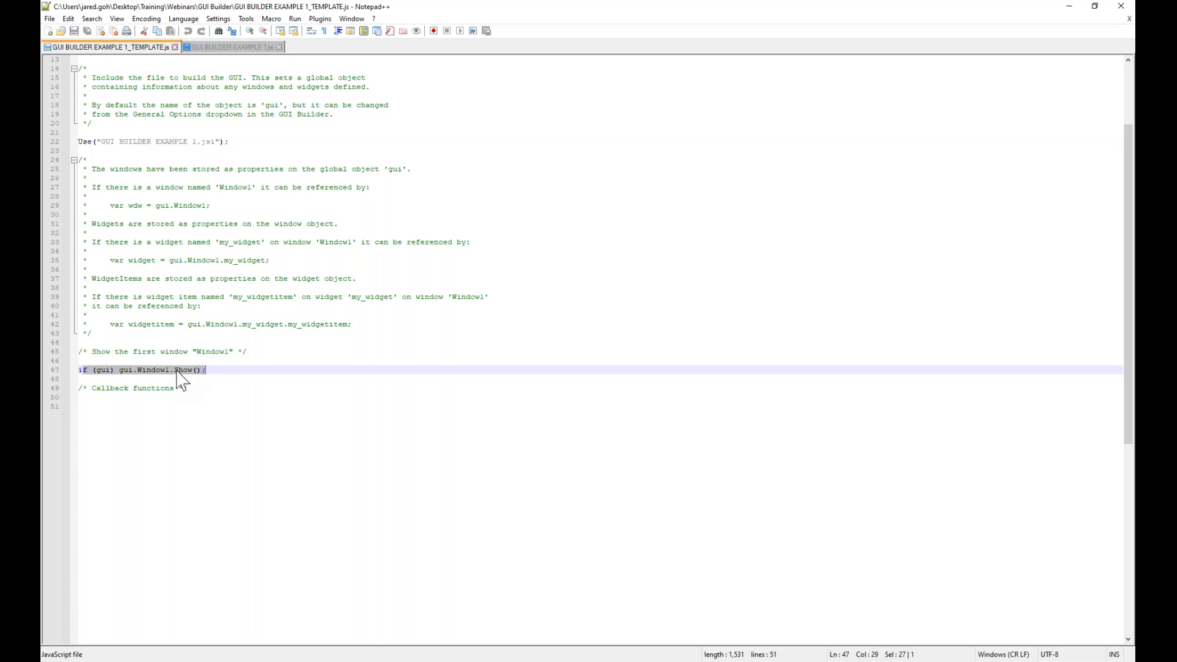
Highlight all of line 47 in the template, and highlight the CB1 combobox definition in "Raw GUI Builder.js" to examine its constructor arguments.
{"action": "left_click", "coordinate": [79, 370]}
{"action": "left_click", "coordinate": [211, 370], "text": "shift"}
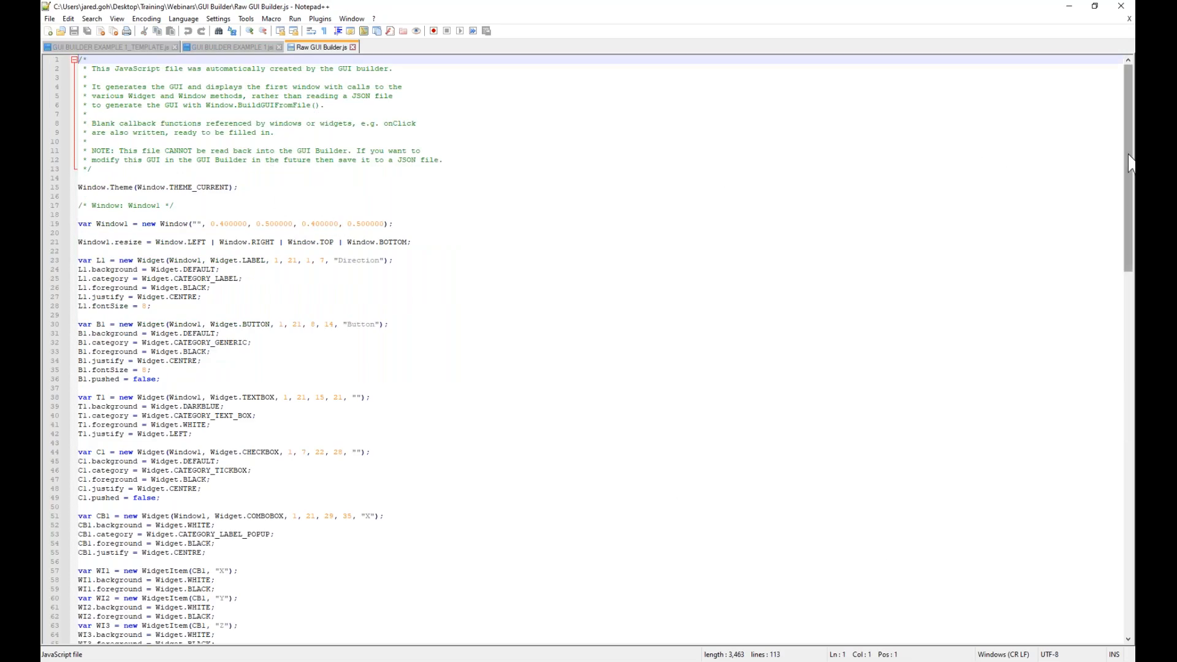
{"action": "left_click_drag", "start_coordinate": [1133, 169], "coordinate": [1133, 222]}
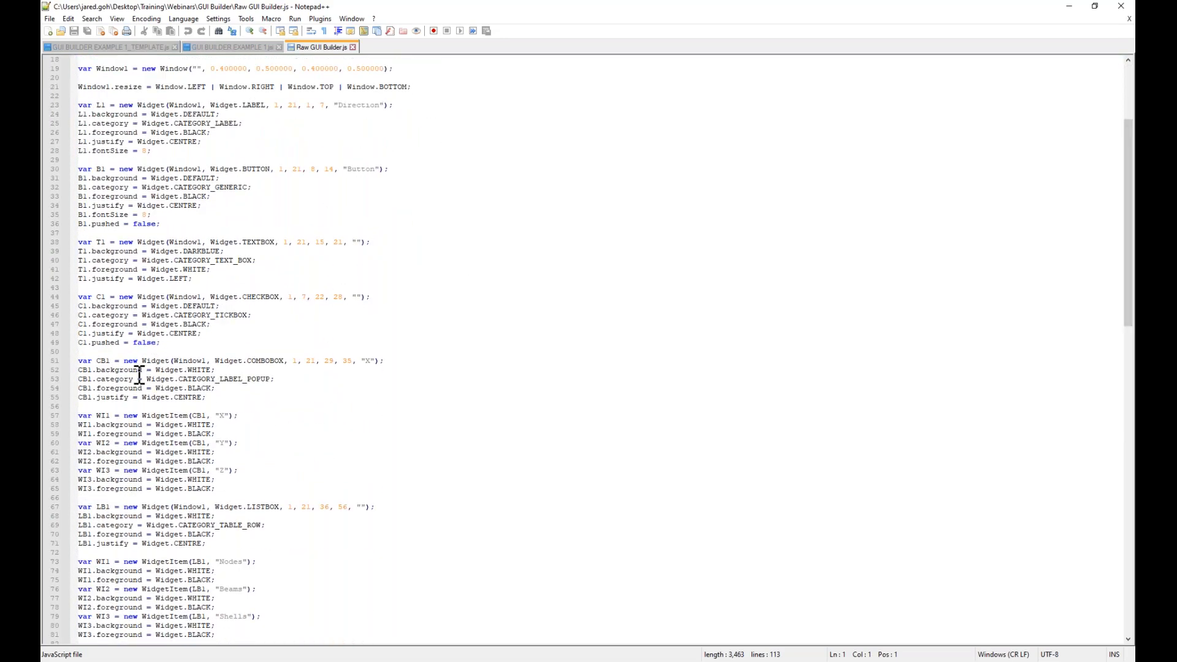
{"action": "left_click_drag", "start_coordinate": [67, 363], "coordinate": [209, 399]}
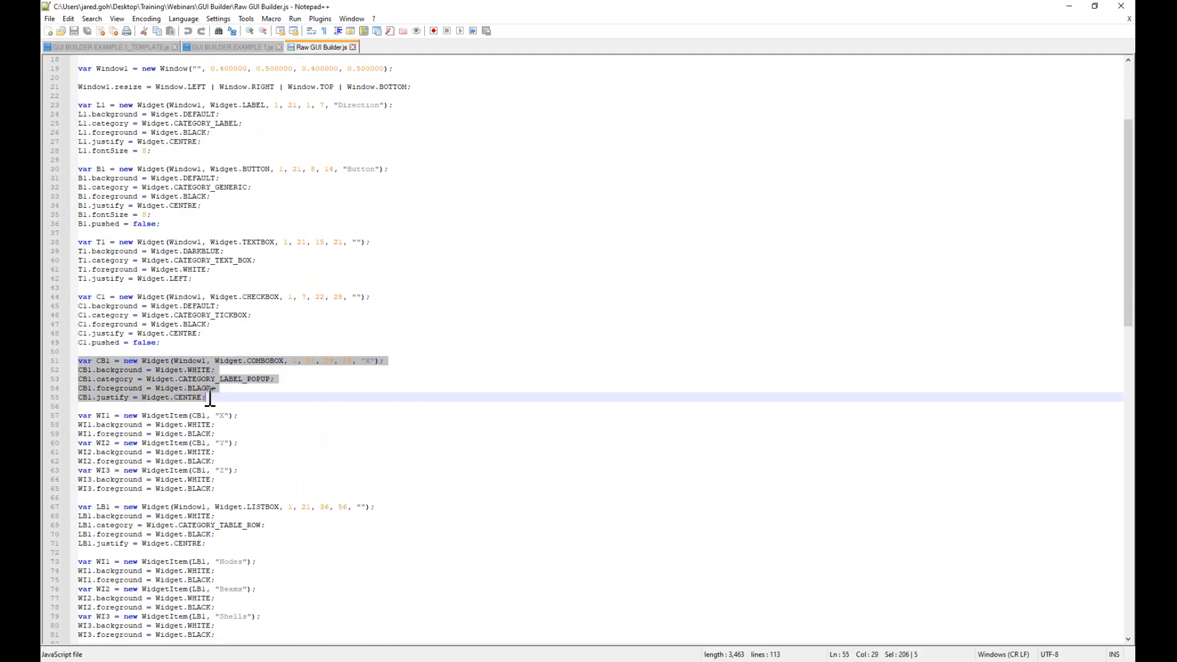
{"action": "left_click", "coordinate": [291, 361]}
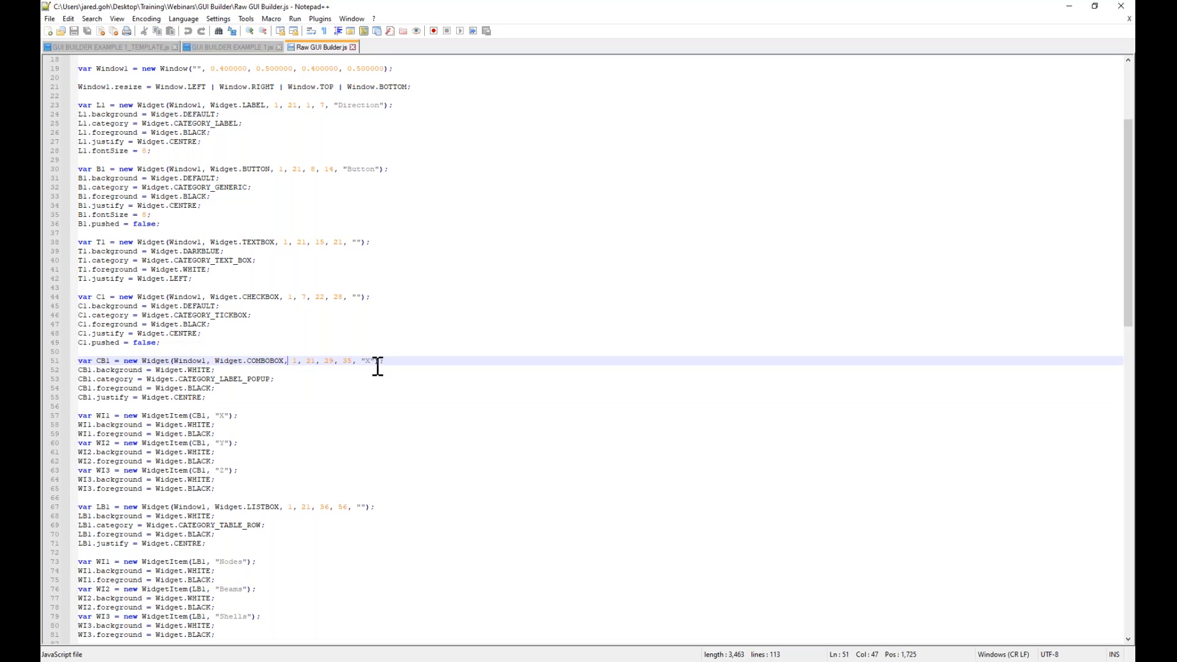
Examine the remaining widget definitions in "Raw GUI Builder.js", including the slider S1, and return to "GUI BUILDER EXAMPLE 1_TEMPLATE.js".
{"action": "scroll", "coordinate": [377, 368], "scroll_direction": "down", "scroll_amount": 10}
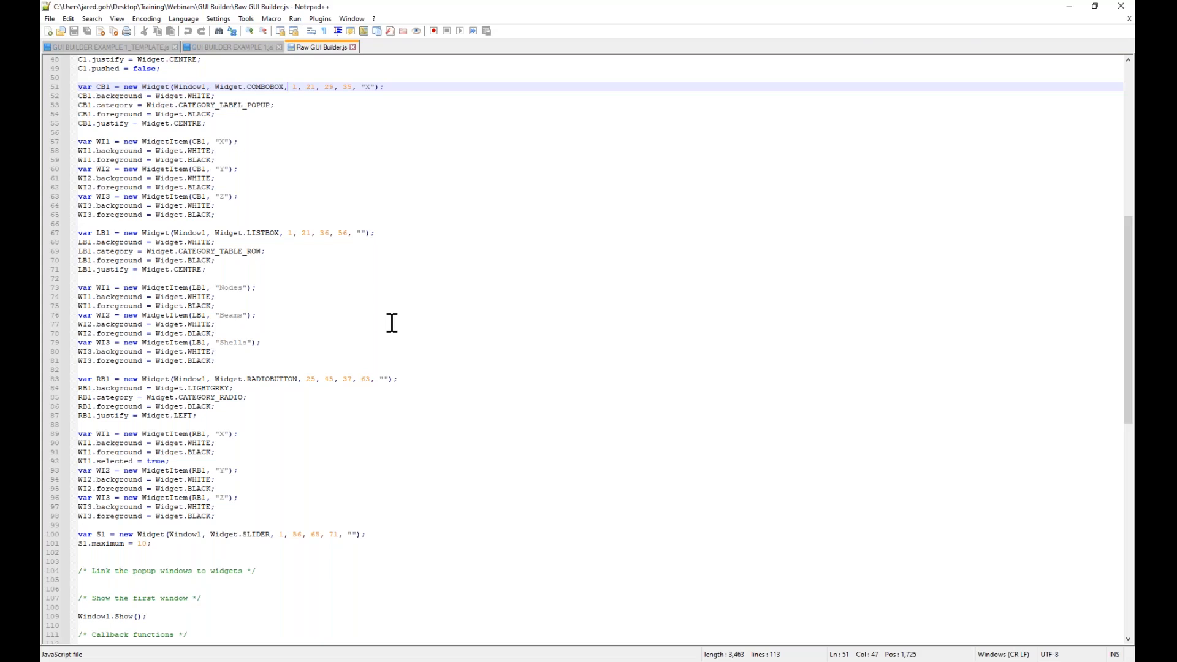
{"action": "scroll", "coordinate": [341, 305], "scroll_direction": "down", "scroll_amount": 10}
{"action": "scroll", "coordinate": [270, 396], "scroll_direction": "up", "scroll_amount": 5}
{"action": "left_click", "coordinate": [261, 398]}
{"action": "scroll", "coordinate": [267, 343], "scroll_direction": "up", "scroll_amount": 6}
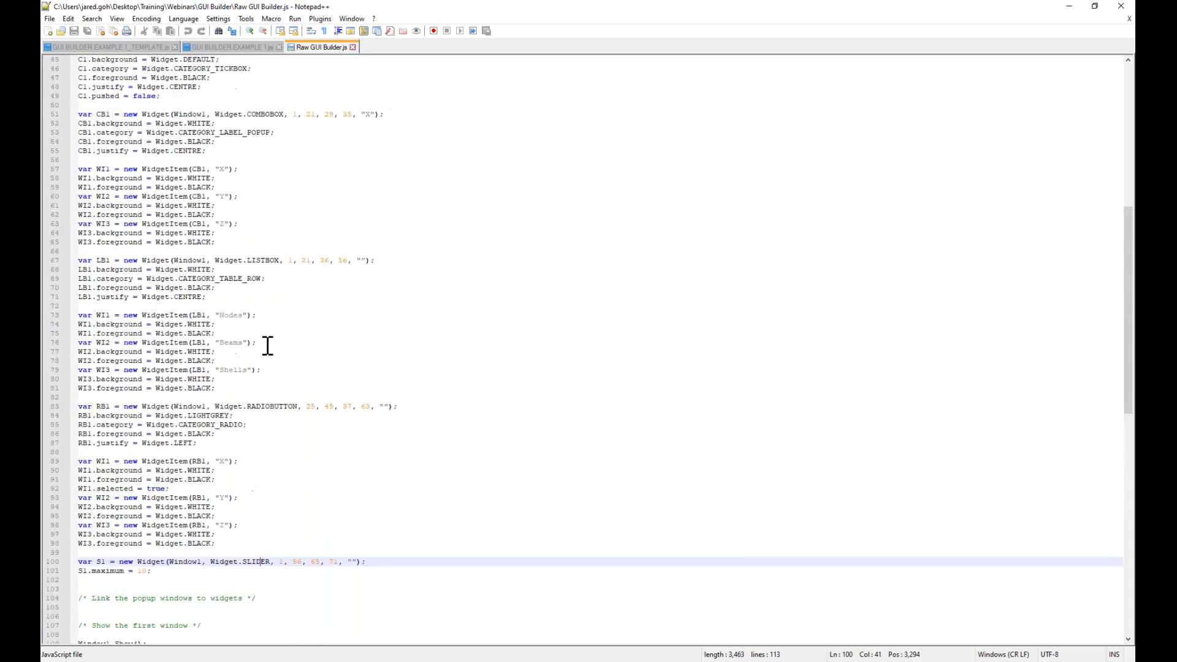
{"action": "scroll", "coordinate": [268, 346], "scroll_direction": "up", "scroll_amount": 11}
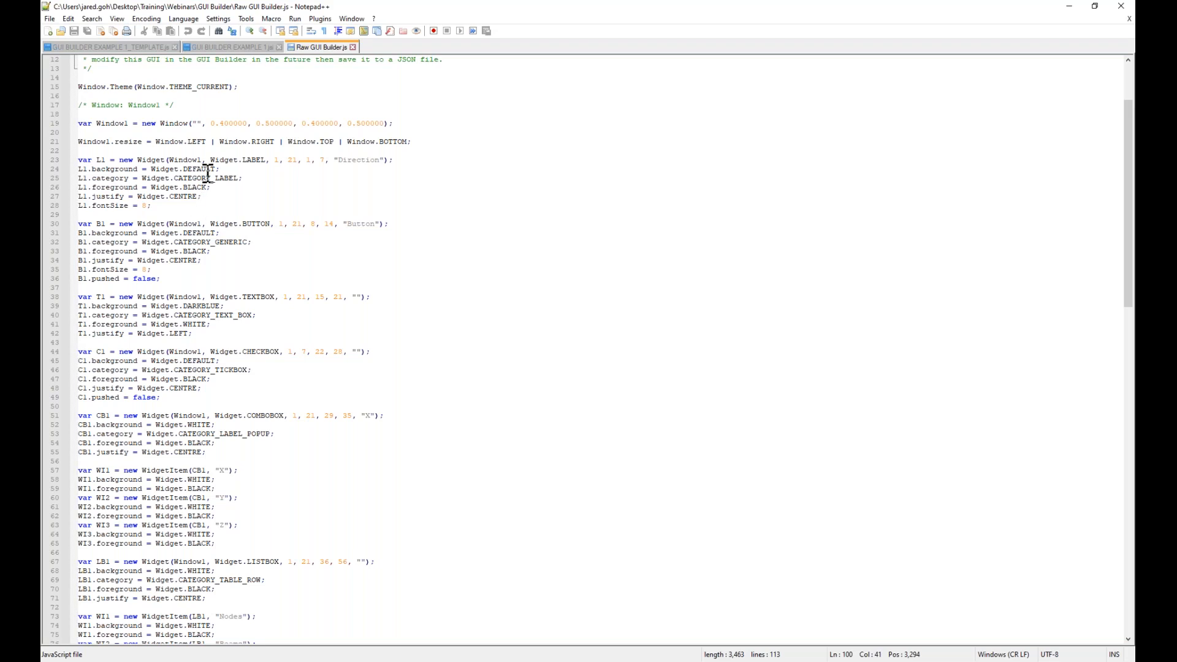
{"action": "left_click", "coordinate": [161, 49]}
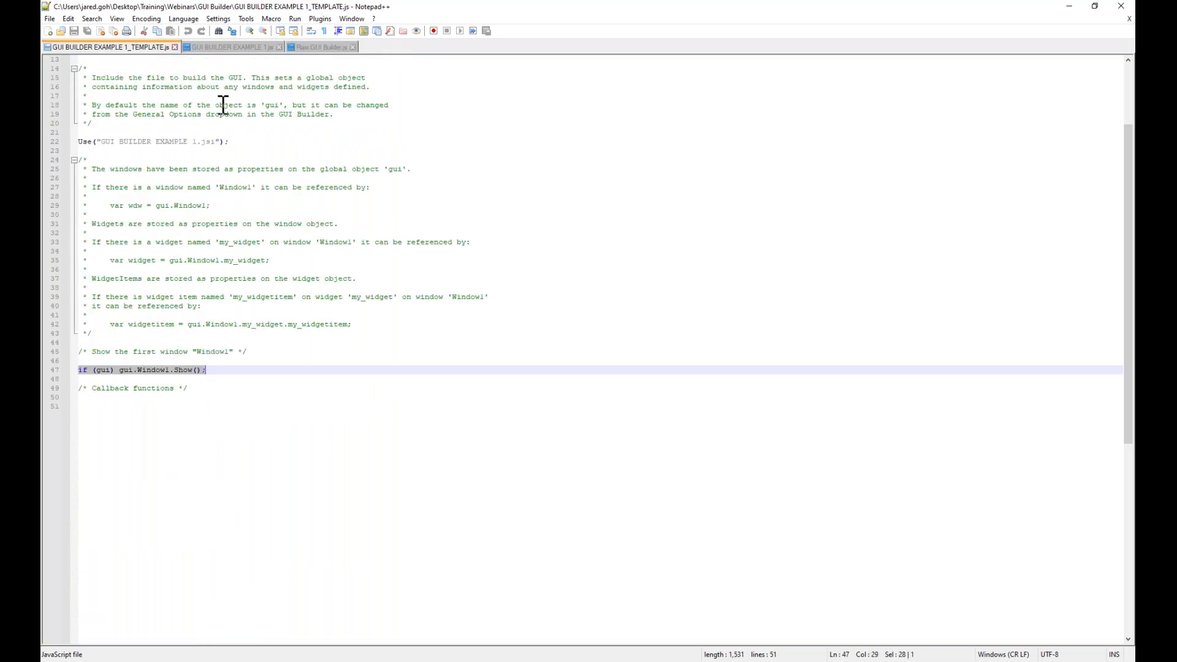
Switch back to PRIMER's GUI Builder and set the title of Window1 to "Main Window".
{"action": "left_click", "coordinate": [1070, 7]}
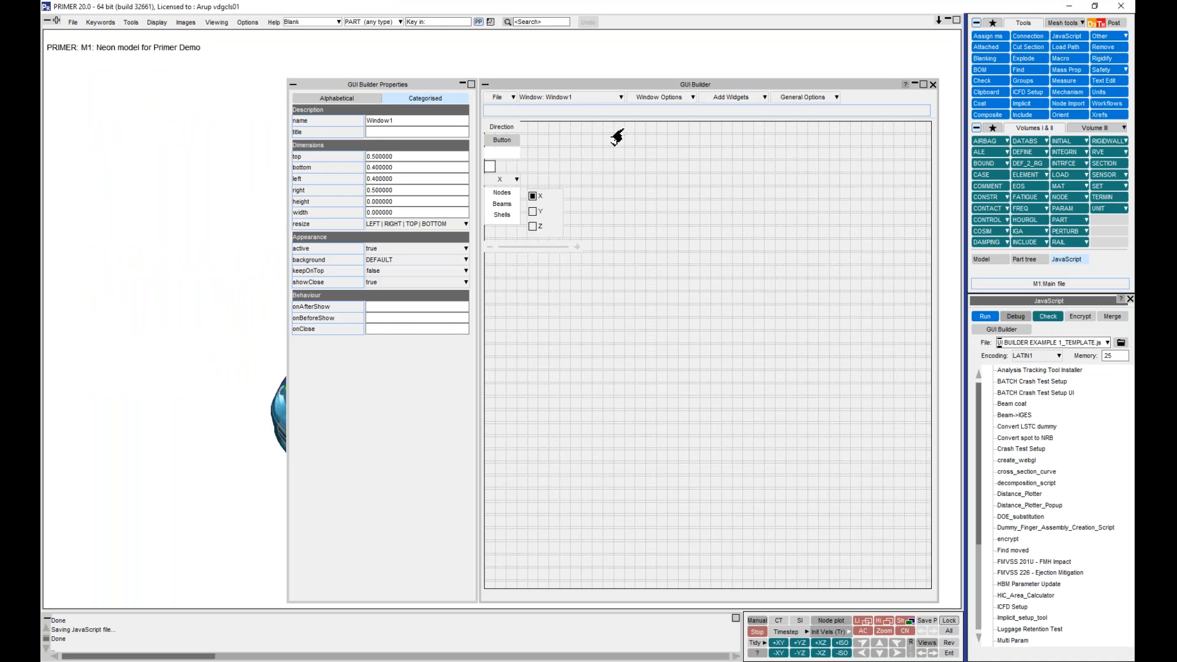
{"action": "left_click", "coordinate": [581, 100]}
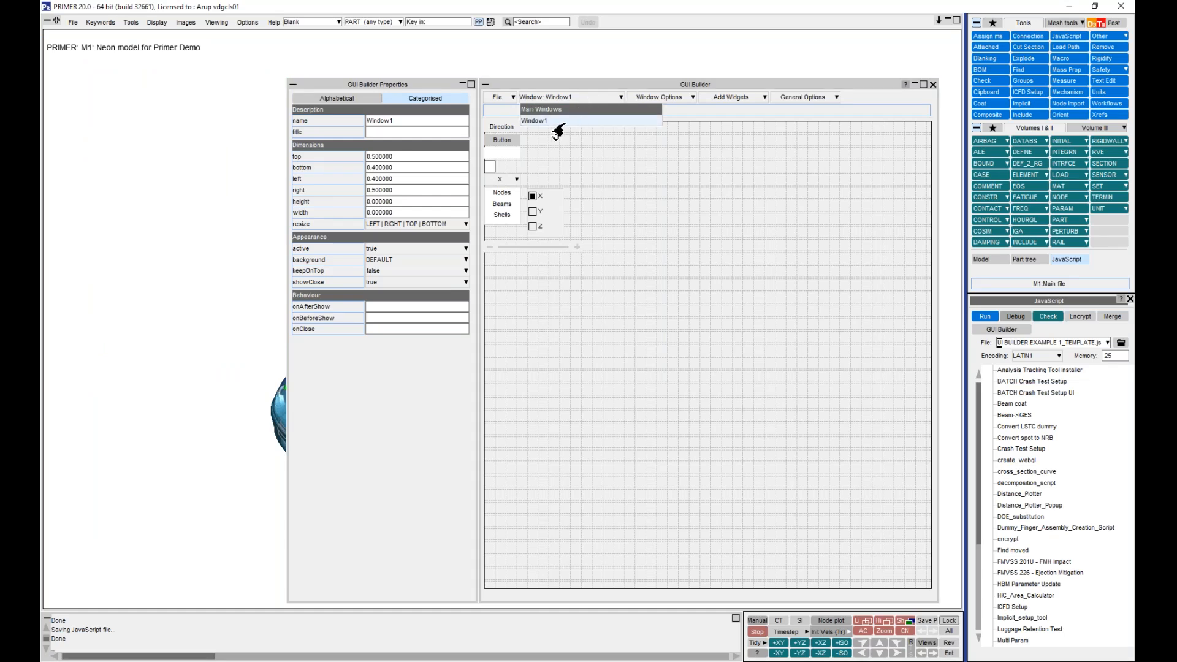
{"action": "left_click", "coordinate": [374, 134]}
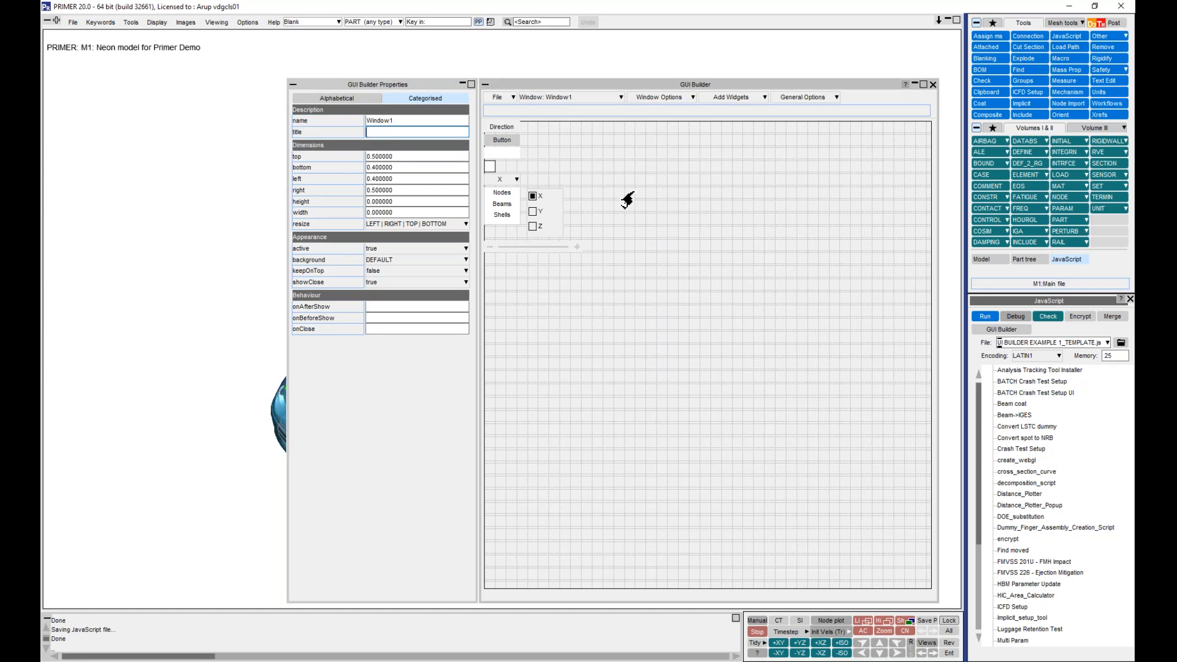
{"action": "type", "text": "Main Window"}
{"action": "key", "text": "Return"}
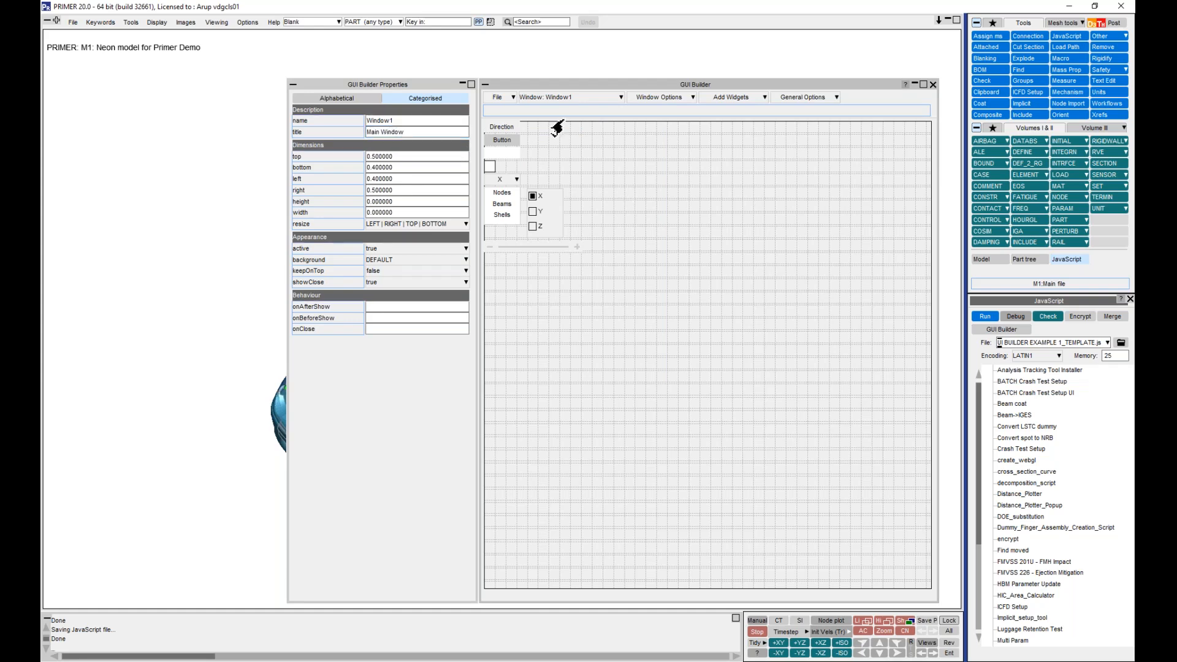
Save the GUI over "GUI BUILDER EXAMPLE 1.jsi" and test-run its template script, closing the resulting window.
{"action": "left_click", "coordinate": [513, 97]}
{"action": "left_click", "coordinate": [494, 120]}
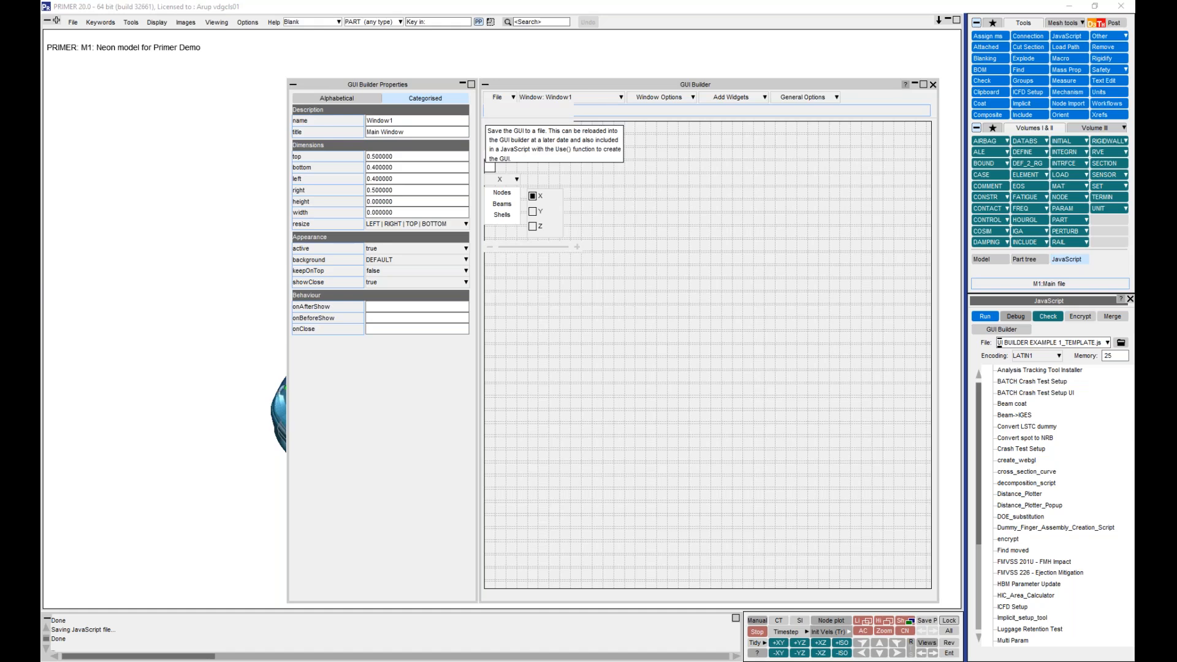
{"action": "left_click", "coordinate": [254, 135]}
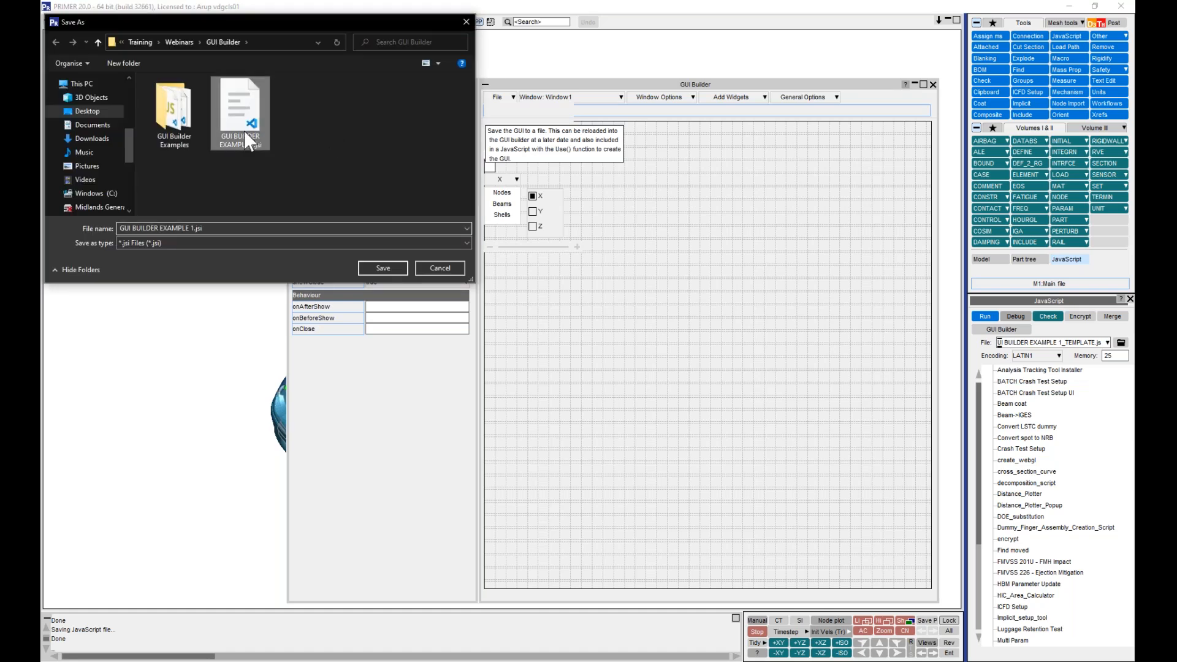
{"action": "left_click", "coordinate": [381, 269]}
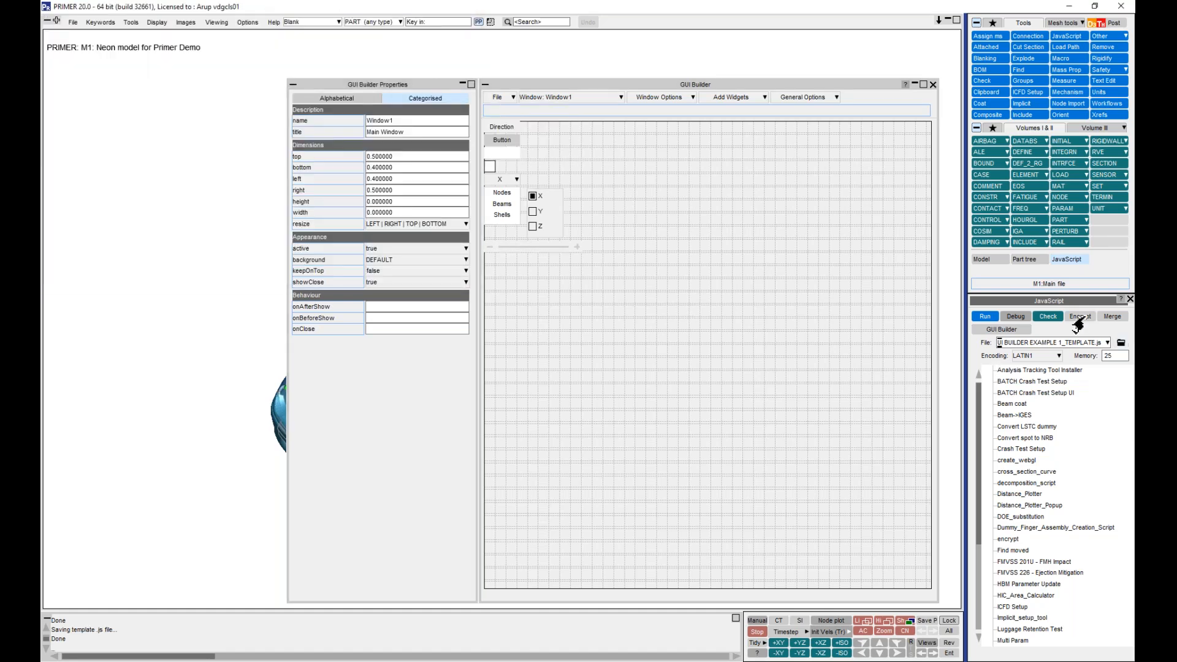
{"action": "left_click", "coordinate": [983, 318]}
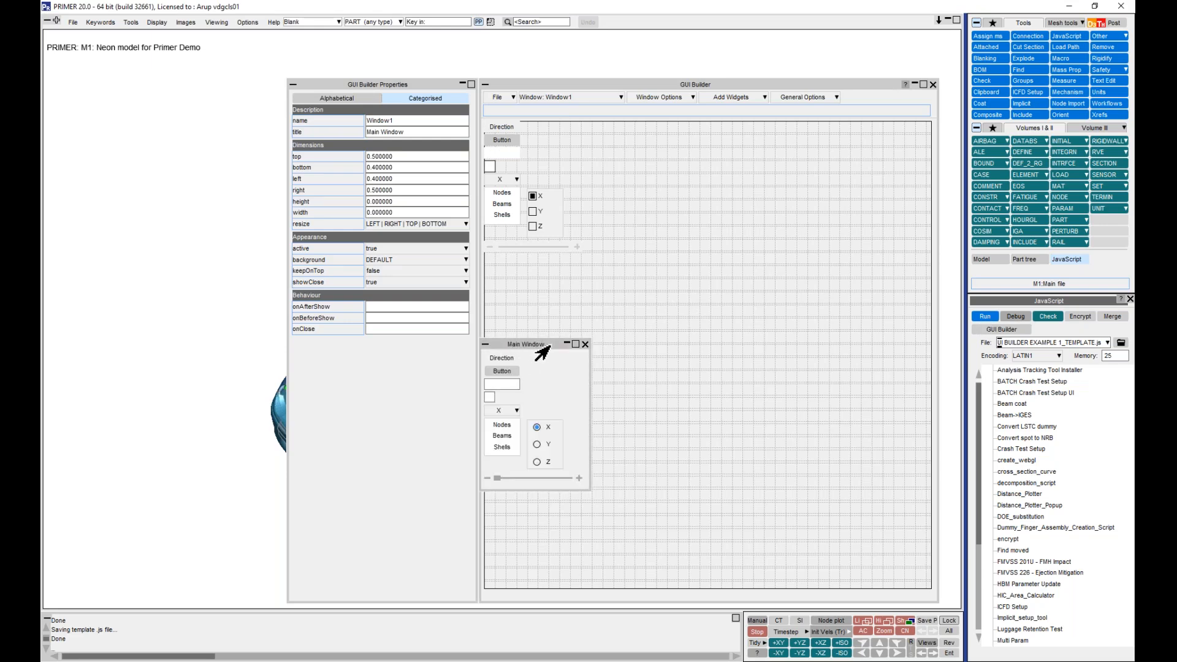
{"action": "left_click", "coordinate": [585, 344]}
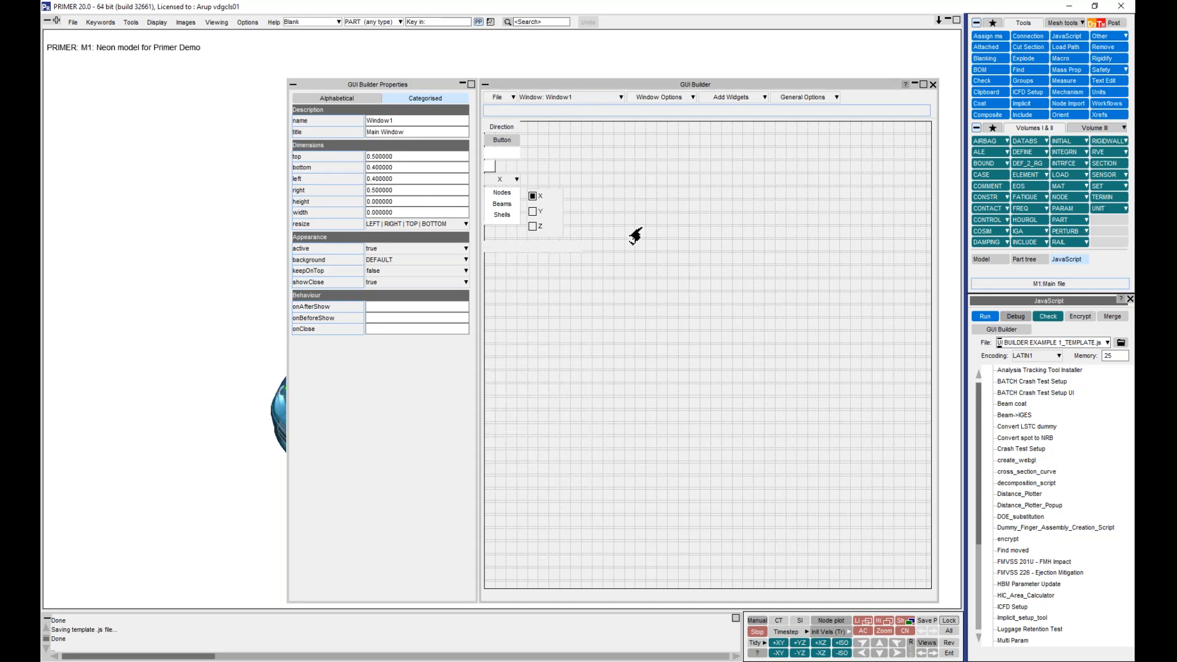
Add a second main window to the GUI and select Window2 for editing.
{"action": "left_click", "coordinate": [674, 103]}
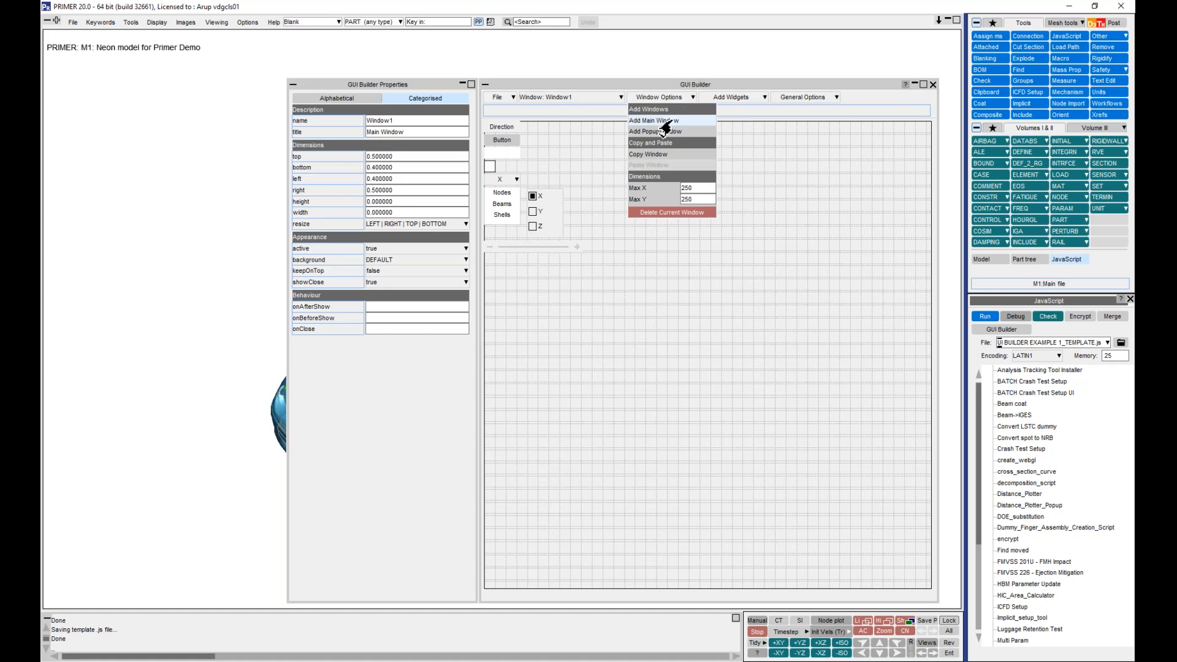
{"action": "left_click", "coordinate": [664, 123]}
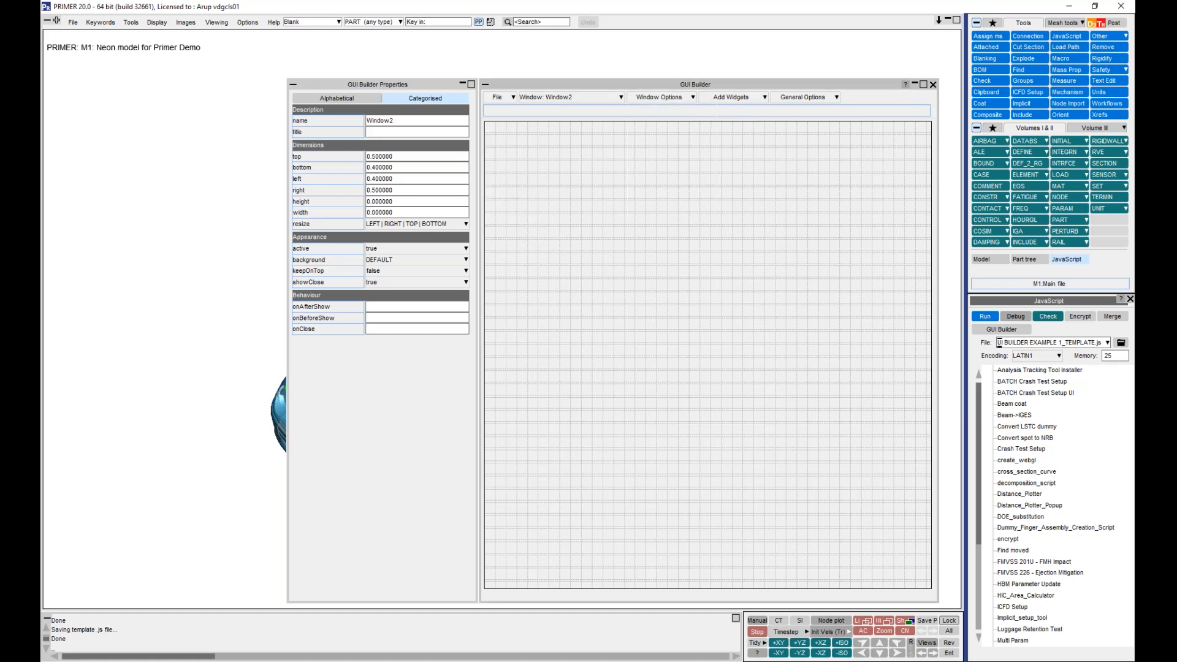
{"action": "left_click", "coordinate": [619, 99]}
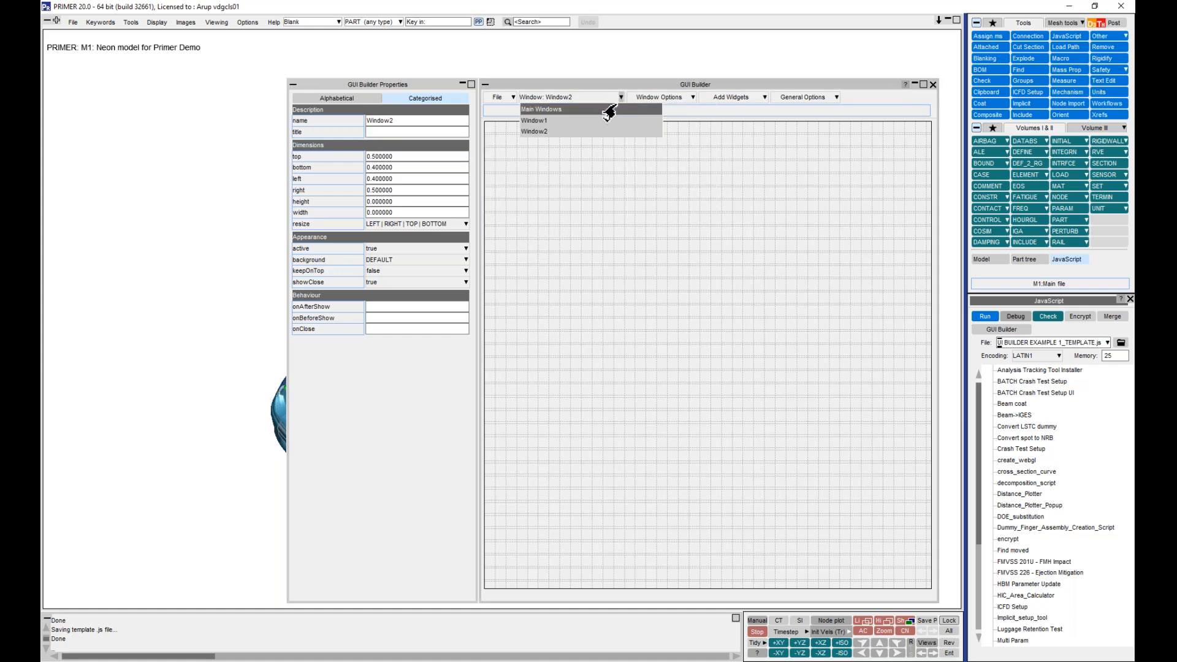
{"action": "left_click", "coordinate": [604, 131]}
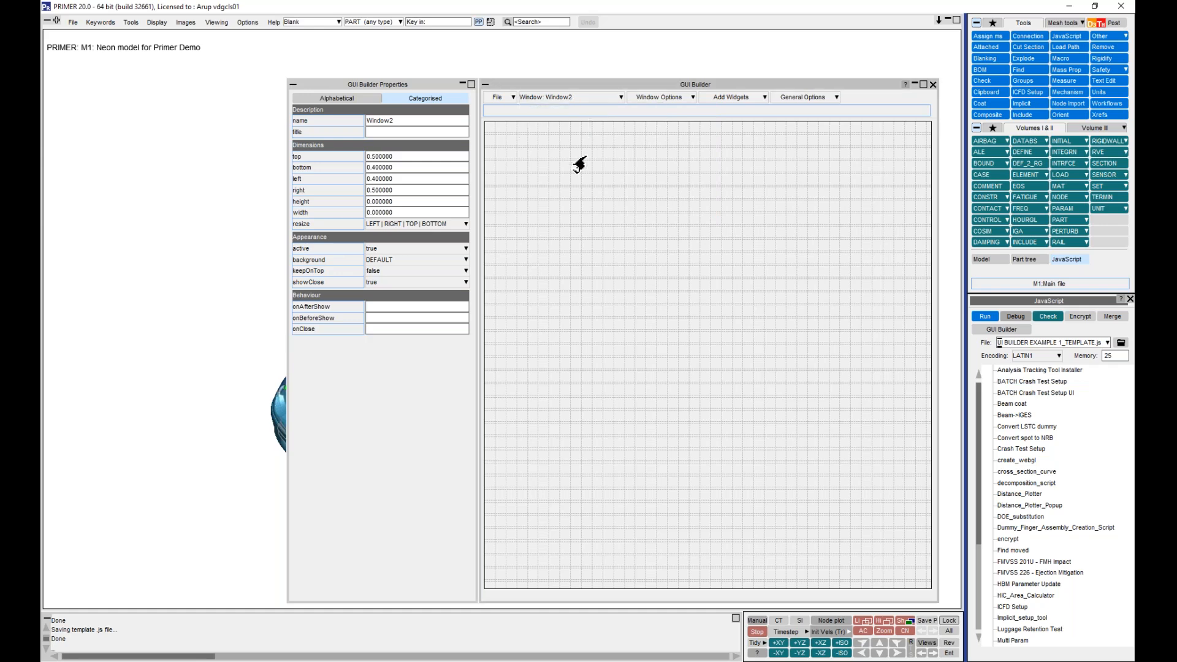
Switch between Window1 and Window2 to compare their contents, finish on Window1, and review the available options for adding windows.
{"action": "left_click", "coordinate": [601, 98]}
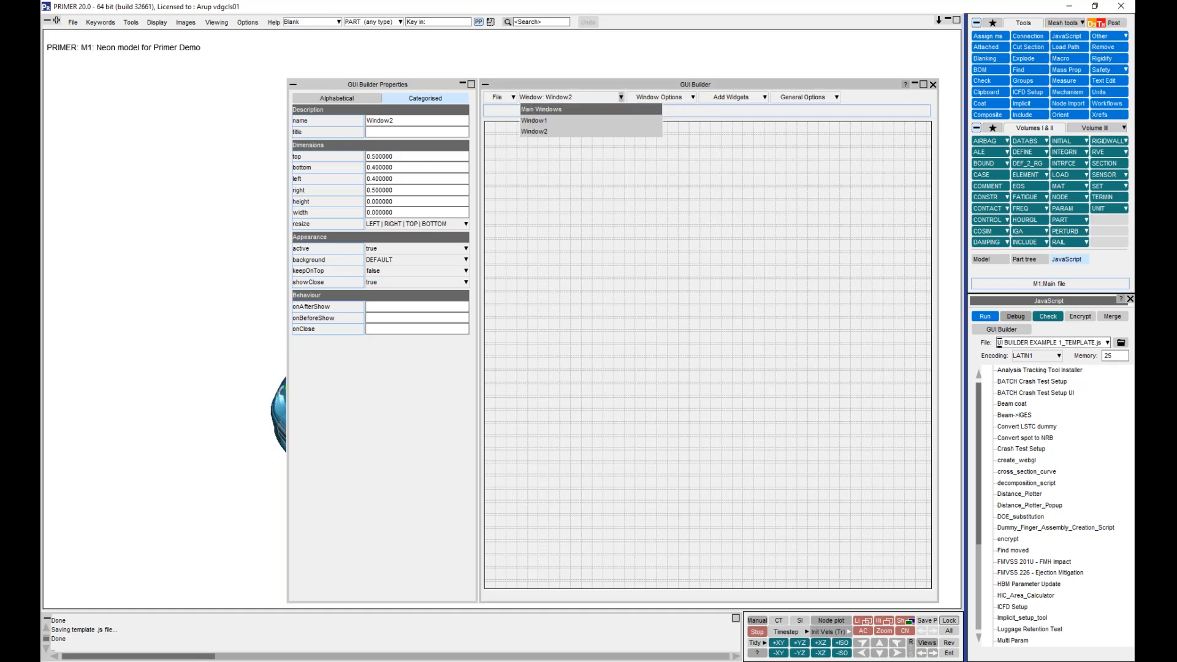
{"action": "left_click", "coordinate": [598, 120]}
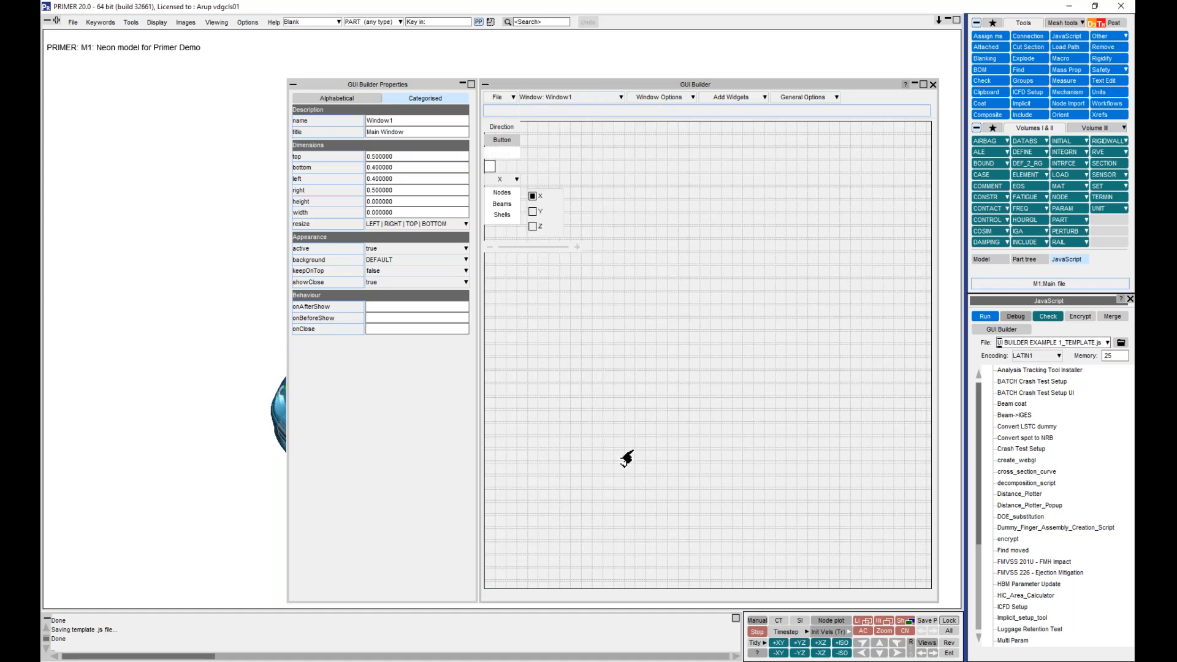
{"action": "left_click", "coordinate": [620, 98]}
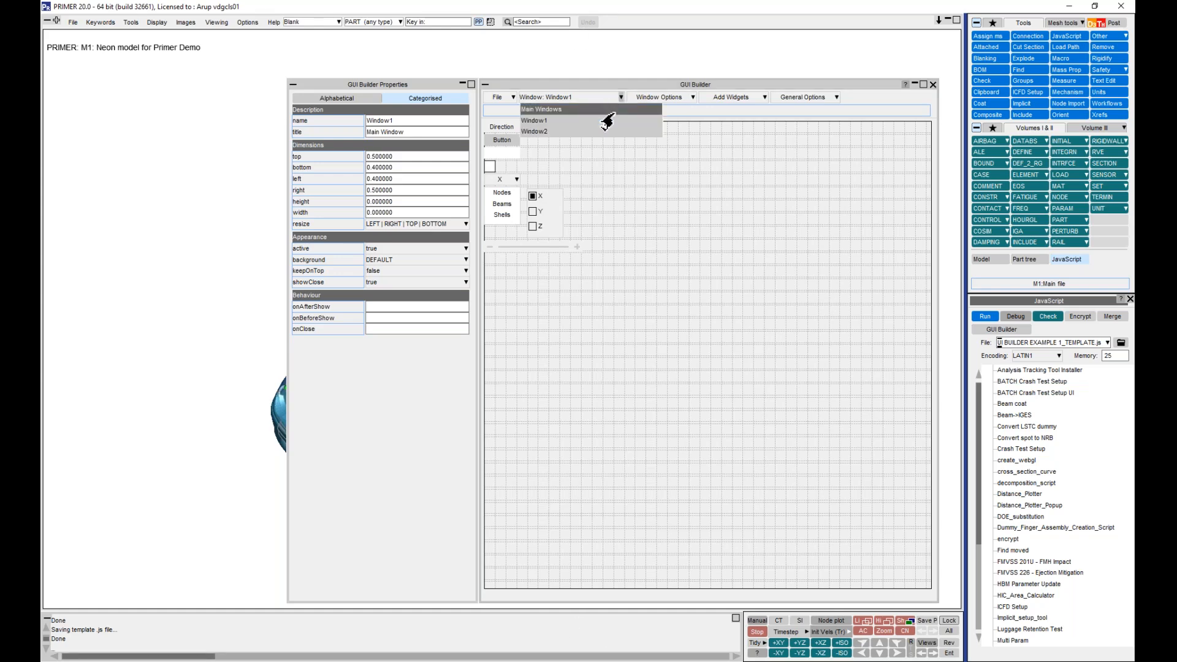
{"action": "left_click", "coordinate": [604, 131]}
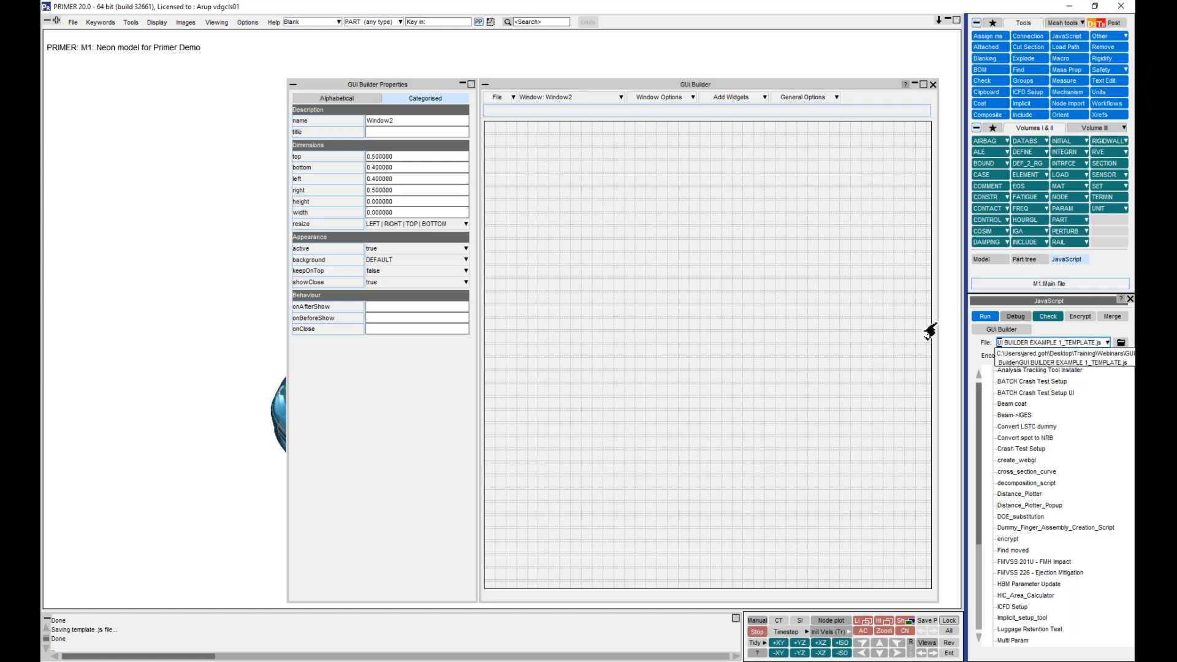
{"action": "left_click", "coordinate": [620, 98]}
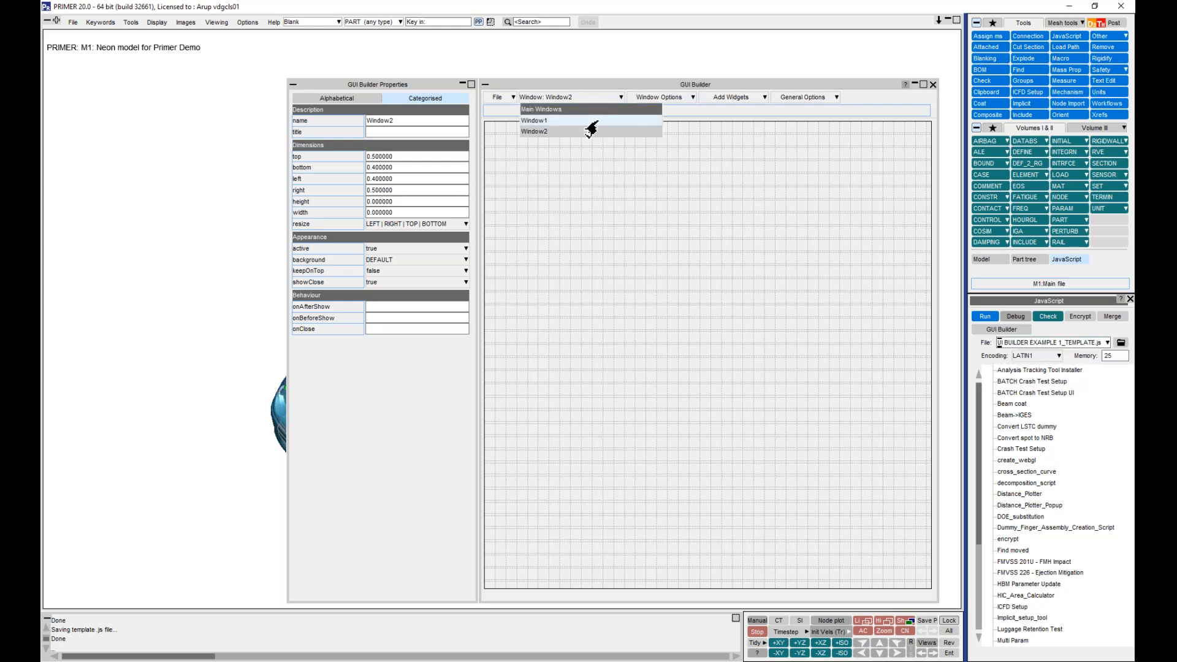
{"action": "left_click", "coordinate": [600, 121]}
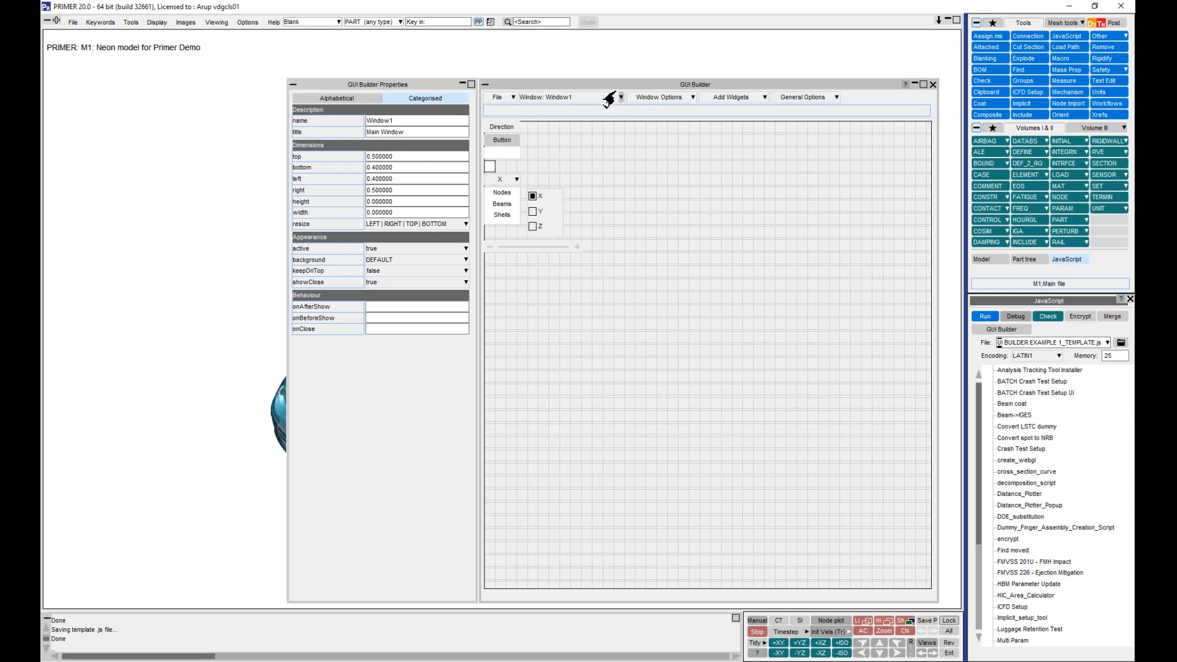
{"action": "left_click", "coordinate": [566, 98]}
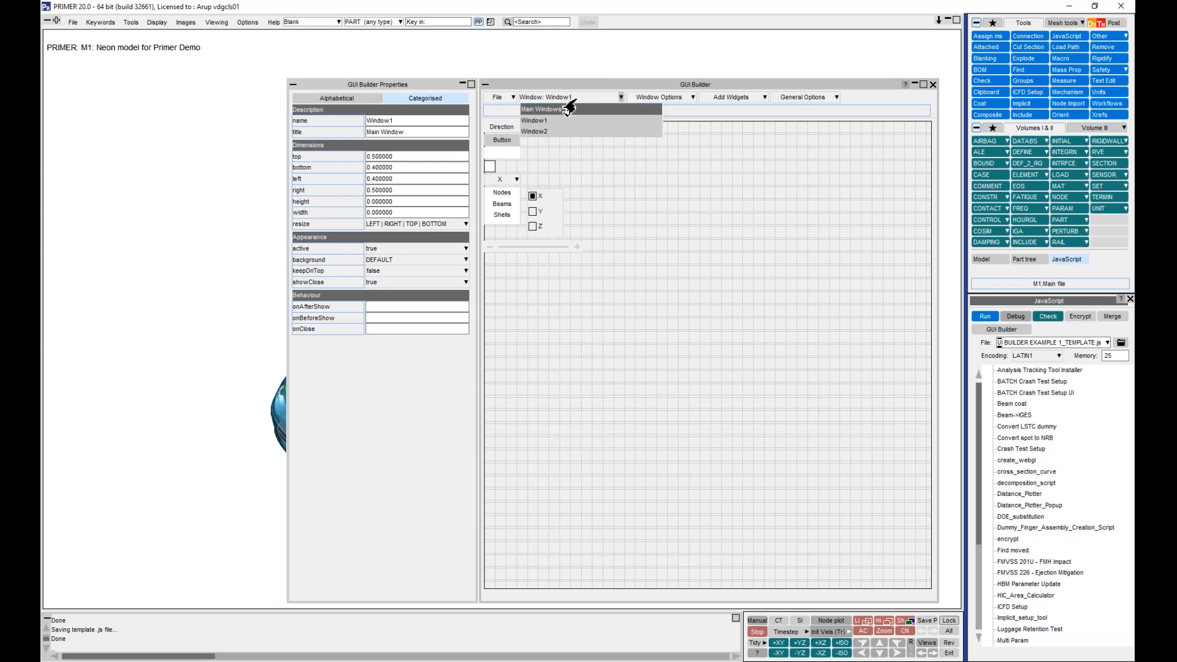
{"action": "left_click", "coordinate": [630, 100]}
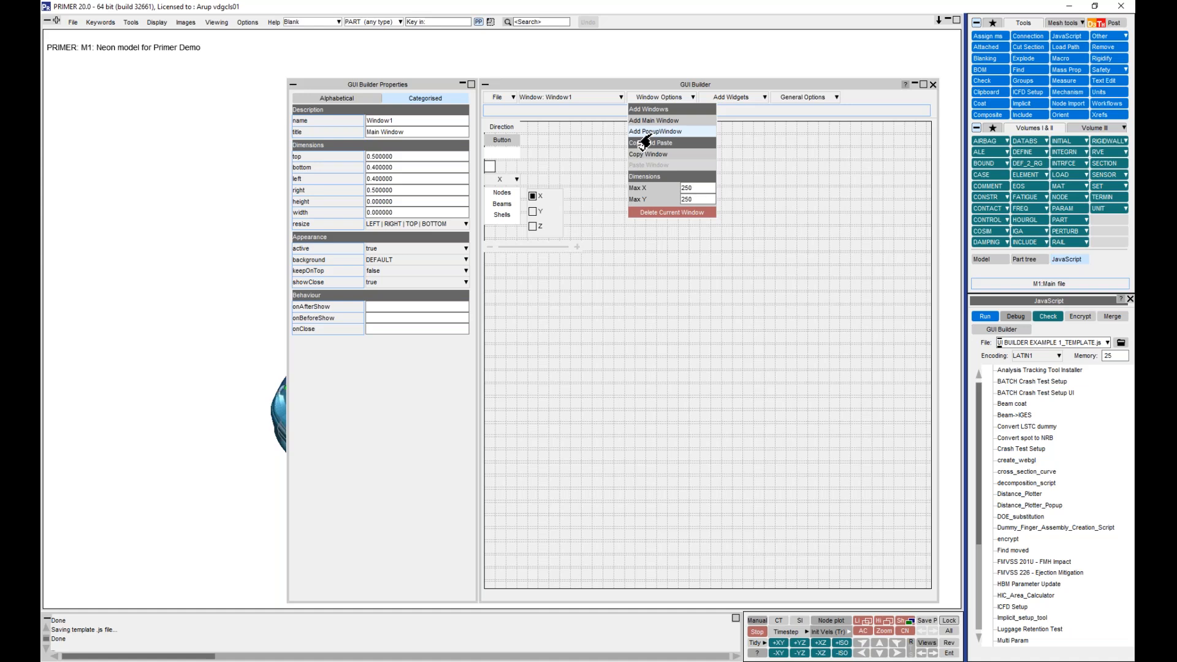
{"action": "left_click", "coordinate": [588, 149]}
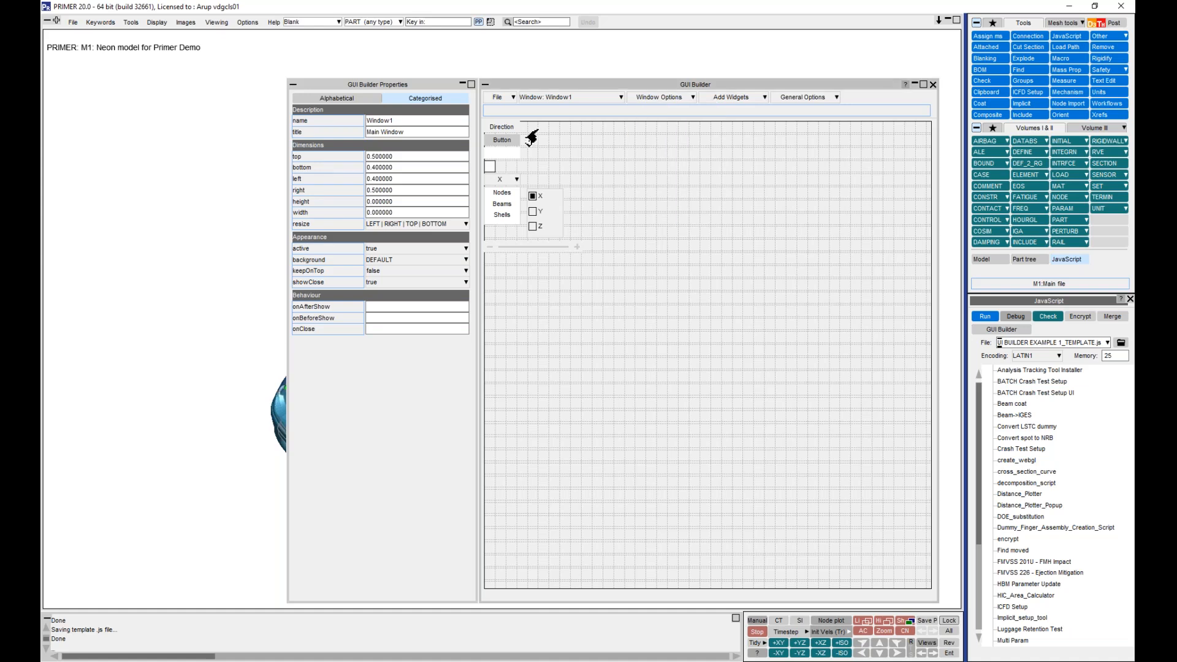
Insert a label beside the Direction label in Window1 and set its text to "Popup Test".
{"action": "left_click", "coordinate": [522, 134]}
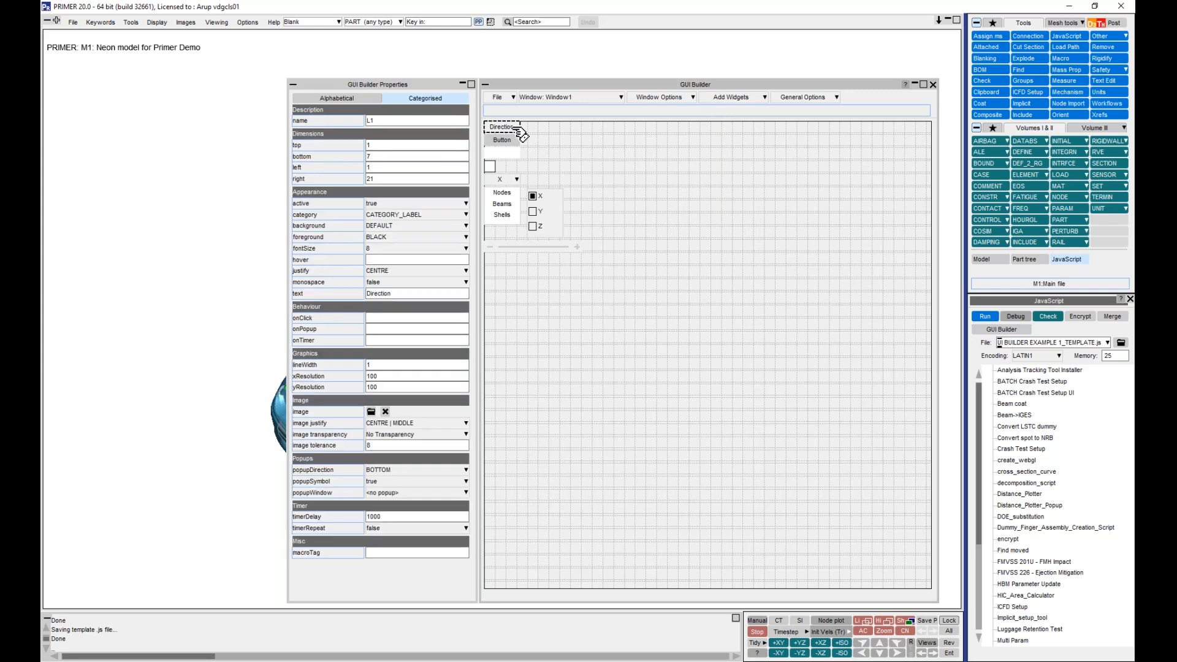
{"action": "right_click", "coordinate": [523, 133]}
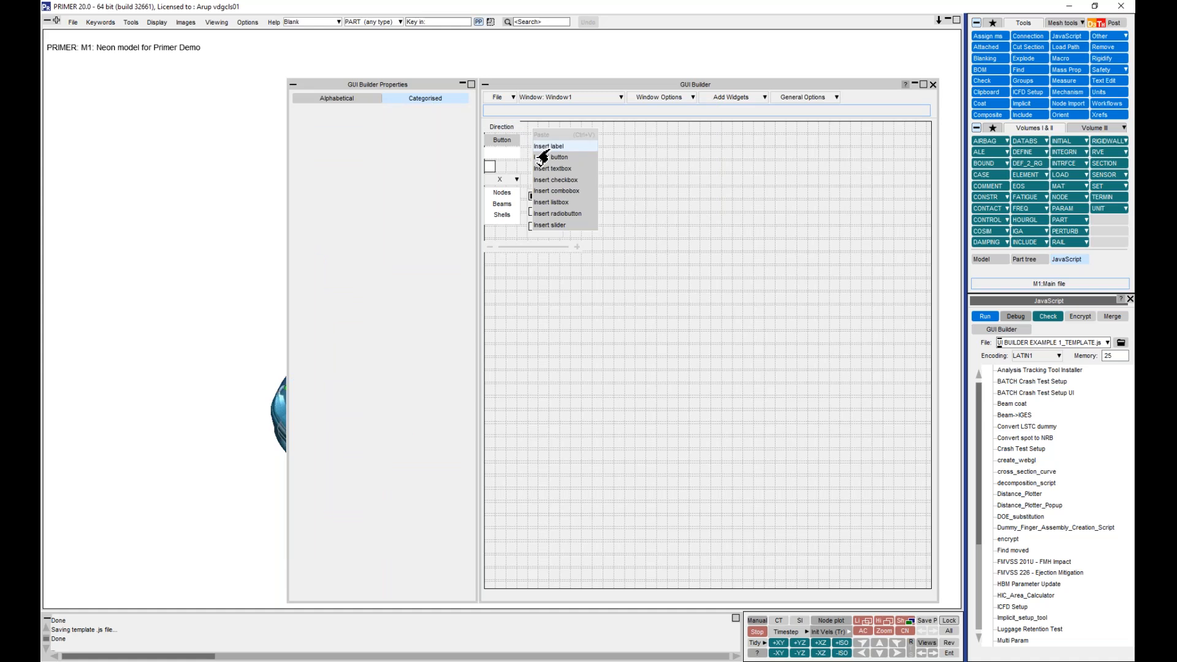
{"action": "left_click", "coordinate": [542, 147]}
{"action": "double_click", "coordinate": [387, 294]}
{"action": "type", "text": "Popup T"}
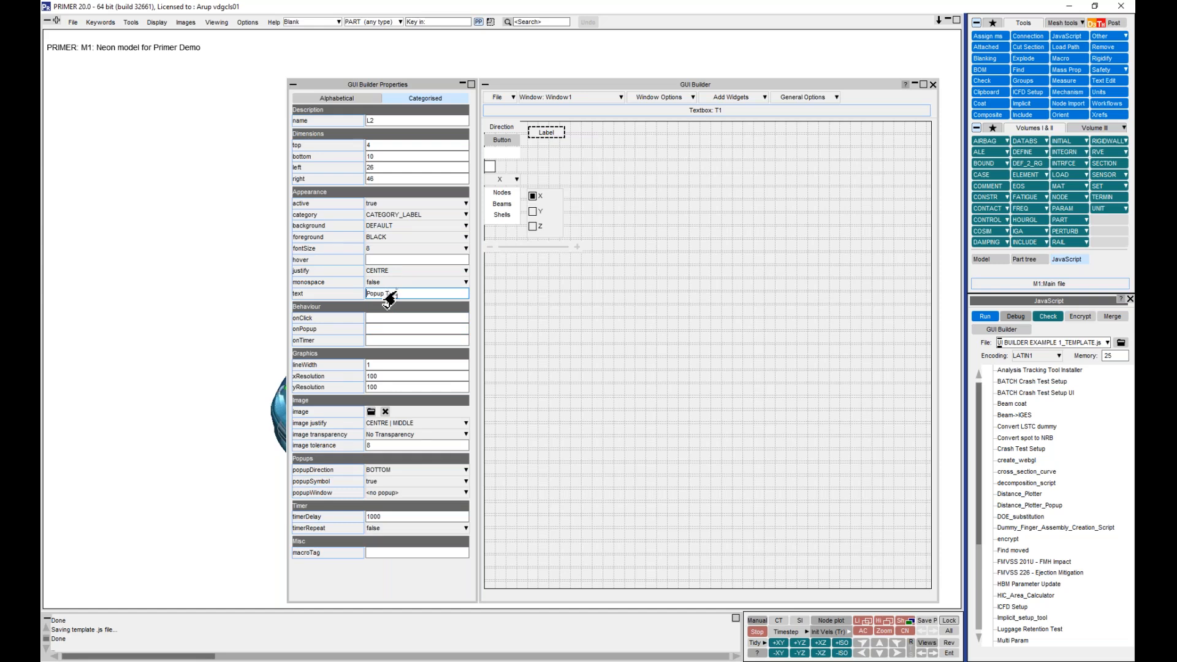
{"action": "key", "text": "Return"}
{"action": "left_click", "coordinate": [490, 256]}
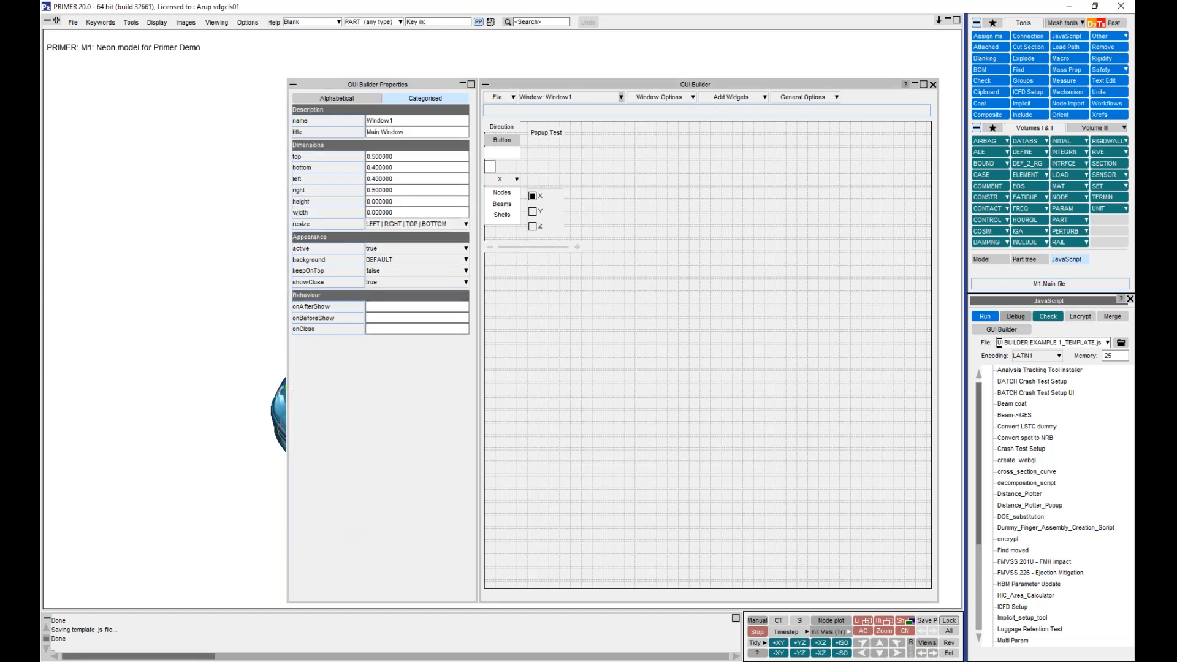
Add a popup window to the GUI.
{"action": "left_click", "coordinate": [545, 132]}
{"action": "right_click", "coordinate": [555, 135]}
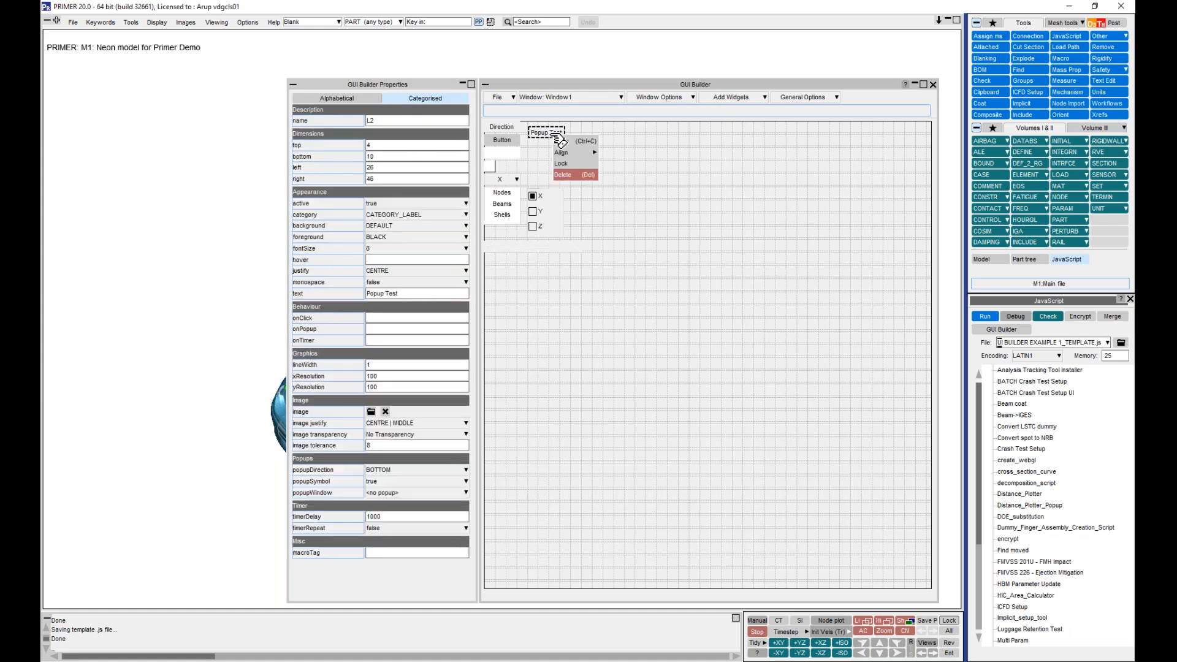
{"action": "left_click", "coordinate": [663, 106]}
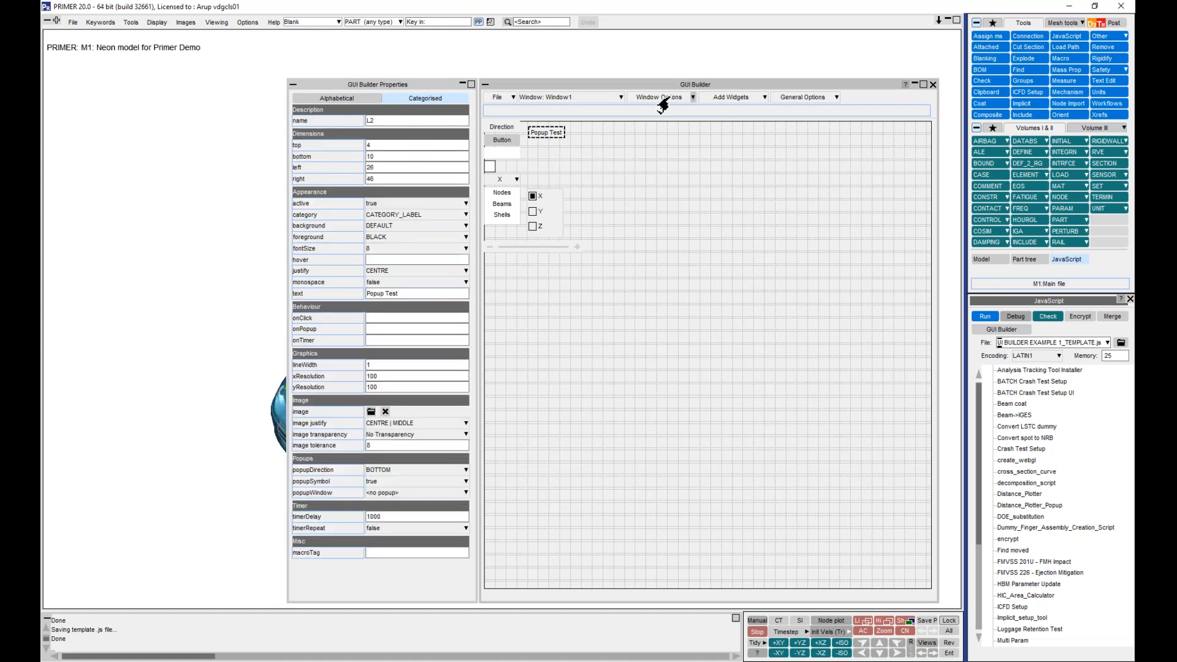
{"action": "left_click", "coordinate": [661, 100]}
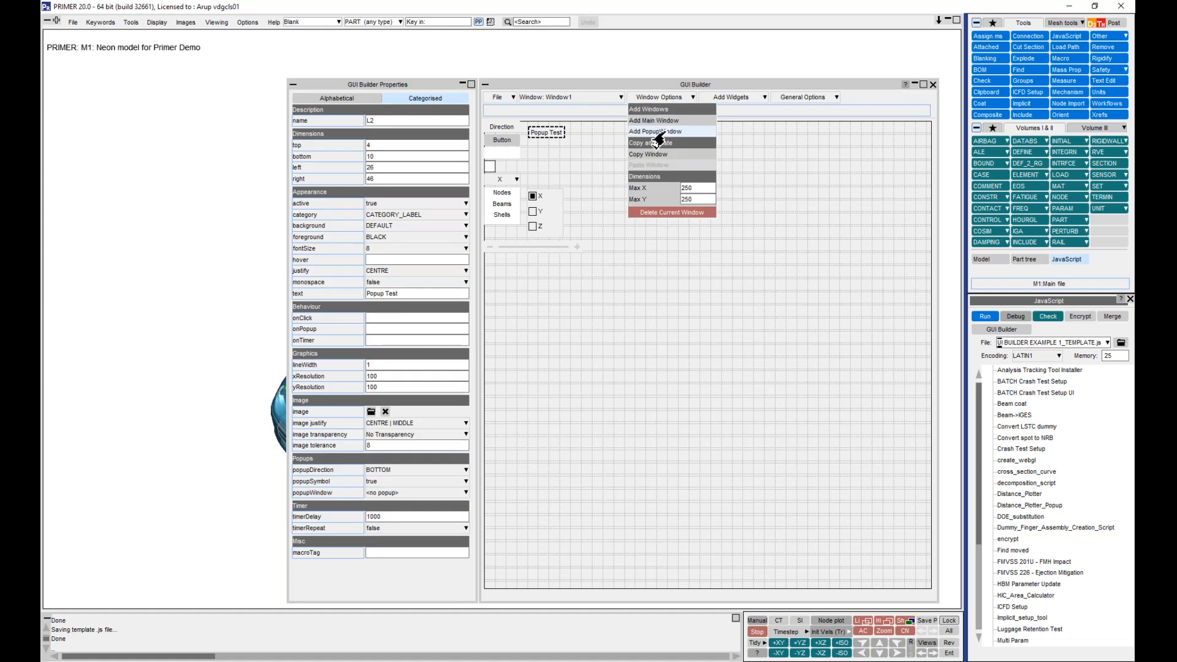
{"action": "left_click", "coordinate": [666, 140]}
Insert a label near the upper-left corner of PopupWindow1 and set its text to "Option1".
{"action": "right_click", "coordinate": [501, 130]}
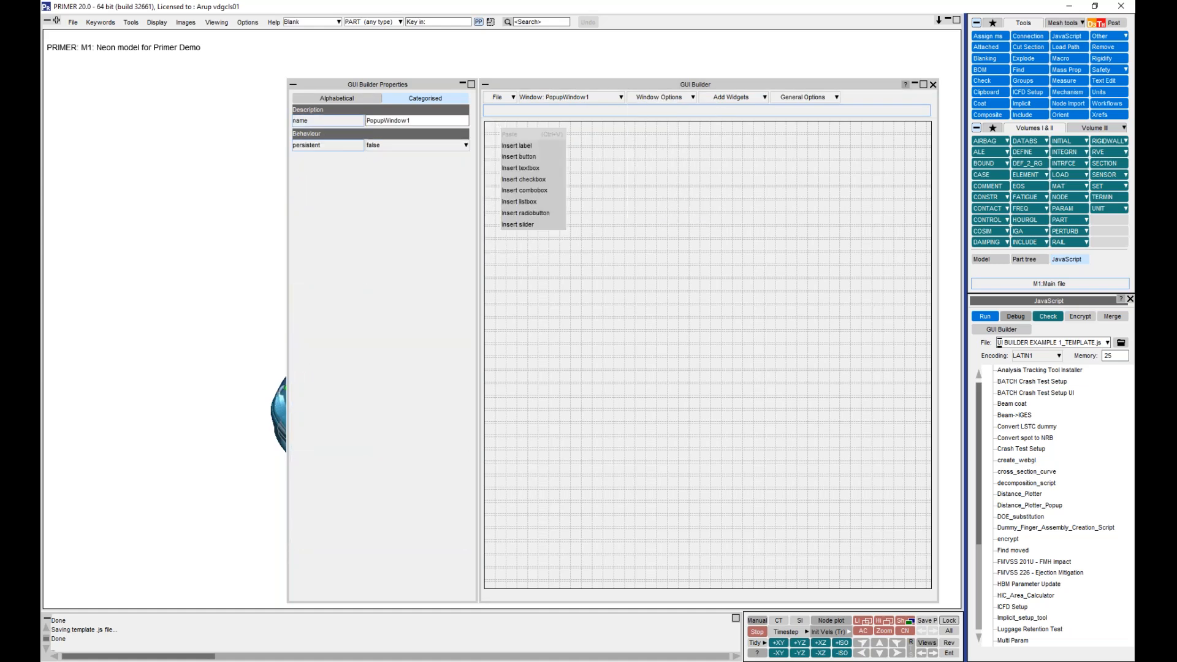
{"action": "left_click", "coordinate": [523, 149]}
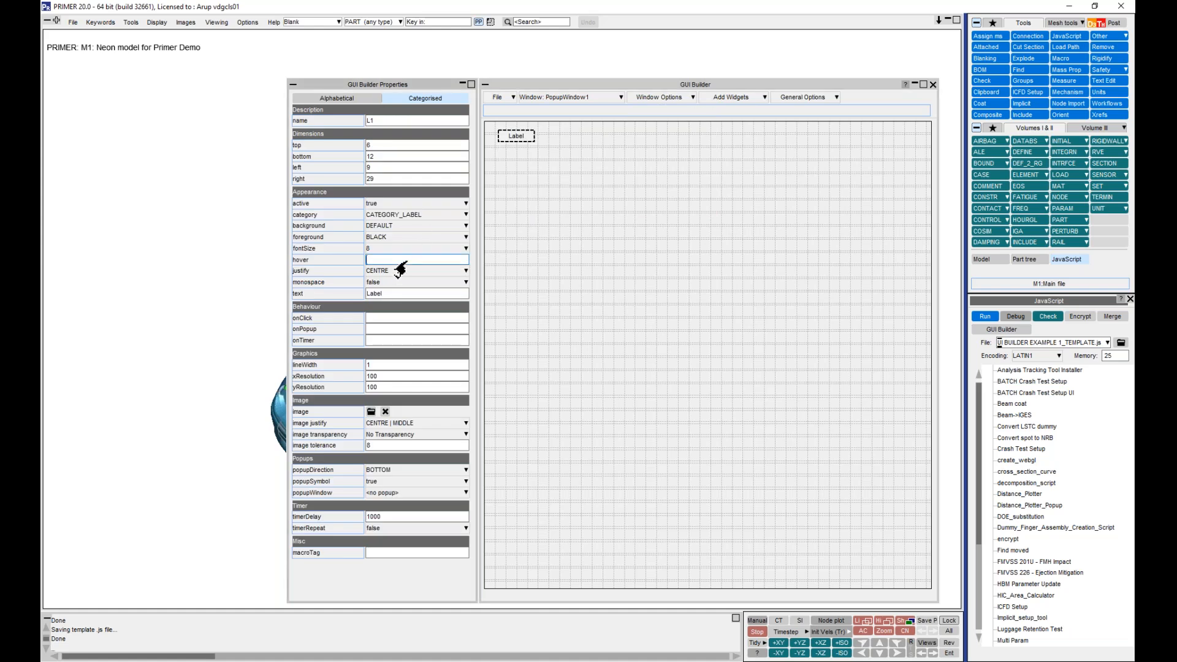
{"action": "double_click", "coordinate": [389, 294]}
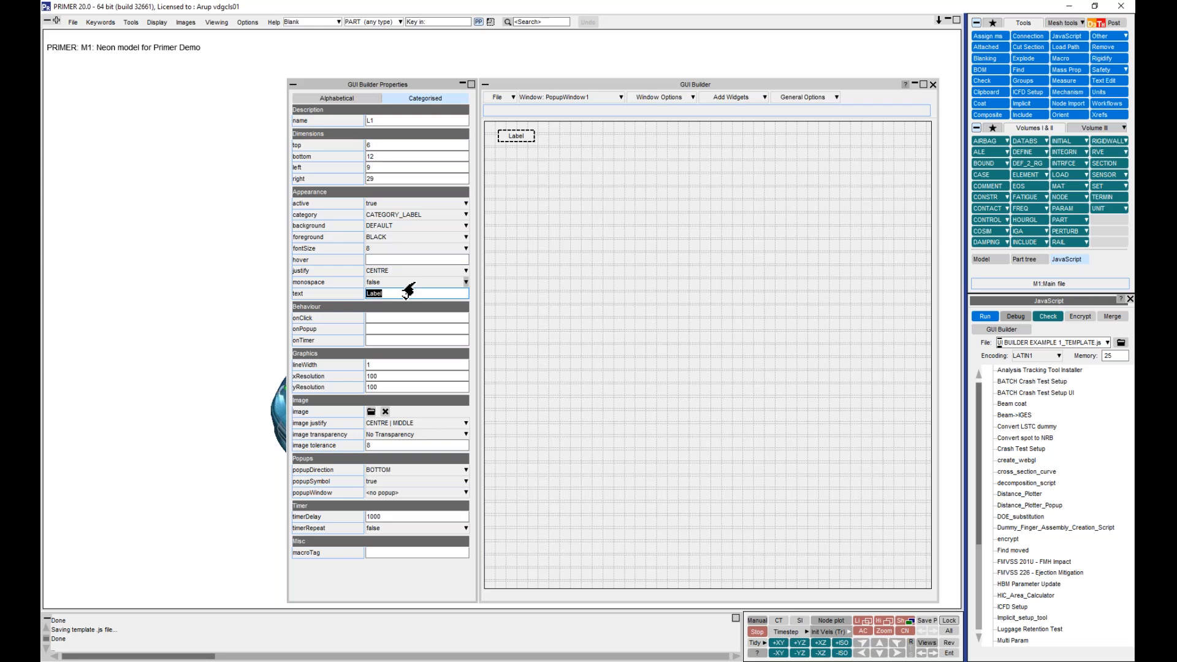
{"action": "type", "text": "D"}
Insert a second label in PopupWindow1, set its text to "Option2", and move it just below and beside the Option1 label.
{"action": "right_click", "coordinate": [518, 212]}
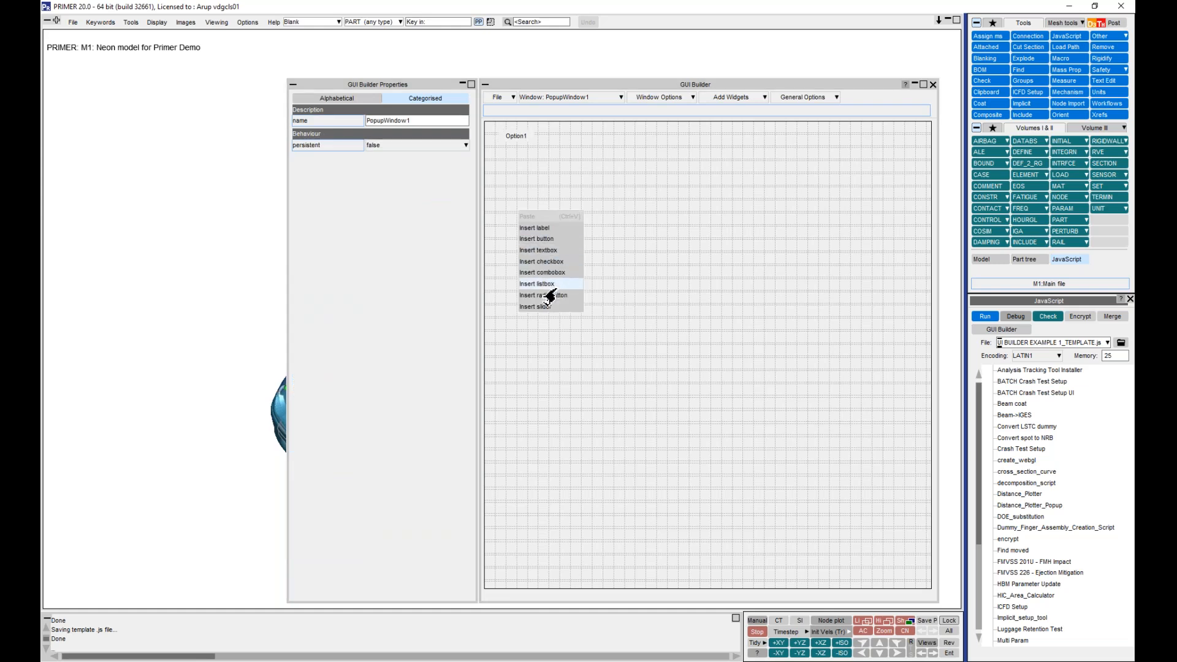
{"action": "left_click", "coordinate": [547, 229]}
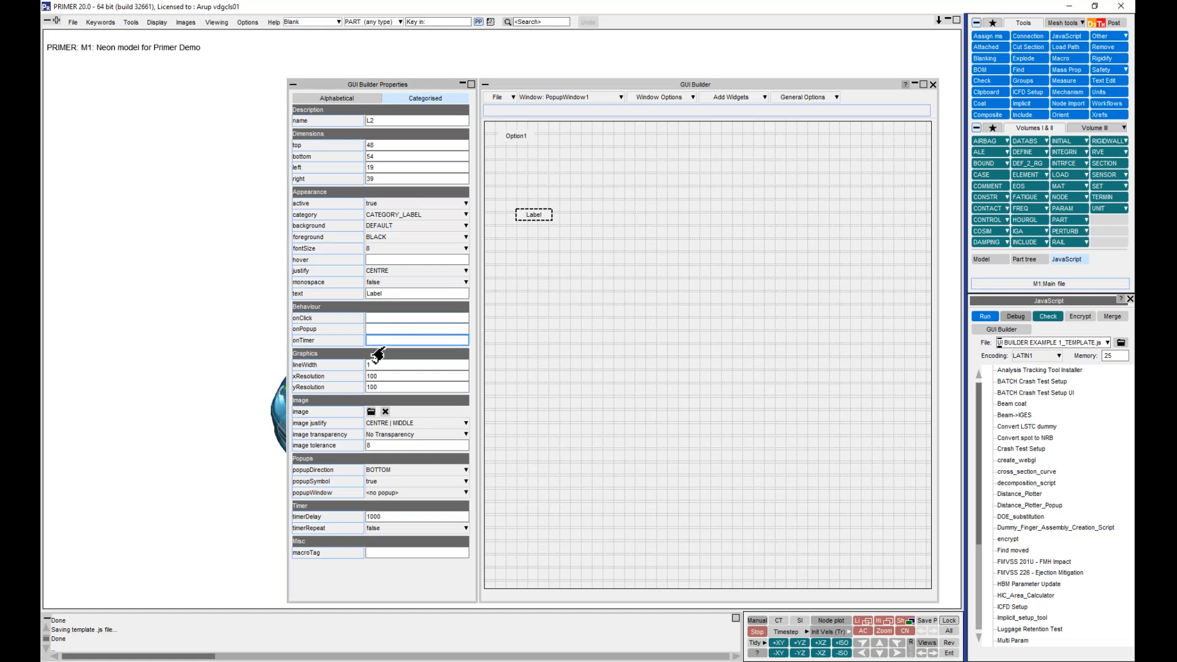
{"action": "double_click", "coordinate": [431, 298]}
{"action": "type", "text": "Option 2"}
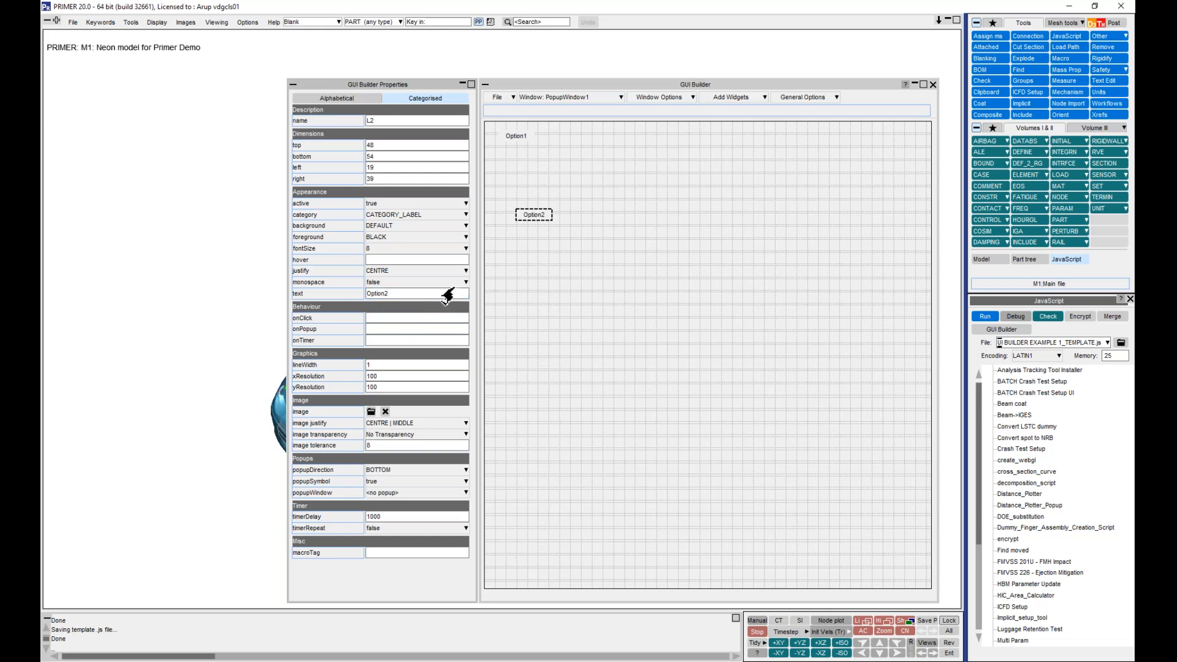
{"action": "left_click", "coordinate": [531, 218]}
{"action": "left_click_drag", "start_coordinate": [533, 215], "coordinate": [552, 149]}
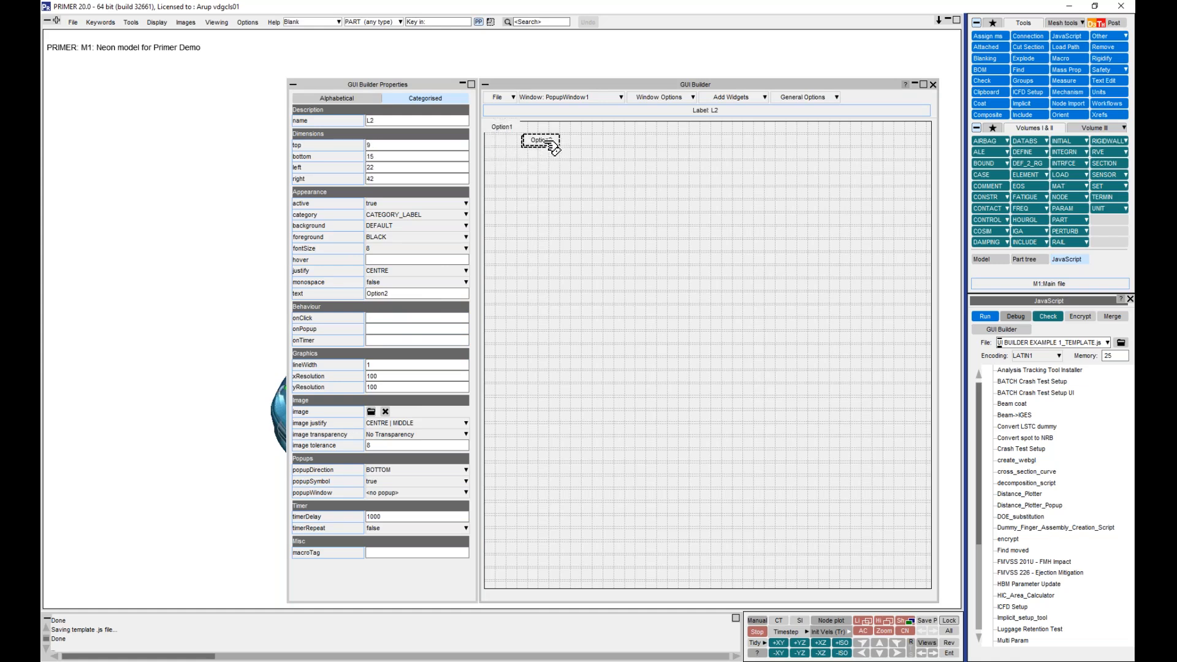
{"action": "left_click", "coordinate": [581, 179]}
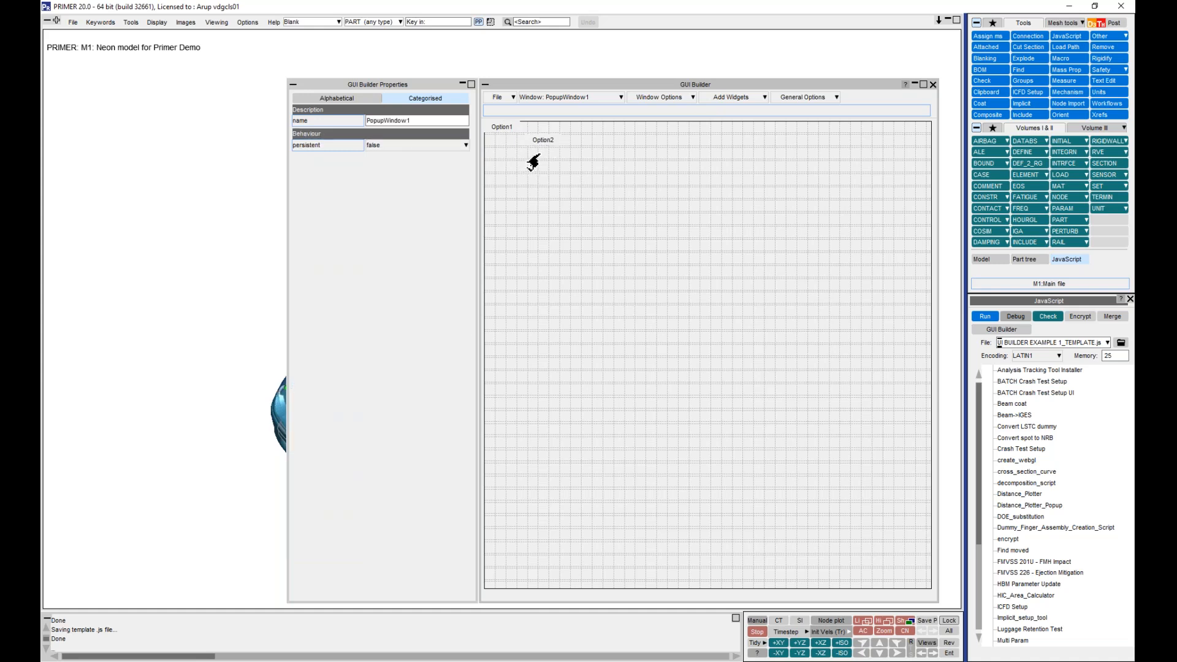
Return to Window1 and assign PopupWindow1 as the popup window of the Popup Test label.
{"action": "left_click", "coordinate": [620, 98]}
{"action": "left_click", "coordinate": [591, 120]}
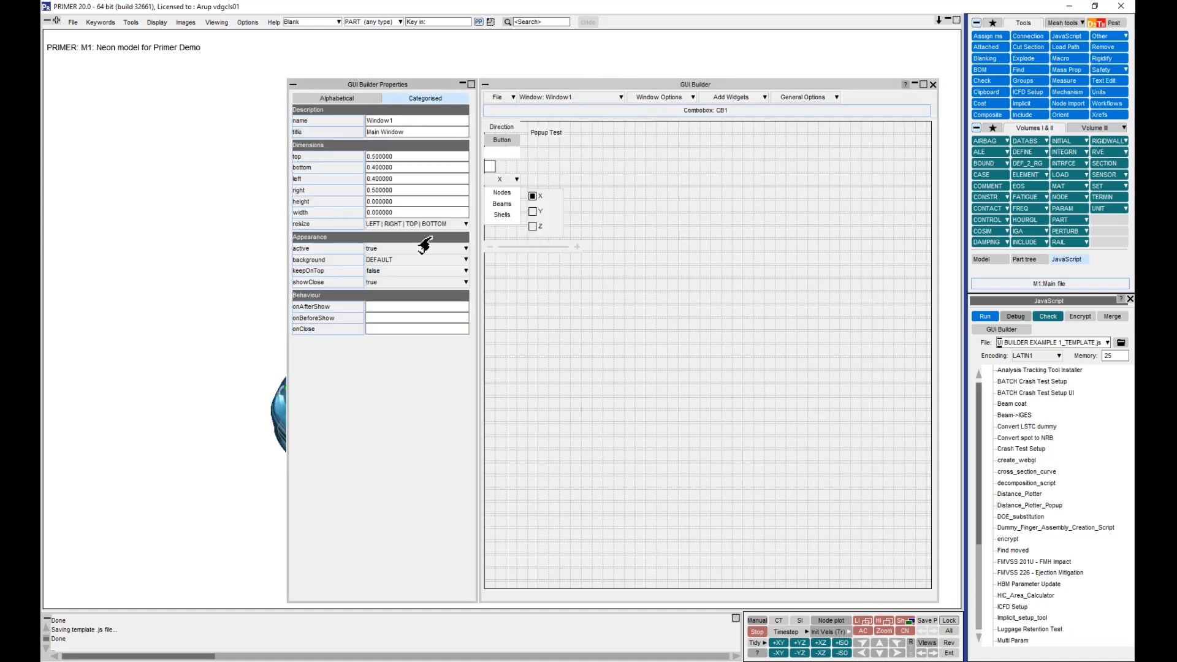
{"action": "left_click", "coordinate": [558, 135]}
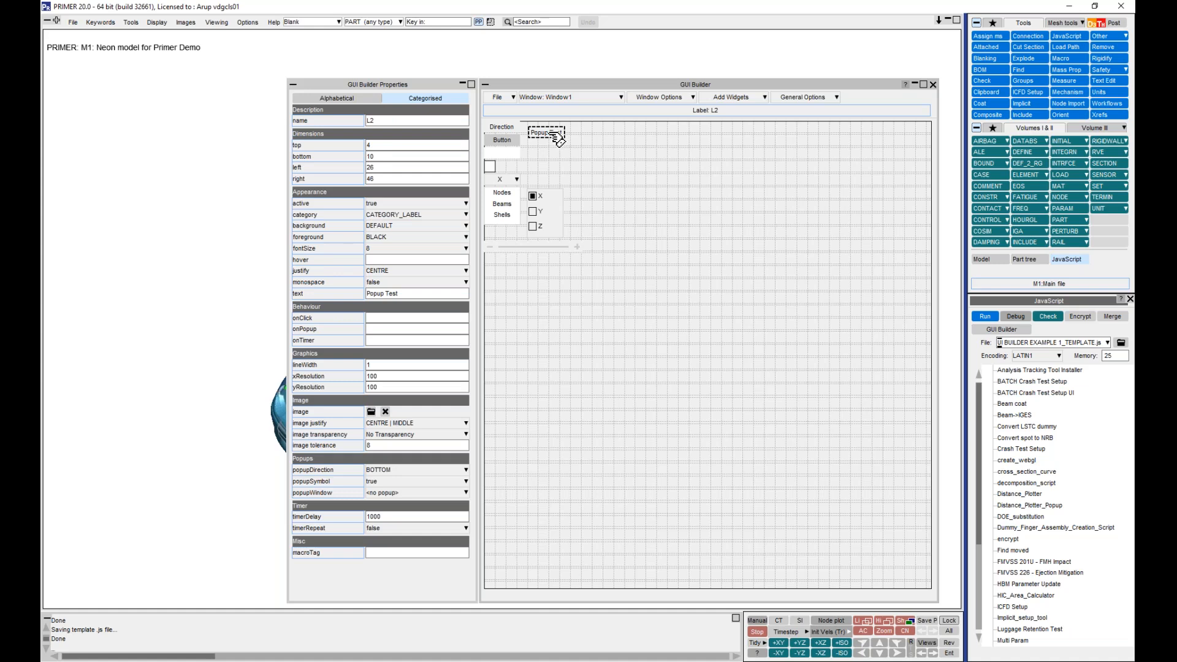
{"action": "left_click", "coordinate": [389, 496]}
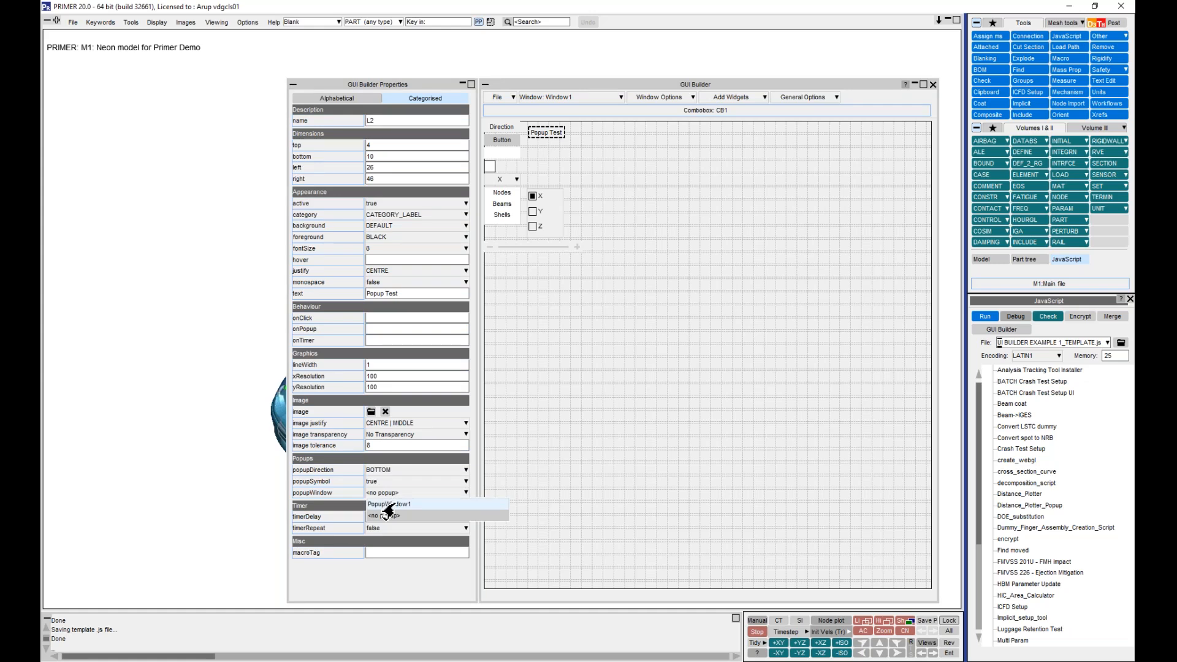
{"action": "left_click", "coordinate": [388, 504]}
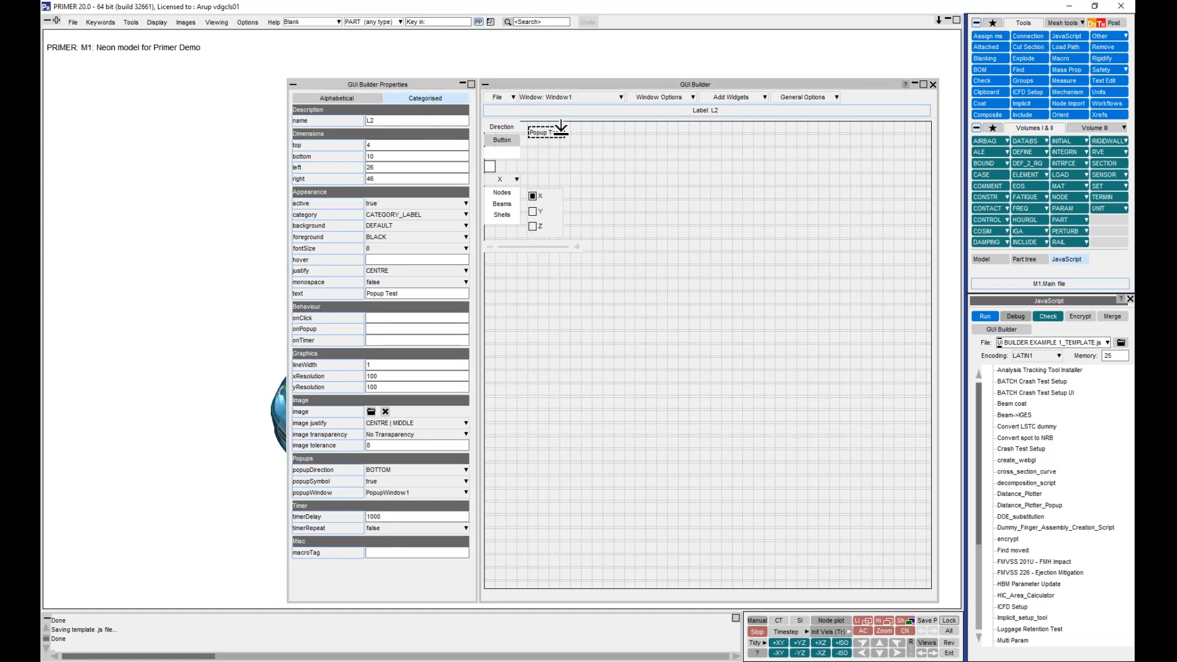
{"action": "left_click", "coordinate": [592, 150]}
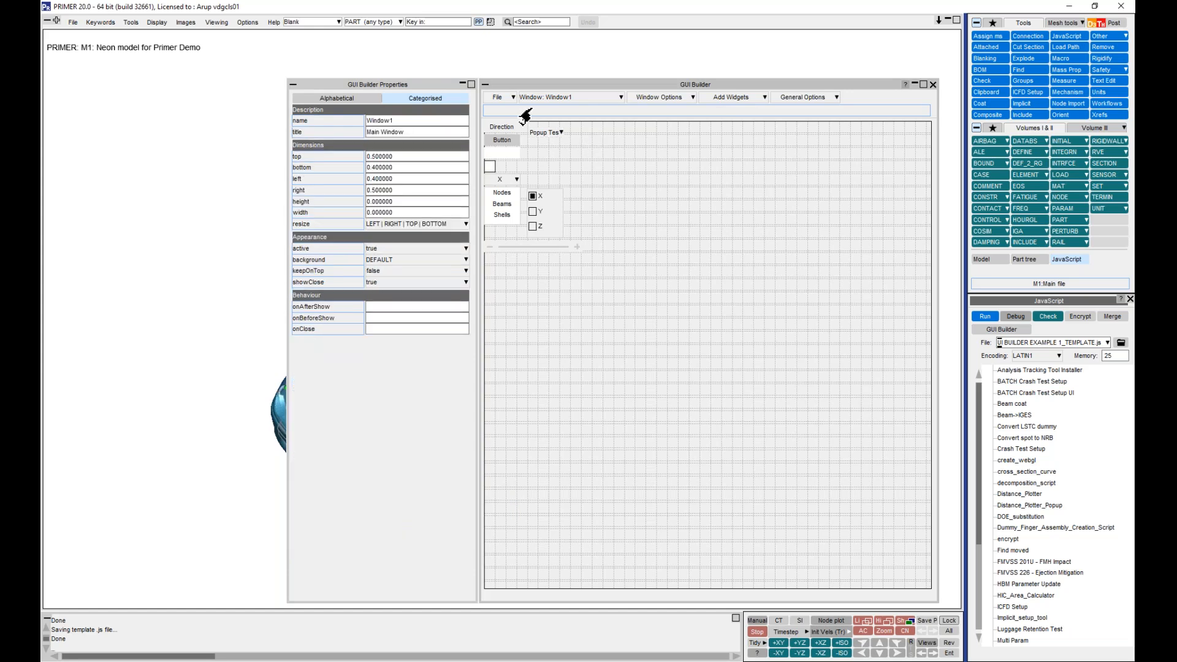
Widen the Popup Test label by extending its right edge to 53.
{"action": "left_click", "coordinate": [498, 98]}
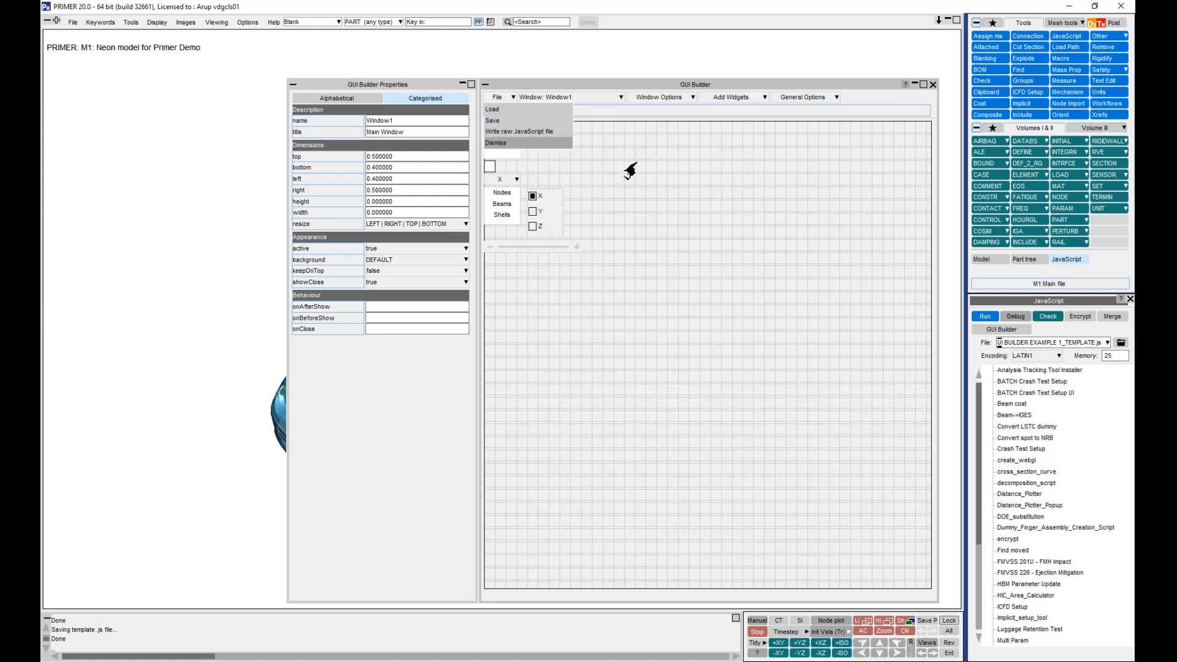
{"action": "left_click", "coordinate": [630, 172]}
{"action": "left_click", "coordinate": [549, 133]}
{"action": "left_click_drag", "start_coordinate": [562, 131], "coordinate": [578, 132]}
Save the GUI over the existing file "GUI BUILDER EXAMPLE 1.jsi".
{"action": "left_click", "coordinate": [498, 97]}
{"action": "left_click", "coordinate": [493, 121]}
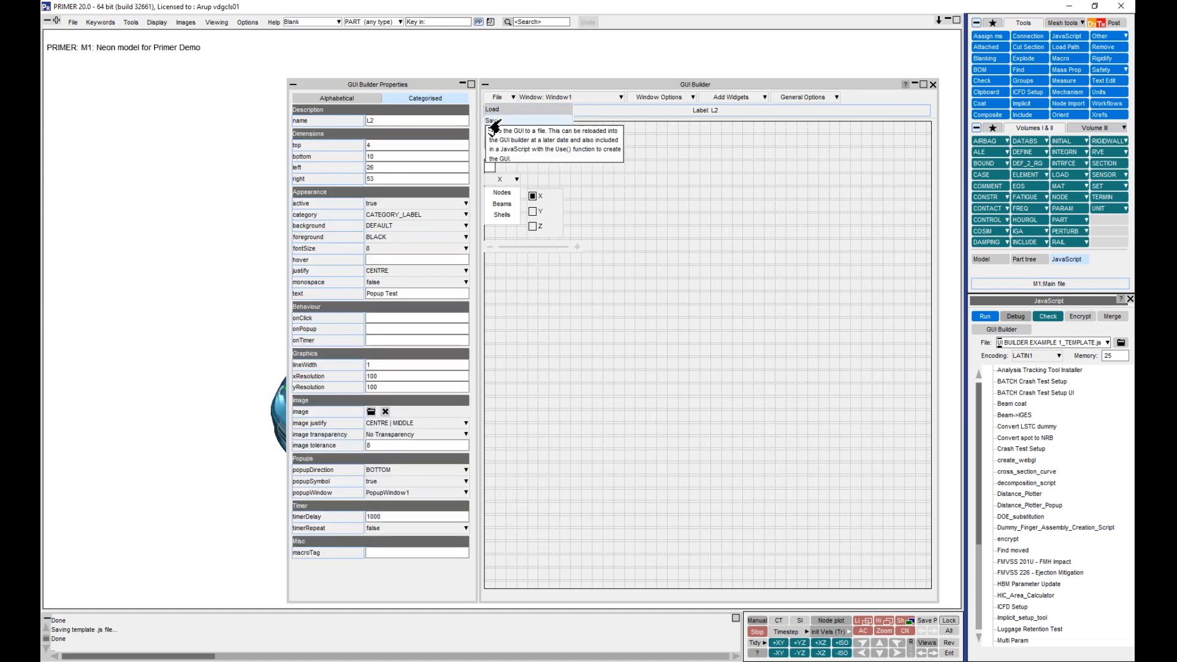
{"action": "left_click", "coordinate": [267, 132]}
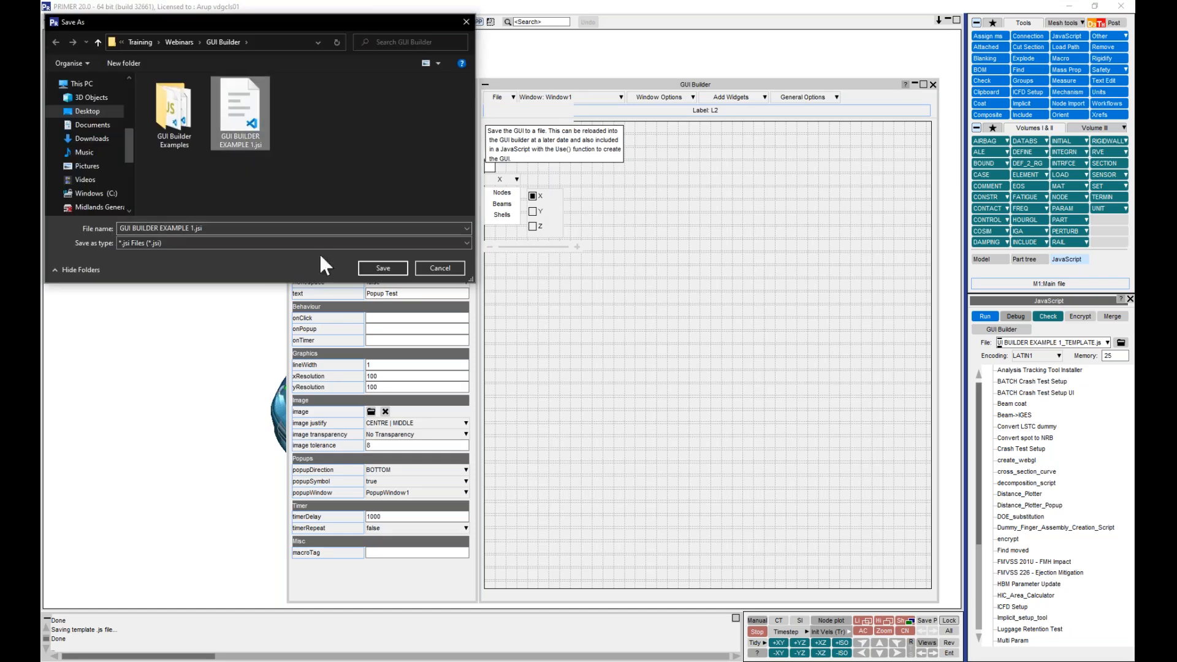
{"action": "left_click", "coordinate": [377, 269]}
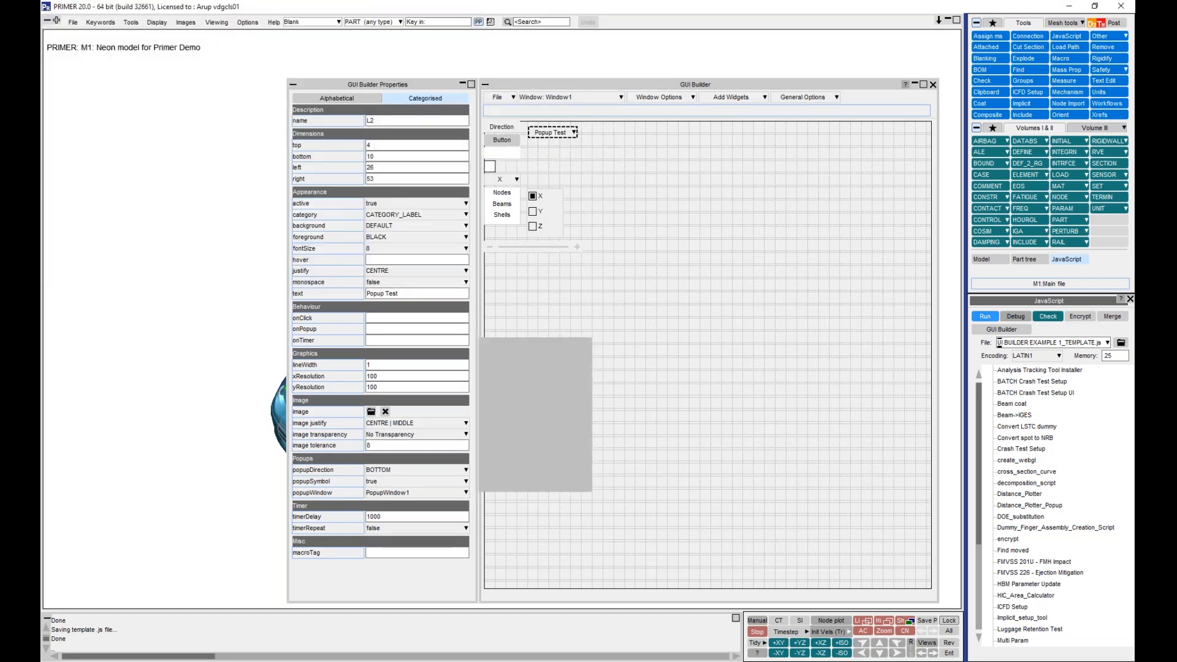
Test the Popup Test label's popup in the running template script's Main Window, and close that window.
{"action": "left_click", "coordinate": [567, 365]}
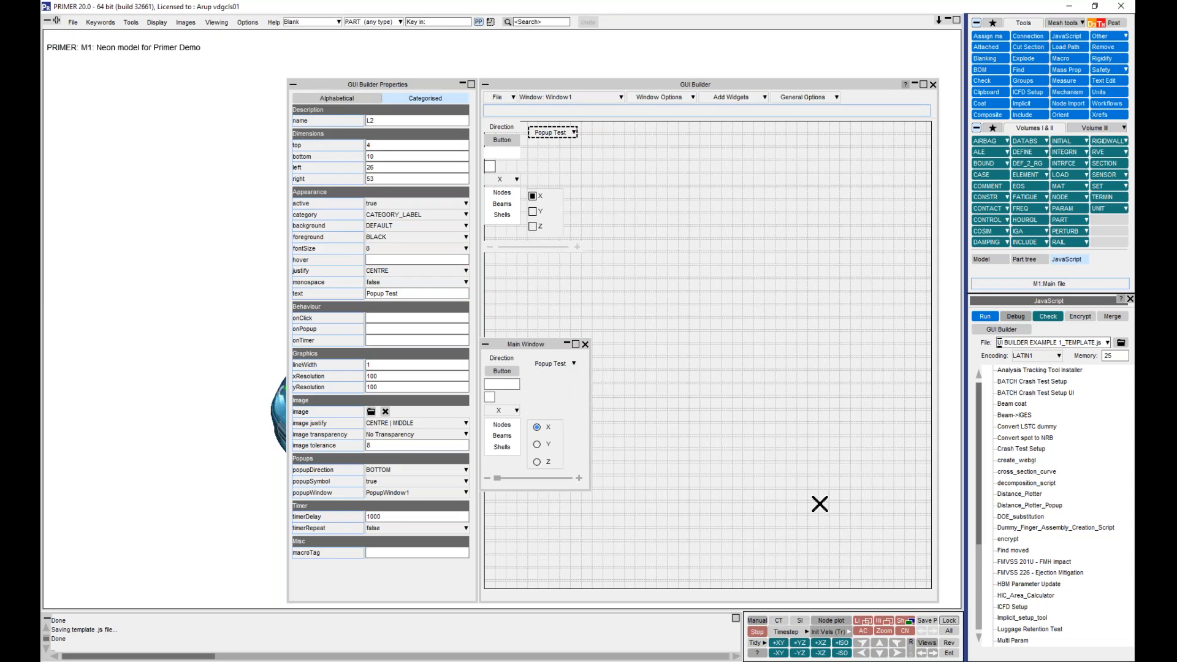
{"action": "left_click", "coordinate": [936, 623]}
{"action": "left_click", "coordinate": [585, 344]}
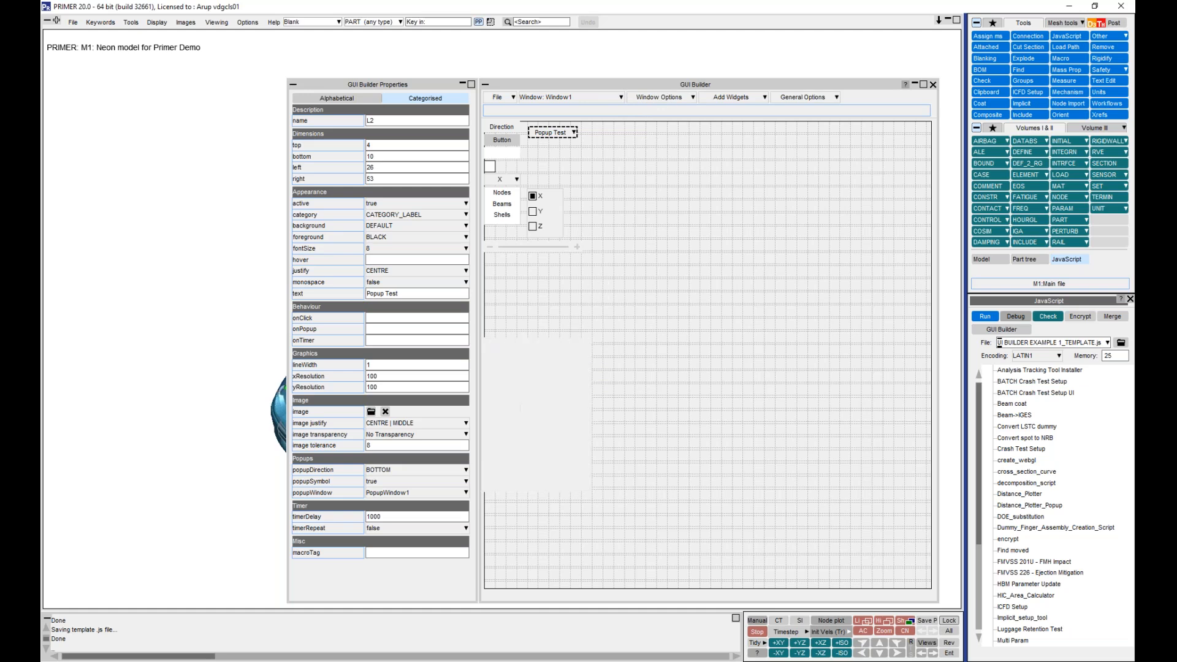
Insert a new label in Window1 and position it below the Popup Test label, above the X radio button option.
{"action": "left_click", "coordinate": [694, 237]}
{"action": "left_click", "coordinate": [689, 98]}
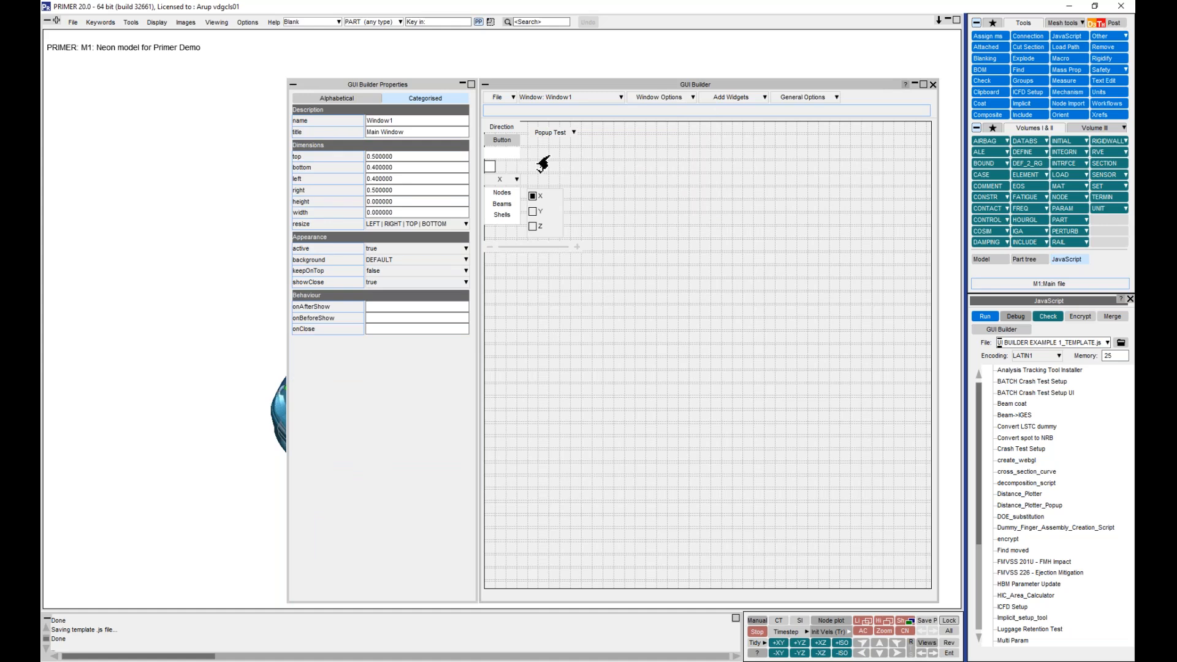
{"action": "right_click", "coordinate": [552, 158]}
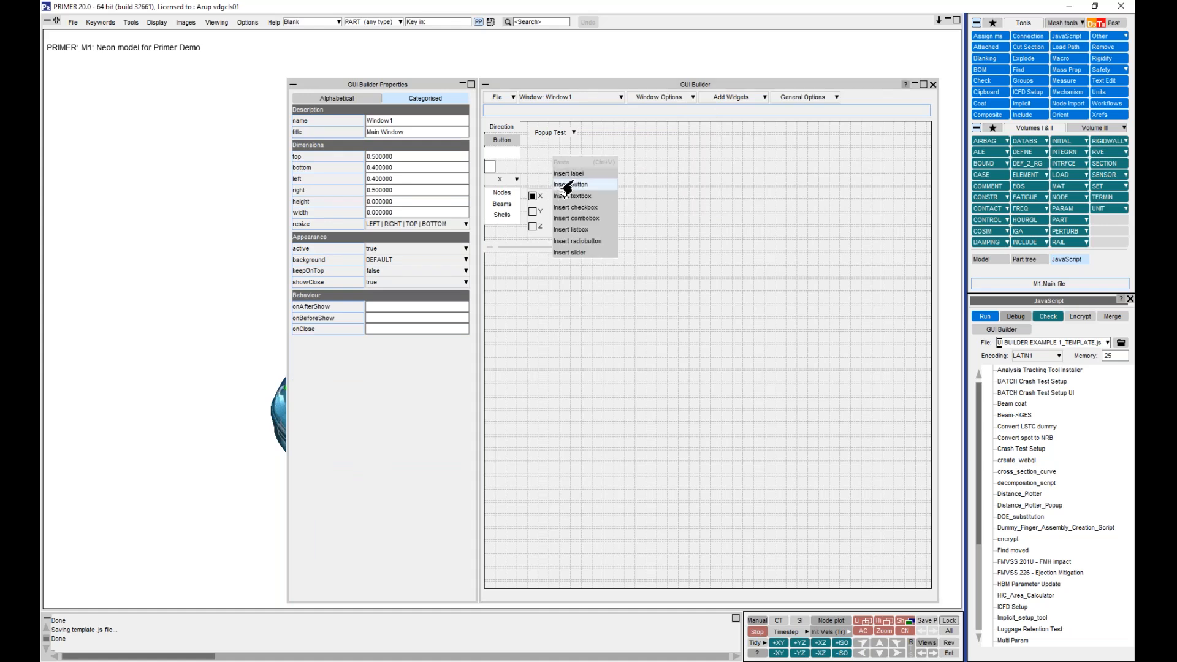
{"action": "left_click", "coordinate": [569, 174]}
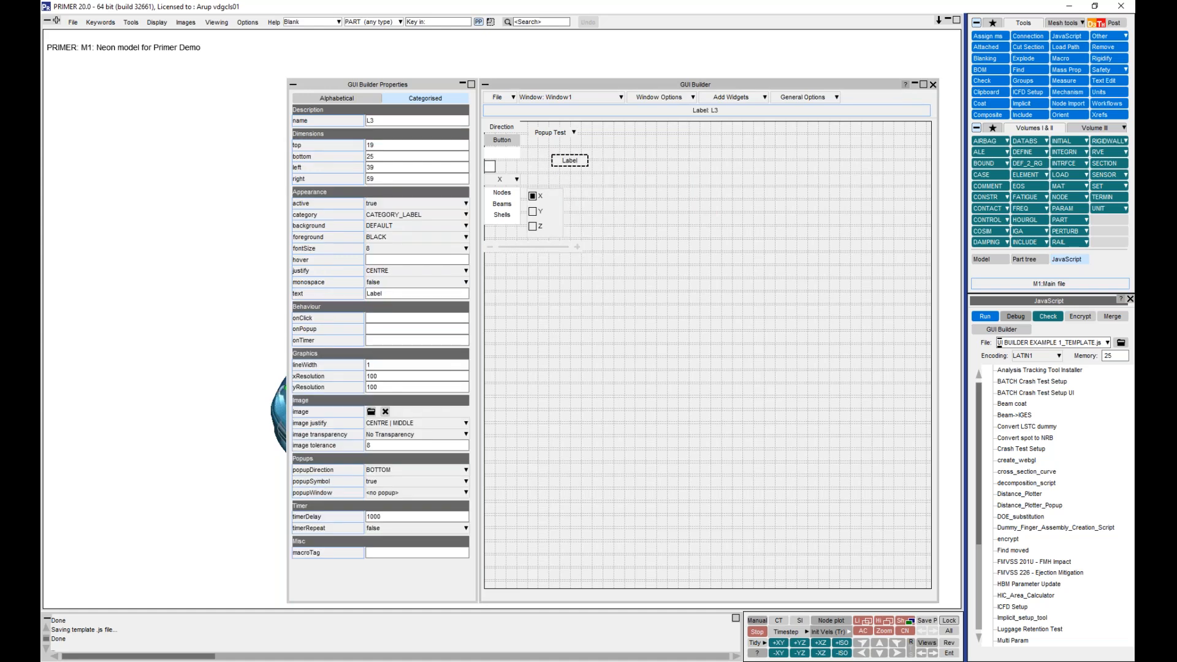
{"action": "left_click_drag", "start_coordinate": [573, 162], "coordinate": [577, 178]}
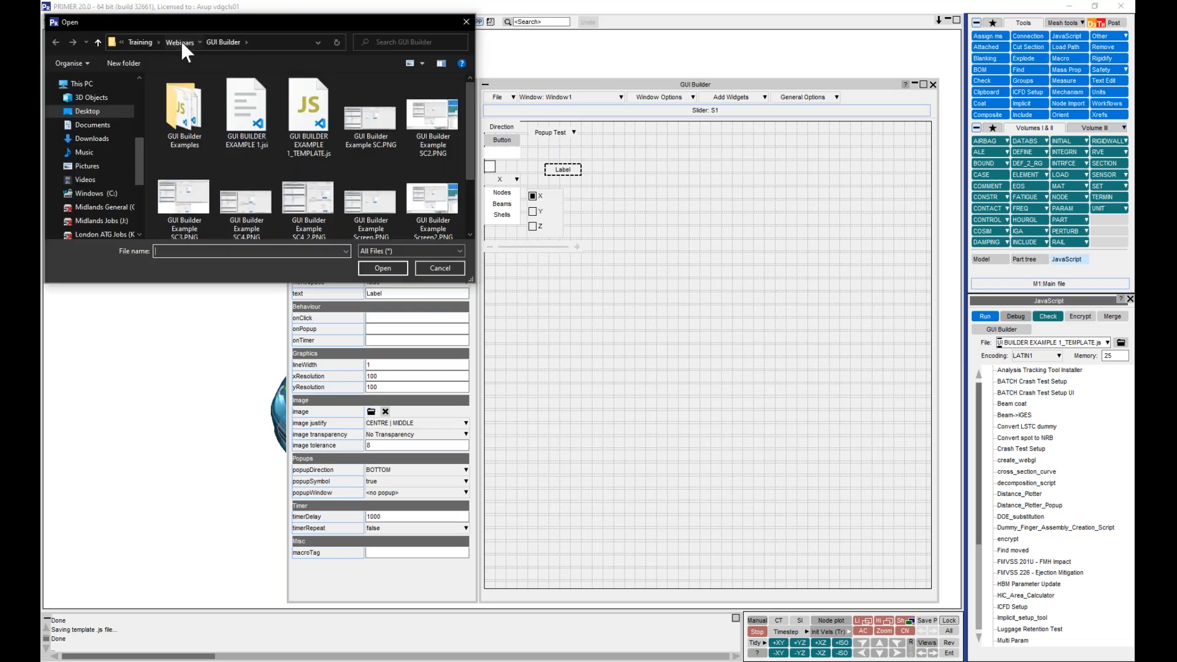
Load "folder_icon_16.bmp" from the Webinar Examples folder as the new label's image.
{"action": "left_click", "coordinate": [179, 38]}
{"action": "double_click", "coordinate": [180, 96]}
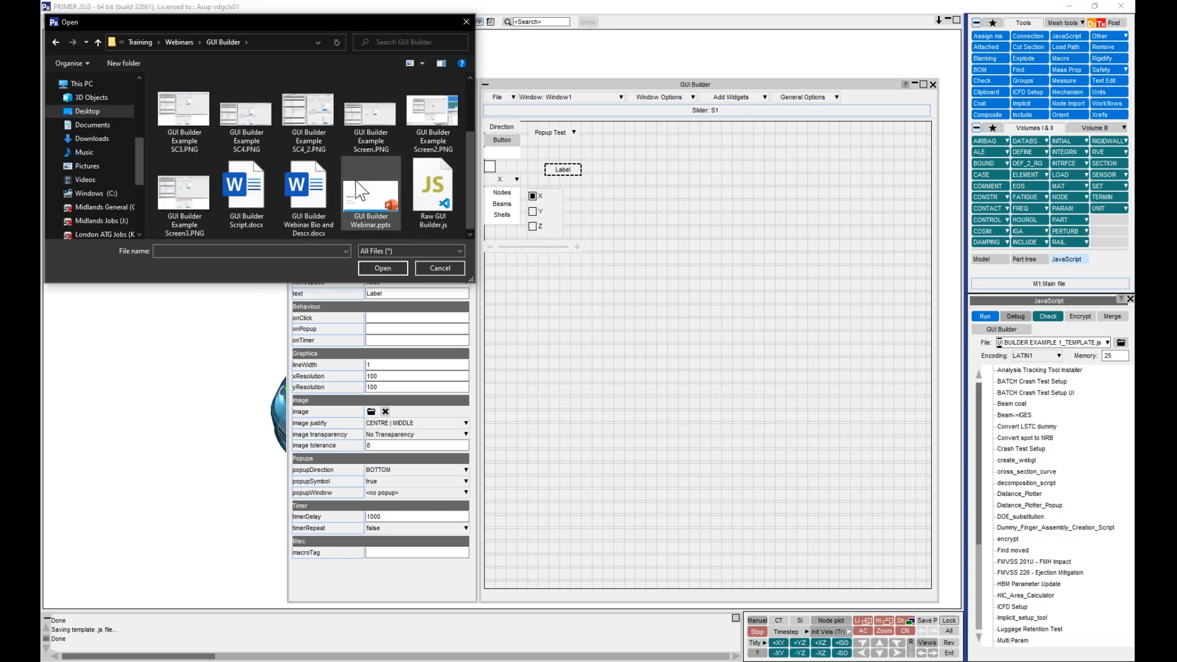
{"action": "scroll", "coordinate": [285, 155], "scroll_direction": "up", "scroll_amount": 2}
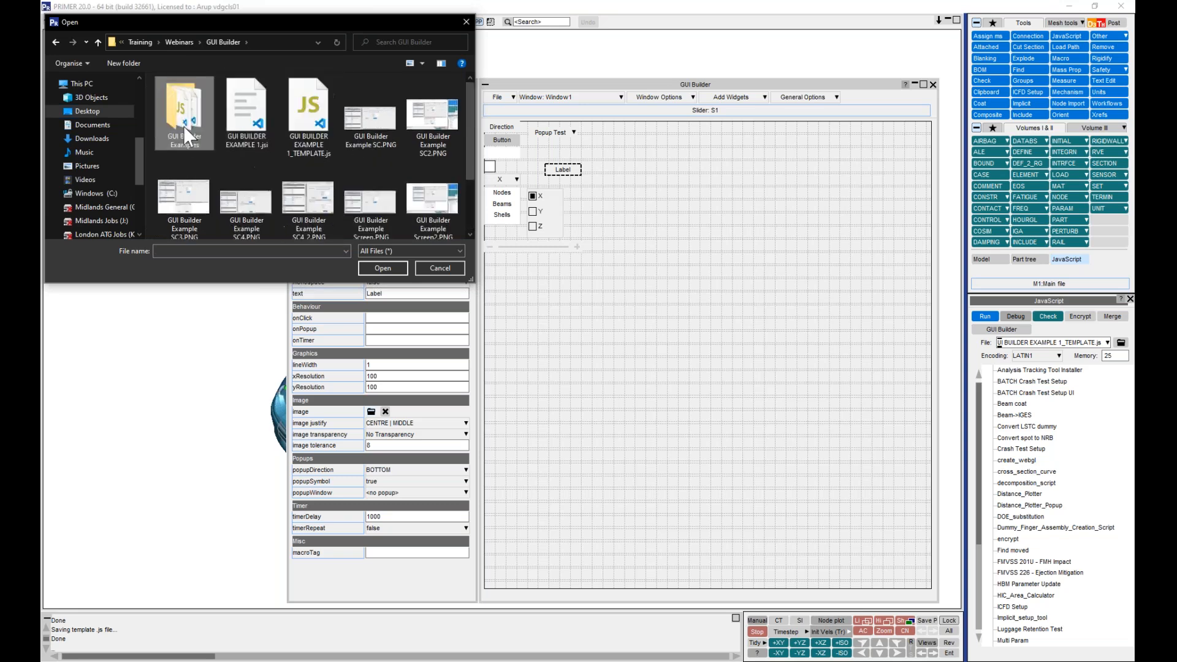
{"action": "double_click", "coordinate": [183, 126]}
{"action": "double_click", "coordinate": [219, 119]}
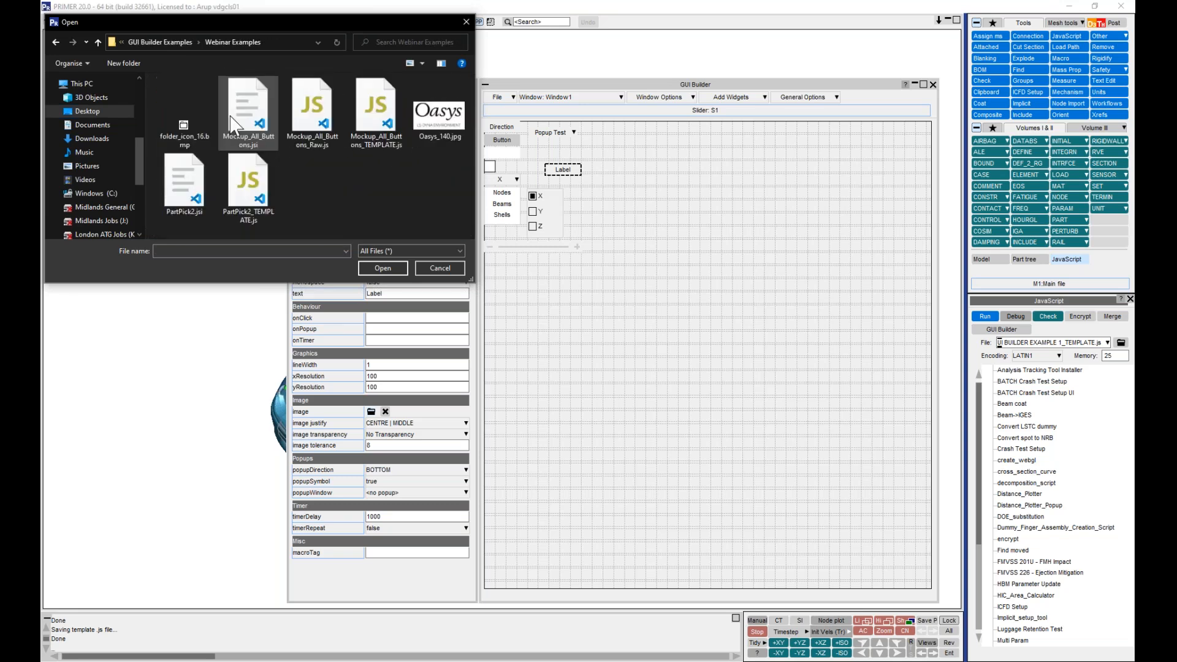
{"action": "left_click", "coordinate": [186, 127]}
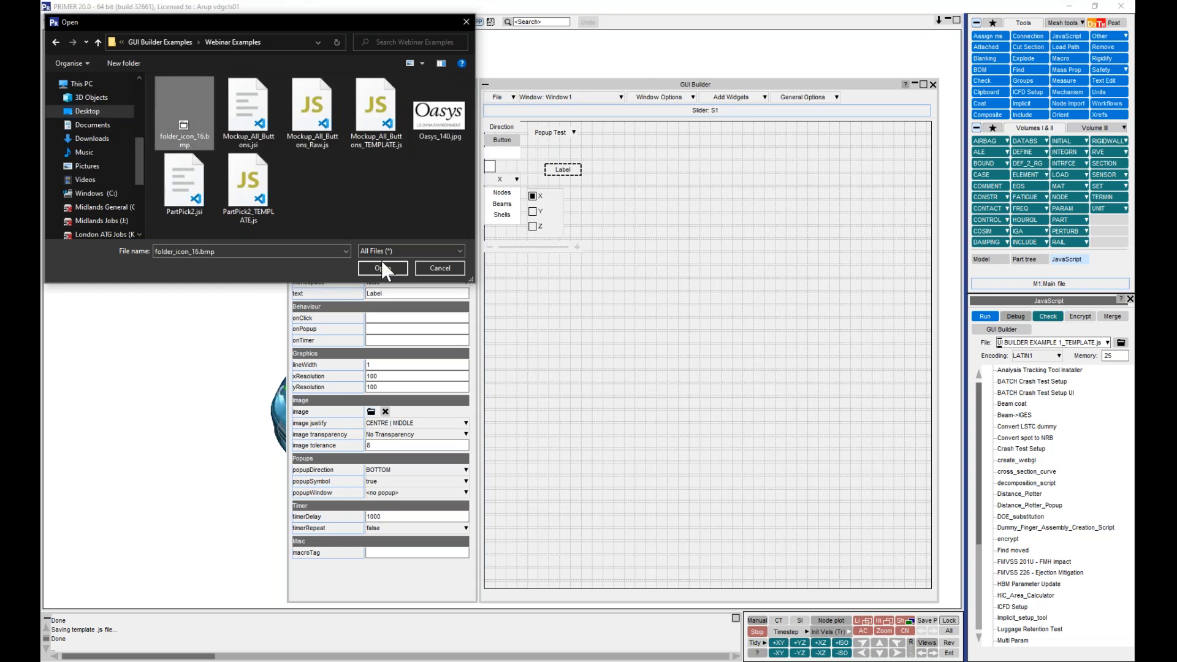
{"action": "left_click", "coordinate": [383, 268]}
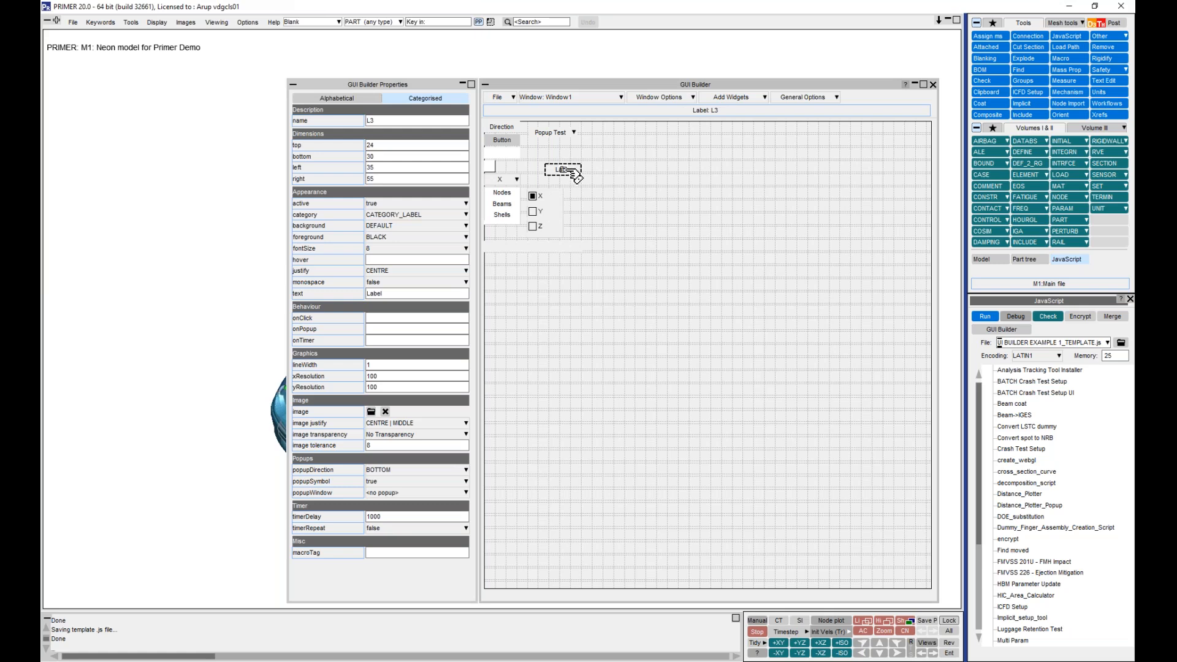
Clear the image label's text, then shrink it and move it beside the textbox, at top 15, bottom 21, left 24, right 32.
{"action": "double_click", "coordinate": [390, 294]}
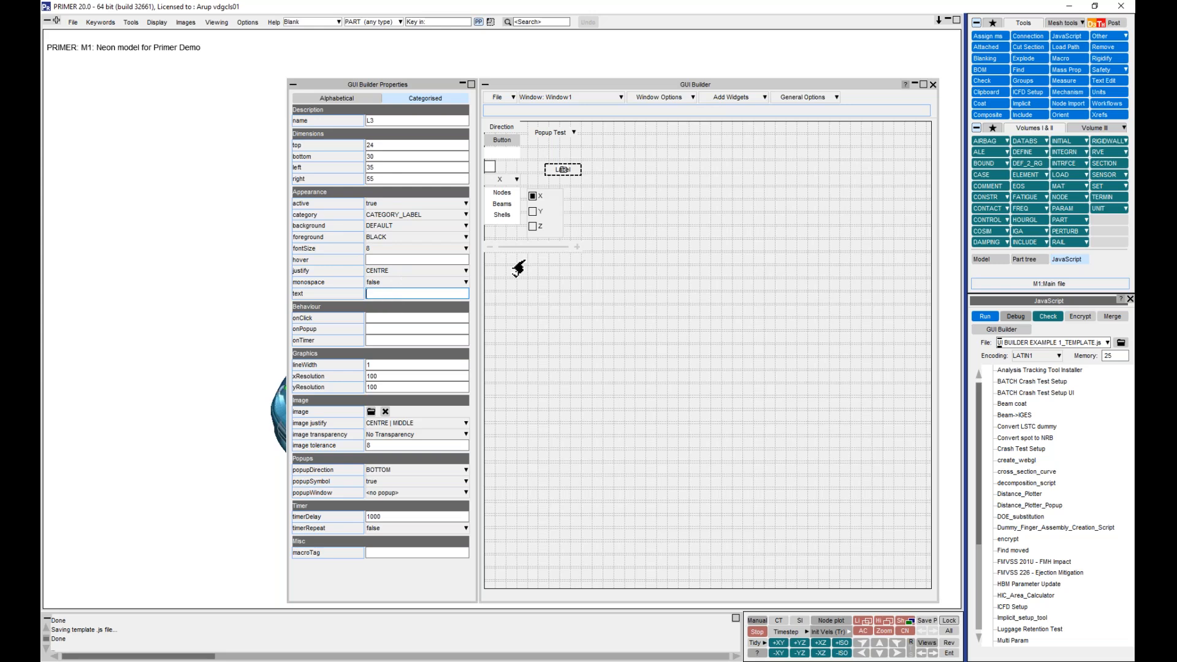
{"action": "left_click", "coordinate": [536, 313]}
{"action": "left_click", "coordinate": [575, 177]}
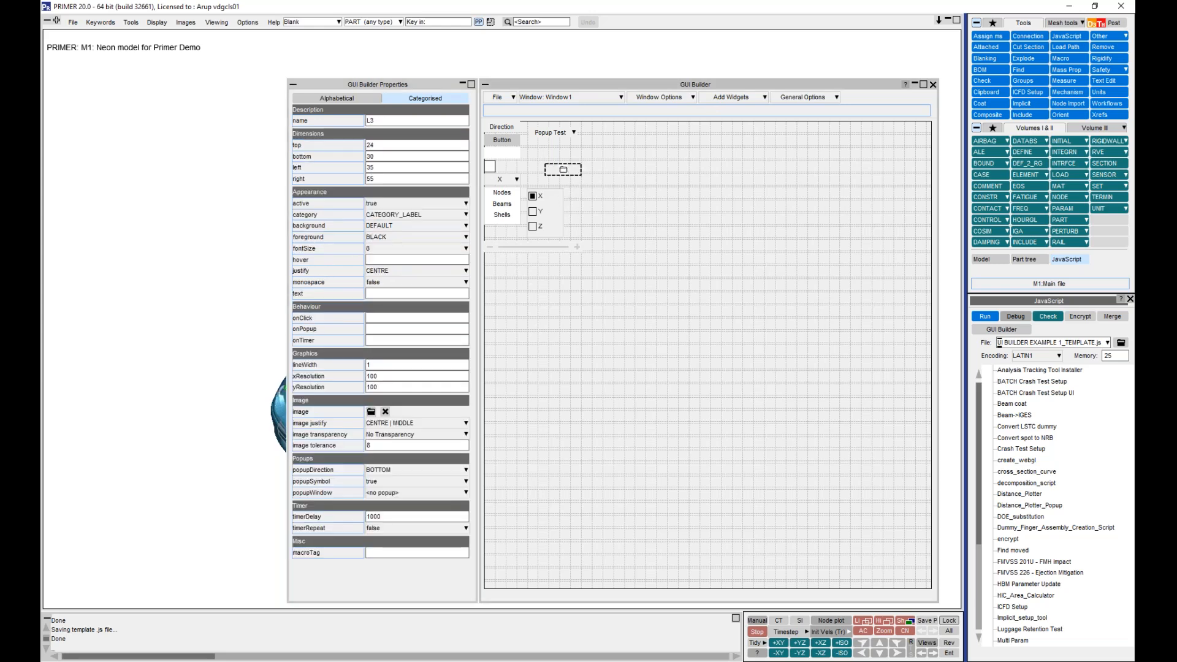
{"action": "left_click_drag", "start_coordinate": [579, 176], "coordinate": [542, 160]}
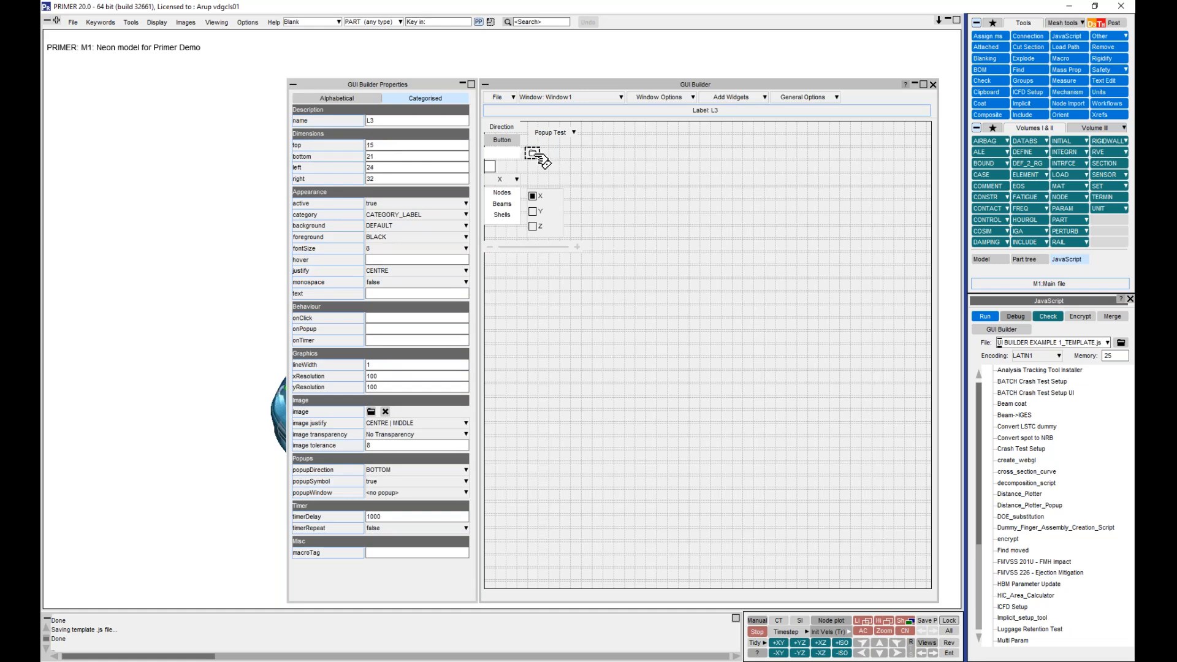
{"action": "left_click", "coordinate": [546, 178]}
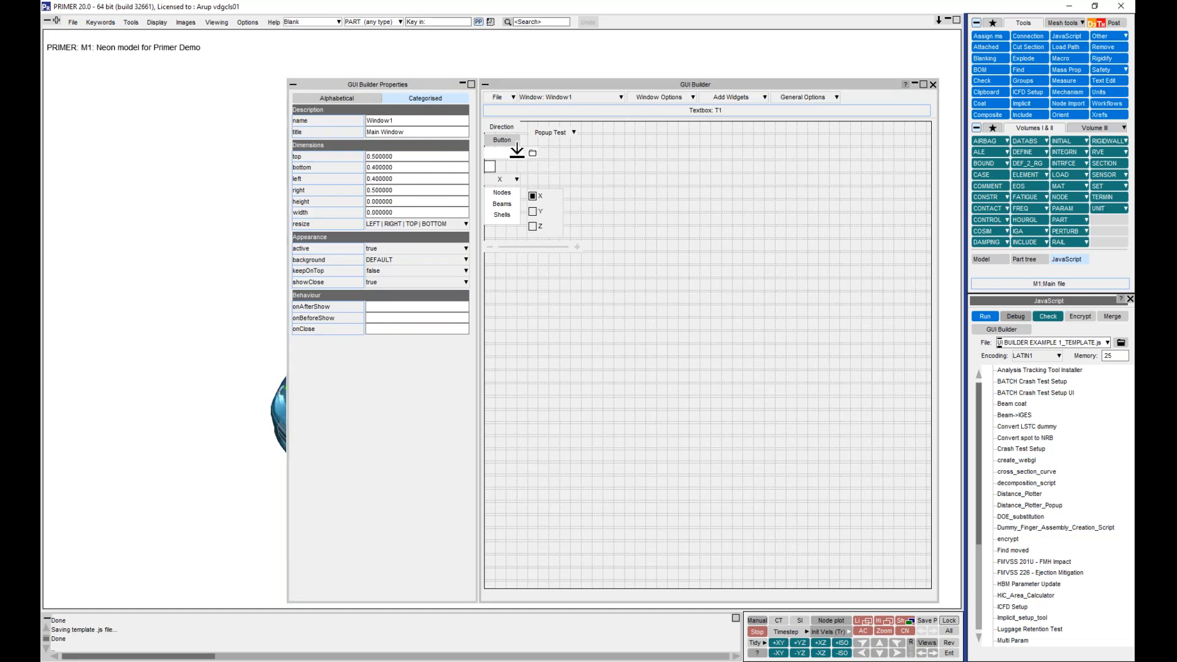
Set the folder icon label's image transparency to Colour RGB(), entering 255 for R and 255 for G.
{"action": "left_click", "coordinate": [531, 153]}
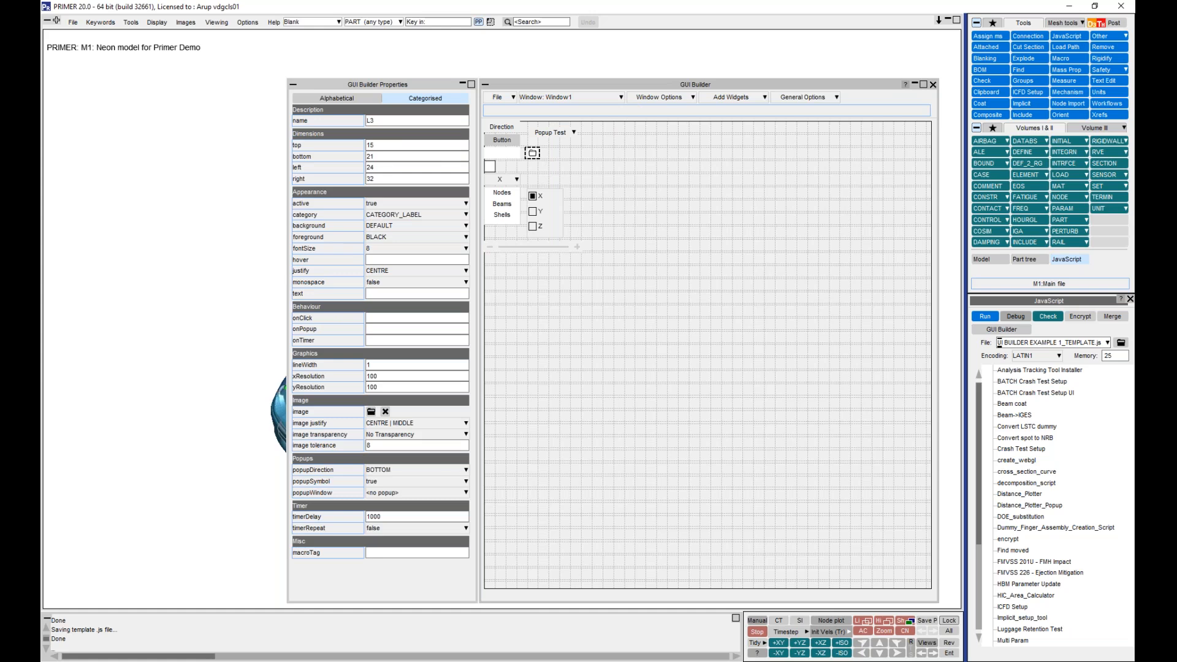
{"action": "left_click", "coordinate": [419, 435]}
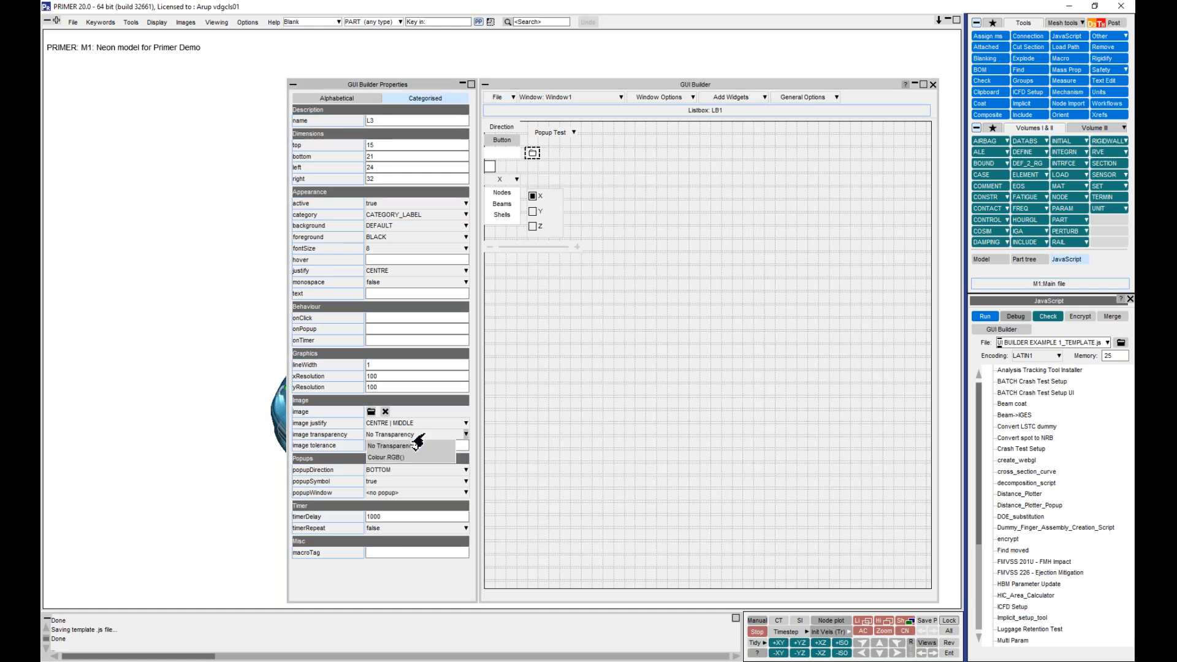
{"action": "left_click", "coordinate": [386, 457]}
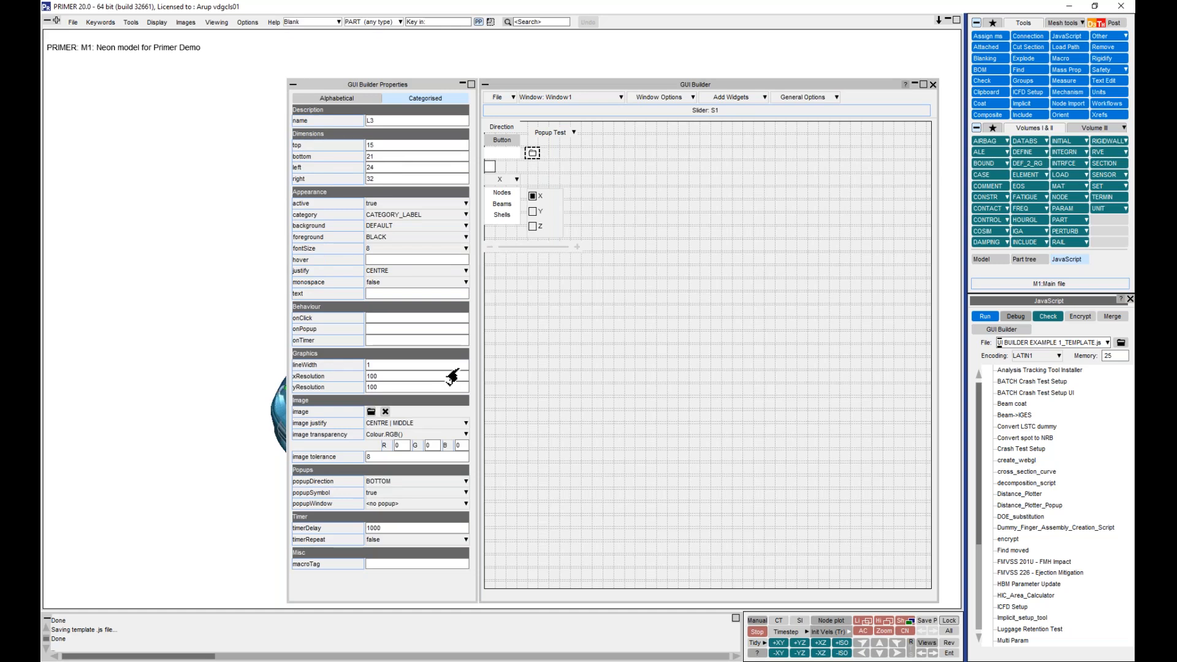
{"action": "left_click", "coordinate": [402, 445]}
{"action": "type", "text": "255"}
{"action": "key", "text": "Tab"}
{"action": "type", "text": "255"}
{"action": "key", "text": "Tab"}
{"action": "key", "text": "Delete"}
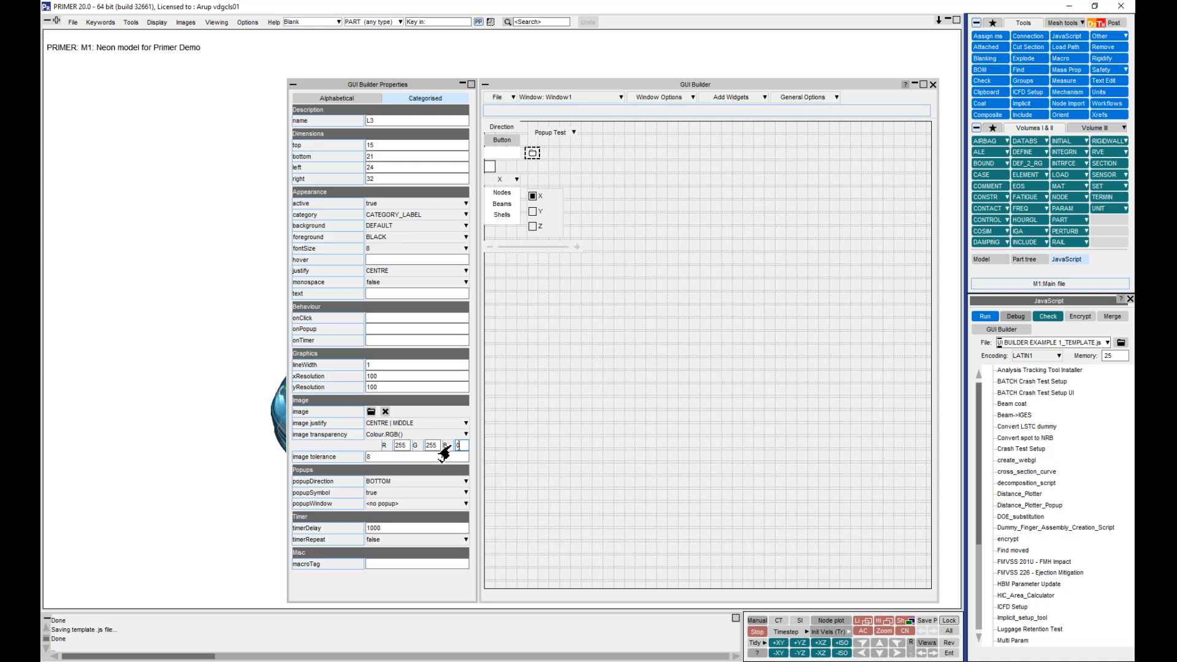
{"action": "left_click", "coordinate": [482, 452]}
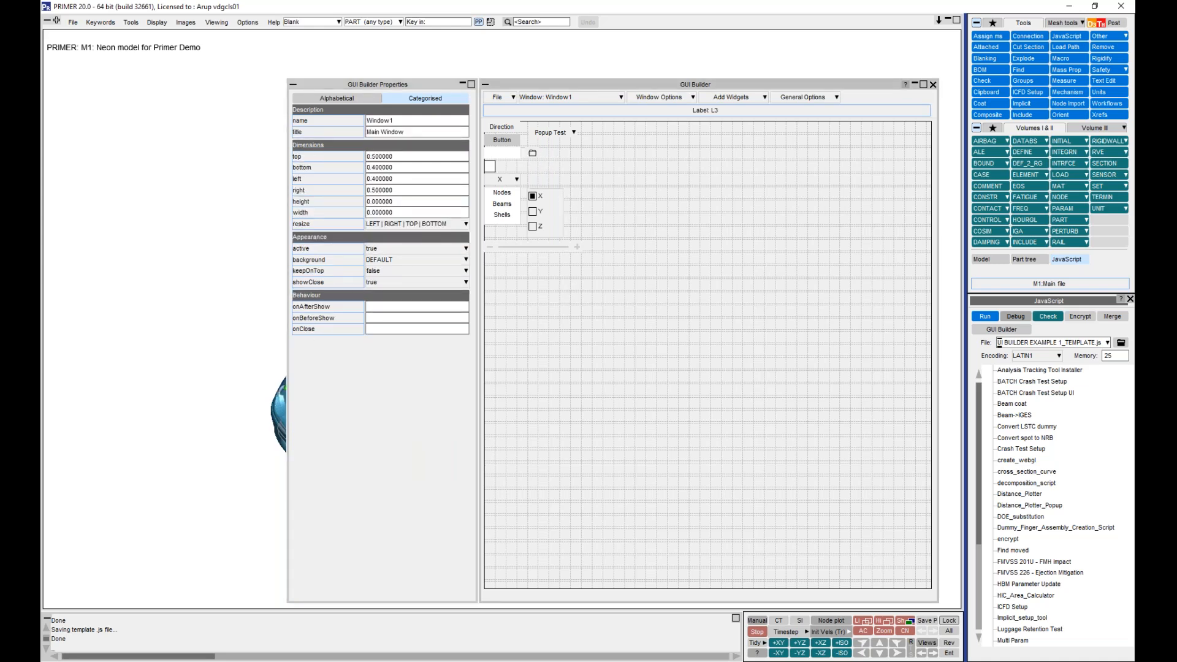
Copy Window1 with all its widgets and paste it as a new main window.
{"action": "left_click", "coordinate": [640, 98]}
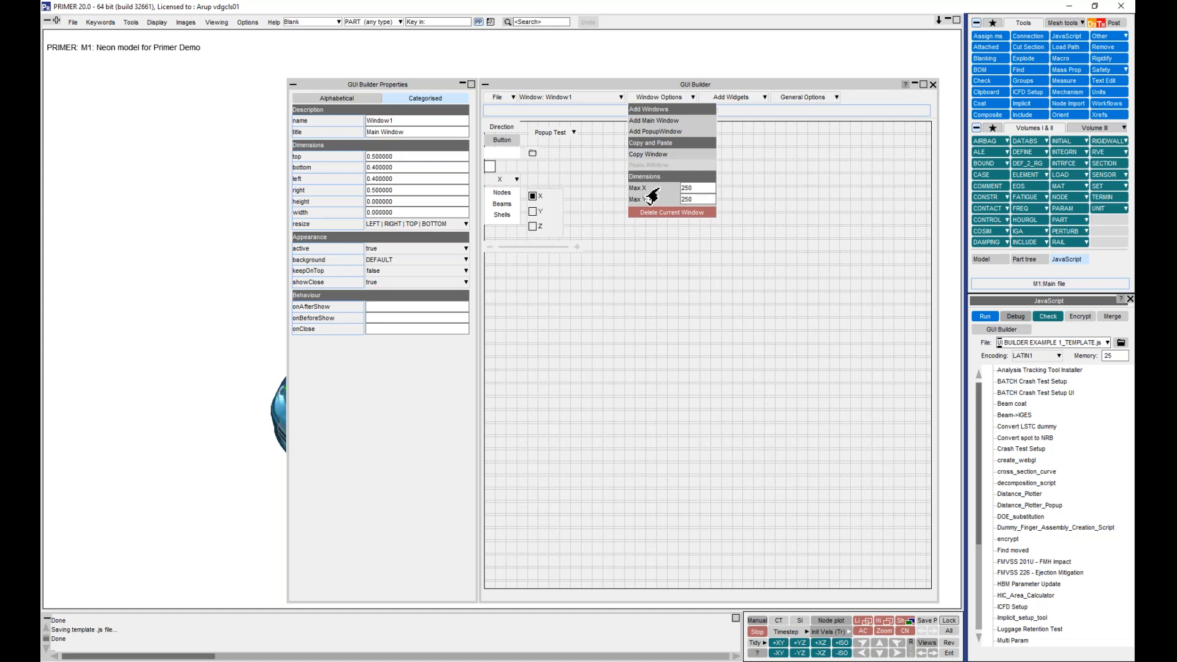
{"action": "left_click", "coordinate": [654, 154]}
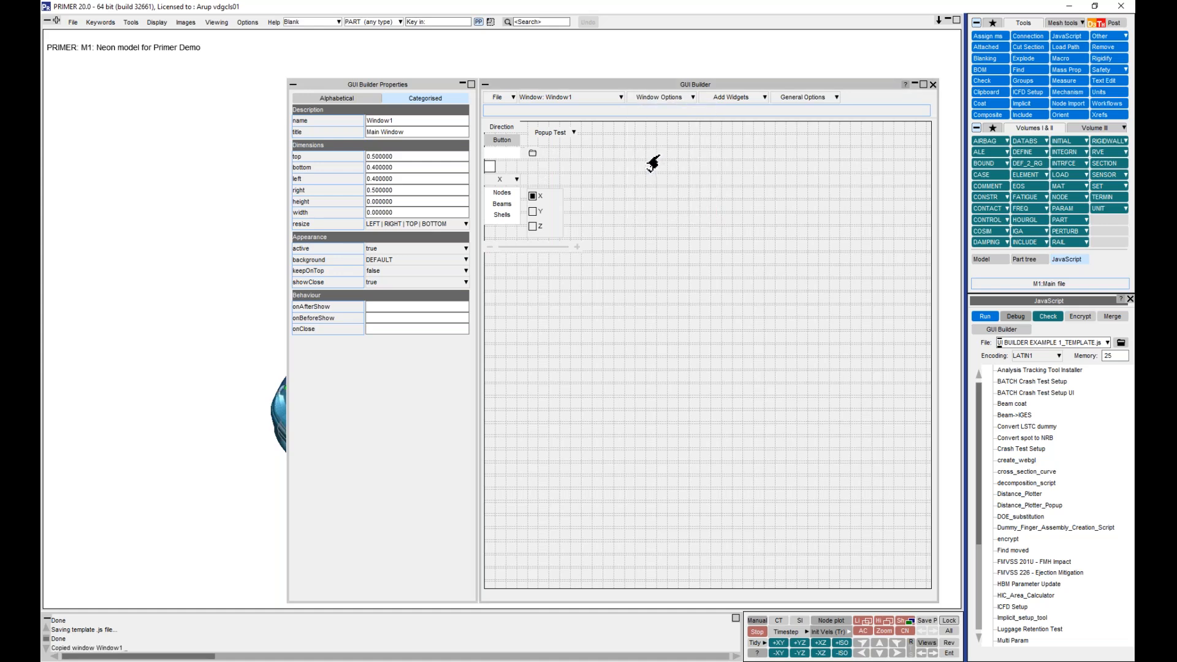
{"action": "left_click", "coordinate": [616, 99]}
{"action": "left_click", "coordinate": [652, 99]}
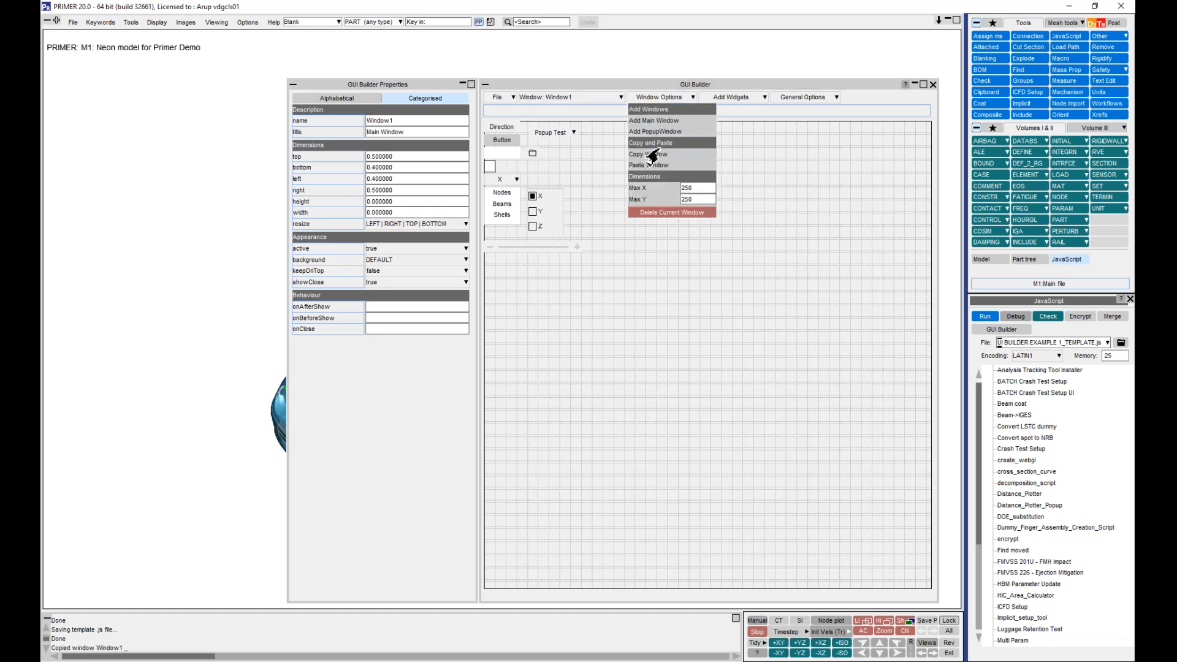
{"action": "left_click", "coordinate": [648, 165]}
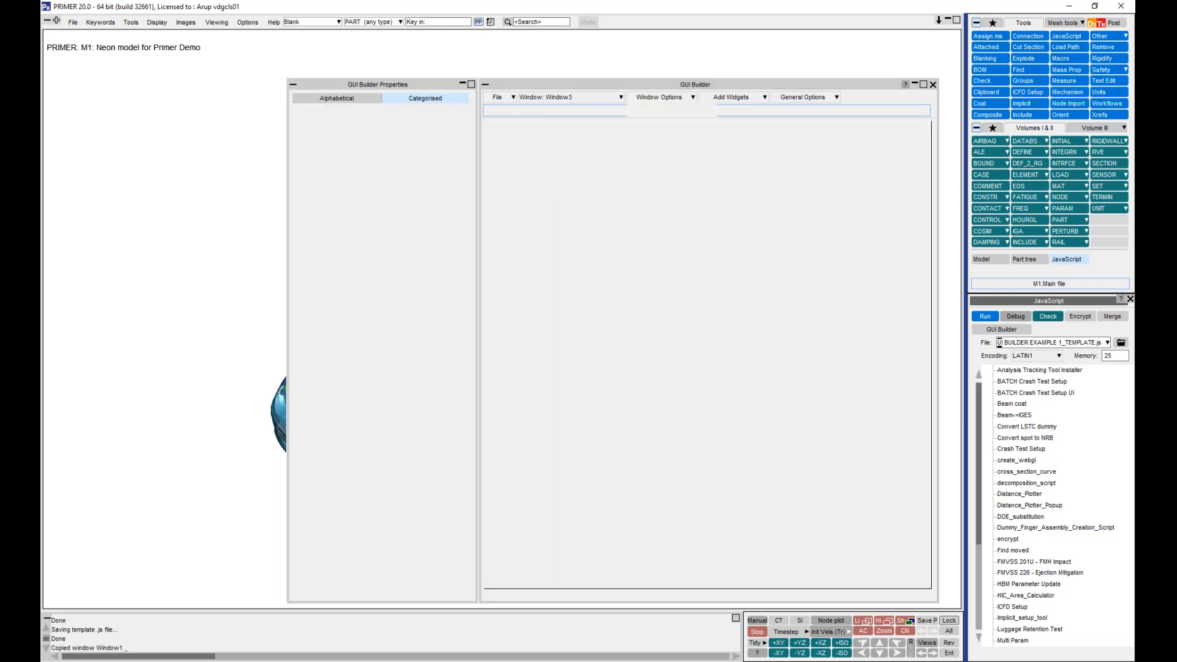
Review the list of main and popup windows, and return to Window1.
{"action": "left_click", "coordinate": [616, 98]}
{"action": "left_click", "coordinate": [597, 158]}
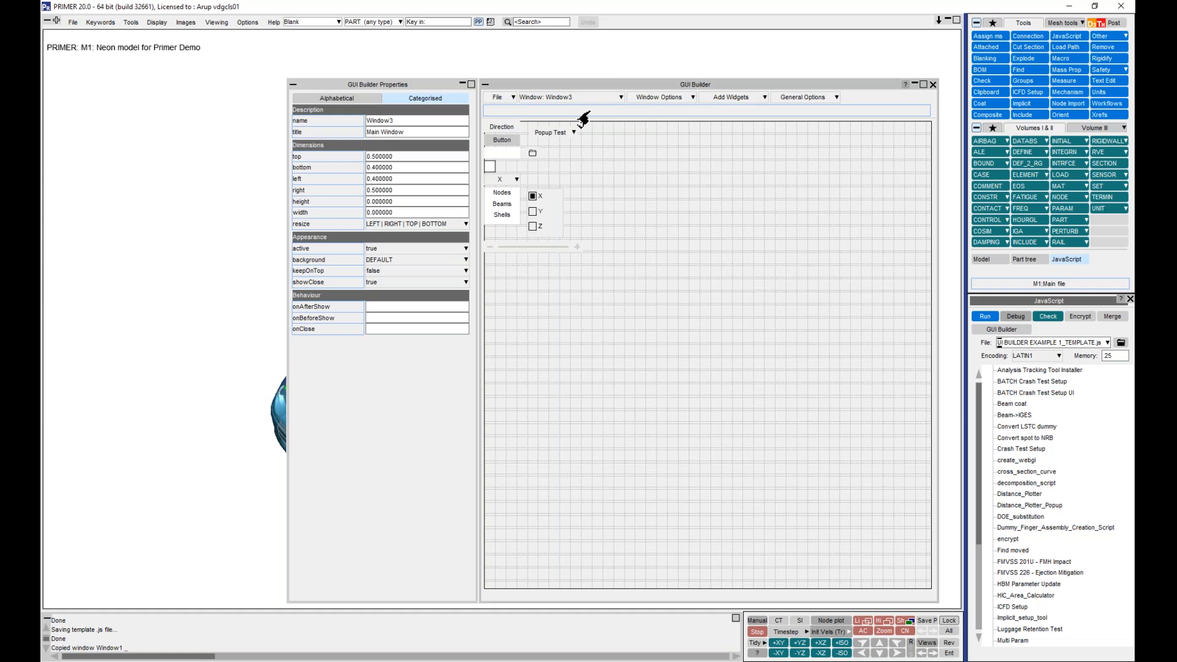
{"action": "left_click", "coordinate": [615, 97]}
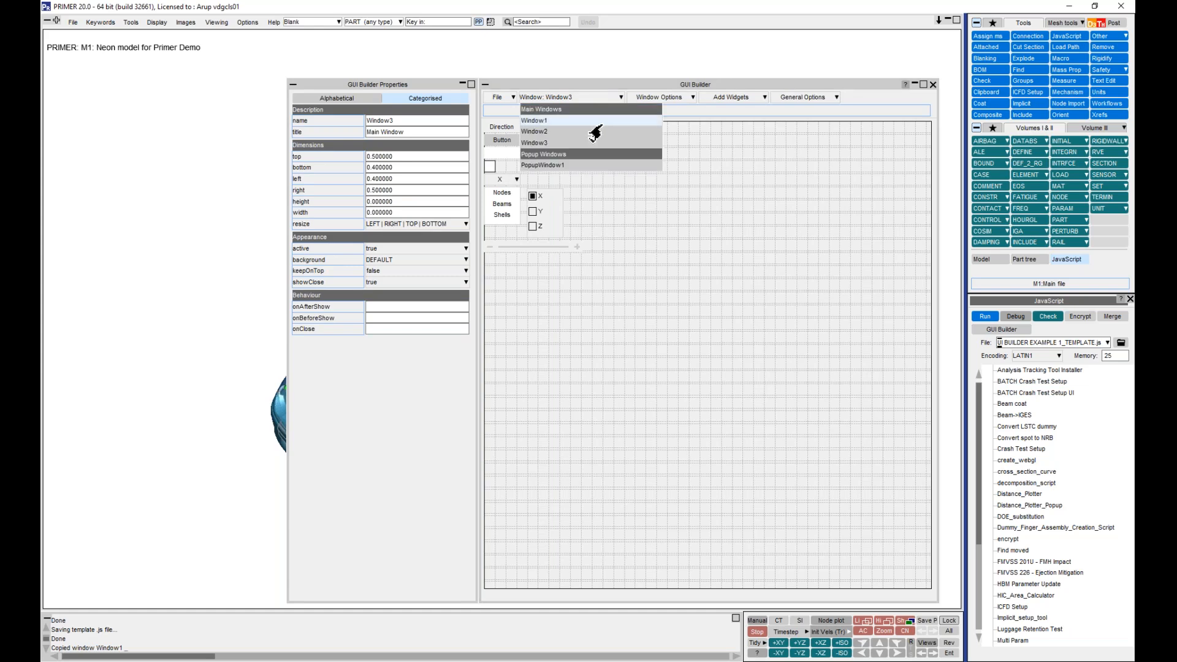
{"action": "left_click", "coordinate": [618, 129]}
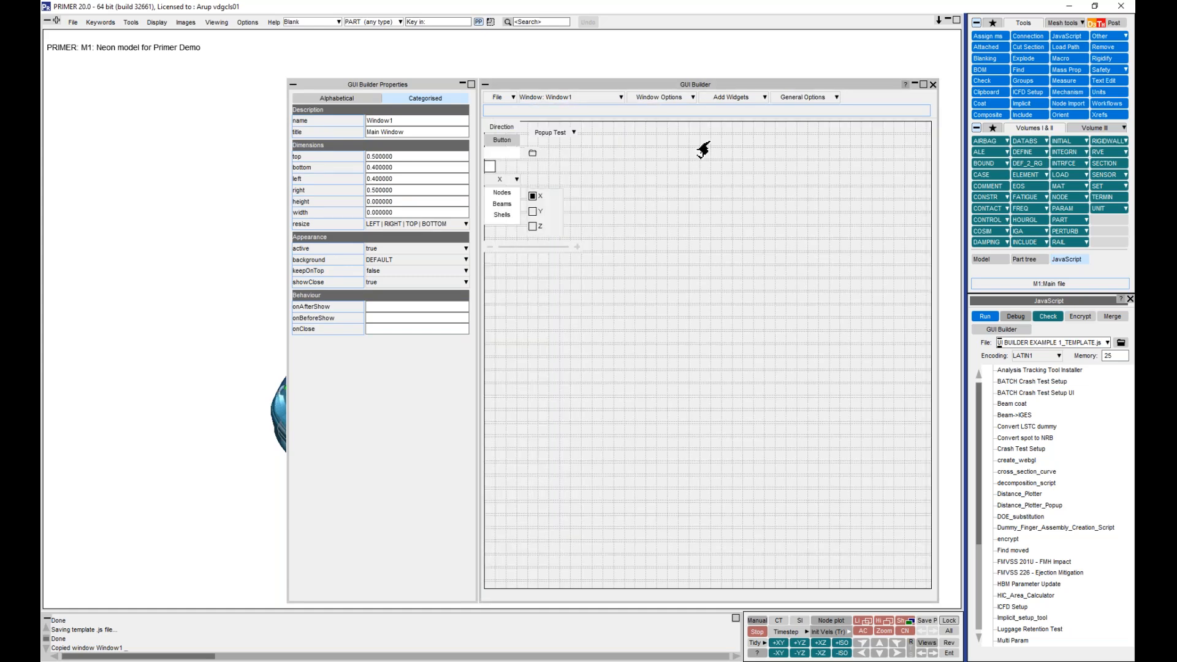
Set the GUI's appearance theme to THEME_DARK.
{"action": "left_click", "coordinate": [742, 100]}
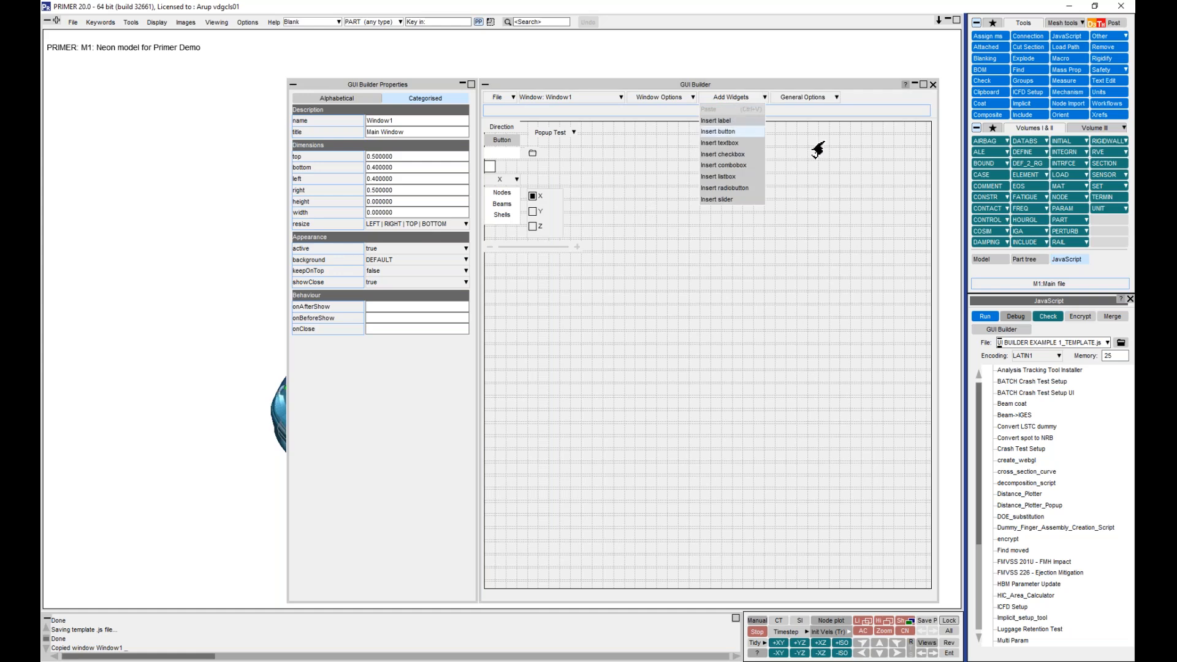
{"action": "left_click", "coordinate": [820, 99]}
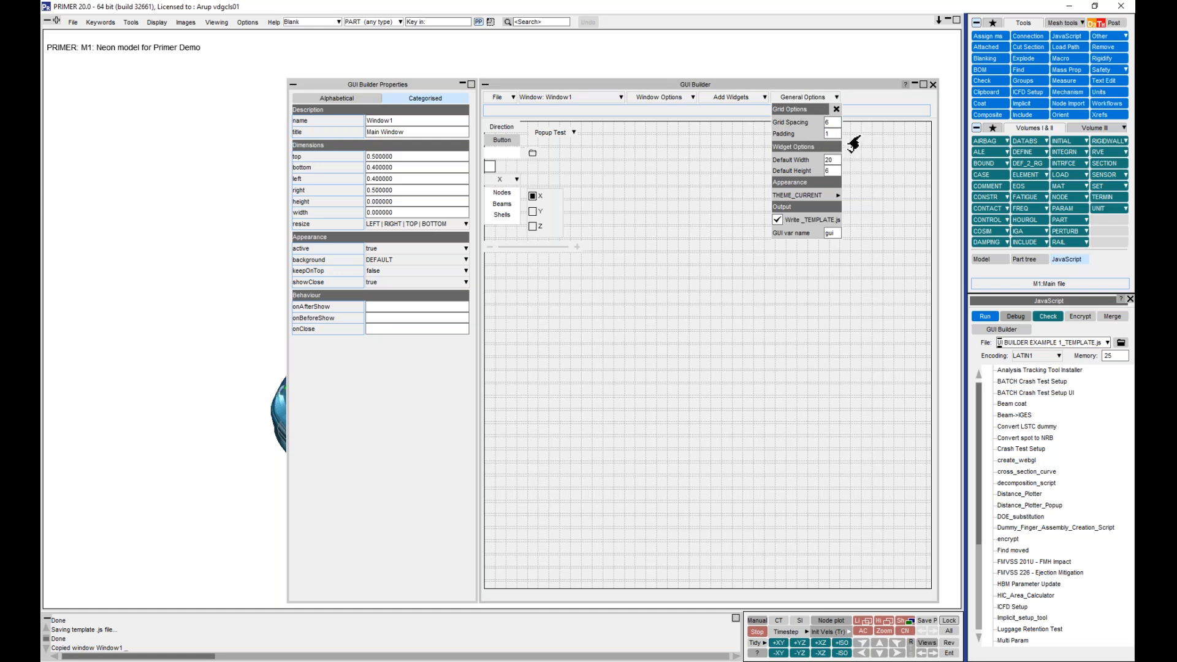
{"action": "left_click", "coordinate": [800, 196]}
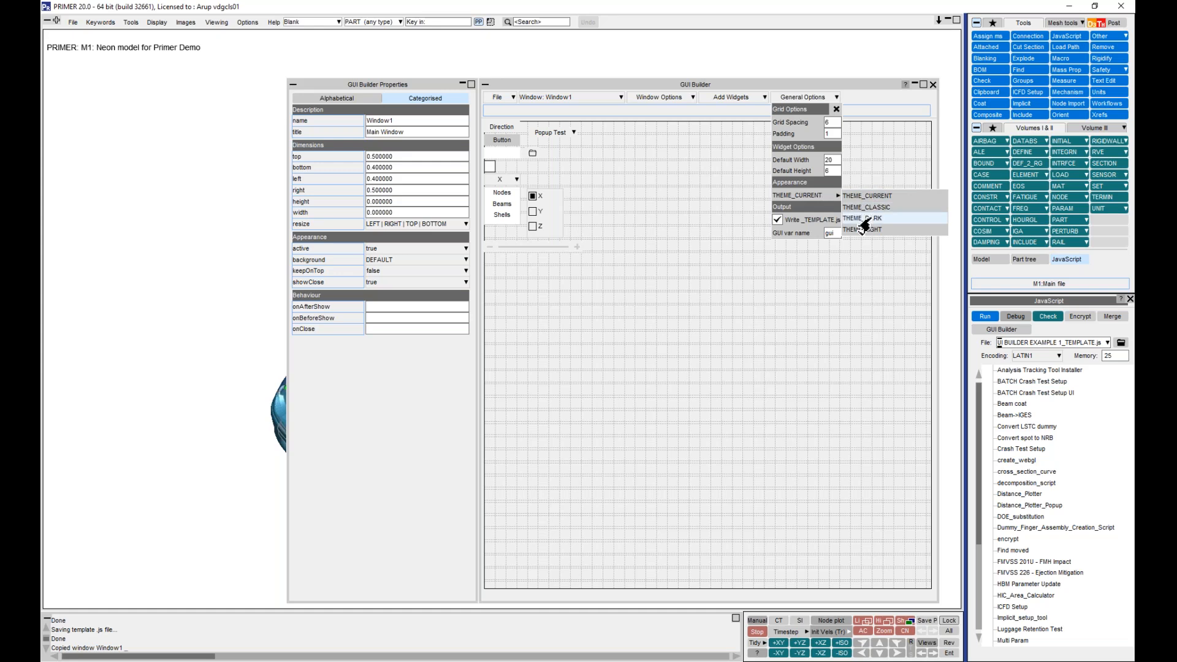
{"action": "left_click", "coordinate": [863, 219]}
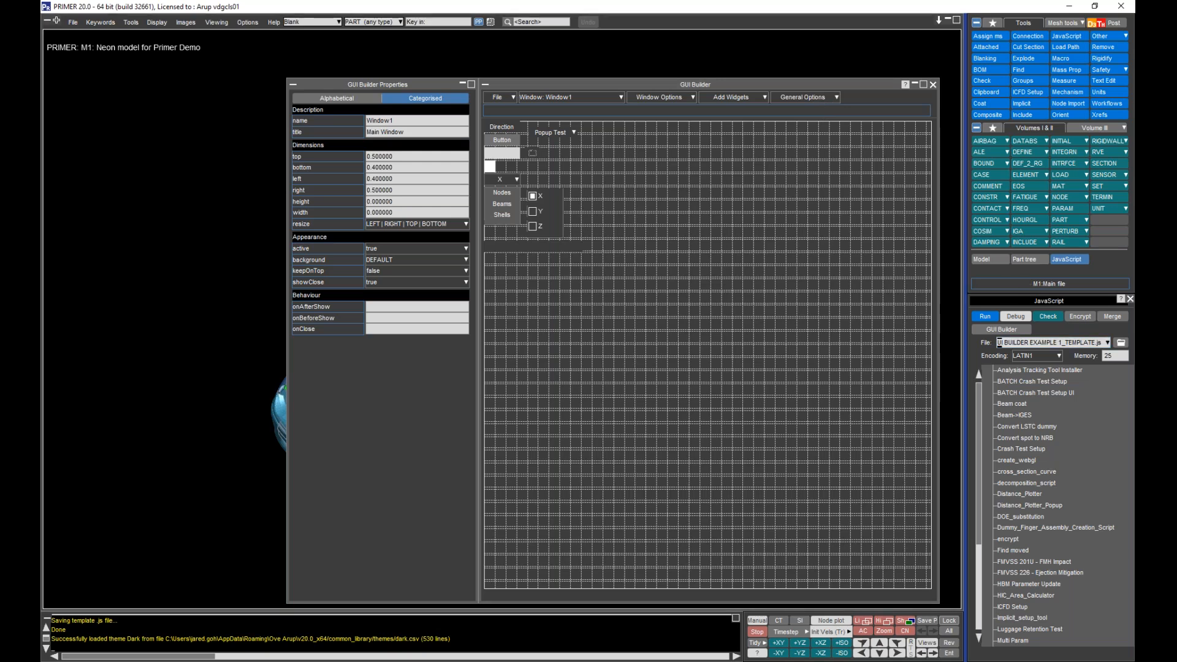
Set the appearance theme to THEME_CURRENT, and switch it to THEME_LIGHT.
{"action": "left_click", "coordinate": [829, 98]}
{"action": "mouse_move", "coordinate": [800, 197]}
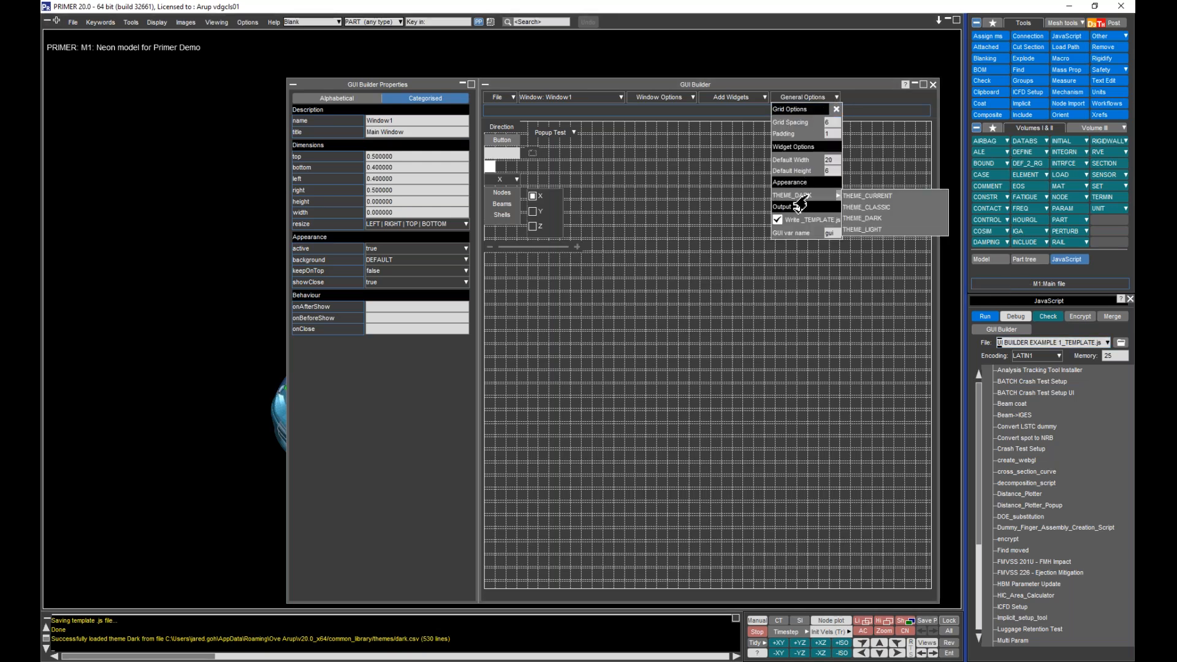
{"action": "left_click", "coordinate": [858, 197]}
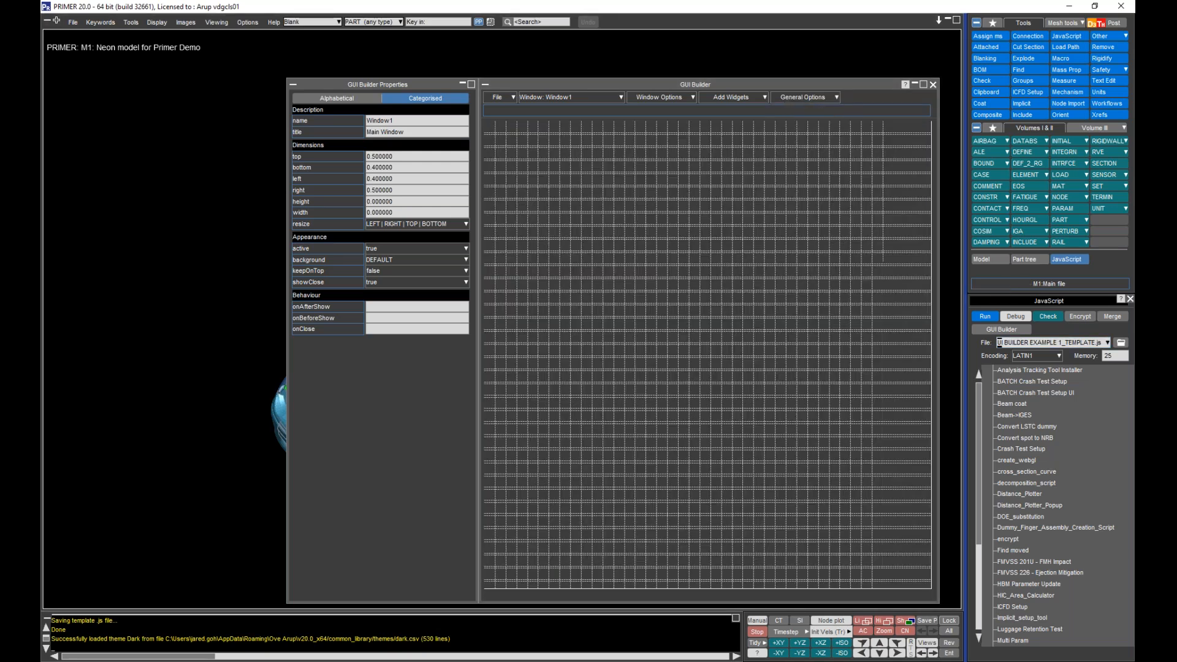
{"action": "left_click", "coordinate": [830, 98]}
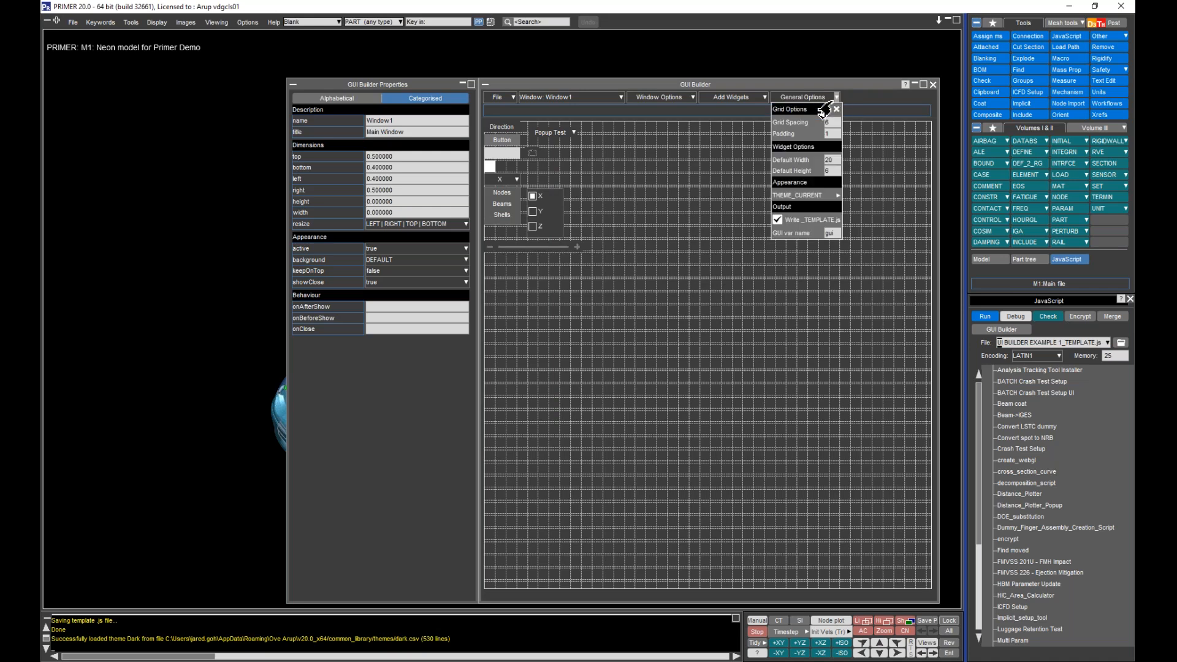
{"action": "left_click", "coordinate": [810, 195]}
{"action": "left_click", "coordinate": [825, 202]}
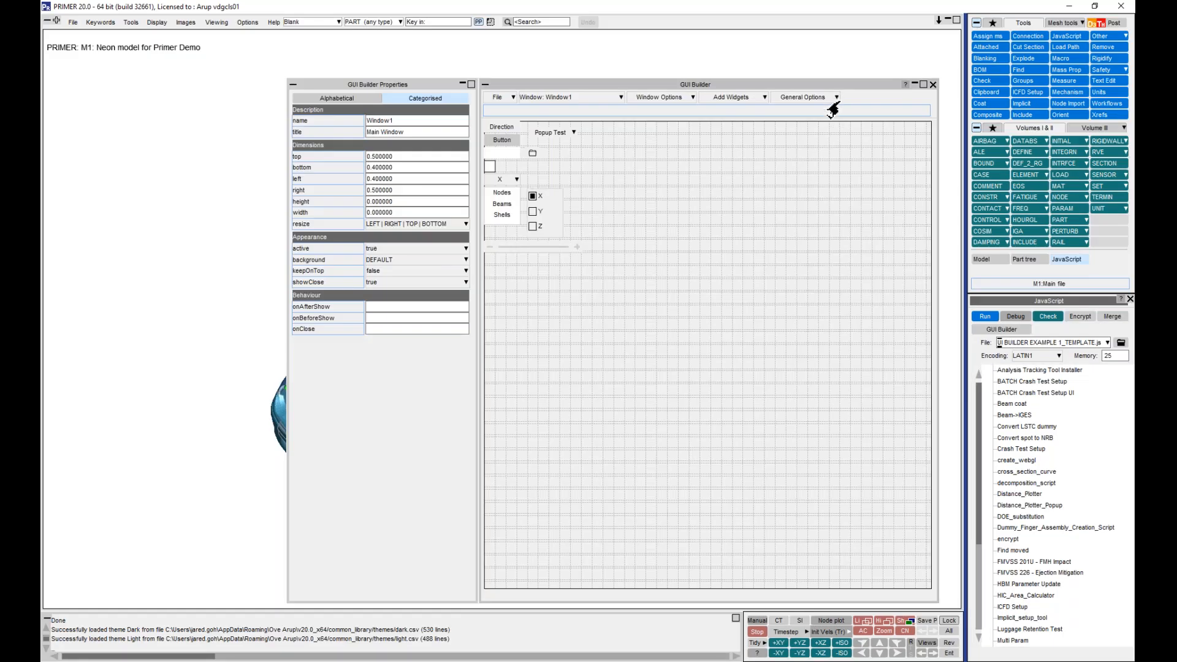
Restore the appearance theme to THEME_CURRENT and review the template output and GUI variable name options.
{"action": "left_click", "coordinate": [825, 98]}
{"action": "left_click", "coordinate": [818, 196]}
{"action": "left_click", "coordinate": [852, 198]}
{"action": "left_click", "coordinate": [836, 97]}
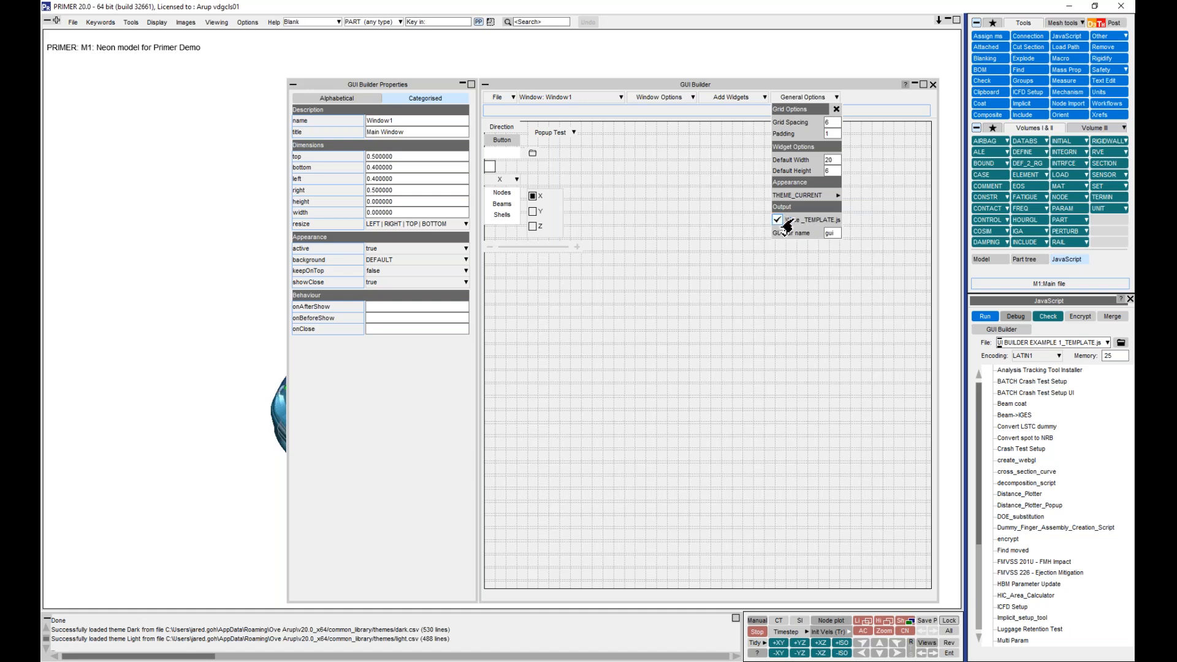
{"action": "left_click", "coordinate": [829, 236]}
{"action": "left_click", "coordinate": [809, 263]}
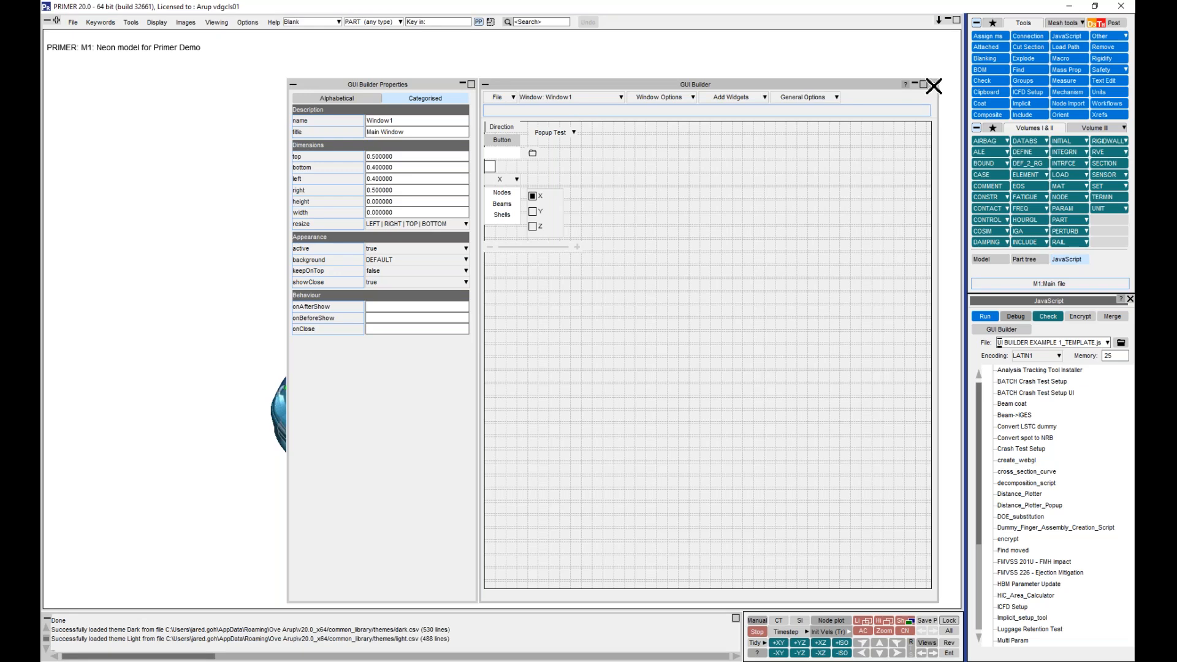
Close the current GUI Builder session and reopen the builder with an empty Window1.
{"action": "left_click", "coordinate": [934, 86]}
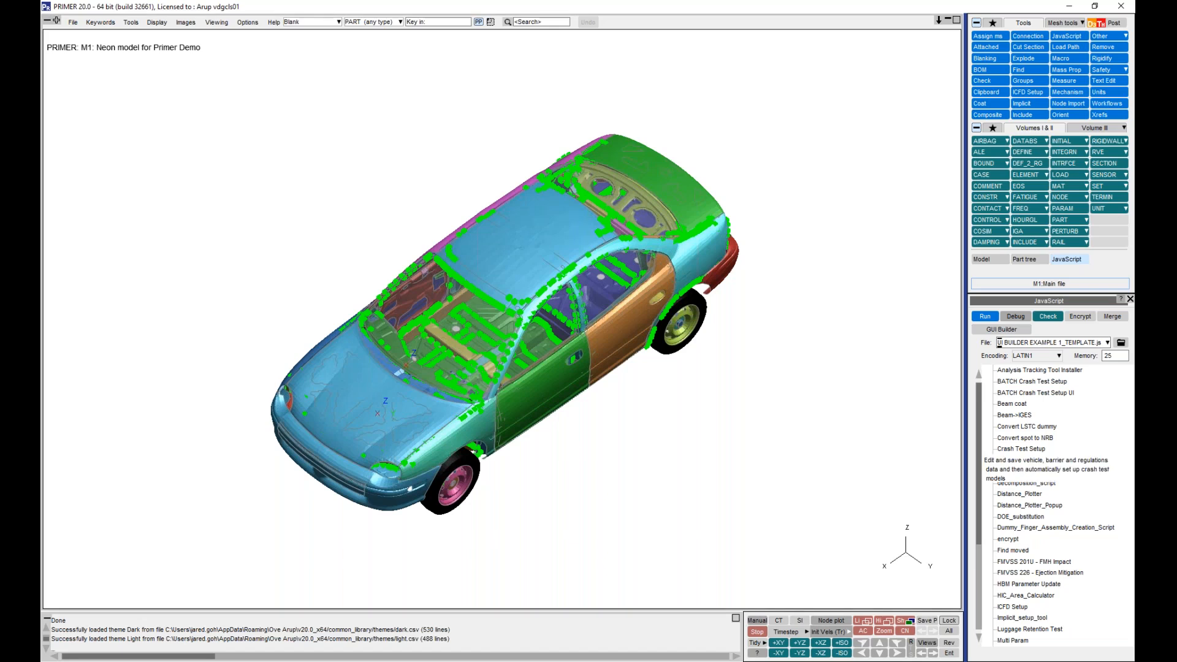
{"action": "left_click", "coordinate": [1121, 343]}
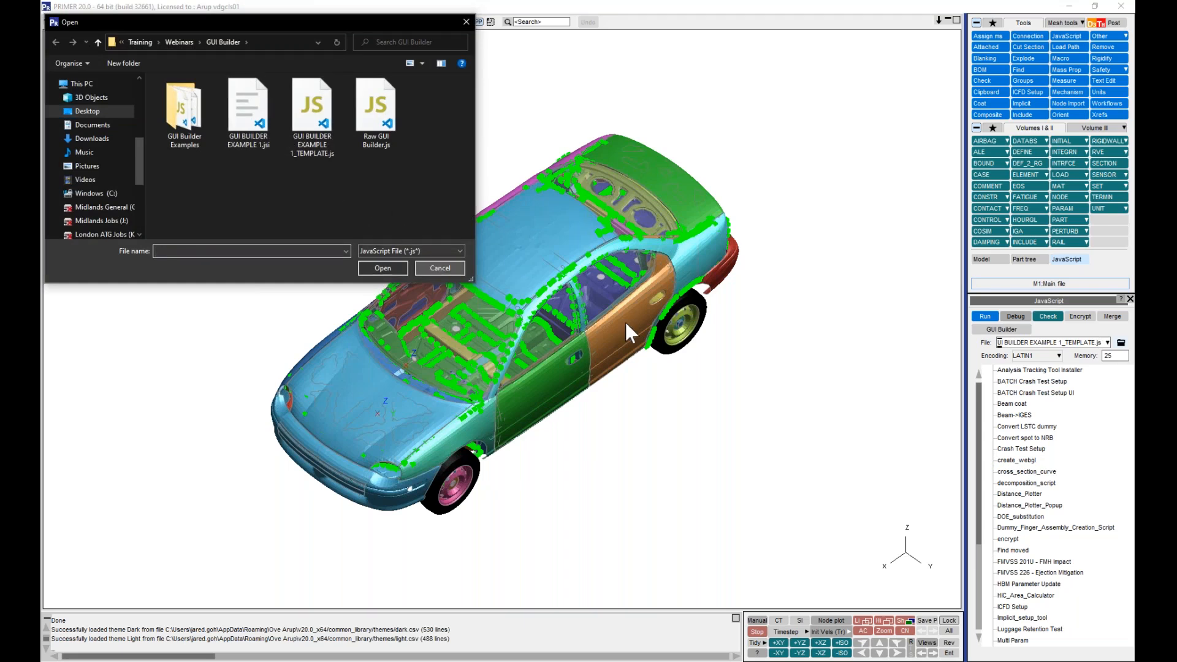
{"action": "left_click", "coordinate": [999, 330]}
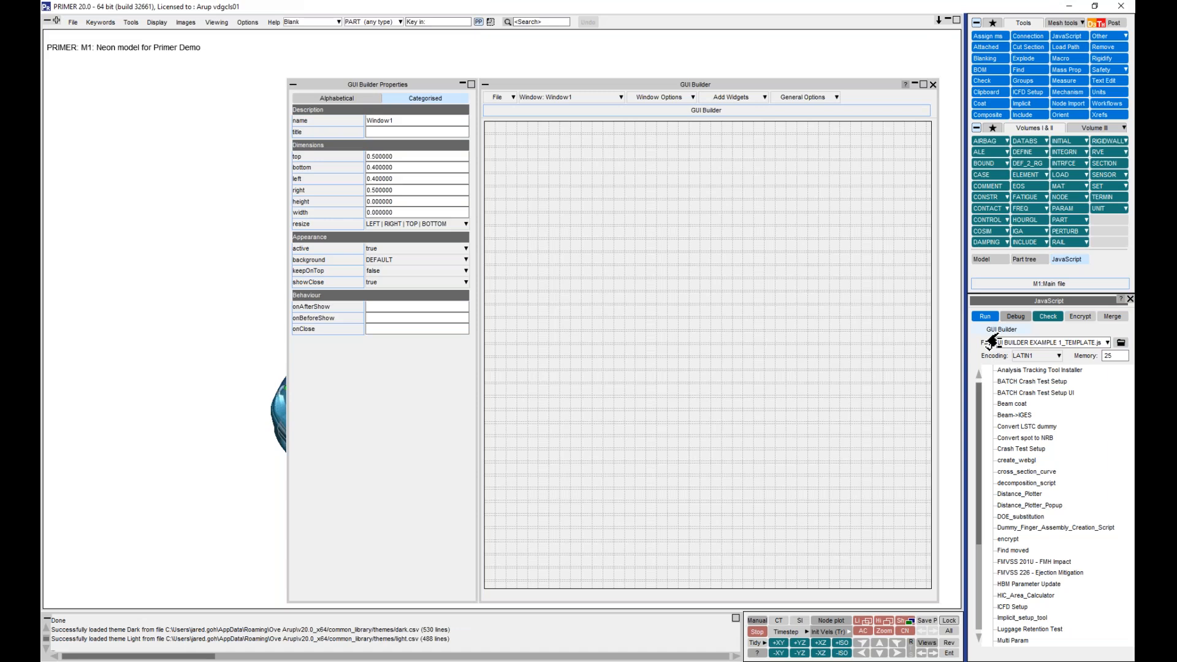
{"action": "left_click", "coordinate": [509, 98]}
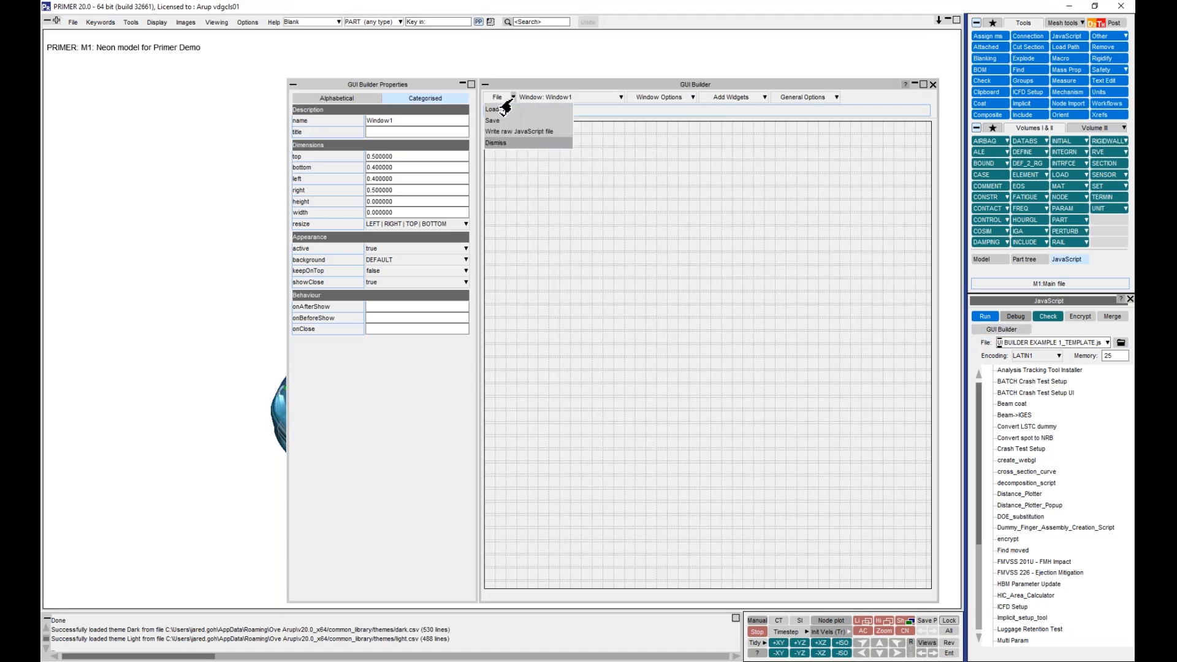
{"action": "left_click", "coordinate": [517, 142]}
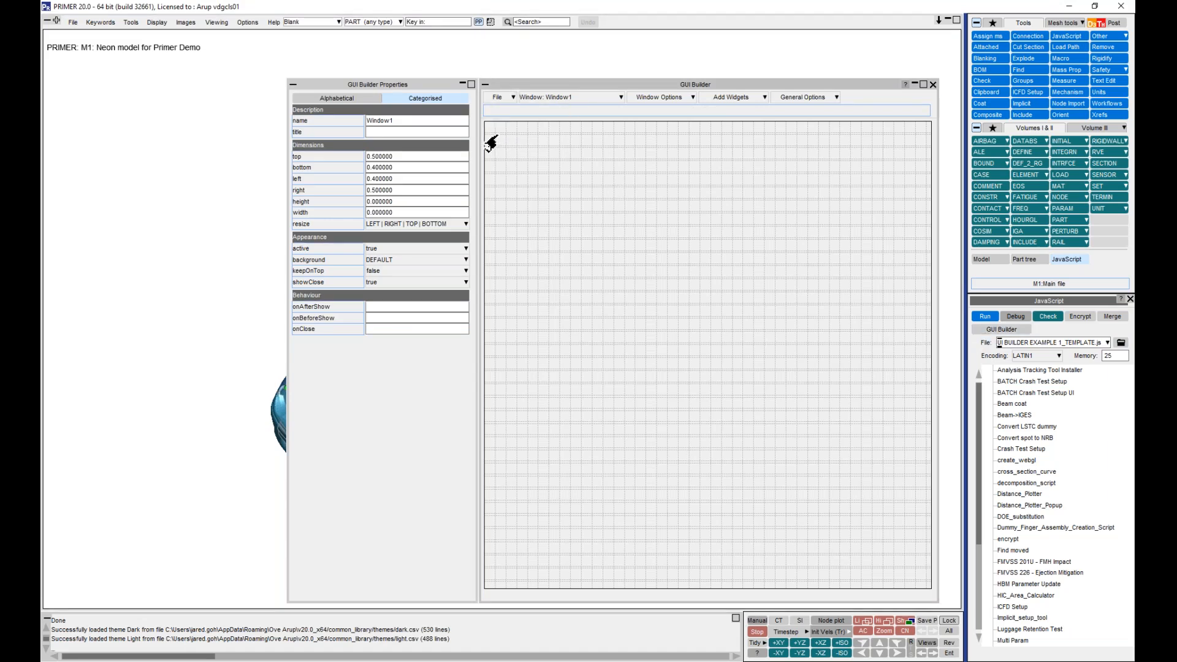
Insert a label named "partL" with the text "Part:" in Window1, and narrow it to right 13.
{"action": "right_click", "coordinate": [508, 140]}
{"action": "right_click", "coordinate": [566, 331]}
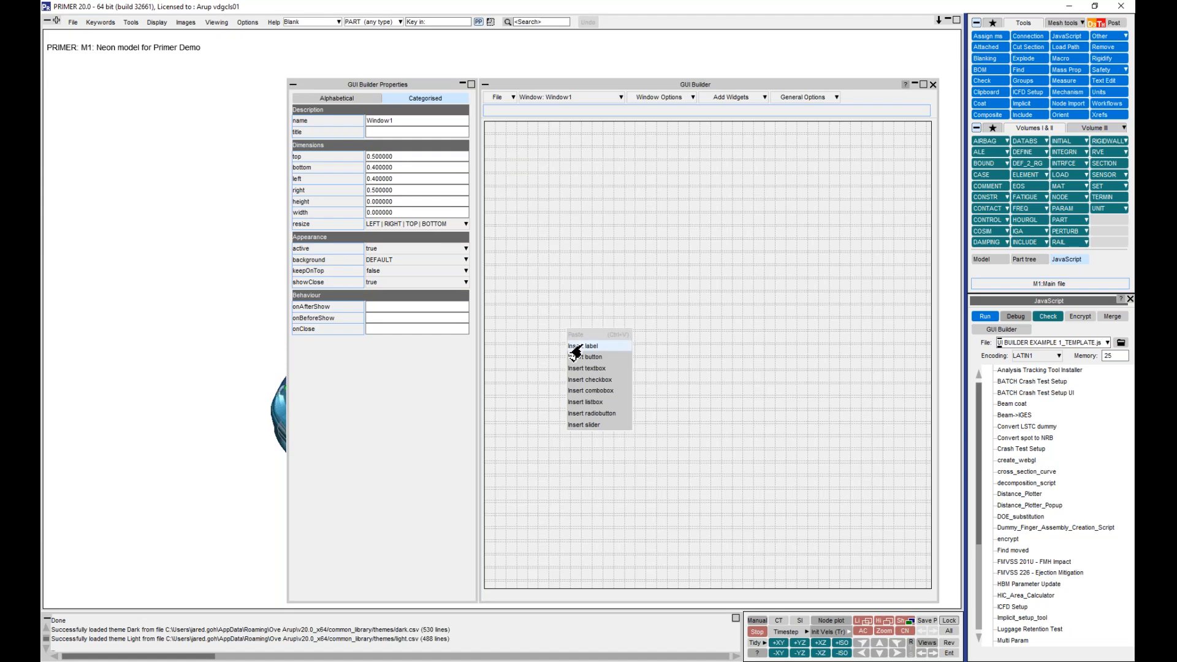
{"action": "left_click", "coordinate": [575, 347]}
{"action": "left_click", "coordinate": [400, 122]}
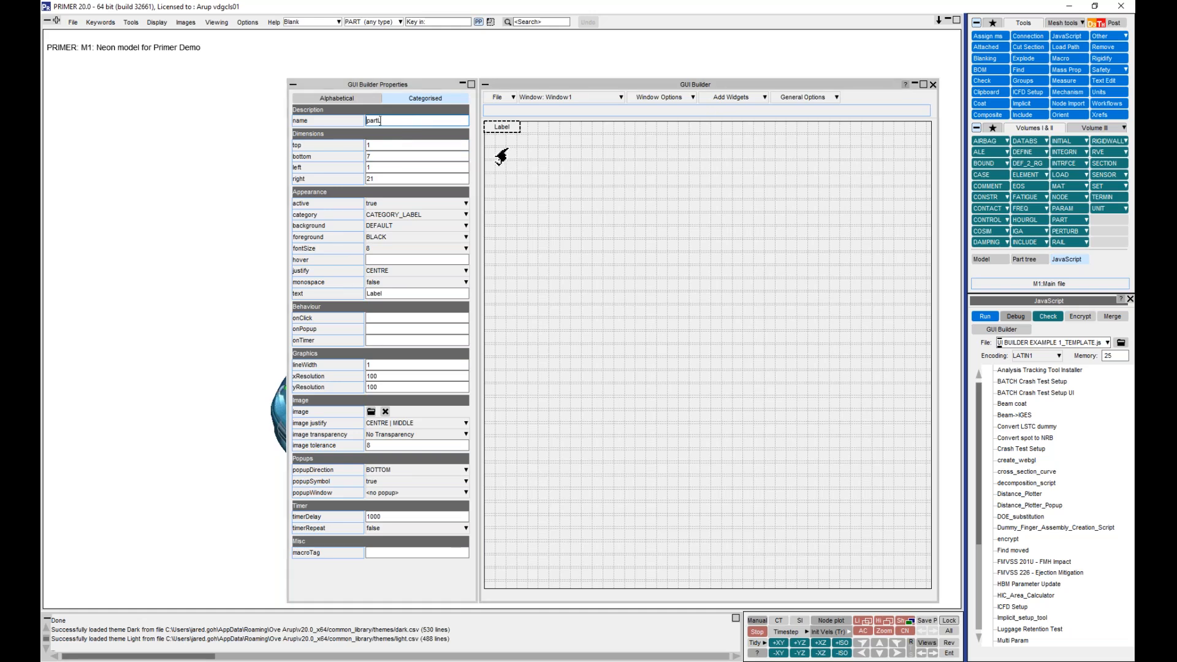
{"action": "left_click", "coordinate": [435, 296]}
{"action": "type", "text": "Par"}
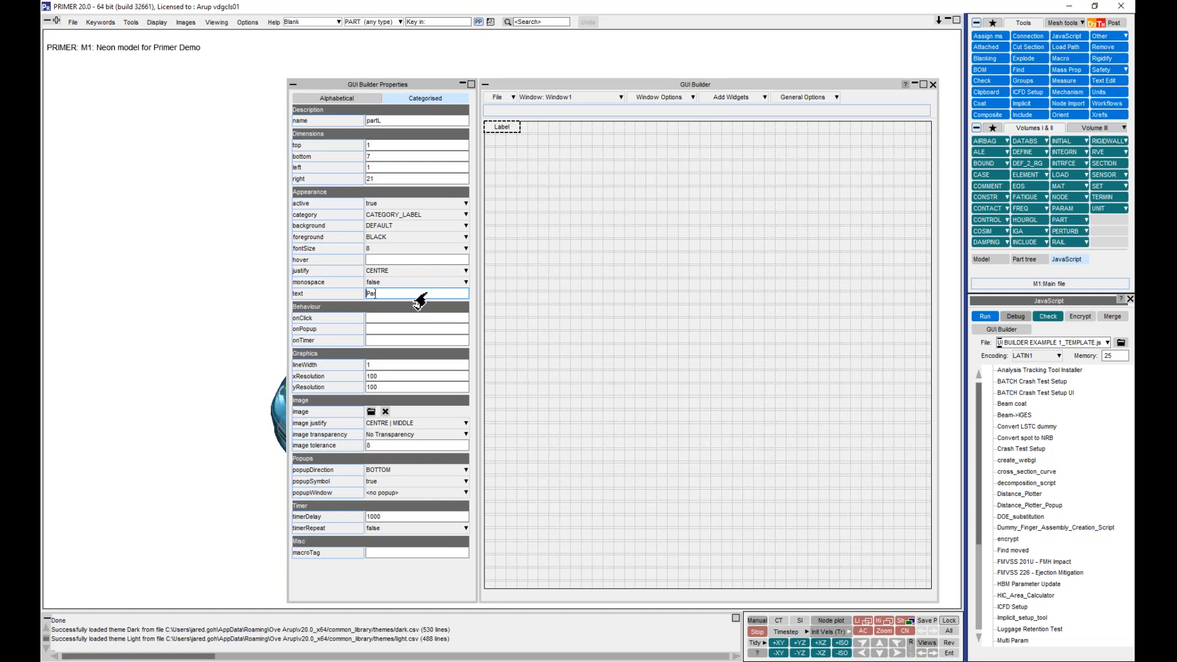
{"action": "type", "text": "t:"}
{"action": "left_click", "coordinate": [505, 189]}
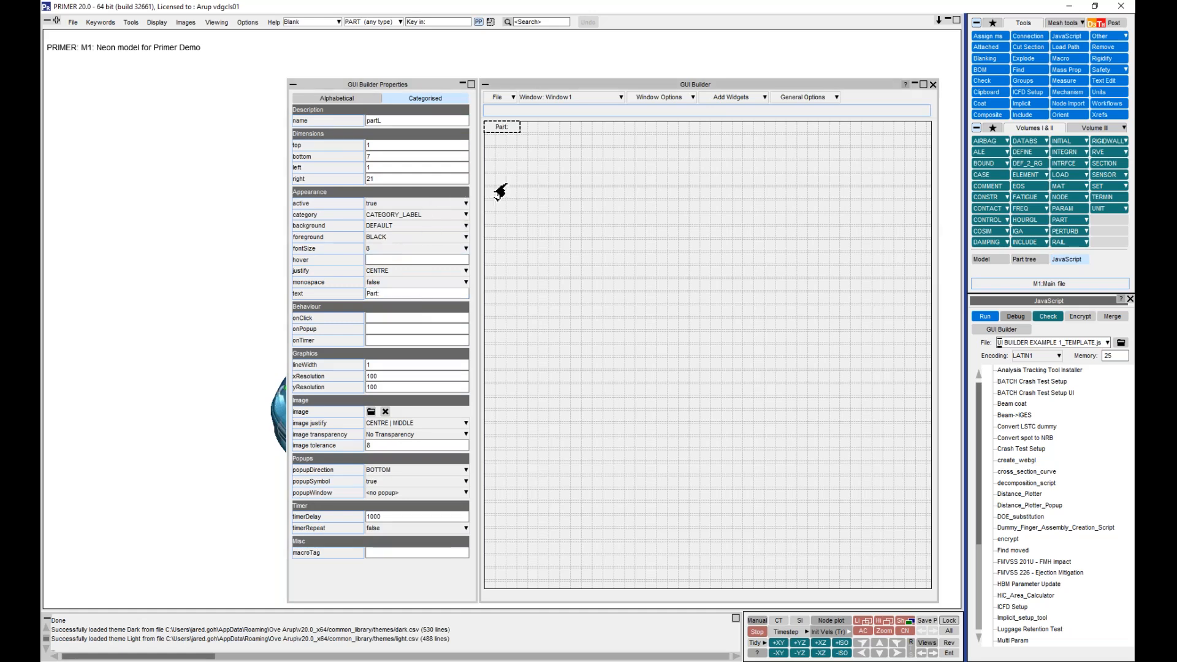
{"action": "left_click", "coordinate": [501, 127]}
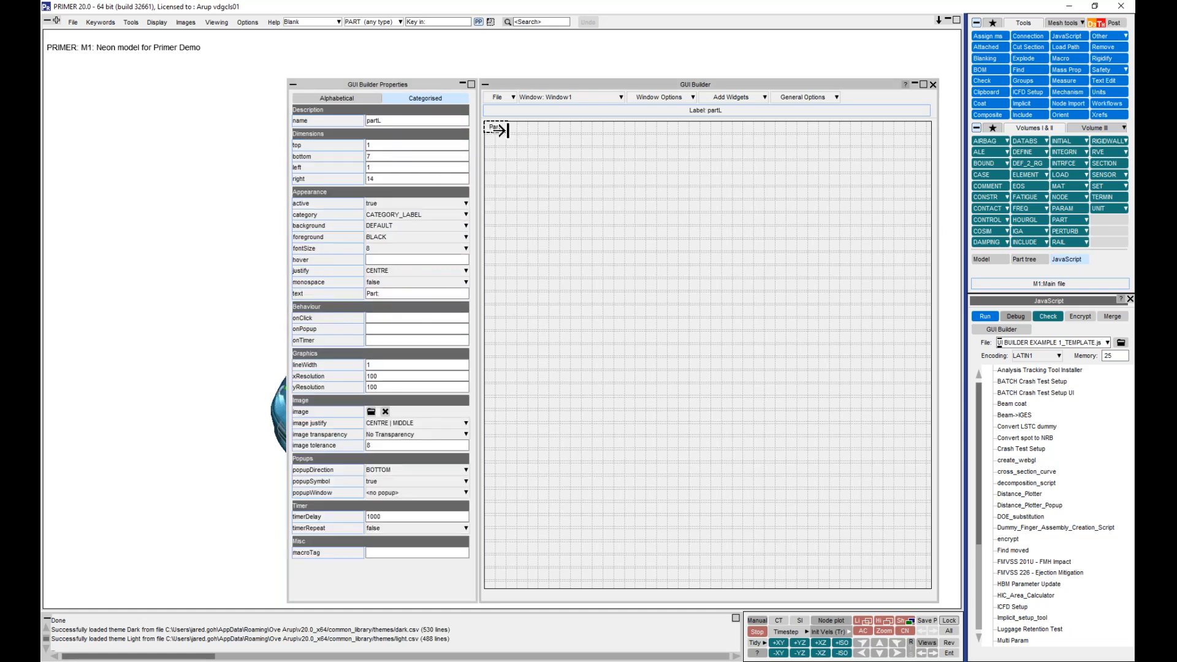
Insert a textbox in Window1 just below and to the right of the "Part:" label.
{"action": "right_click", "coordinate": [513, 150]}
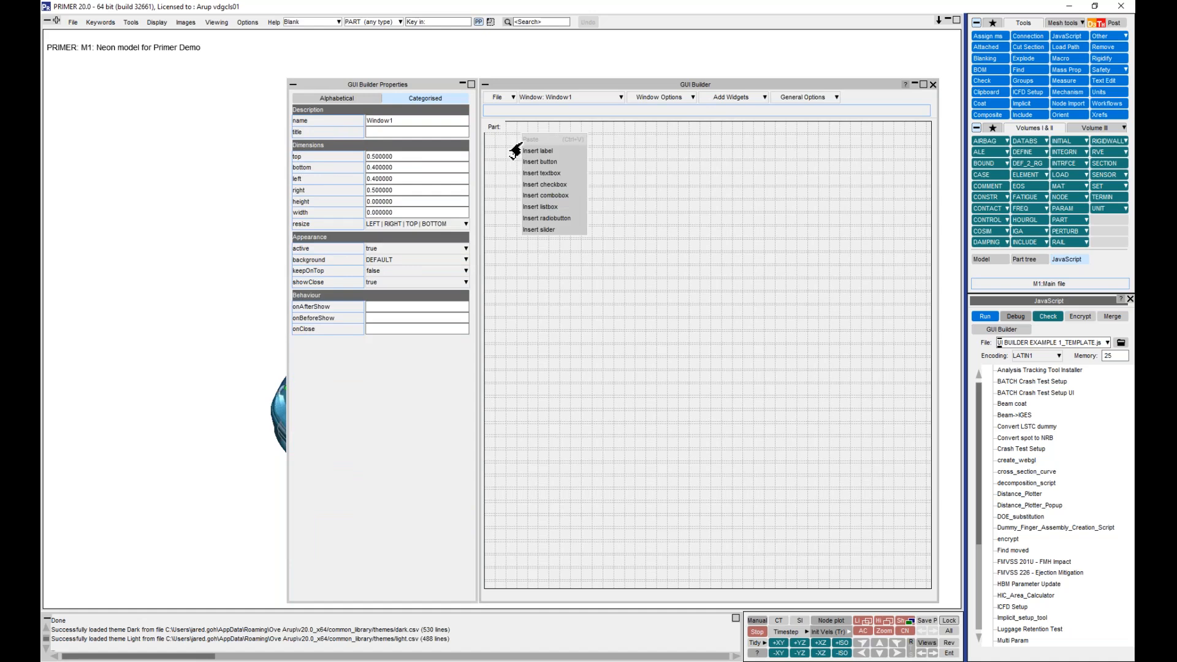
{"action": "left_click", "coordinate": [539, 184]}
{"action": "mouse_move", "coordinate": [538, 139]}
{"action": "left_mouse_down"}
{"action": "mouse_move", "coordinate": [545, 128]}
{"action": "mouse_move", "coordinate": [539, 148]}
{"action": "left_mouse_up"}
Select the "Part:" label together with the textbox and align them by their top edges.
{"action": "left_click", "coordinate": [495, 127]}
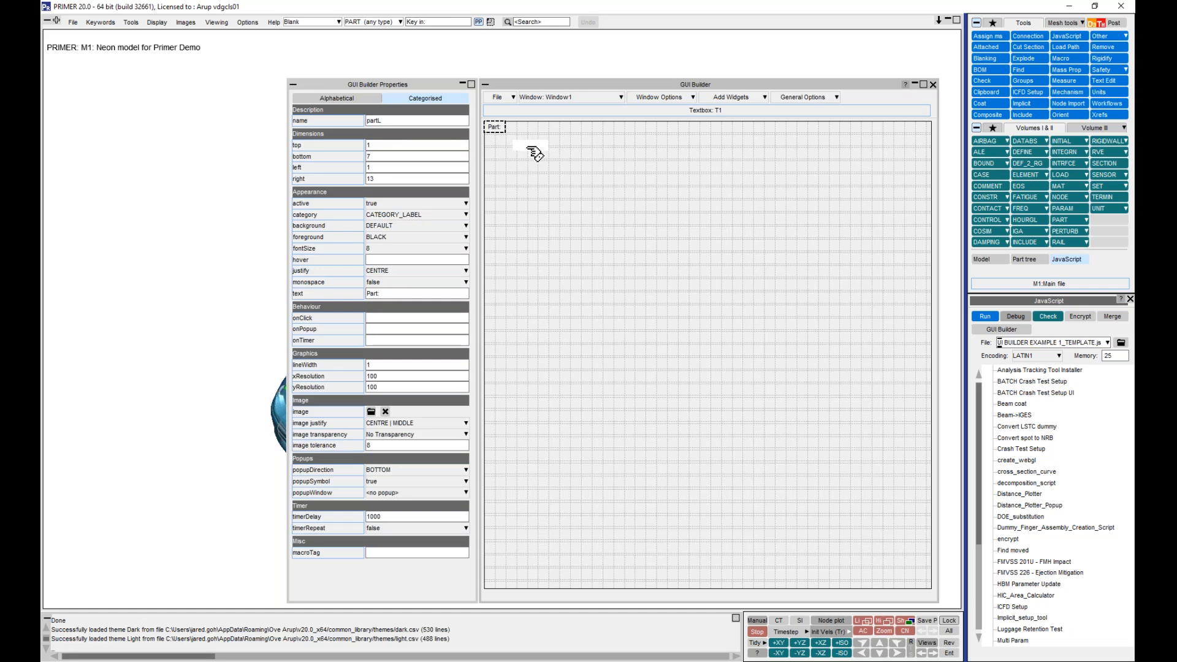
{"action": "left_click", "coordinate": [531, 147], "text": "shift"}
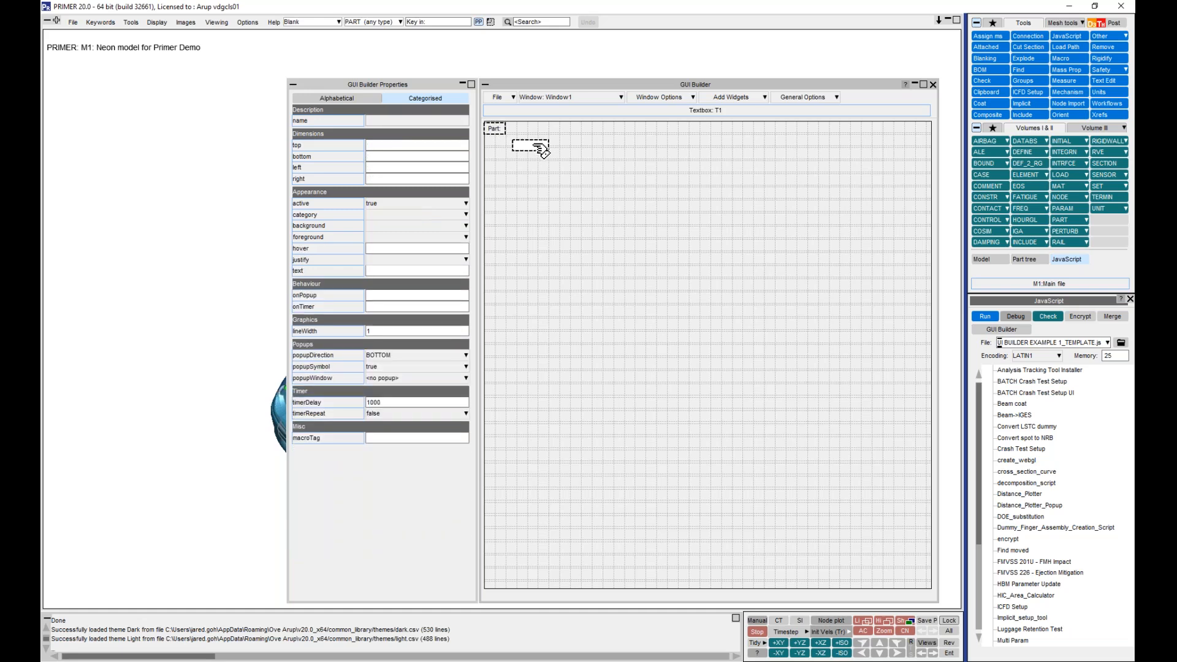
{"action": "right_click", "coordinate": [498, 129]}
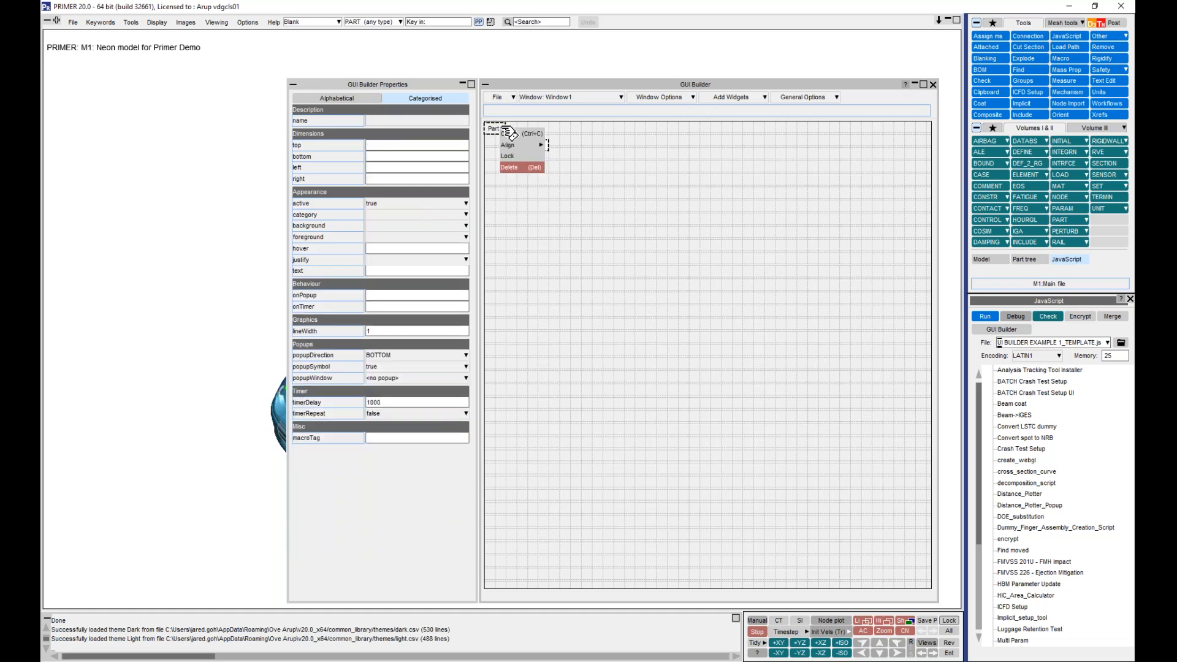
{"action": "mouse_move", "coordinate": [509, 145]}
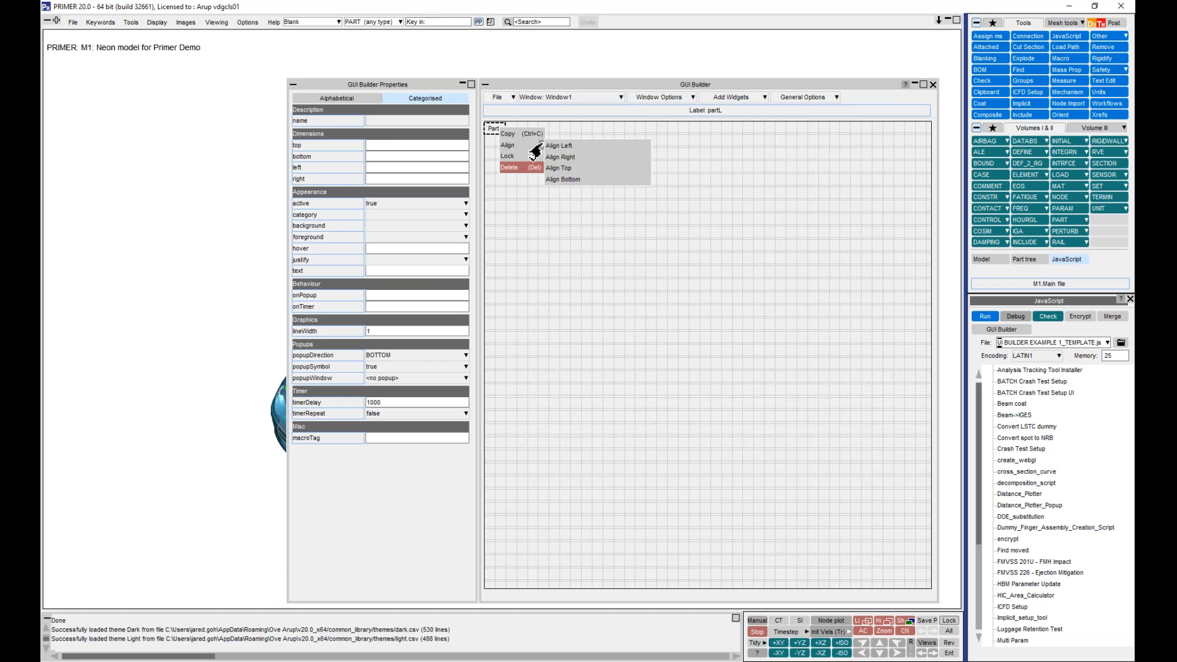
{"action": "left_click", "coordinate": [571, 168]}
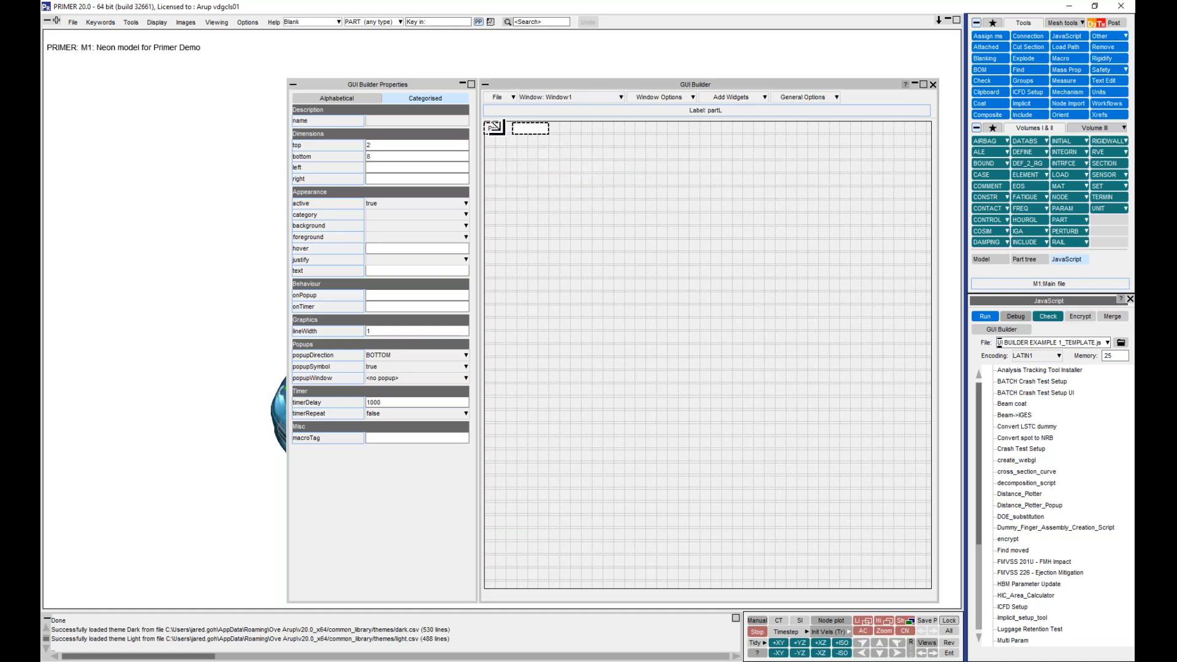
Move the aligned label and textbox up together to top 1, bottom 7, and reselect the label.
{"action": "right_click", "coordinate": [504, 136]}
{"action": "mouse_move", "coordinate": [517, 150]}
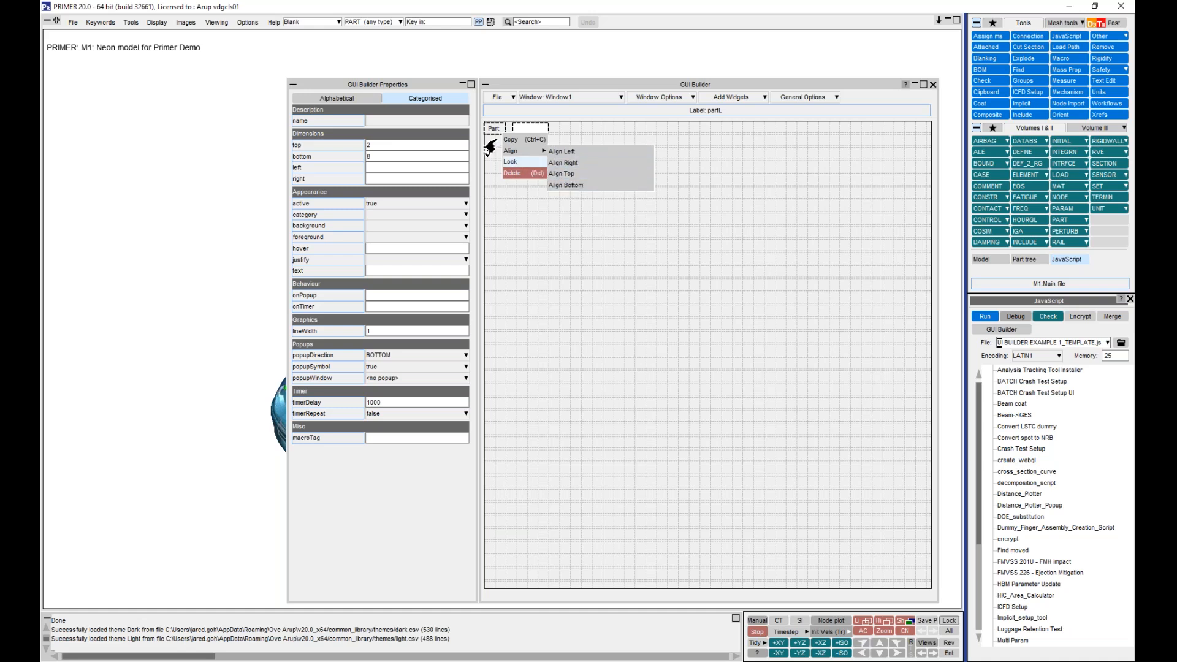
{"action": "left_click", "coordinate": [499, 126]}
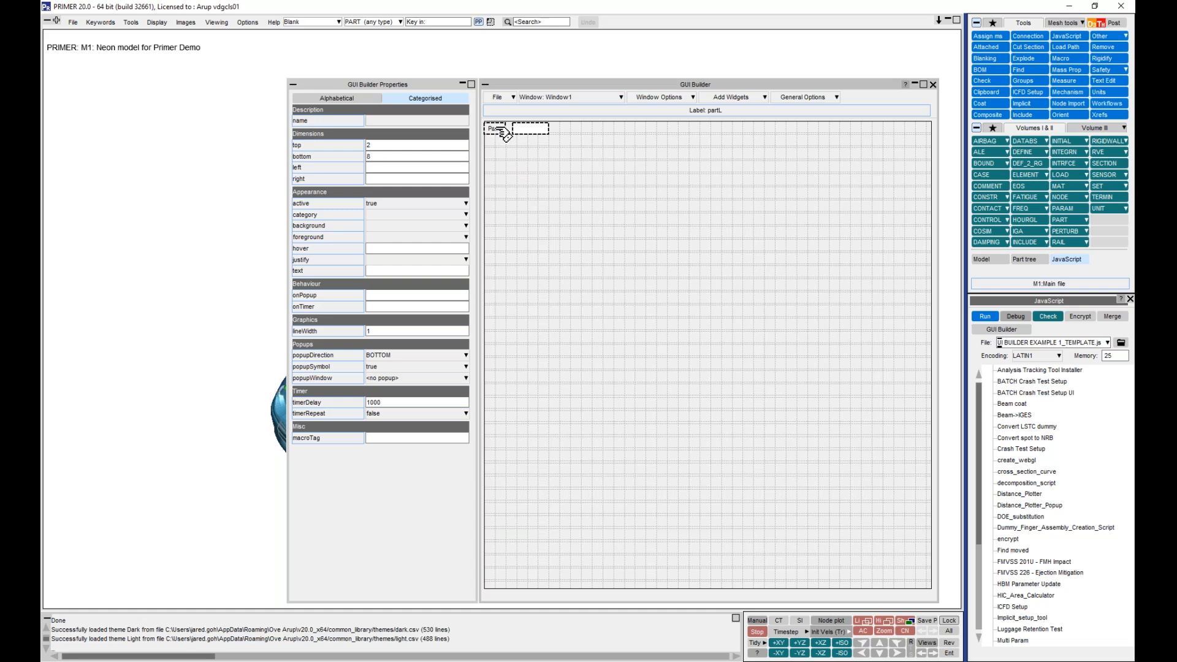
{"action": "key", "text": "Delete"}
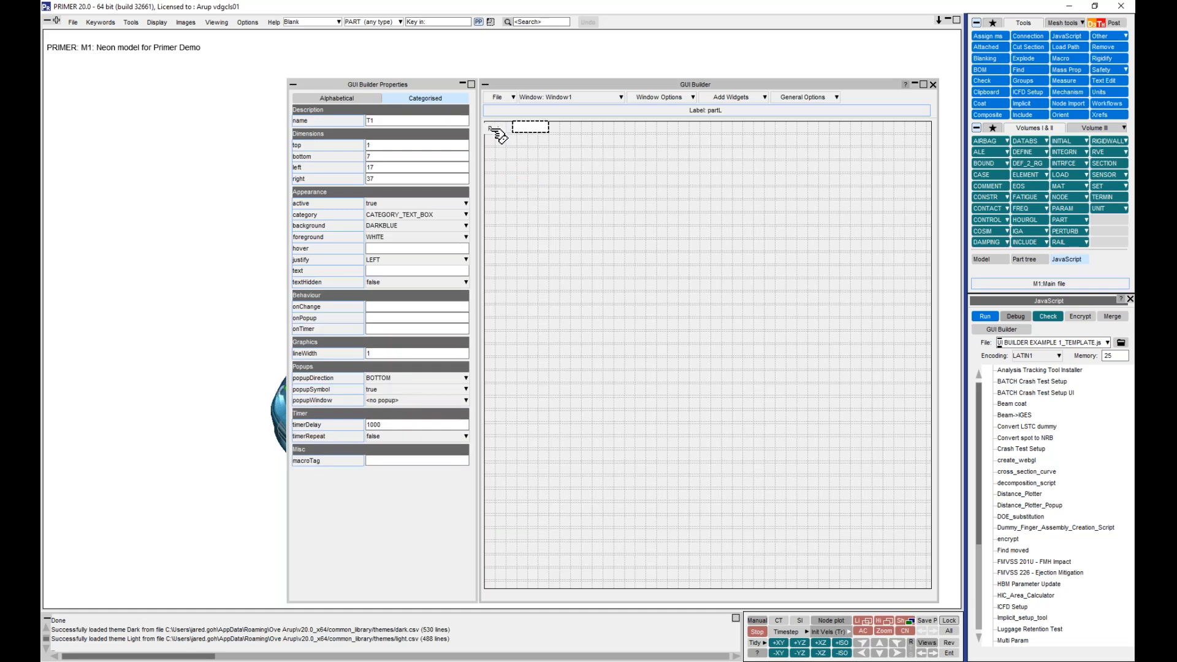
{"action": "left_click", "coordinate": [495, 128]}
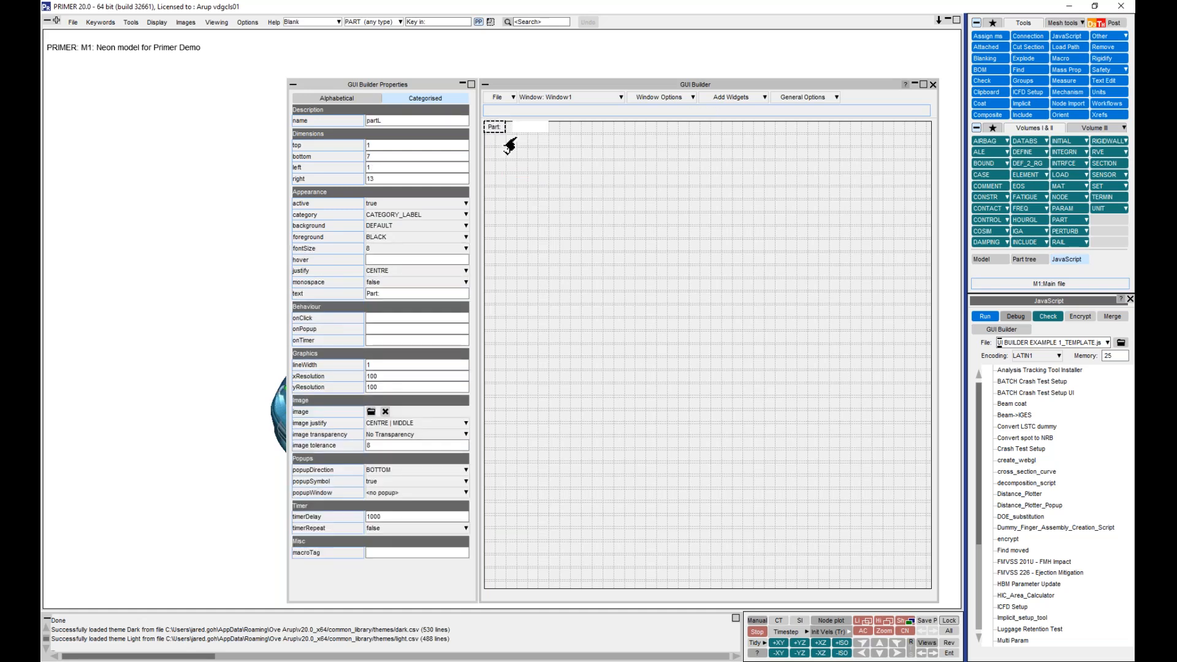
Widen the textbox and insert a button beside it at top 1, left 60.
{"action": "right_click", "coordinate": [553, 149]}
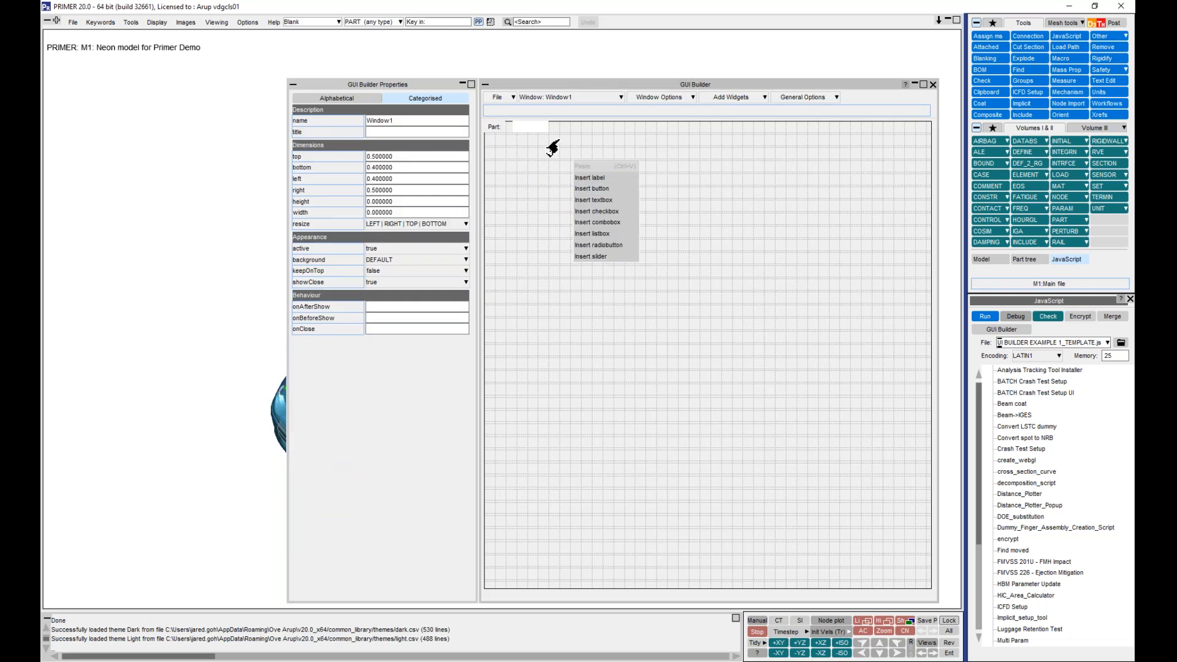
{"action": "left_click", "coordinate": [594, 199]}
{"action": "right_click", "coordinate": [623, 158]}
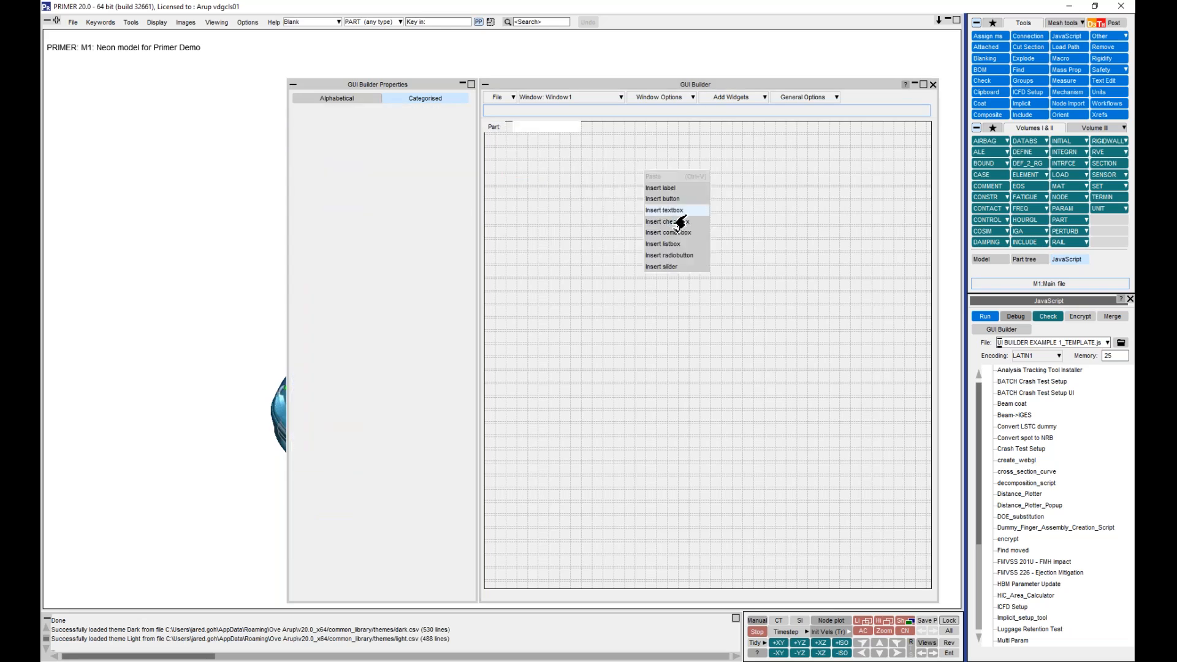
{"action": "left_click", "coordinate": [668, 199]}
{"action": "left_click_drag", "start_coordinate": [667, 187], "coordinate": [617, 135]}
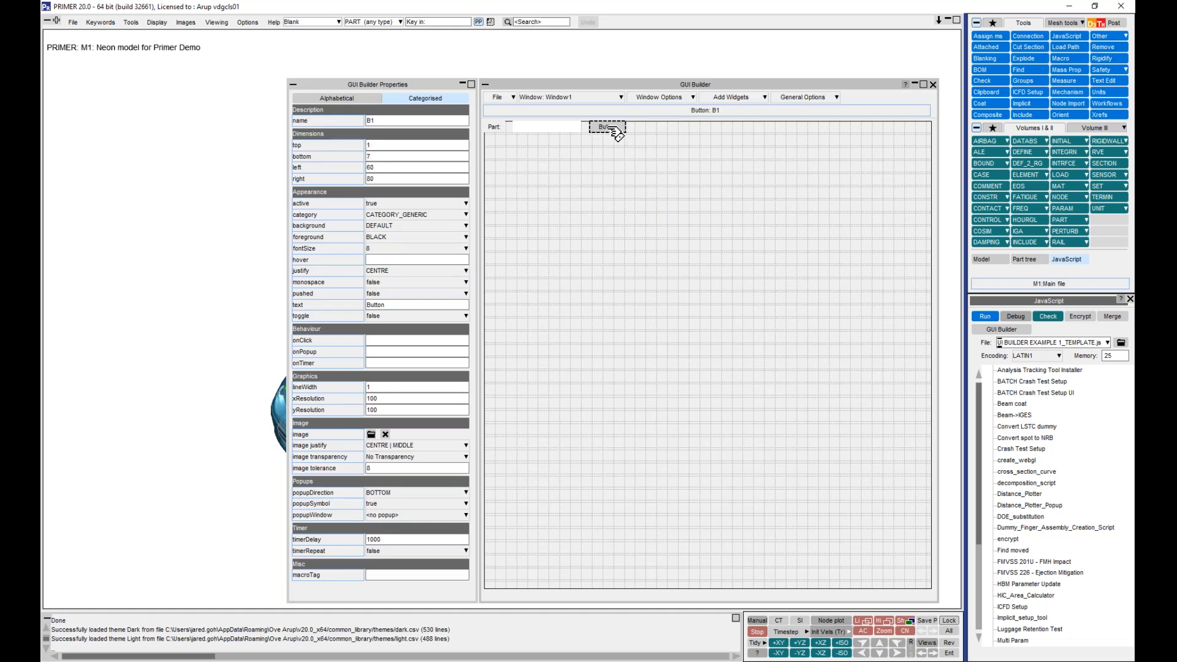
Set the new button's text to "Pick" and its name to "pickB".
{"action": "double_click", "coordinate": [392, 305]}
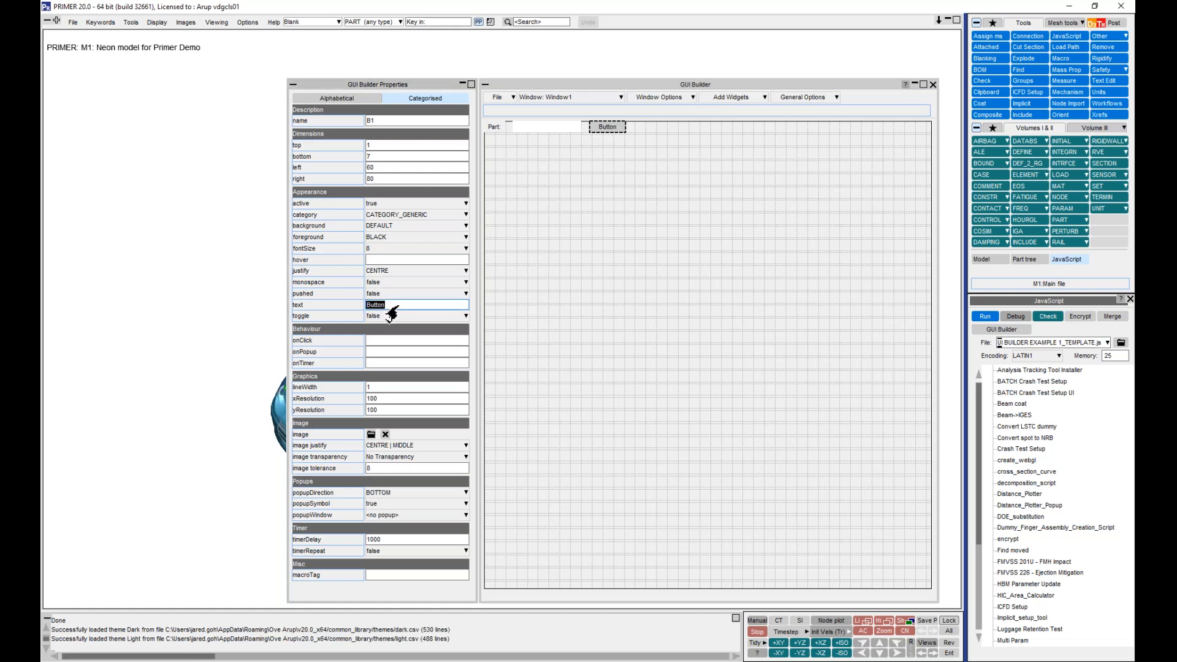
{"action": "type", "text": "F"}
{"action": "left_click", "coordinate": [412, 121]}
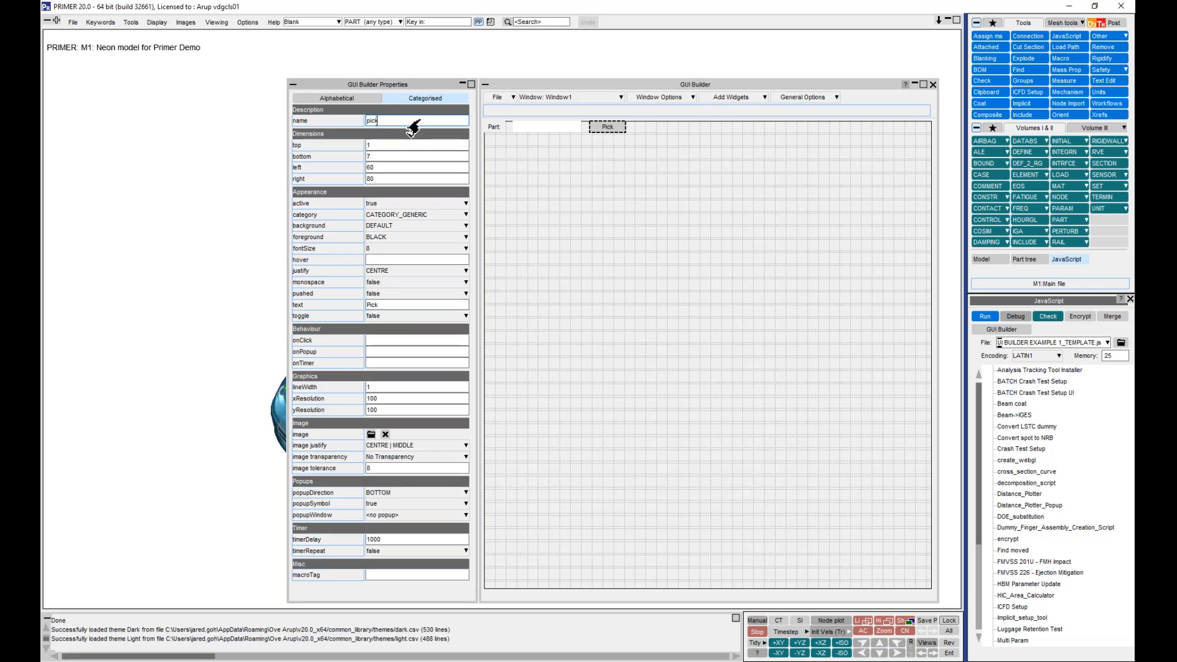
{"action": "left_click", "coordinate": [504, 211]}
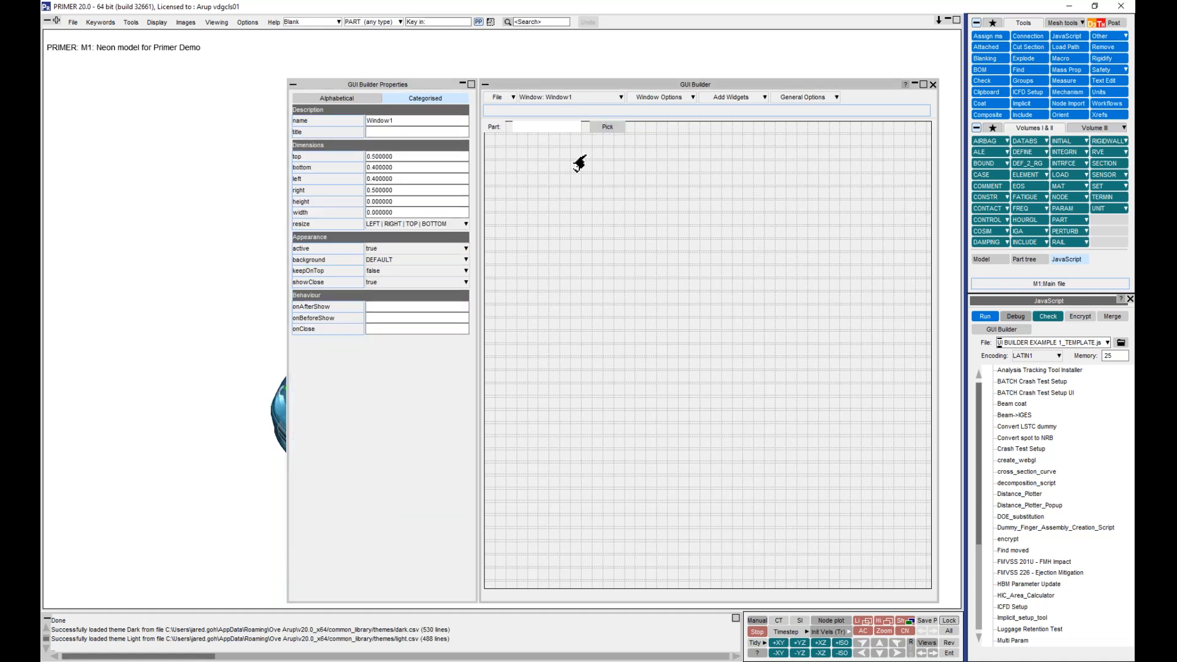
Copy the Pick button and paste the copy into the empty area below the Part row.
{"action": "right_click", "coordinate": [578, 156]}
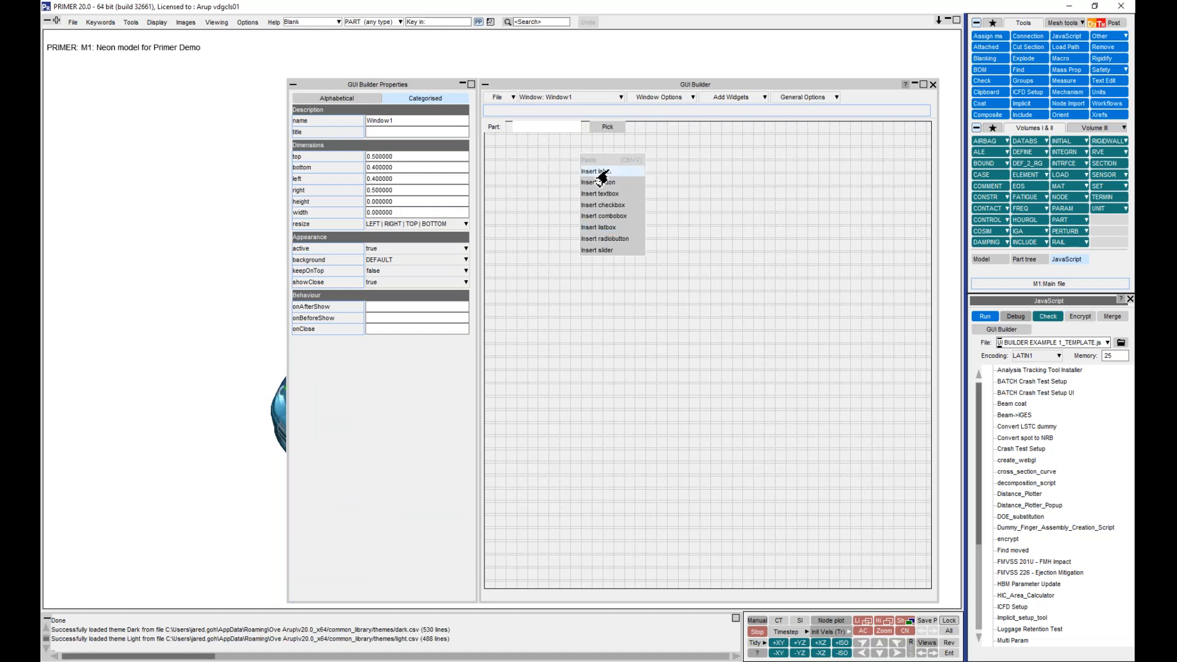
{"action": "left_click", "coordinate": [608, 126]}
{"action": "right_click", "coordinate": [612, 129]}
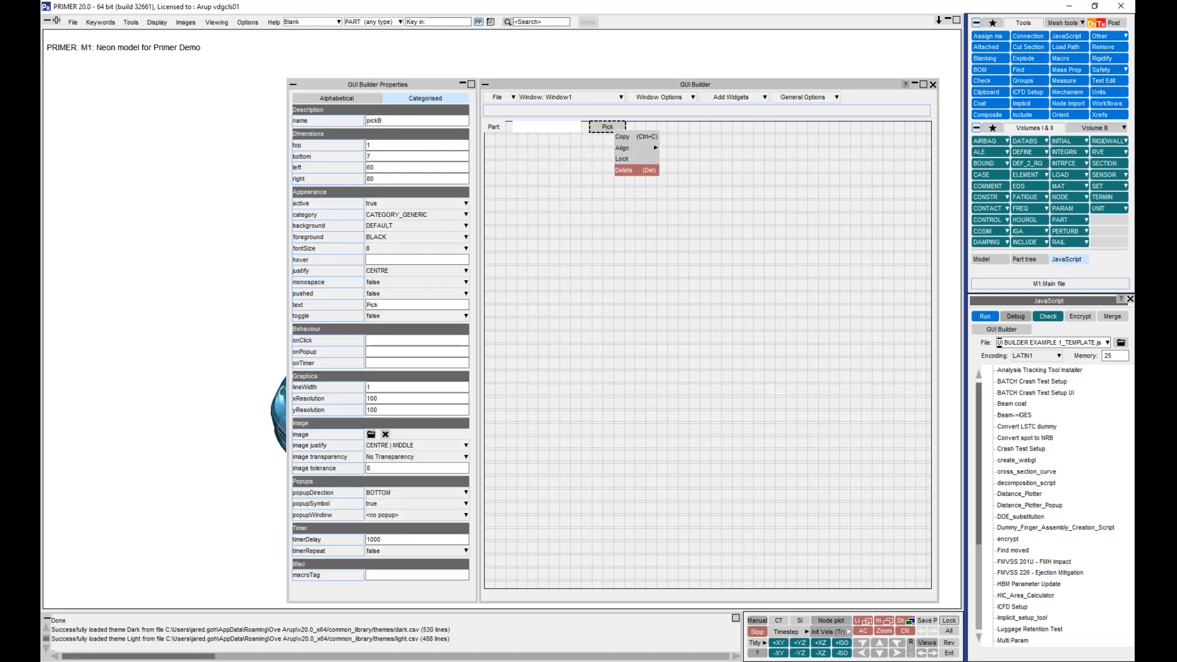
{"action": "left_click", "coordinate": [625, 145]}
{"action": "right_click", "coordinate": [599, 165]}
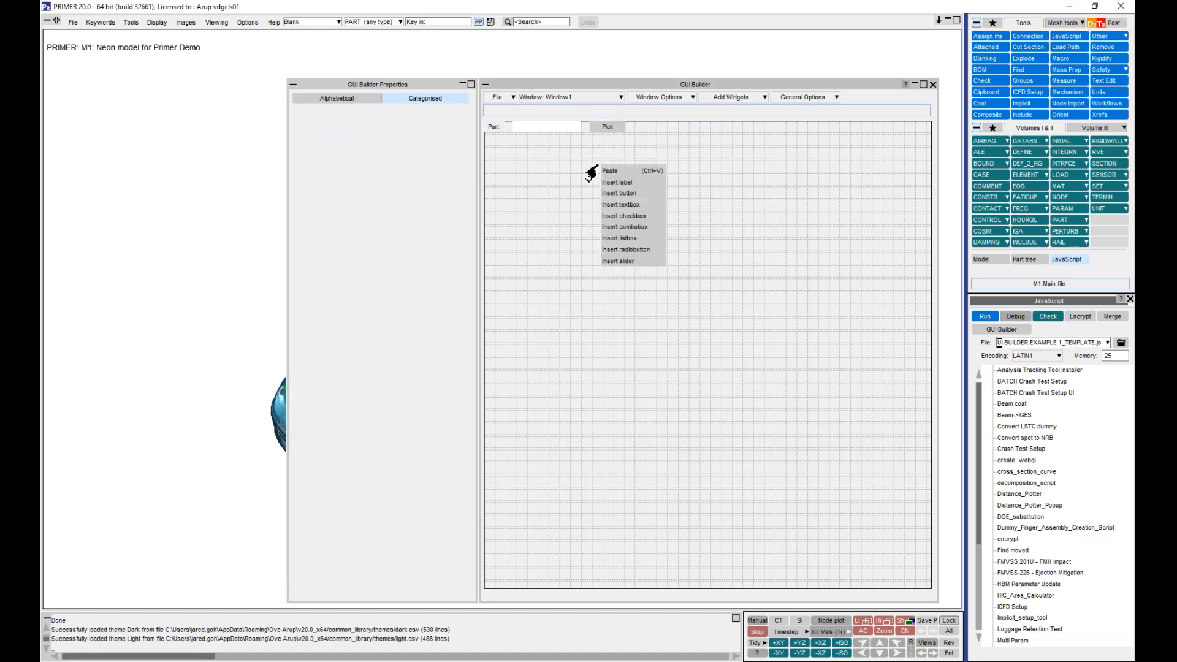
{"action": "left_click", "coordinate": [611, 171]}
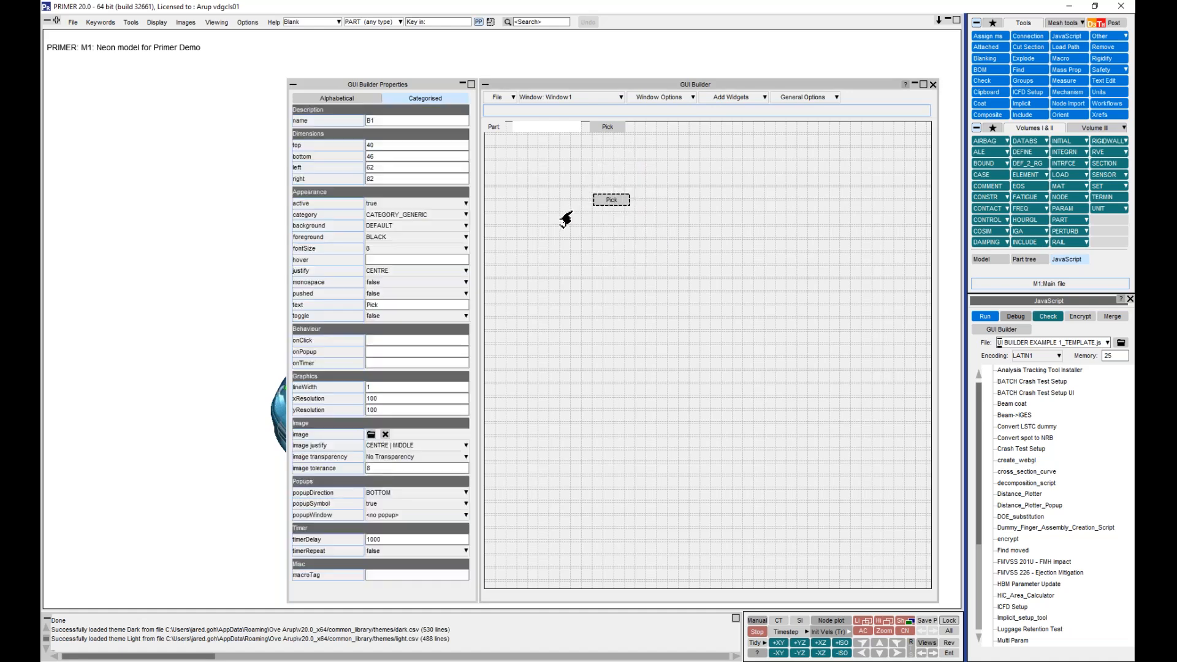
Paste a second copy of the Pick button and place both copies side by side below the Part row.
{"action": "right_click", "coordinate": [574, 212]}
{"action": "left_click", "coordinate": [610, 218]}
{"action": "left_click_drag", "start_coordinate": [607, 222], "coordinate": [526, 161]}
{"action": "left_click_drag", "start_coordinate": [616, 202], "coordinate": [530, 164]}
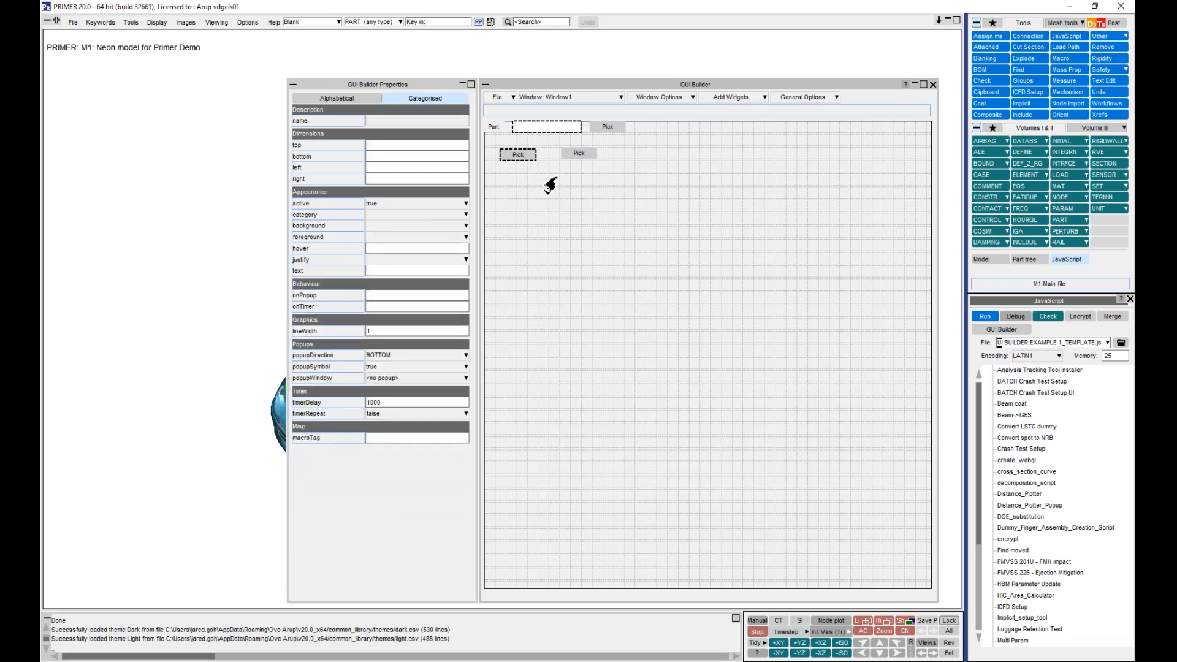
{"action": "left_click", "coordinate": [526, 188]}
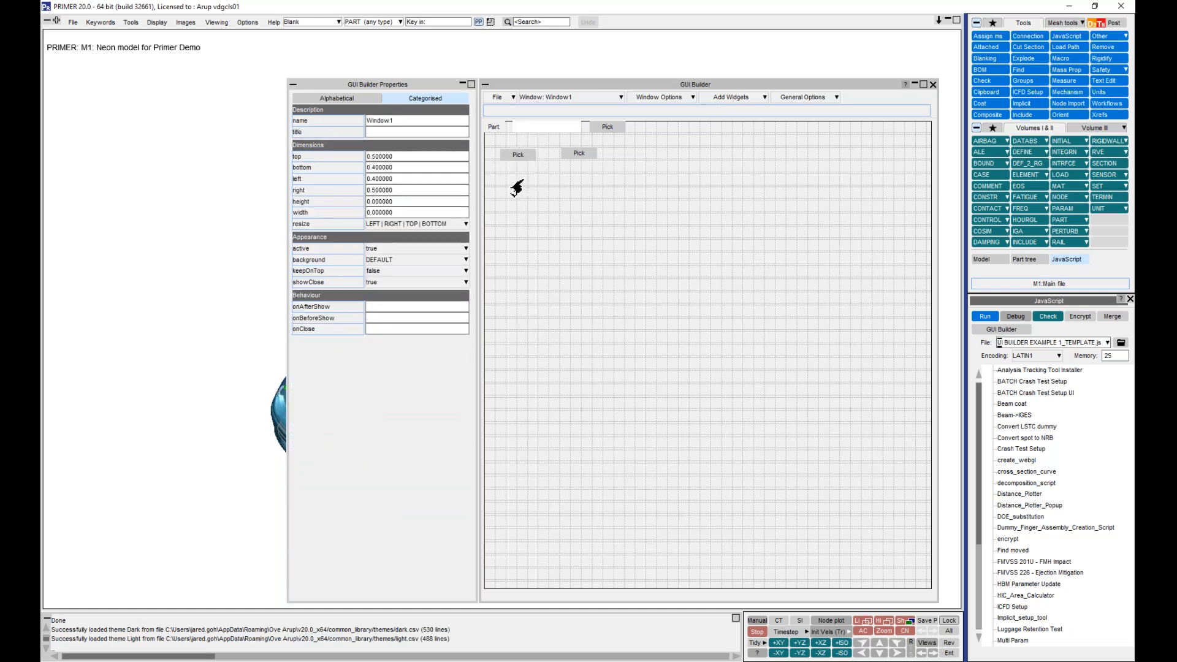
Select both copied Pick buttons, align them by their top edges, and move them together to top 15.
{"action": "left_click_drag", "start_coordinate": [523, 154], "coordinate": [499, 119]}
{"action": "left_click_drag", "start_coordinate": [623, 179], "coordinate": [483, 148]}
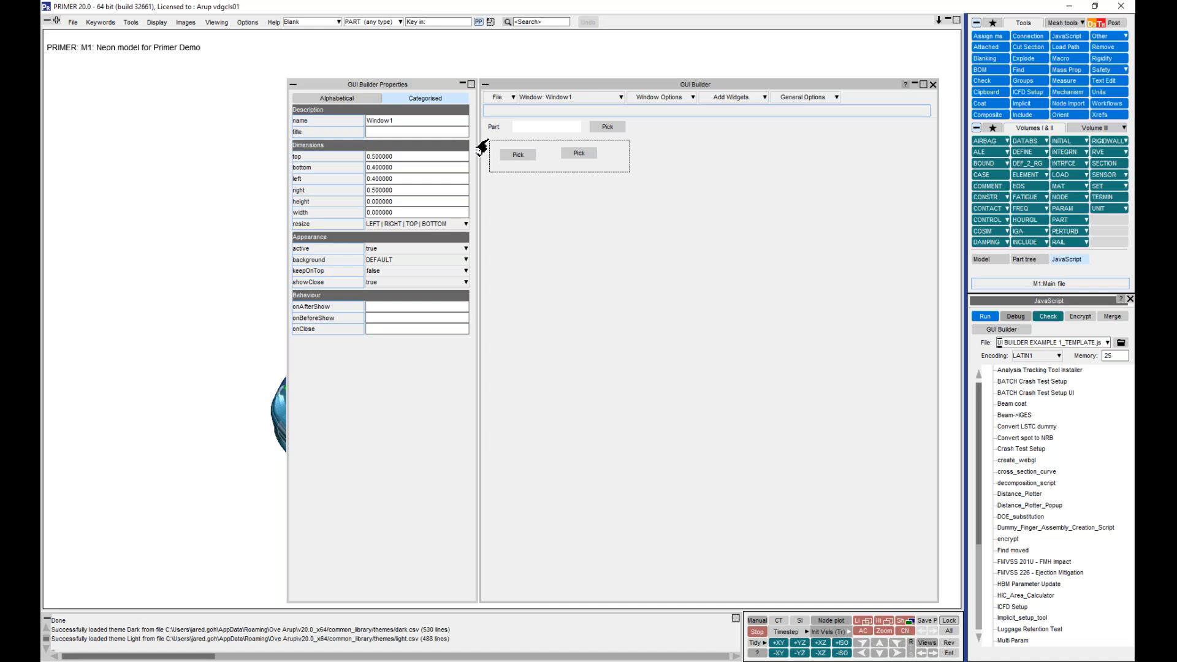
{"action": "left_click_drag", "start_coordinate": [629, 172], "coordinate": [482, 142]}
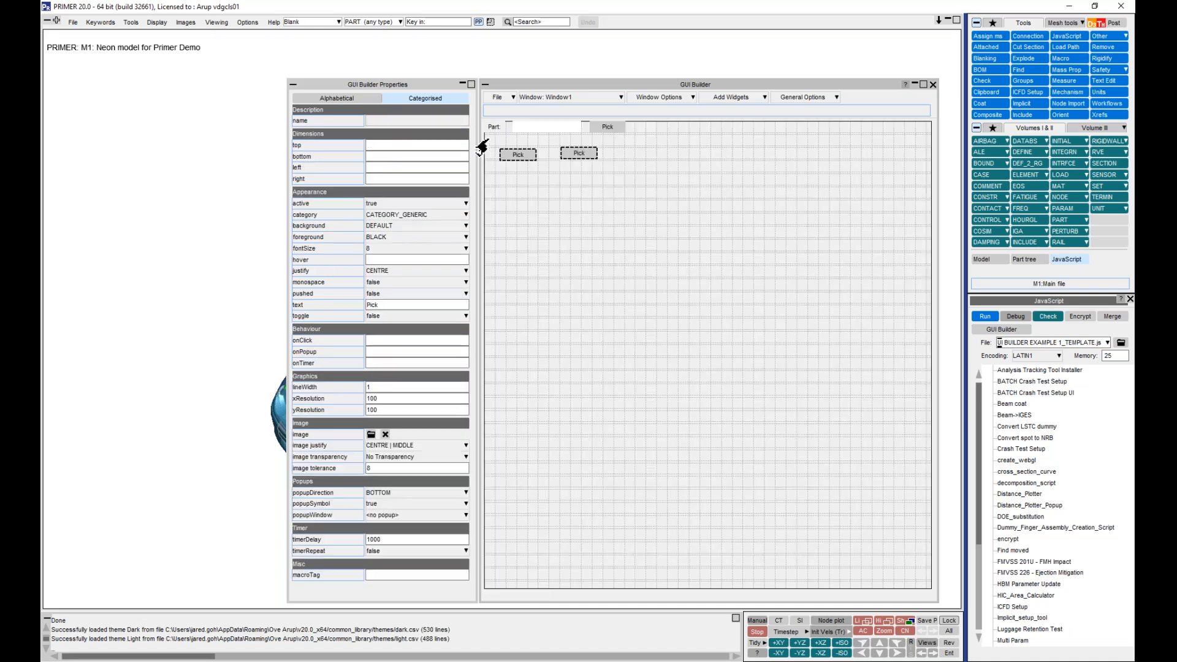
{"action": "right_click", "coordinate": [528, 157]}
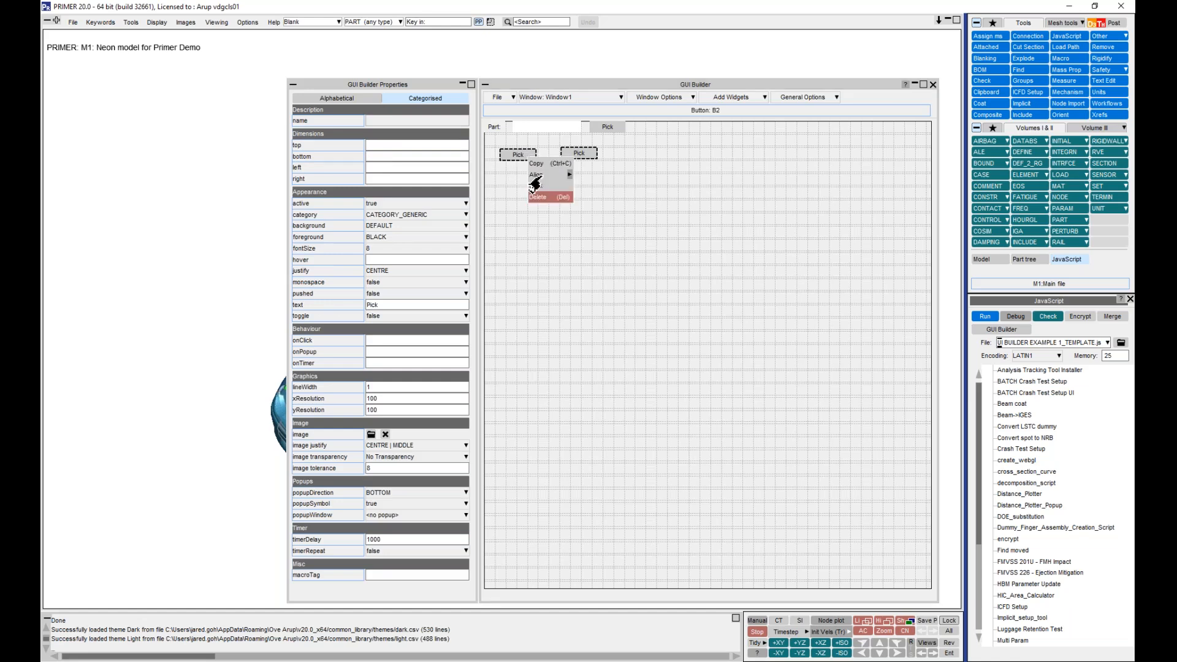
{"action": "mouse_move", "coordinate": [538, 175]}
{"action": "left_click", "coordinate": [584, 198]}
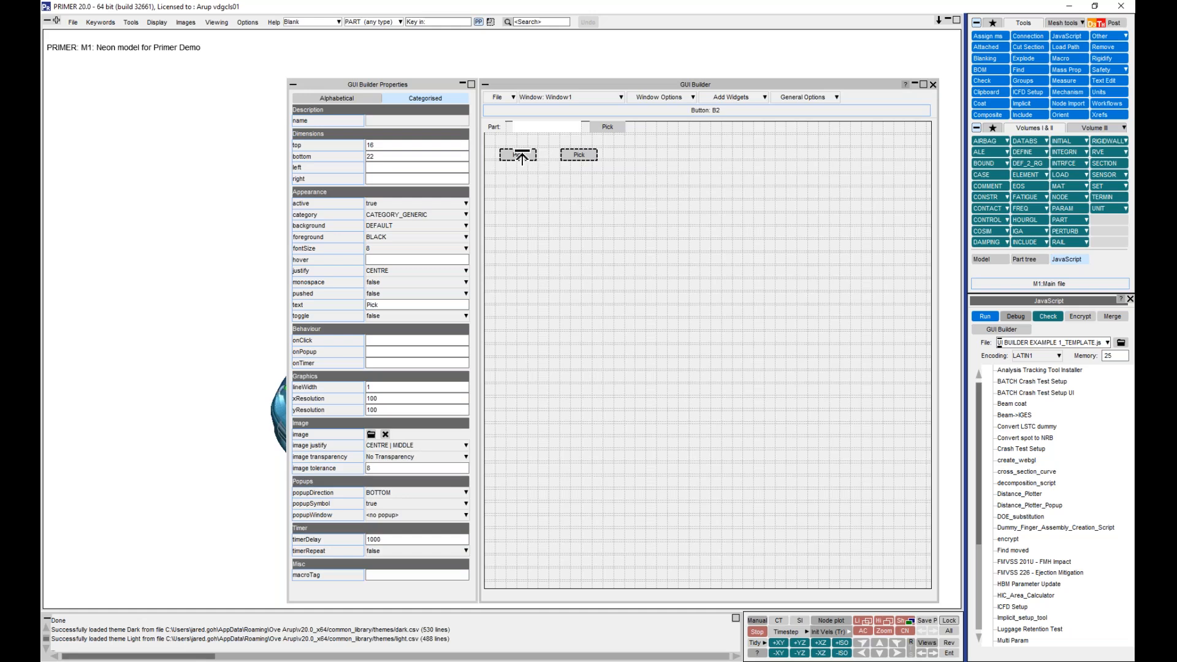
{"action": "left_click_drag", "start_coordinate": [522, 158], "coordinate": [517, 156]}
{"action": "left_click", "coordinate": [618, 175]}
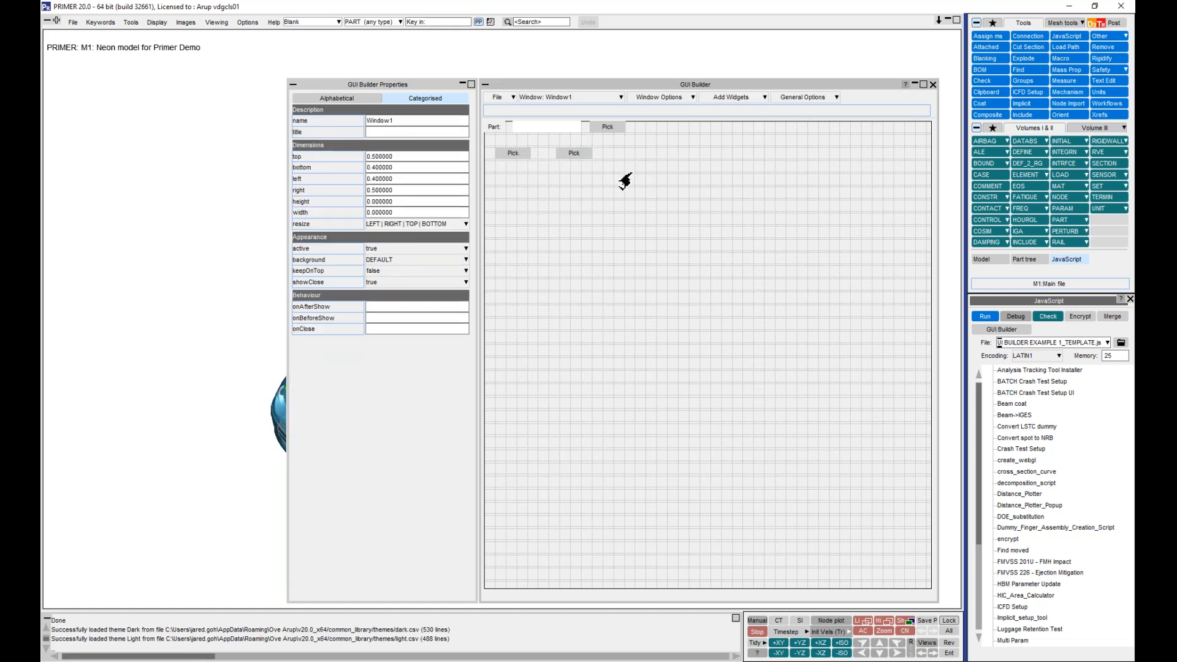
Rename the copied button B1 as "updateB" and set its text to "Update ID".
{"action": "left_click", "coordinate": [573, 154]}
{"action": "double_click", "coordinate": [394, 120]}
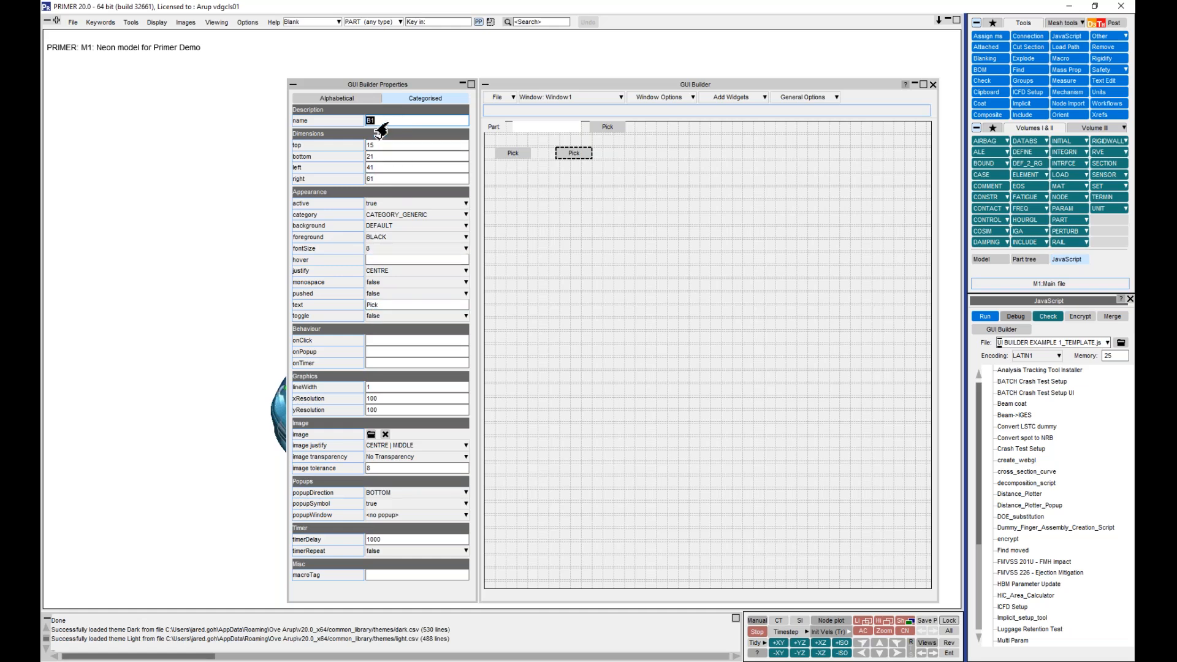
{"action": "type", "text": "UpdateB"}
{"action": "left_click", "coordinate": [573, 210]}
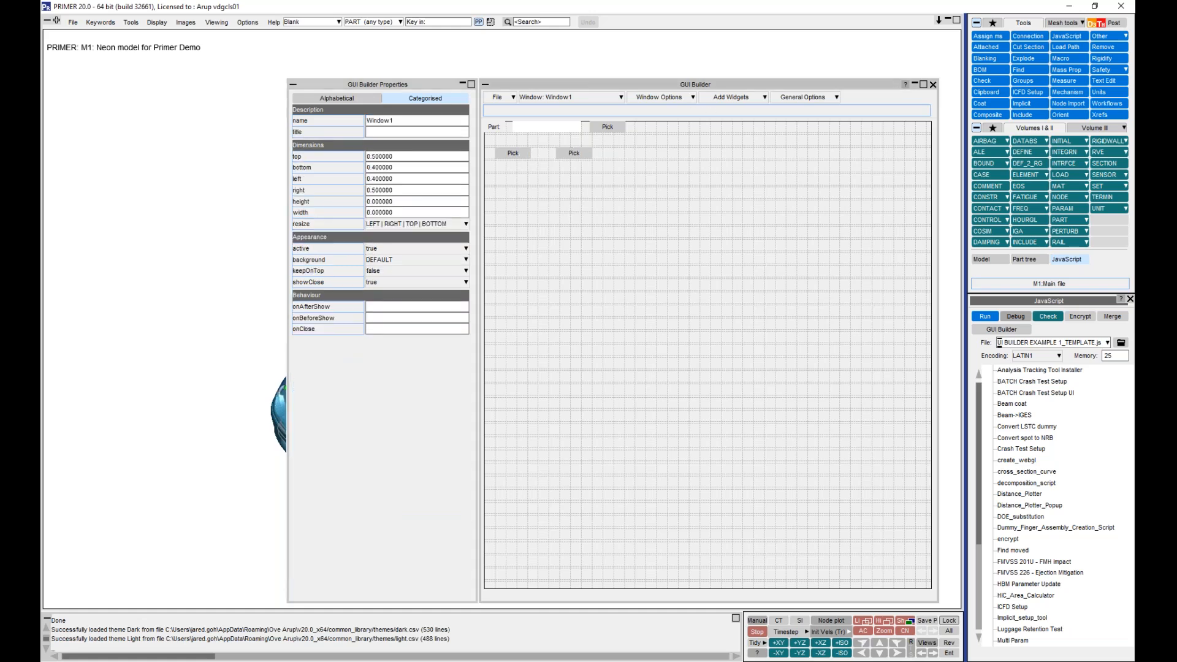
{"action": "left_click", "coordinate": [574, 153]}
{"action": "left_click", "coordinate": [419, 305]}
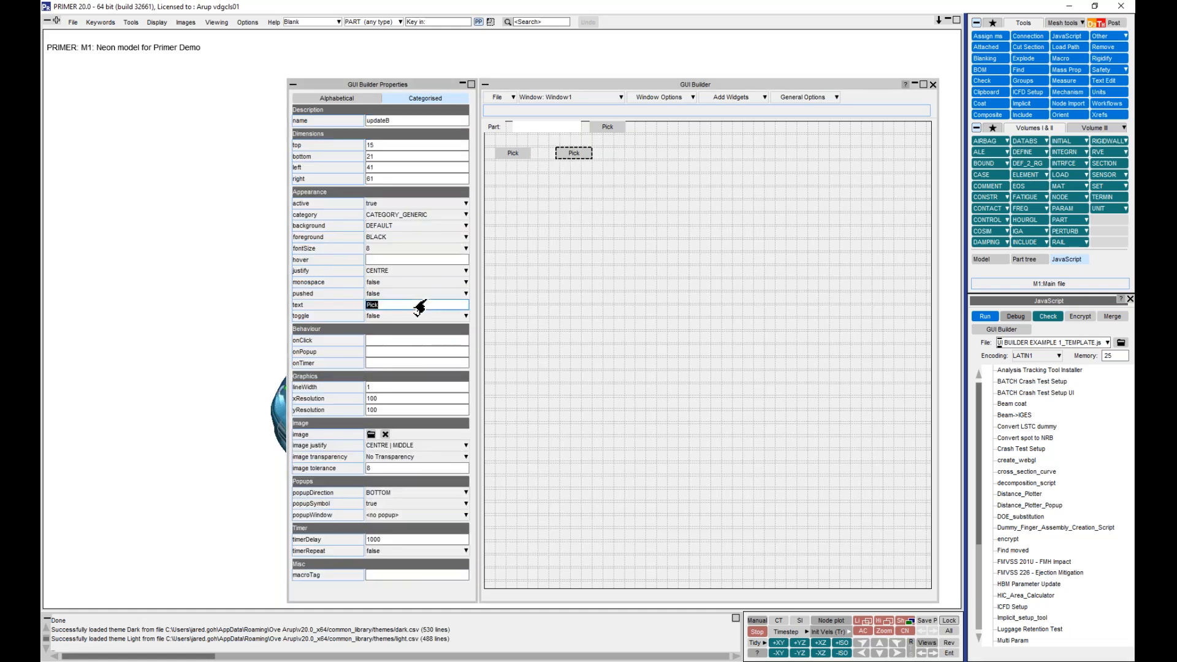
{"action": "type", "text": "Update ID"}
{"action": "key", "text": "Return"}
Set the text of copied button B2 to "Quit" and its name to "quit".
{"action": "left_click", "coordinate": [526, 155]}
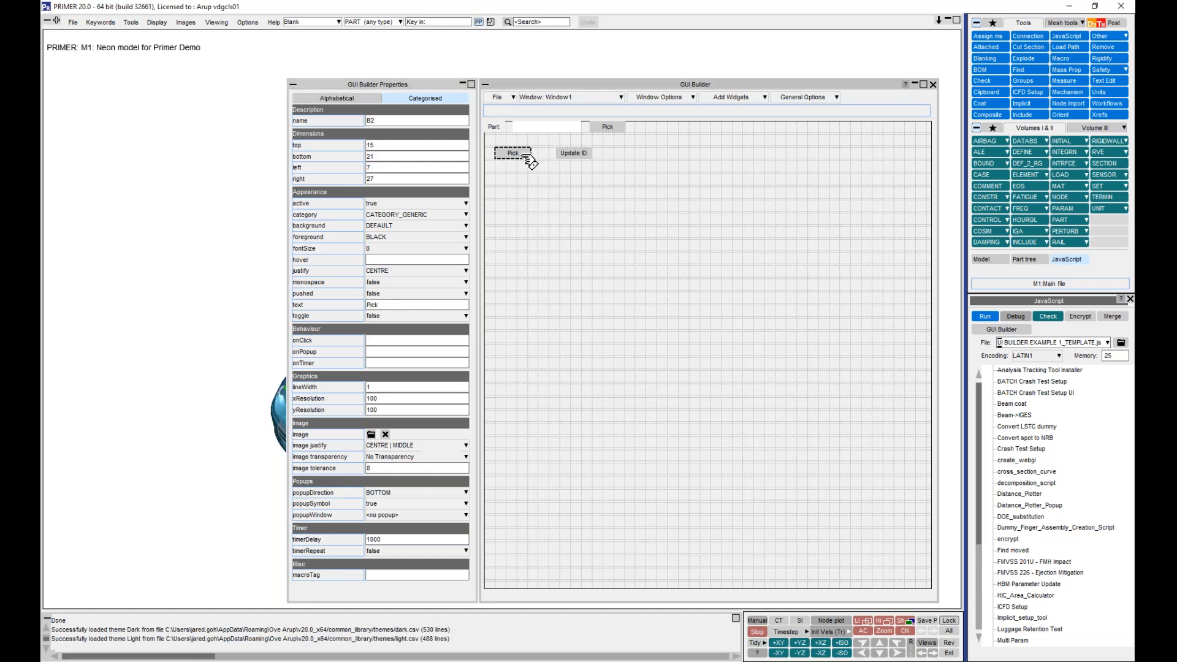
{"action": "left_click", "coordinate": [408, 305]}
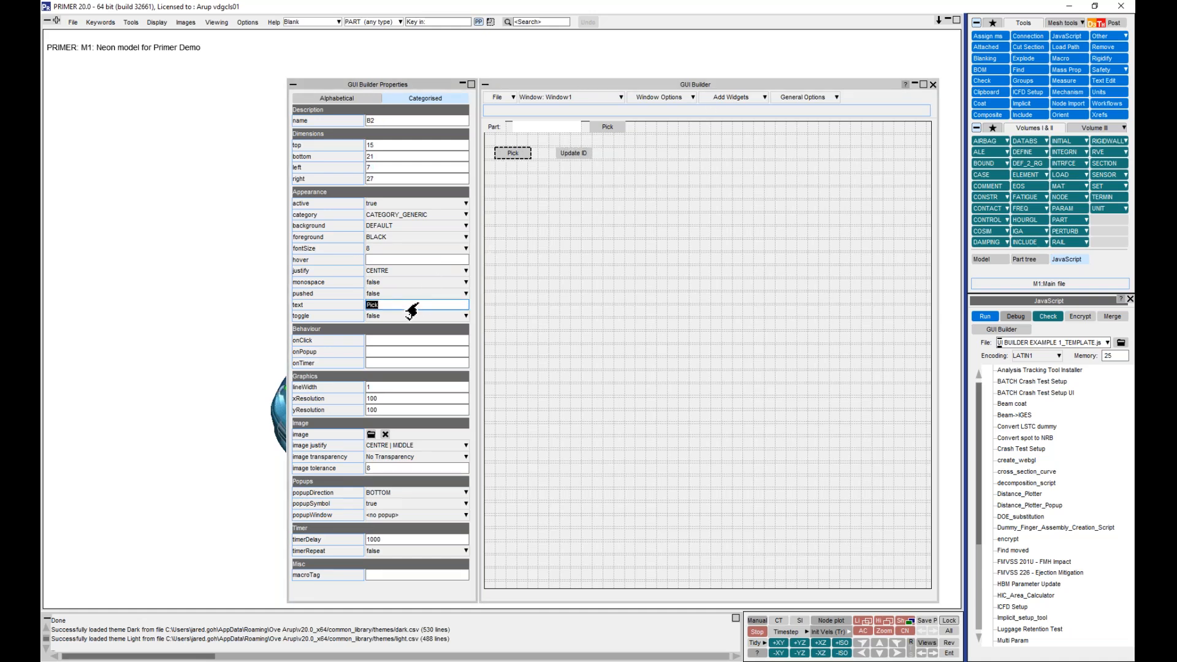
{"action": "type", "text": "Quite"}
{"action": "key", "text": "BackSpace"}
{"action": "left_click", "coordinate": [408, 122]}
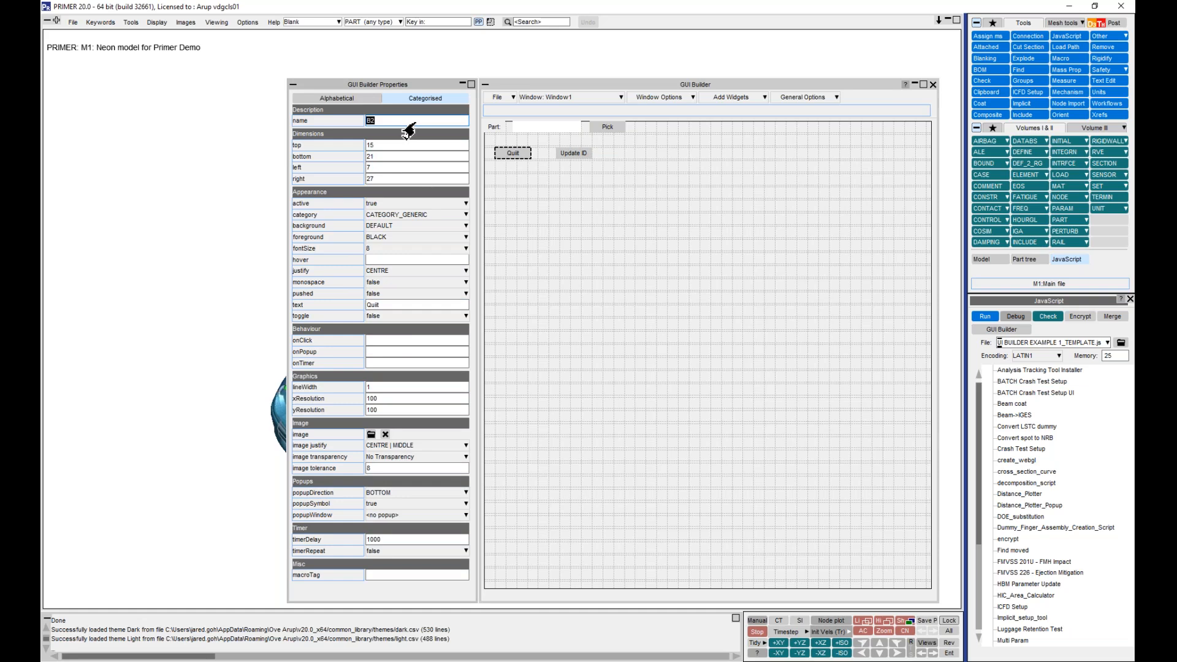
{"action": "type", "text": "quit"}
{"action": "left_click", "coordinate": [541, 219]}
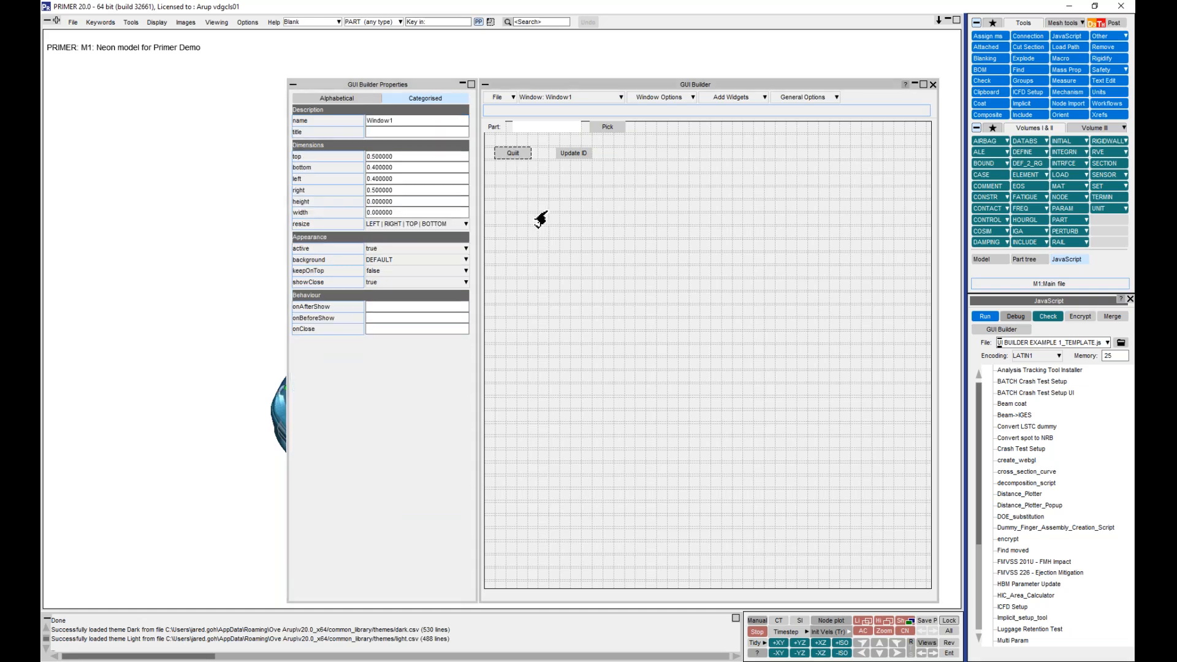
Review the properties of the Pick button, the part textbox, and the Quit and Update ID buttons.
{"action": "left_click", "coordinate": [619, 129]}
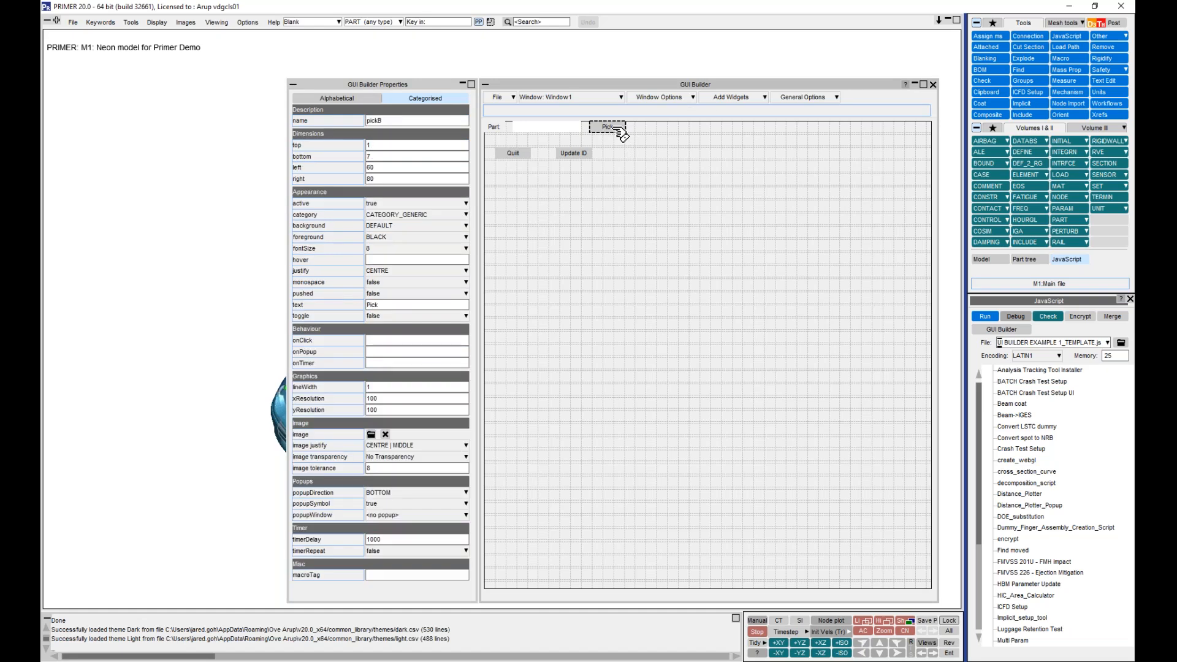
{"action": "left_click", "coordinate": [546, 127]}
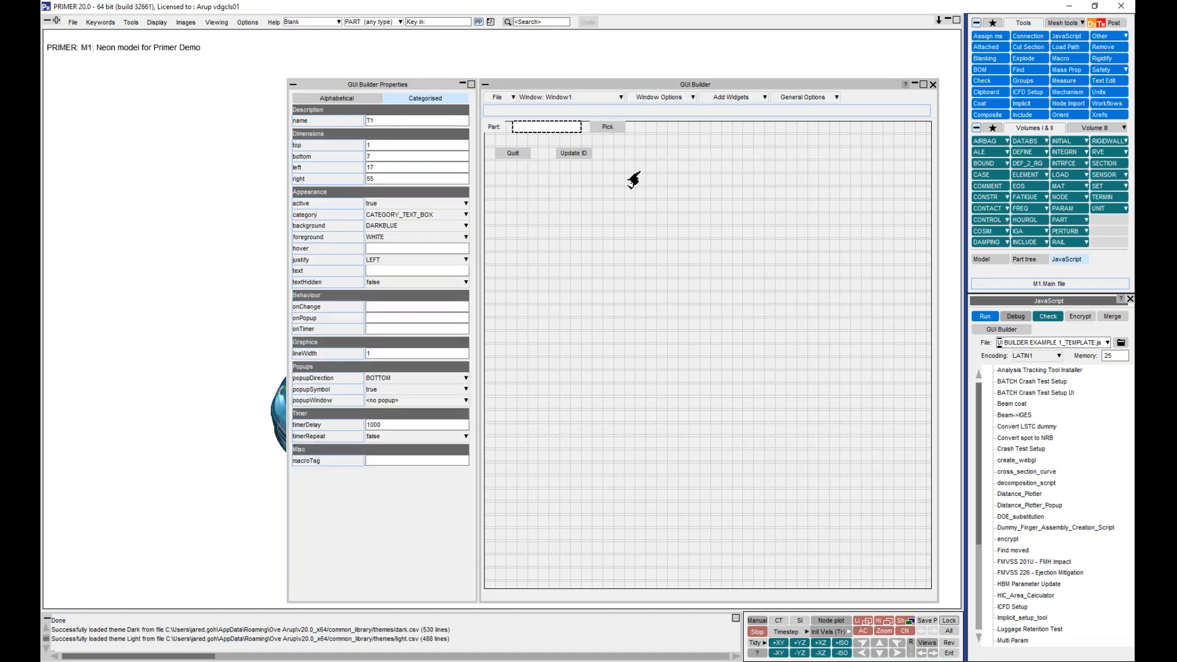
{"action": "left_click", "coordinate": [634, 179]}
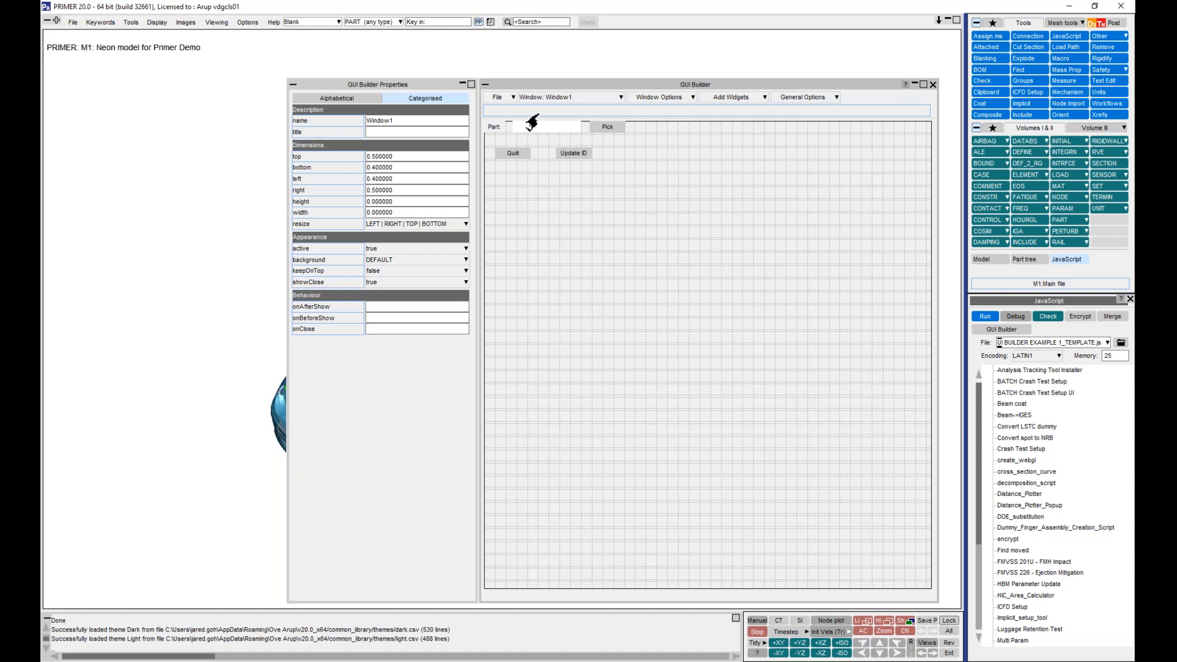
{"action": "left_click", "coordinate": [519, 155]}
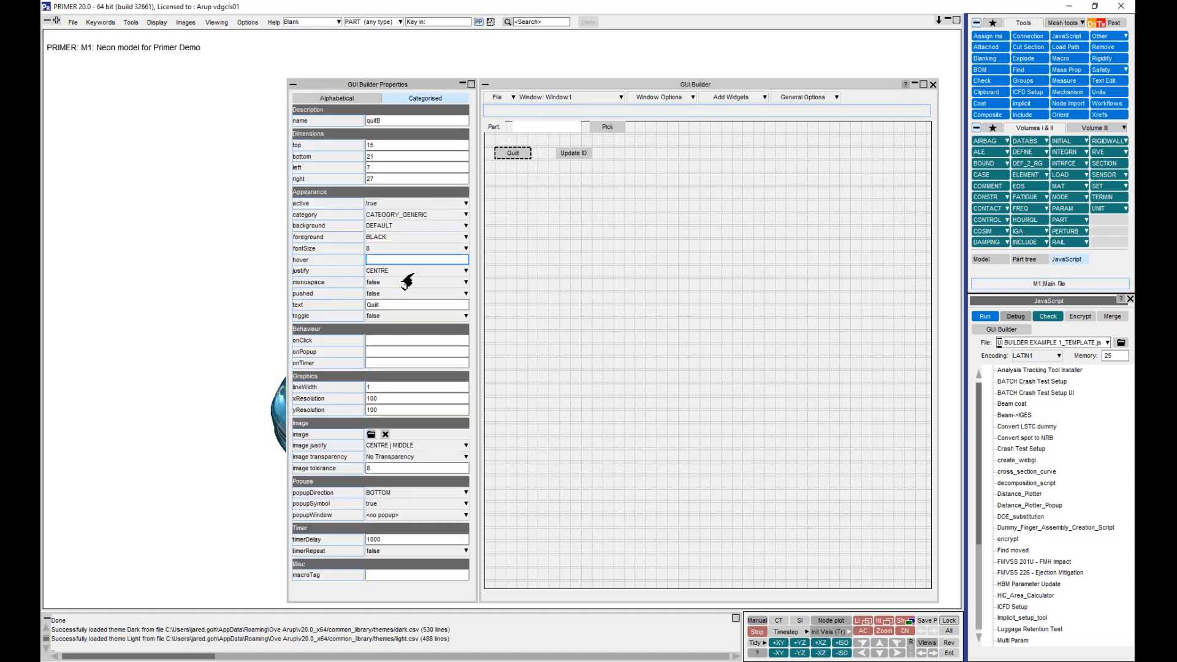
{"action": "left_click", "coordinate": [375, 305]}
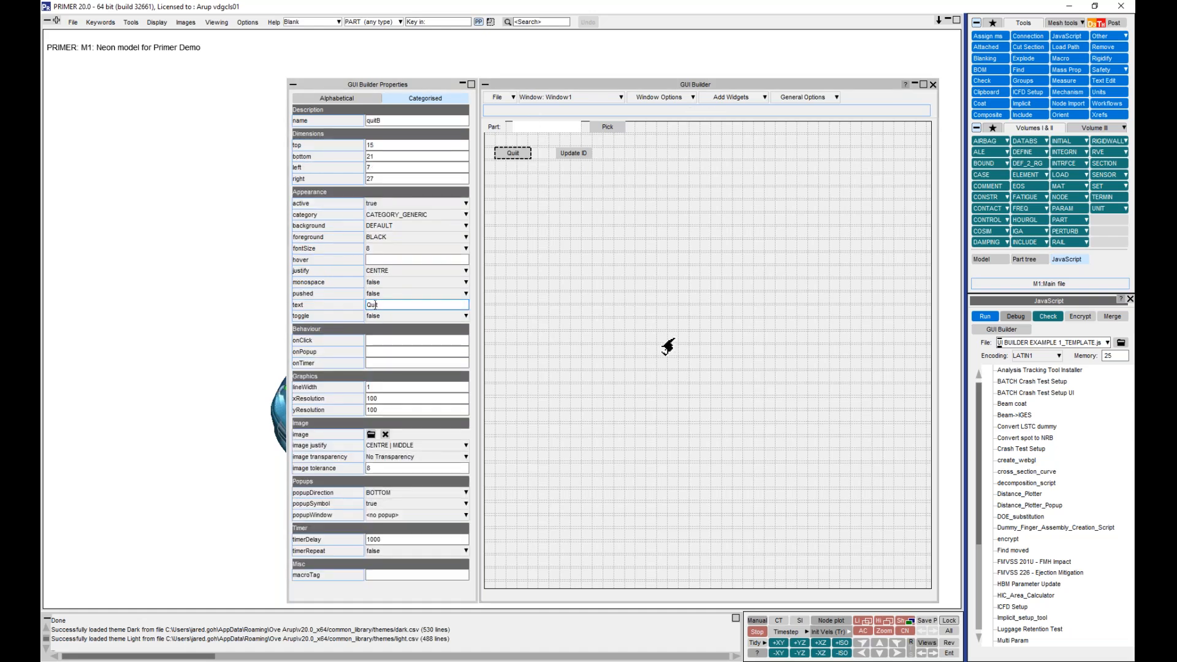
{"action": "left_click", "coordinate": [668, 347]}
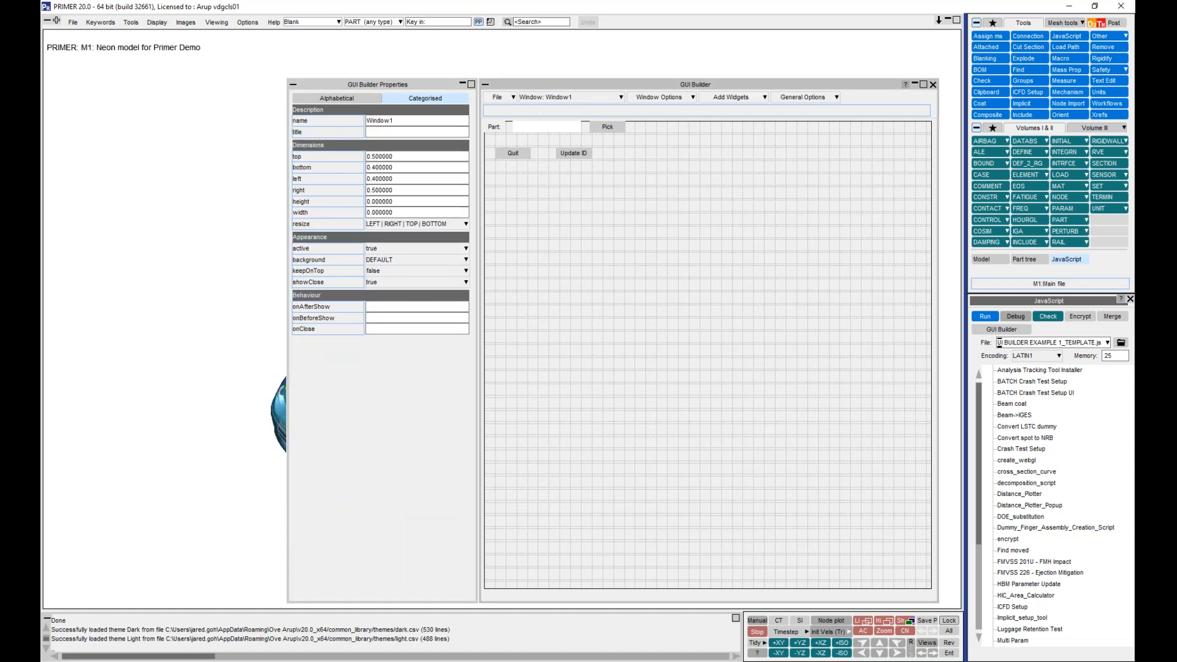
{"action": "left_click", "coordinate": [574, 153]}
Set the Pick button's onClick callback to "pickPart", declining to reload the modified template file in Notepad++.
{"action": "left_click", "coordinate": [607, 126]}
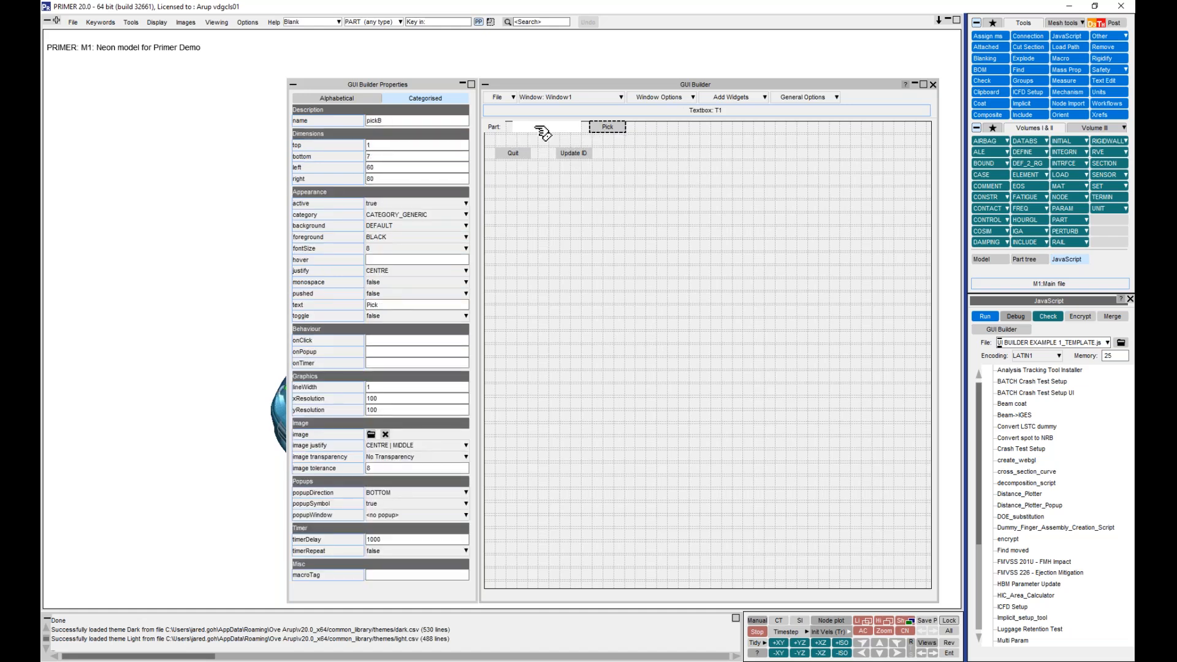
{"action": "left_click", "coordinate": [385, 353]}
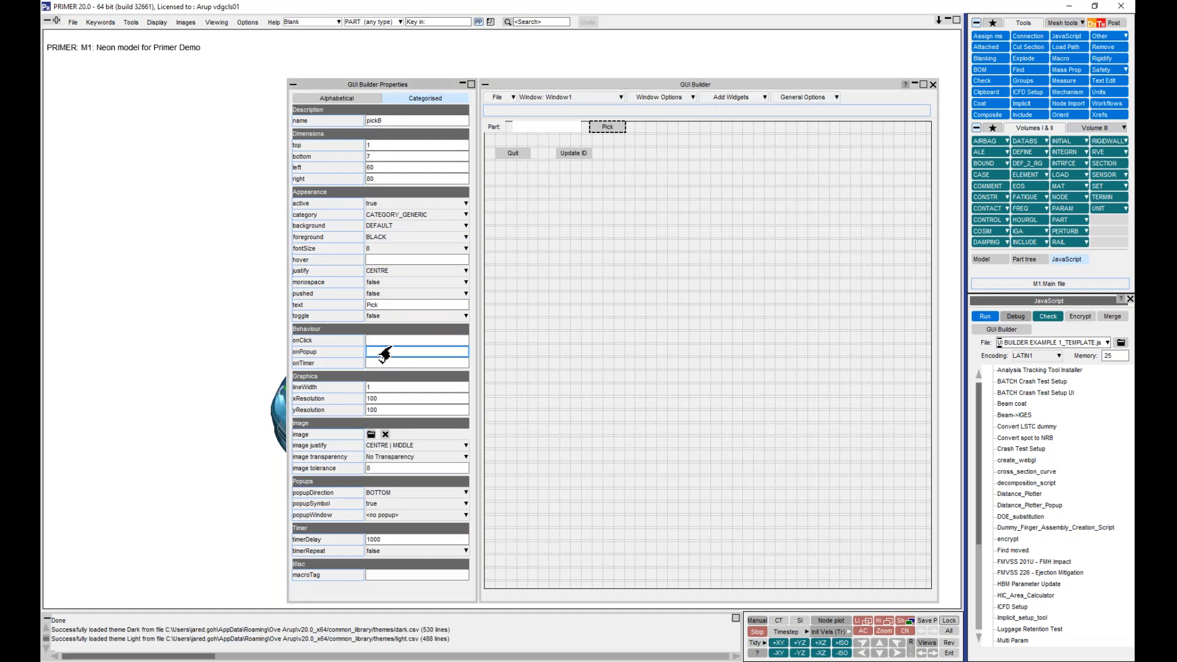
{"action": "left_click", "coordinate": [377, 341]}
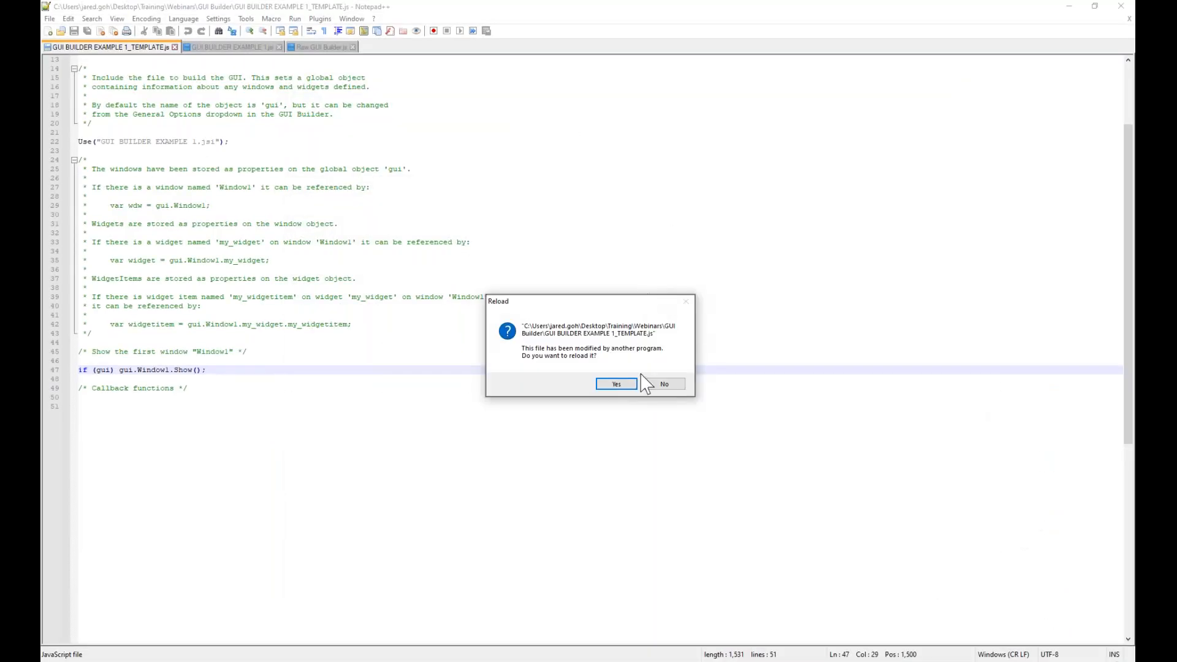
{"action": "left_click", "coordinate": [665, 385]}
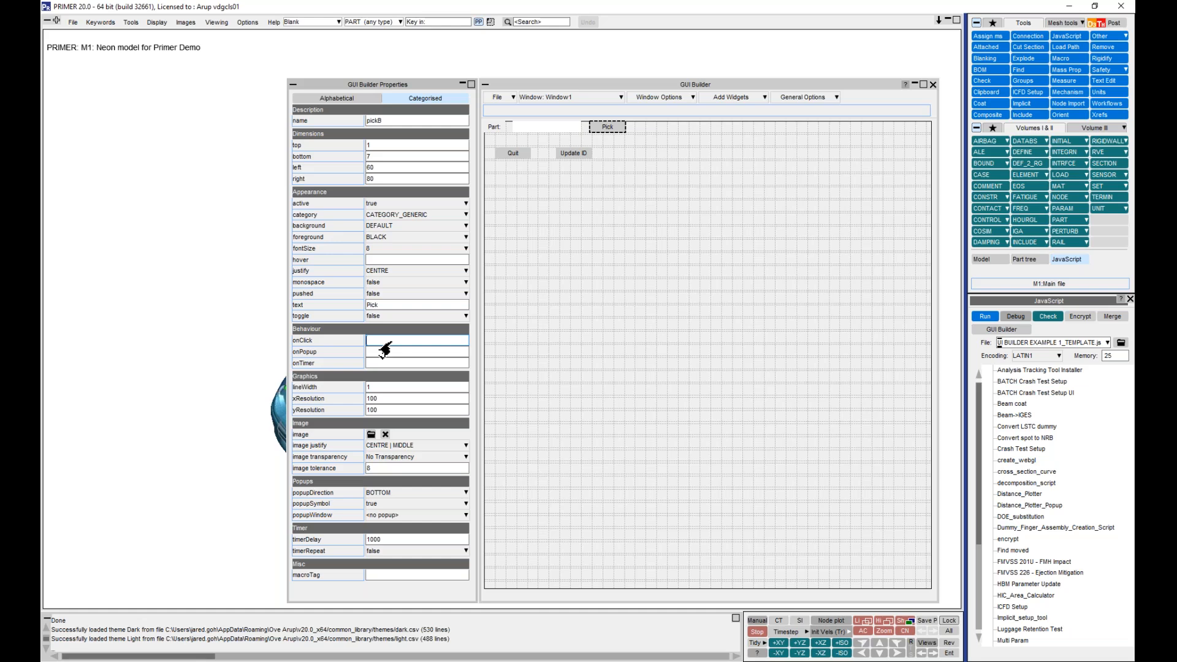
{"action": "type", "text": "pick+"}
{"action": "type", "text": "art"}
{"action": "left_click", "coordinate": [518, 309]}
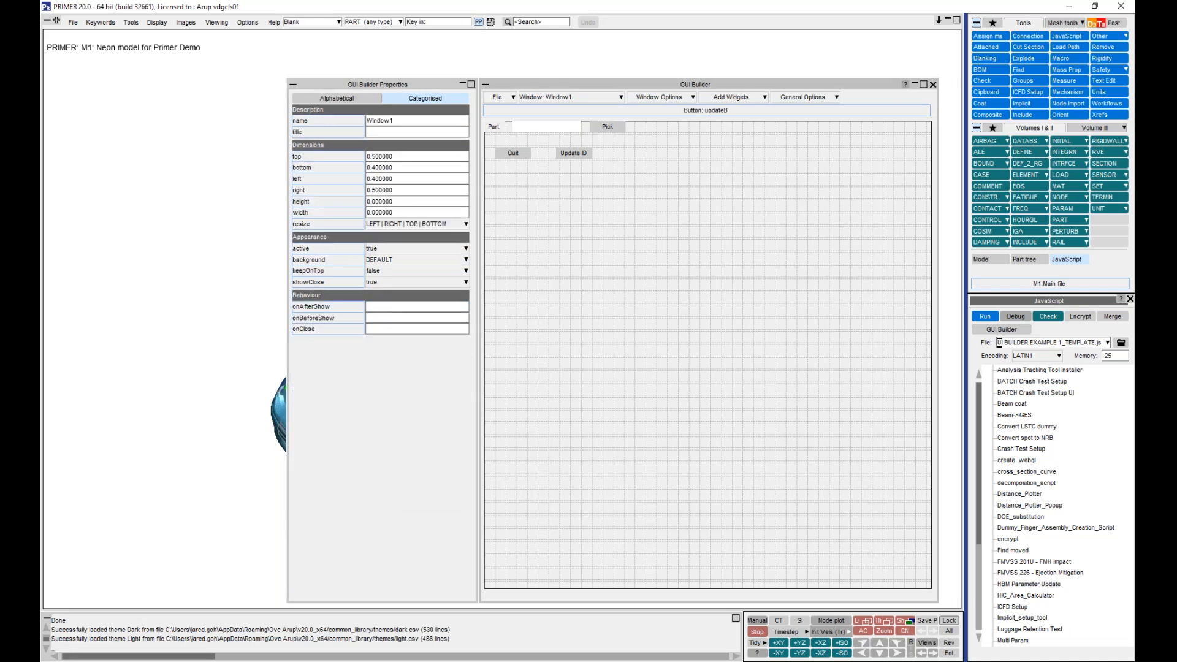
Set the onClick callback of the Update ID button to "updateID" and that of the Quit button to "quit".
{"action": "left_click", "coordinate": [574, 152]}
{"action": "left_click", "coordinate": [383, 341]}
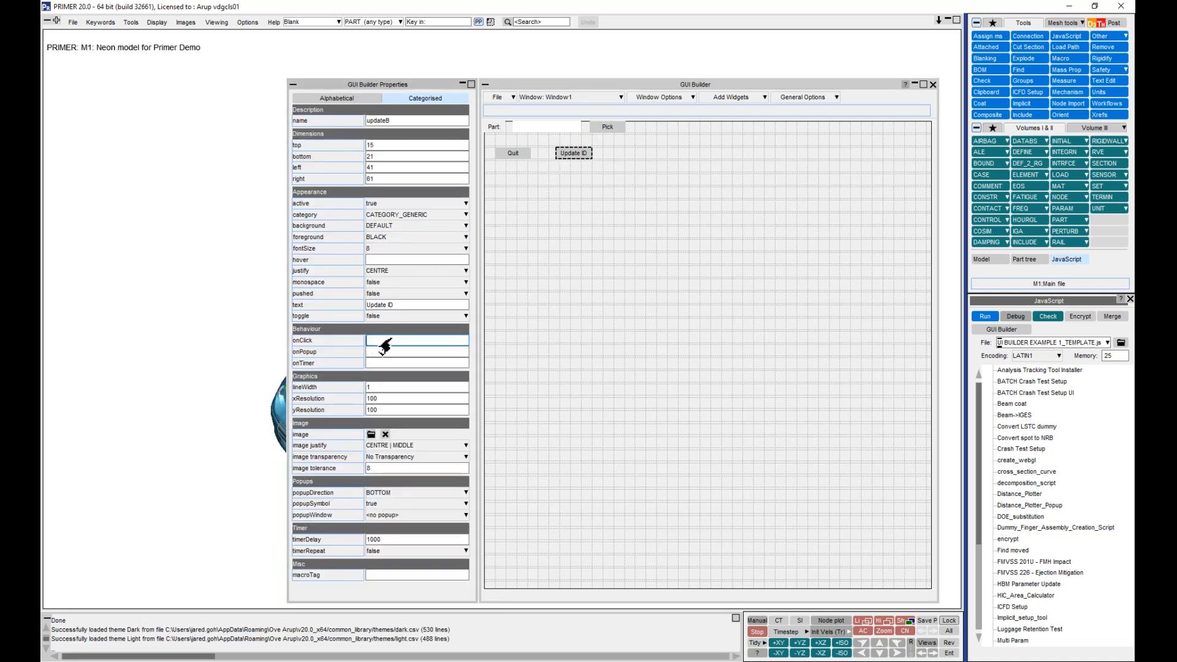
{"action": "type", "text": "update"}
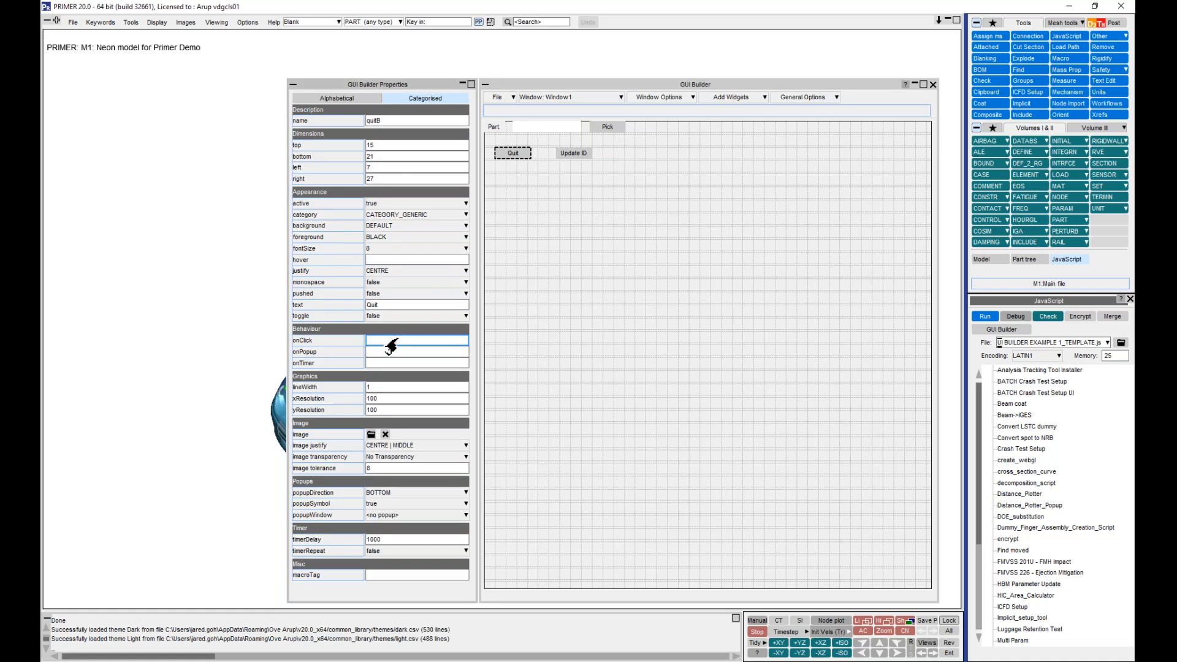
{"action": "left_click", "coordinate": [391, 342]}
{"action": "type", "text": "quit"}
{"action": "left_click", "coordinate": [514, 310]}
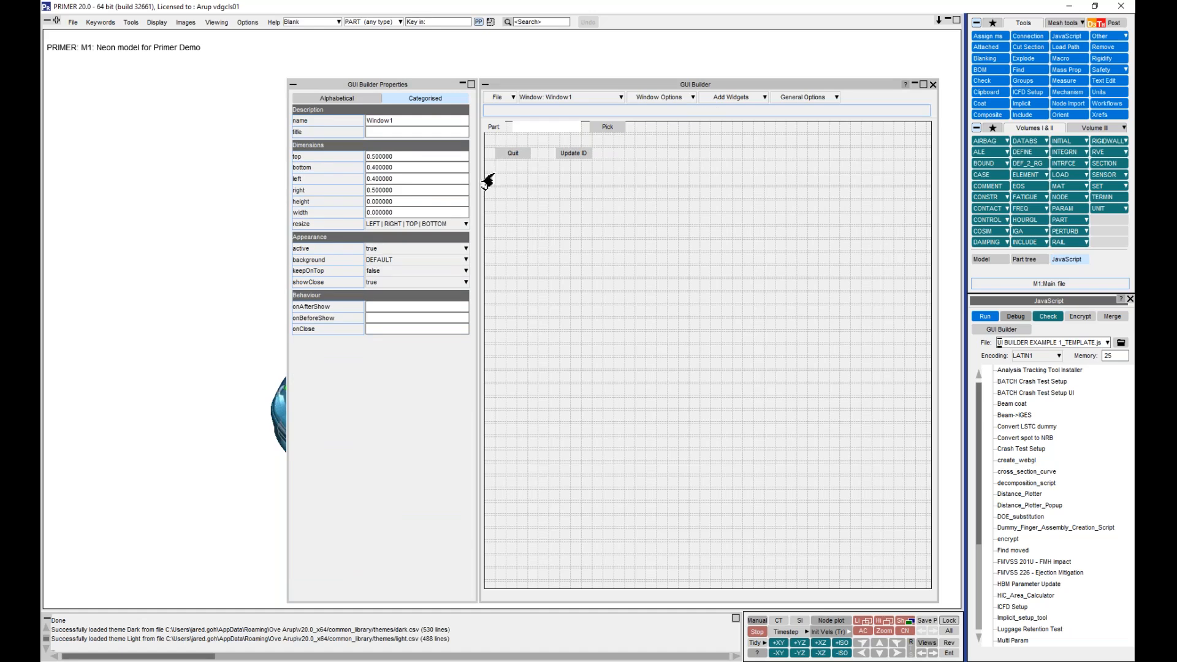
Save the GUI as a .jsi file named "Partpicker" in the GUI Builder folder.
{"action": "left_click", "coordinate": [499, 97]}
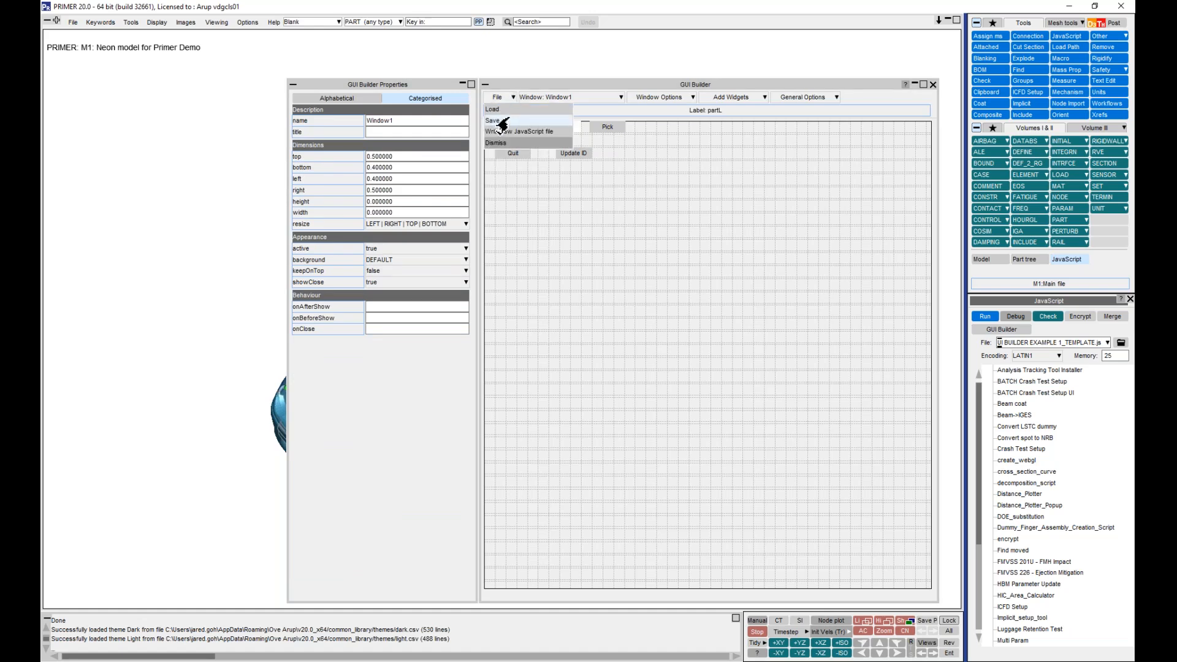
{"action": "left_click", "coordinate": [512, 121]}
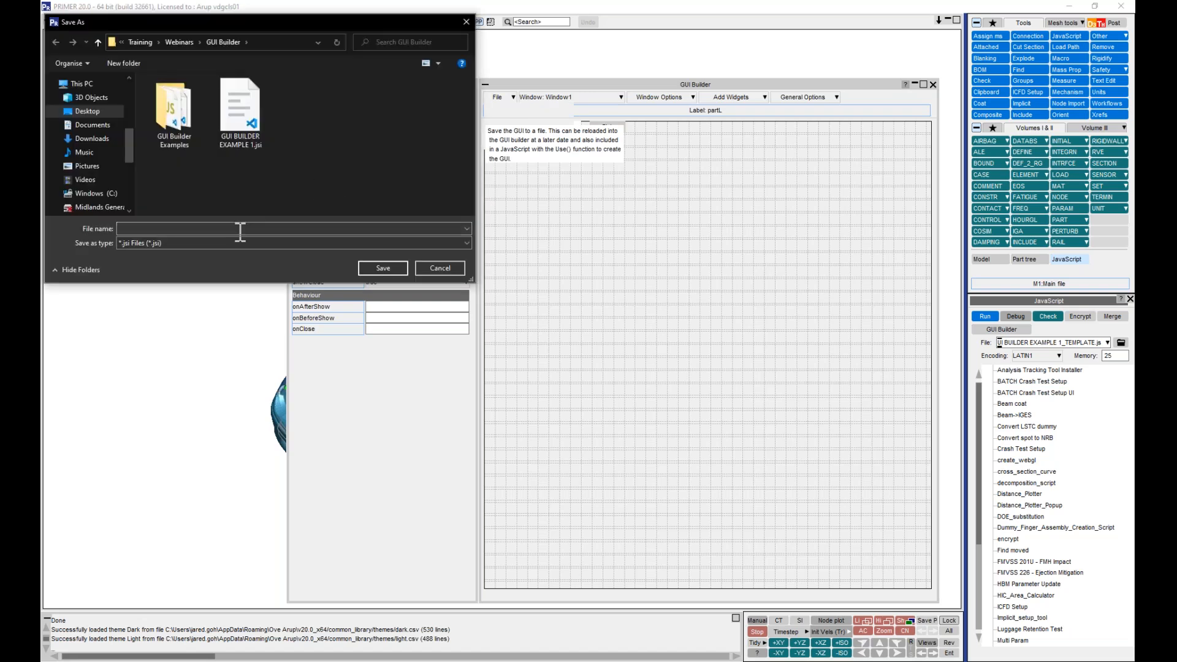
{"action": "type", "text": "Partpicker"}
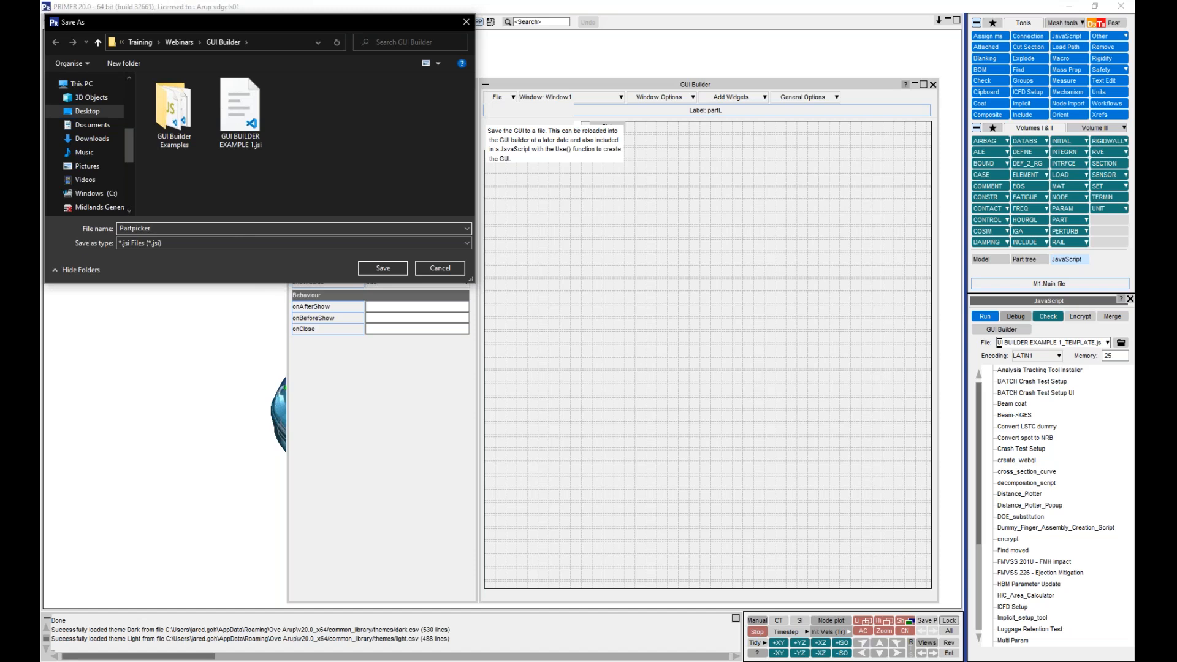
{"action": "key", "text": "Return"}
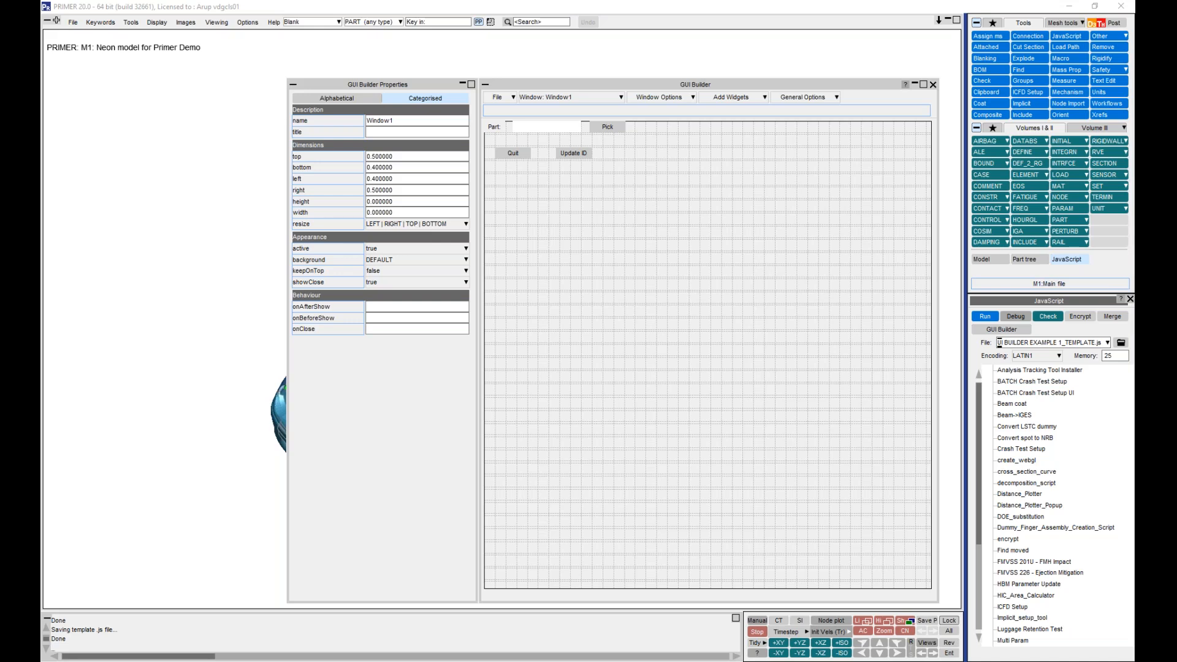
Switch to Notepad++ and review Partpicker_TEMPLATE.js, including the Use line, the window Show call and the empty callback functions.
{"action": "key", "text": "alt+Tab"}
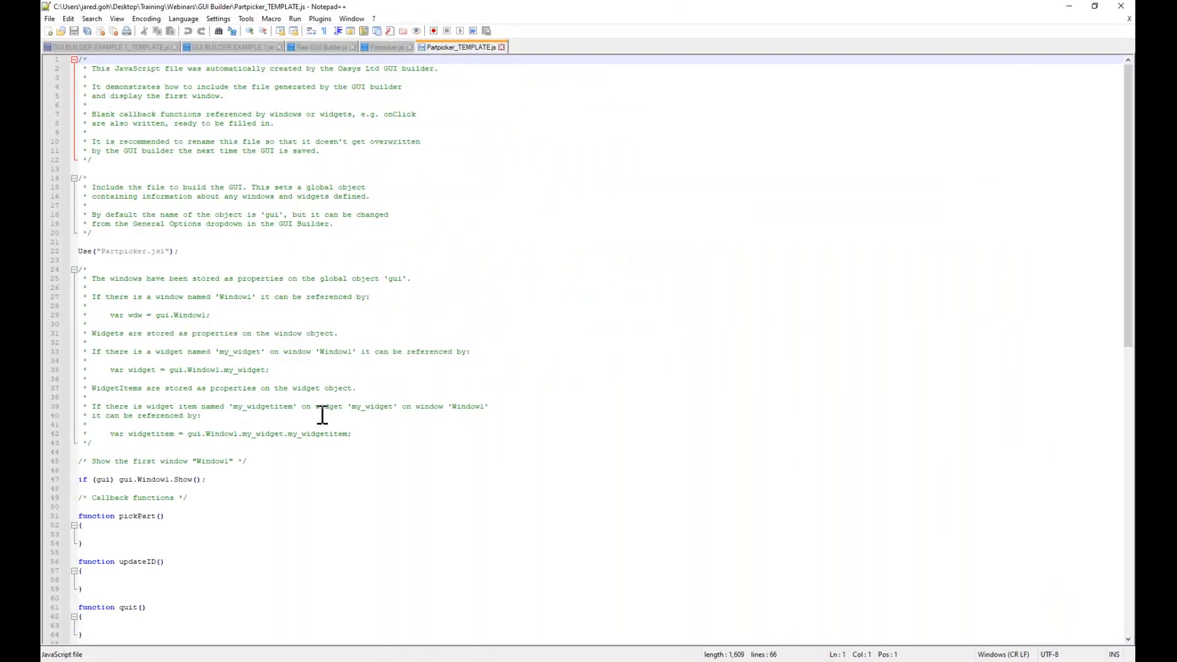
{"action": "scroll", "coordinate": [255, 305], "scroll_direction": "down", "scroll_amount": 2}
{"action": "scroll", "coordinate": [254, 305], "scroll_direction": "down", "scroll_amount": 1}
{"action": "scroll", "coordinate": [210, 276], "scroll_direction": "up", "scroll_amount": 1}
{"action": "scroll", "coordinate": [83, 212], "scroll_direction": "down", "scroll_amount": 4}
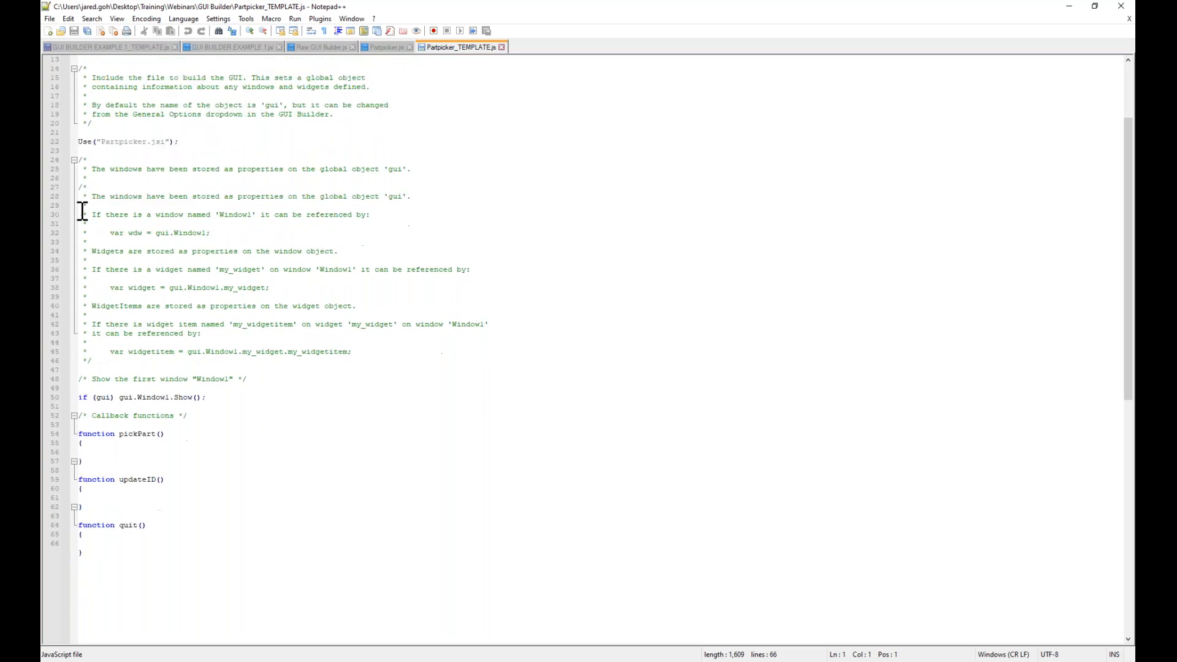
{"action": "scroll", "coordinate": [151, 340], "scroll_direction": "up", "scroll_amount": 4}
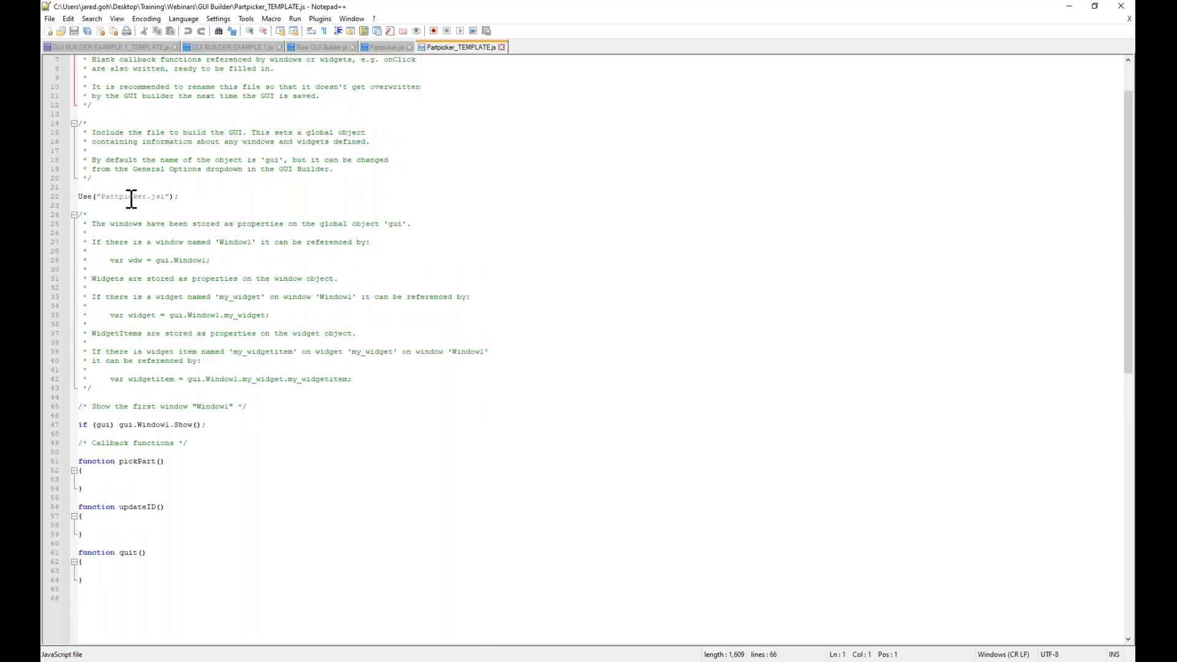
{"action": "scroll", "coordinate": [187, 199], "scroll_direction": "down", "scroll_amount": 3}
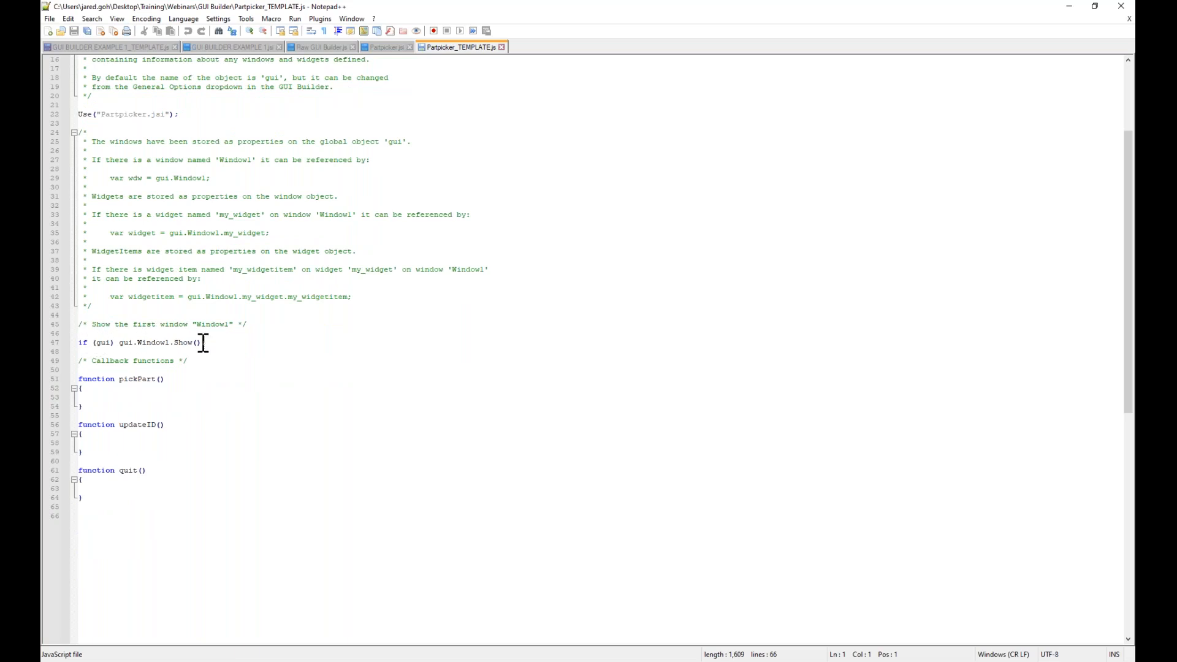
{"action": "scroll", "coordinate": [217, 344], "scroll_direction": "down", "scroll_amount": 2}
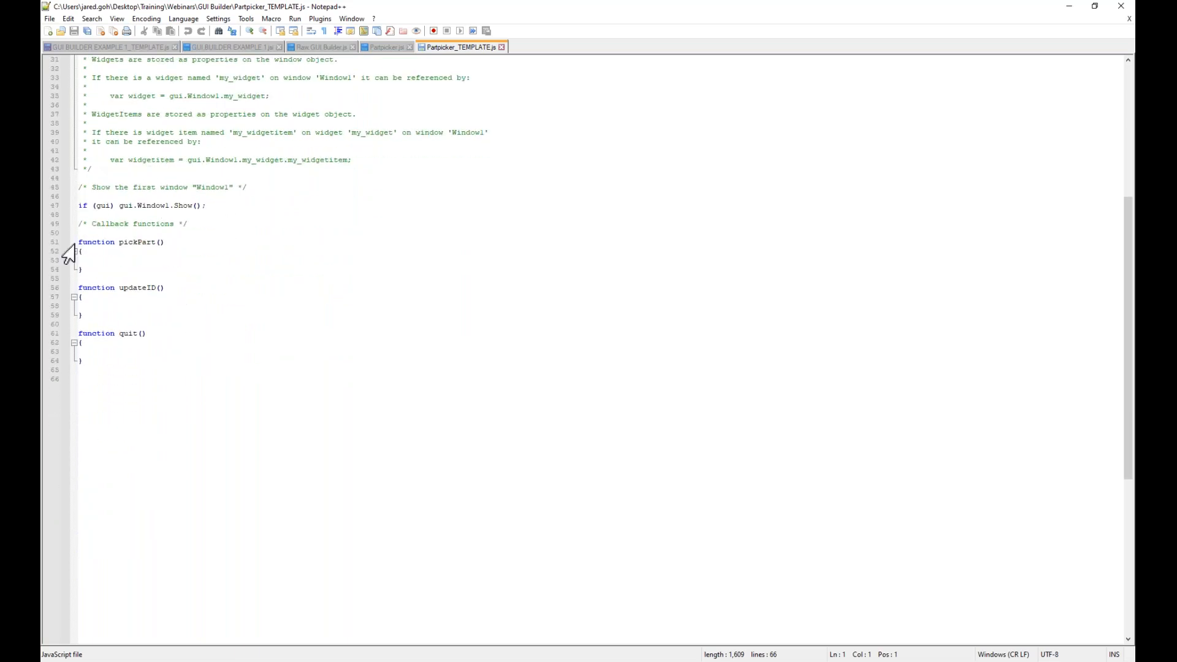
{"action": "left_click_drag", "start_coordinate": [78, 242], "coordinate": [160, 360]}
{"action": "left_click", "coordinate": [177, 323]}
{"action": "left_click", "coordinate": [146, 269]}
{"action": "left_click", "coordinate": [147, 263]}
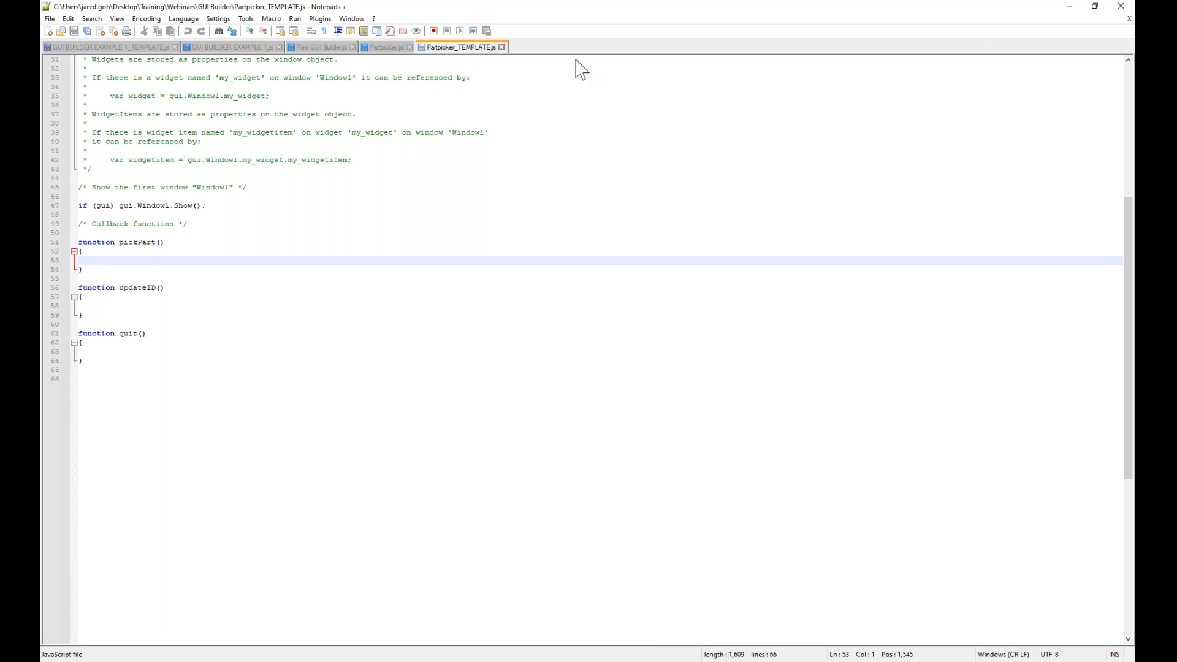
Switch back to PRIMER and inspect the textbox, Quit, Update ID and Pick widgets in the GUI Builder.
{"action": "key", "text": "alt+Tab"}
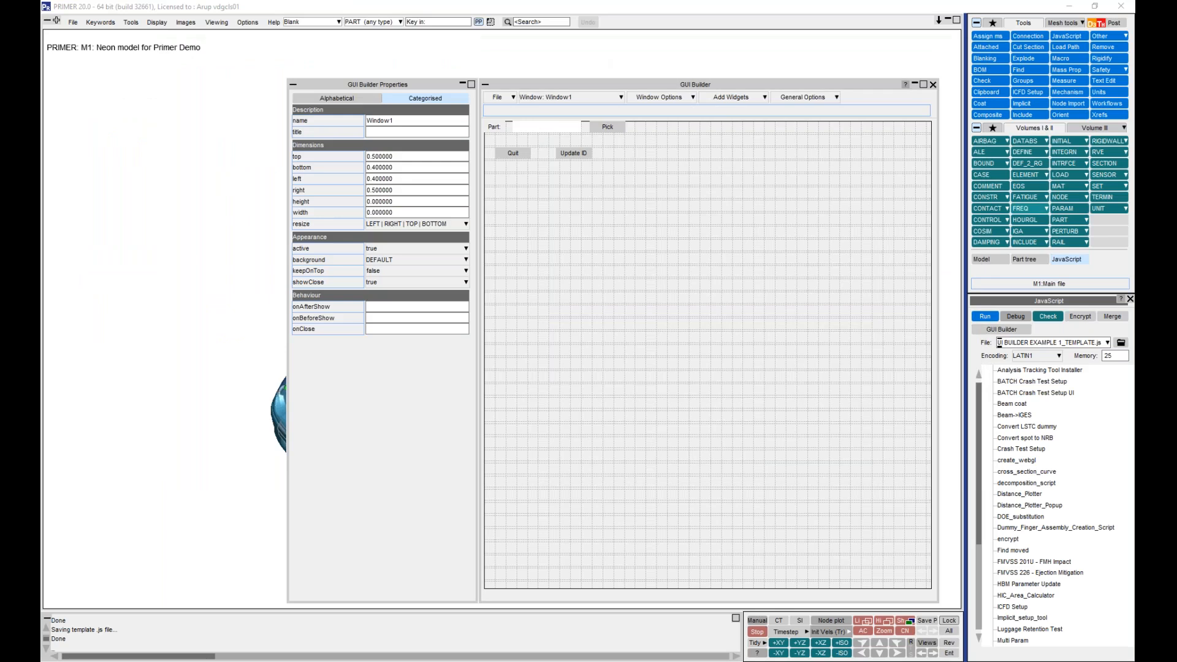
{"action": "left_click", "coordinate": [531, 127]}
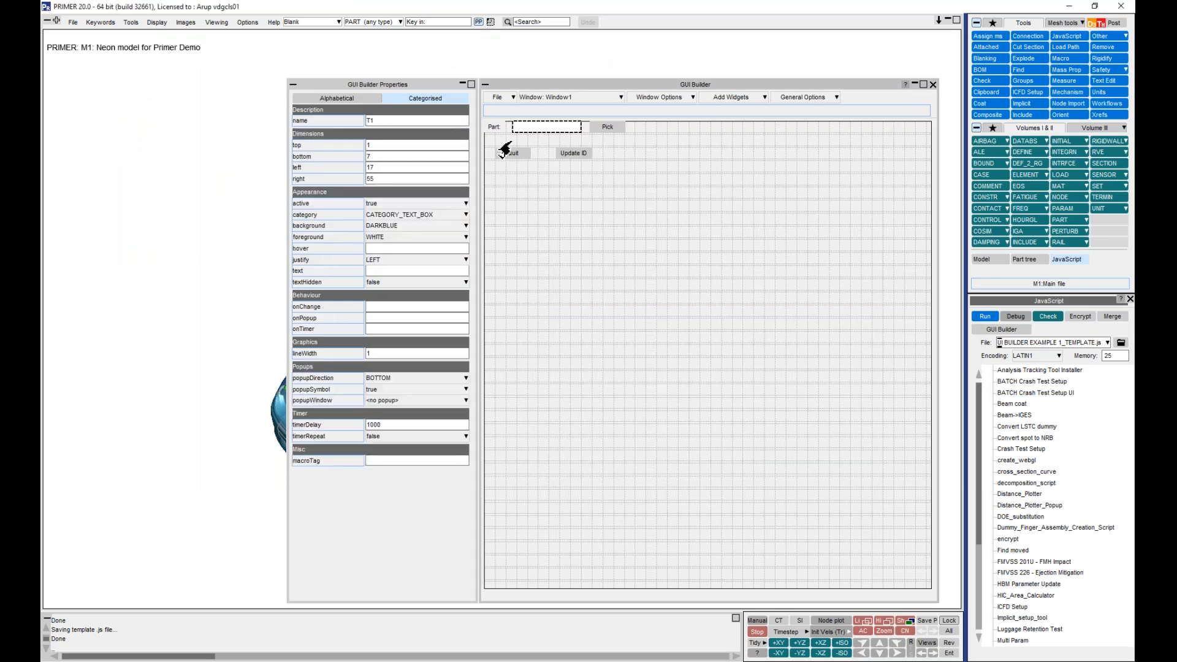
{"action": "left_click", "coordinate": [513, 153]}
{"action": "left_click", "coordinate": [574, 153]}
{"action": "left_click", "coordinate": [607, 126]}
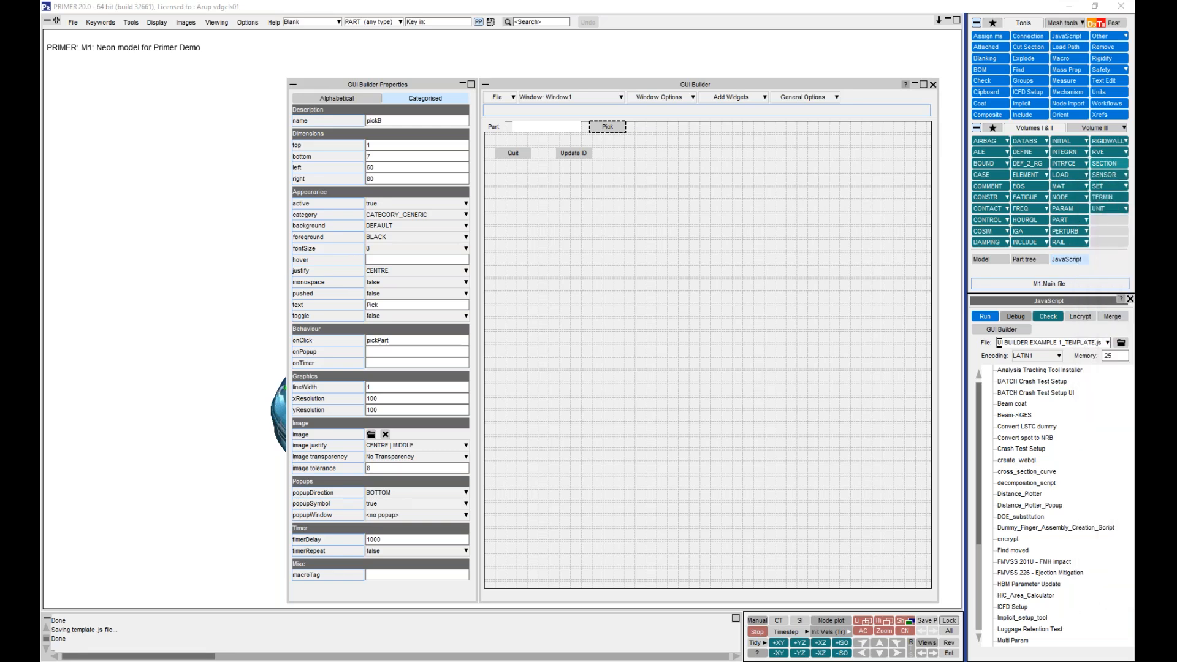
In Notepad++, add the comment "// Initialising variables" and declare part_obj and old_id below the gui.Window1.Show() line of Partpicker_TEMPLATE.js.
{"action": "left_click_drag", "start_coordinate": [967, 261], "coordinate": [623, 5]}
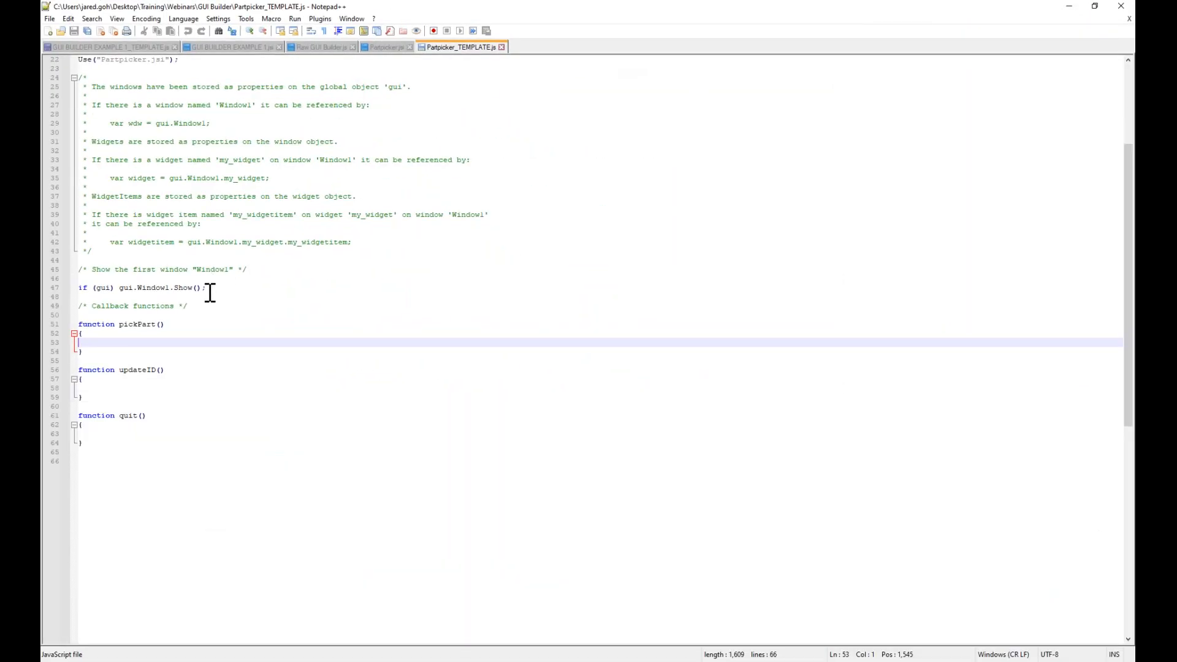
{"action": "scroll", "coordinate": [210, 302], "scroll_direction": "up", "scroll_amount": 3}
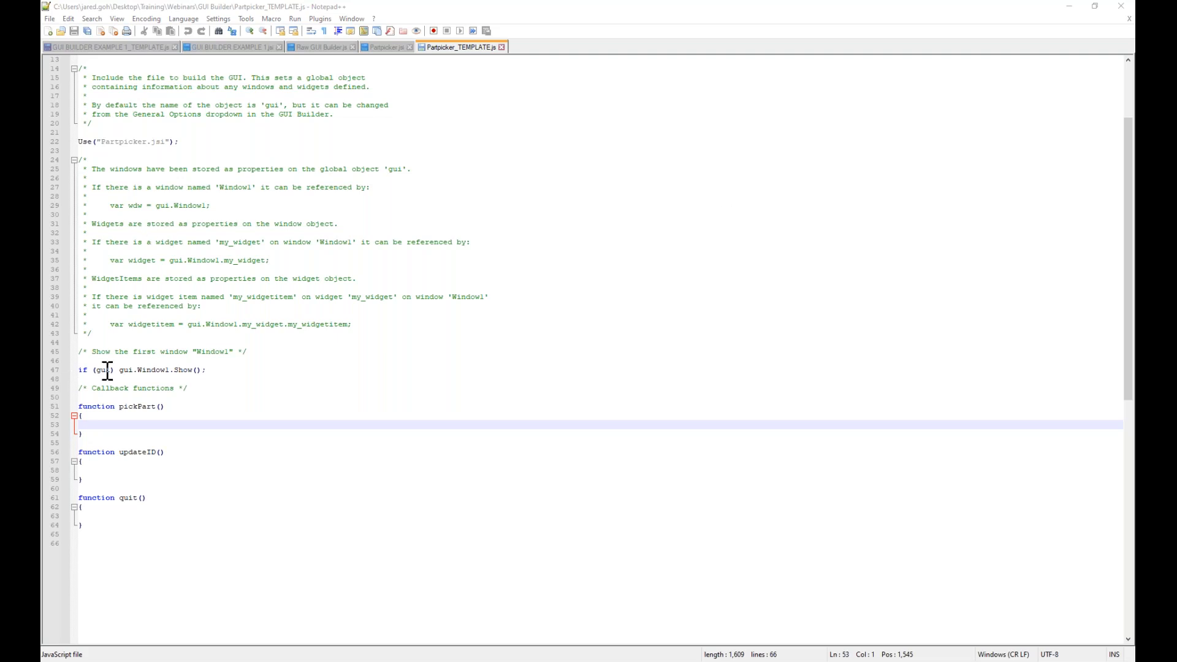
{"action": "left_click", "coordinate": [222, 373]}
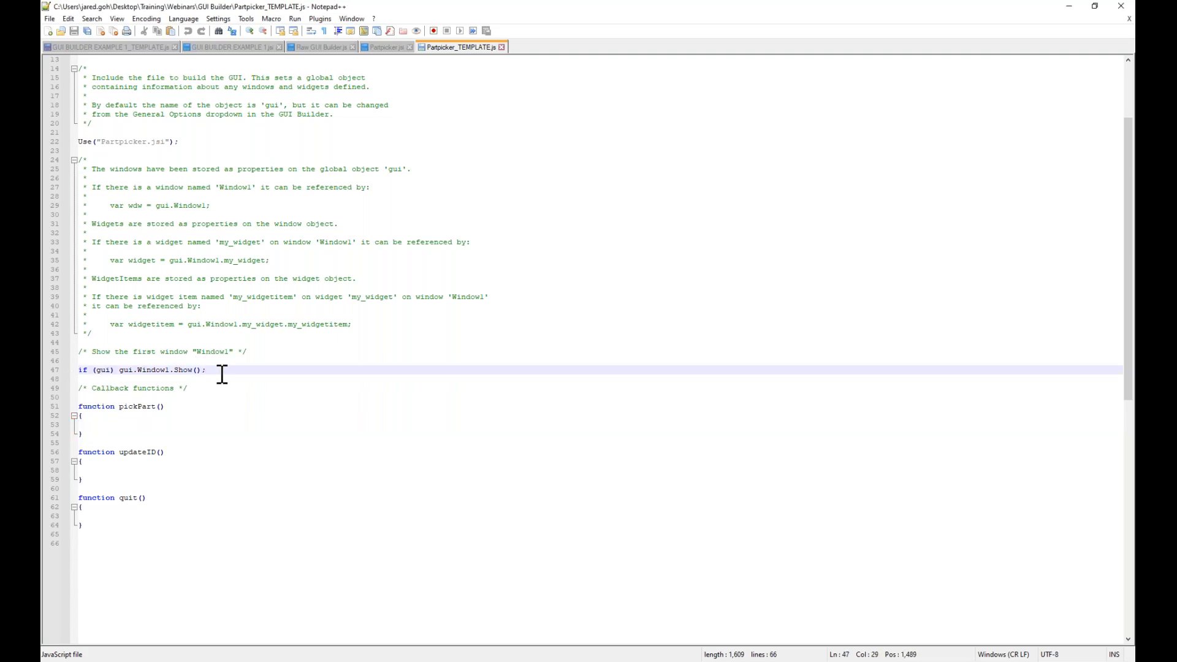
{"action": "key", "text": "Return"}
{"action": "key", "text": "Return"}
{"action": "type", "text": "// Initialising variables var part_obj; var old_id;"}
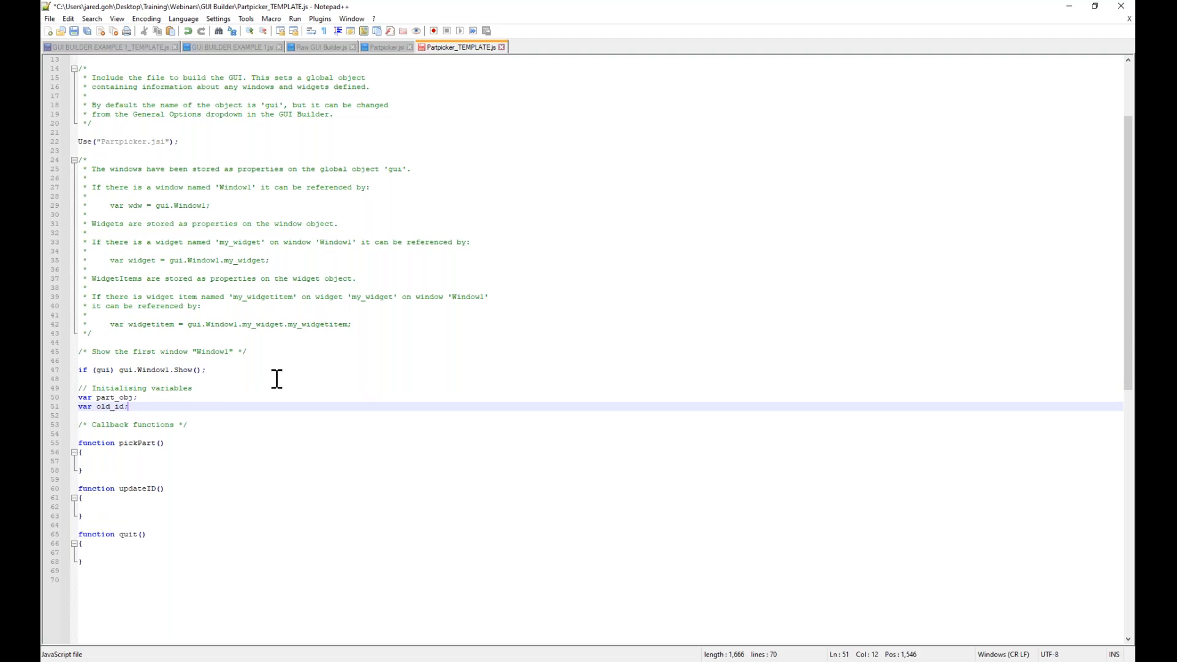
{"action": "left_click", "coordinate": [107, 407]}
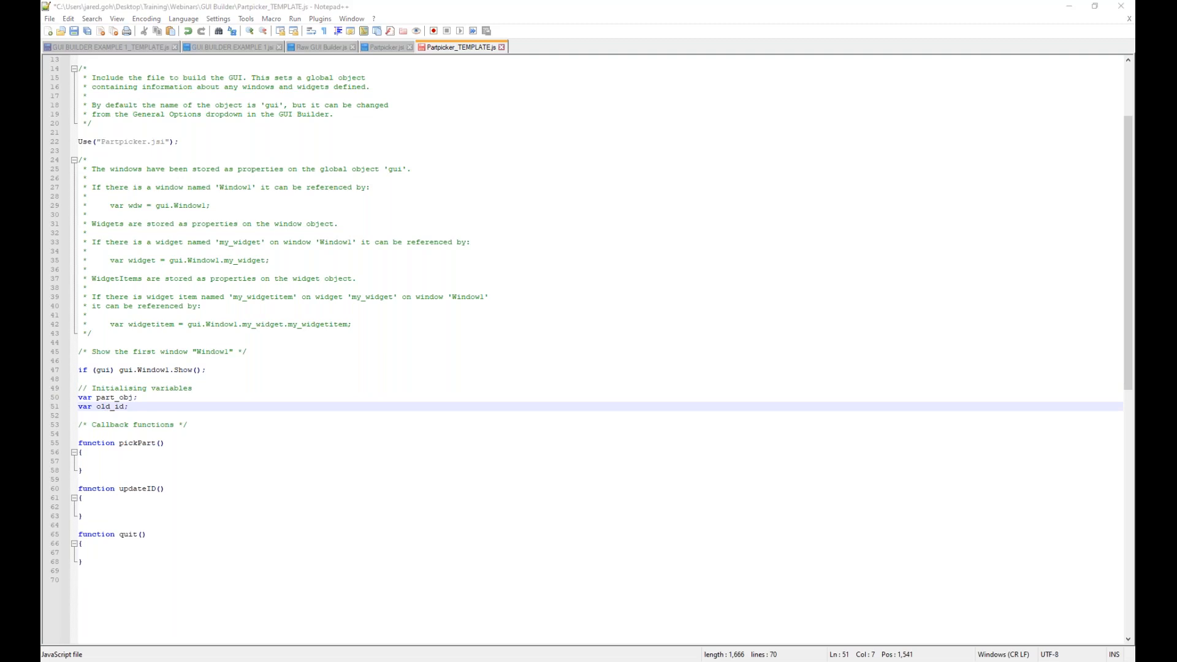
Fill pickPart() with commented lines assigning Part.Pick('Pick part from screen') to part_obj, and part_obj.pid to old_id and gui.Window1.T1.text.
{"action": "left_click", "coordinate": [106, 465]}
{"action": "type", "text": "part_obj = Part.Pick('Pick part from screen');      // Store picked part as a Part object     old_id = part_obj.pid;                              // Save old part ID for later dialogue box message     gui.Window1.T1.text = part_obj.pid;                 // Display current part ID in textbox"}
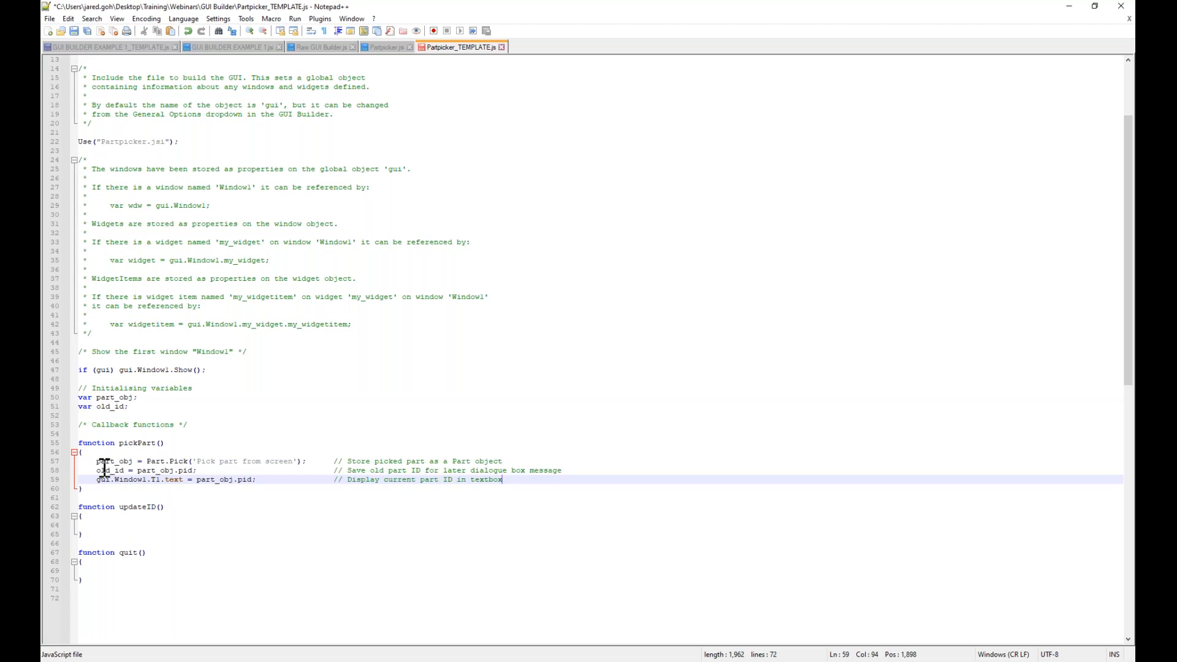
{"action": "scroll", "coordinate": [116, 466], "scroll_direction": "down", "scroll_amount": 2}
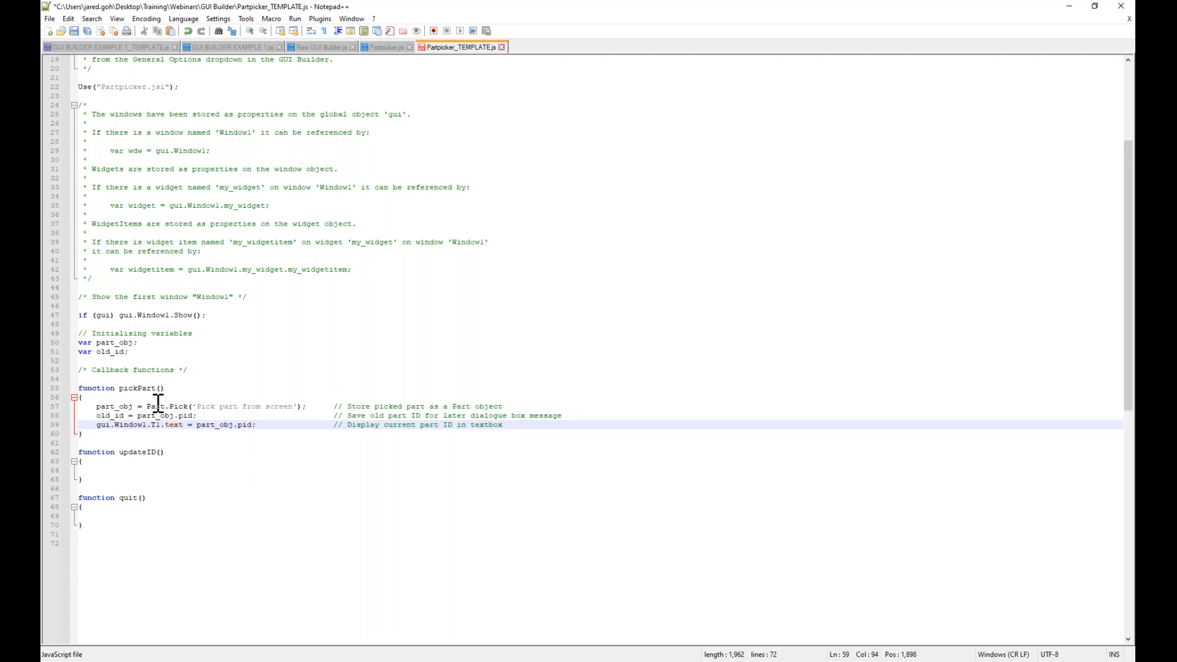
{"action": "left_click", "coordinate": [189, 407]}
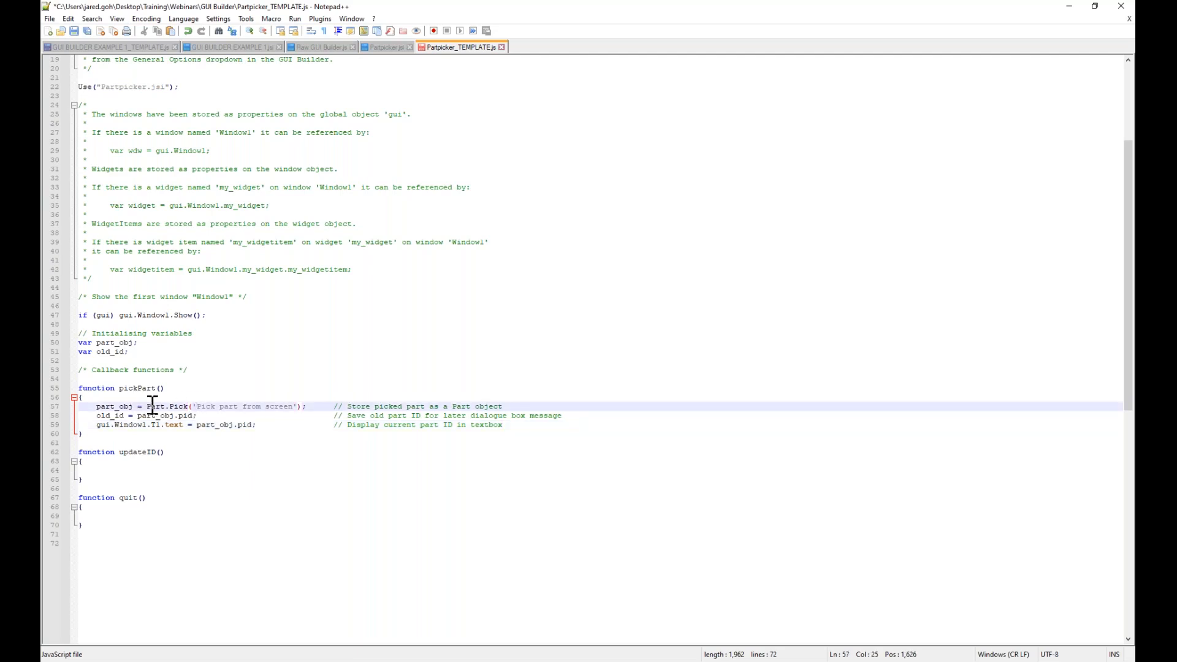
Review the pickPart() lines in Partpicker_TEMPLATE.js: the Part.Pick call, the old_id assignment and the gui.Window1.T1.text assignment.
{"action": "left_click", "coordinate": [219, 407]}
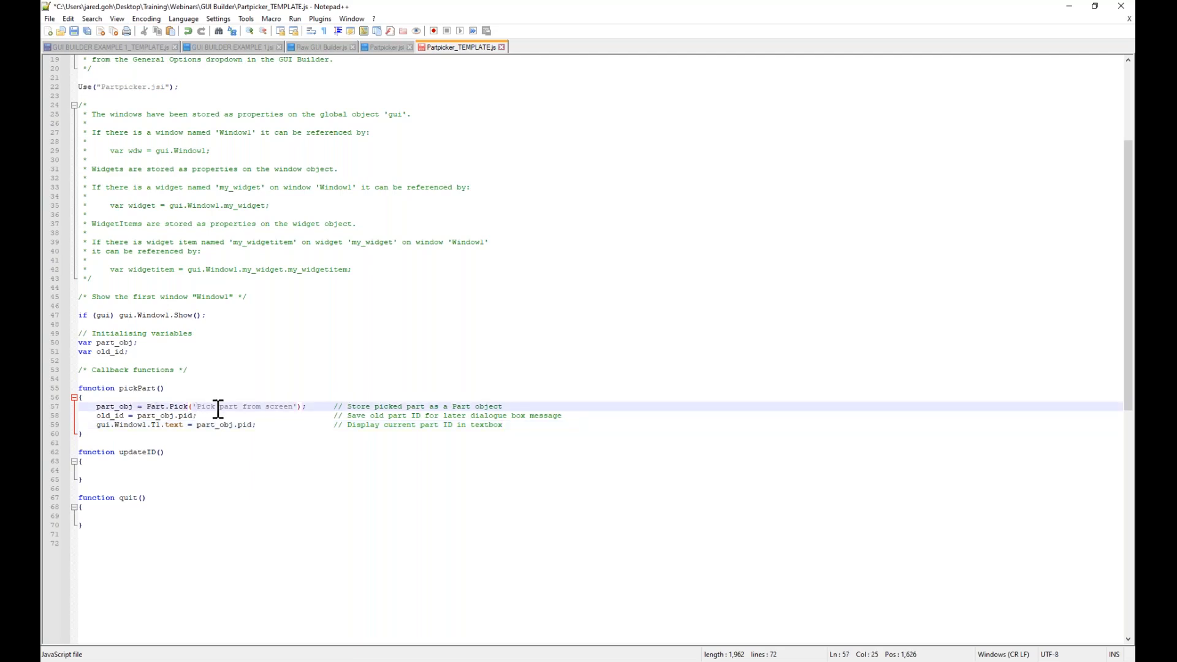
{"action": "left_click", "coordinate": [149, 408]}
{"action": "key", "text": "ctrl+Right"}
{"action": "key", "text": "ctrl+Right"}
{"action": "left_click", "coordinate": [102, 417]}
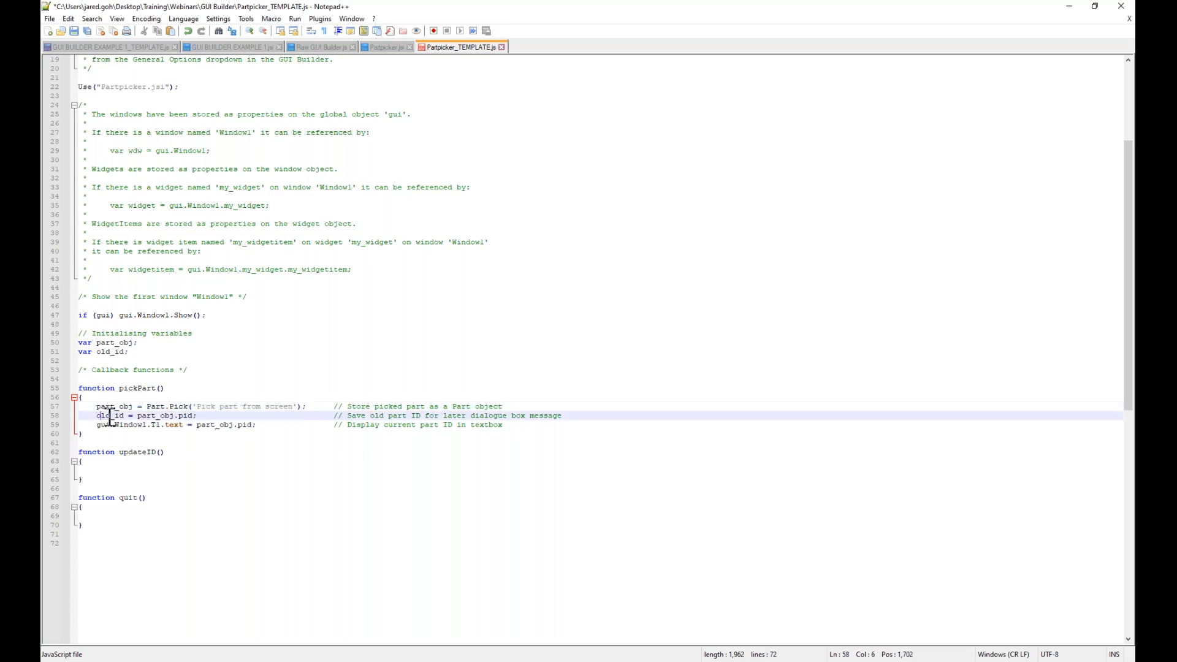
{"action": "left_click", "coordinate": [151, 406]}
{"action": "left_click", "coordinate": [116, 407]}
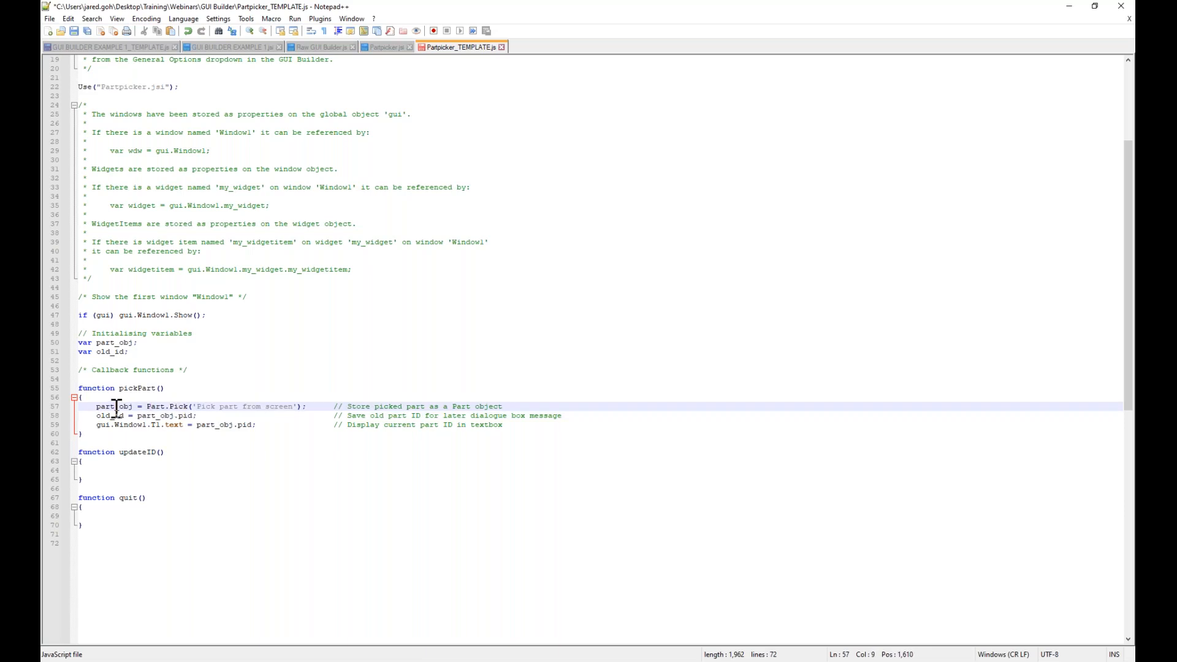
{"action": "left_click", "coordinate": [160, 417]}
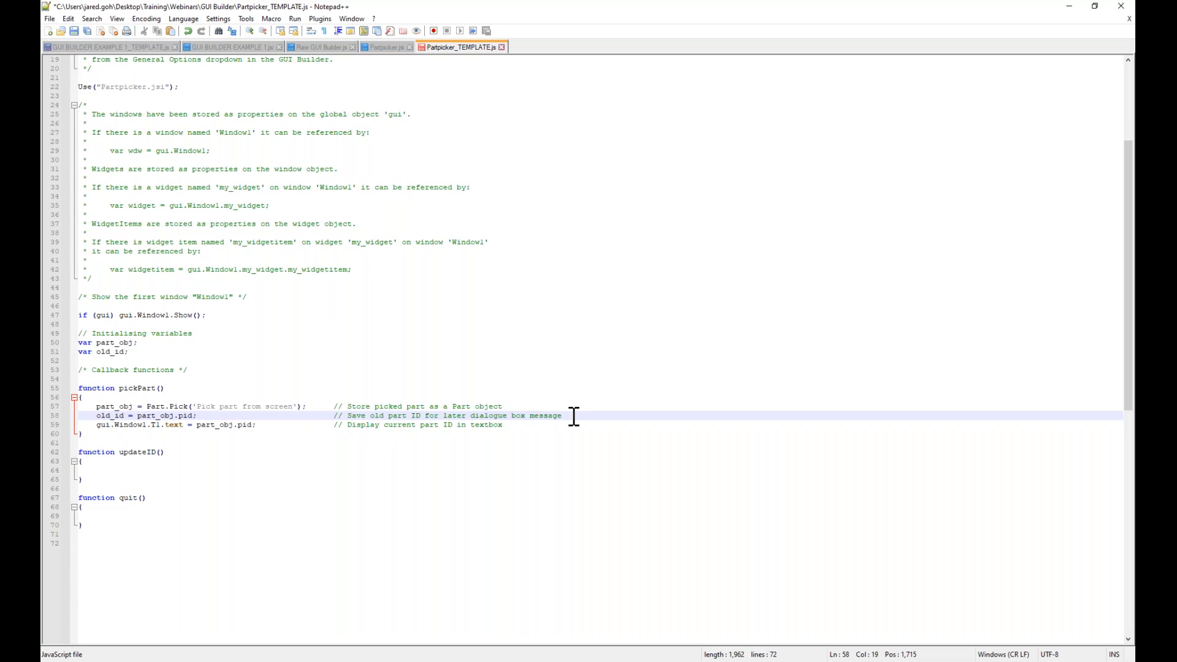
{"action": "left_click", "coordinate": [102, 429]}
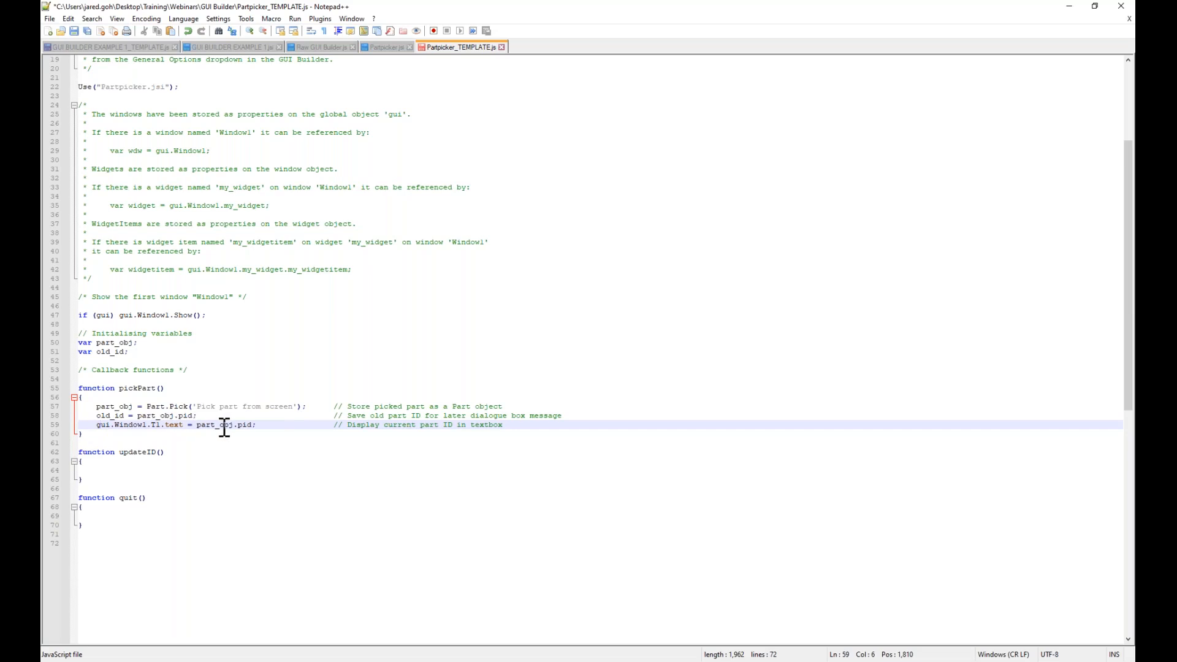
{"action": "double_click", "coordinate": [101, 425]}
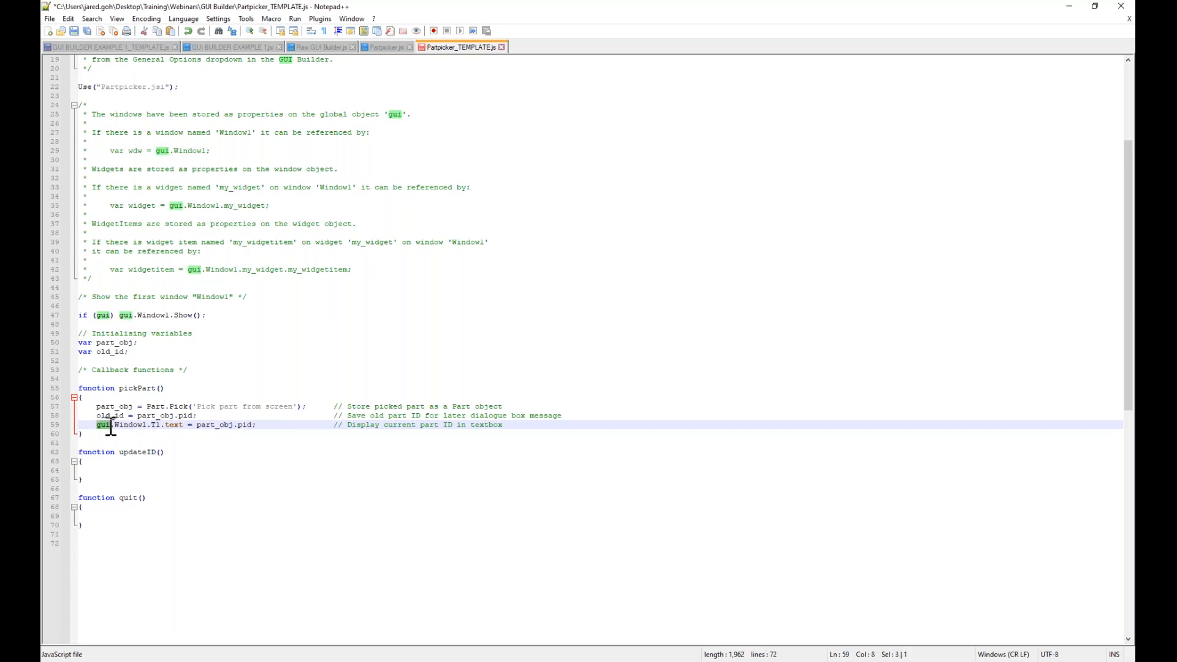
{"action": "left_click", "coordinate": [101, 431]}
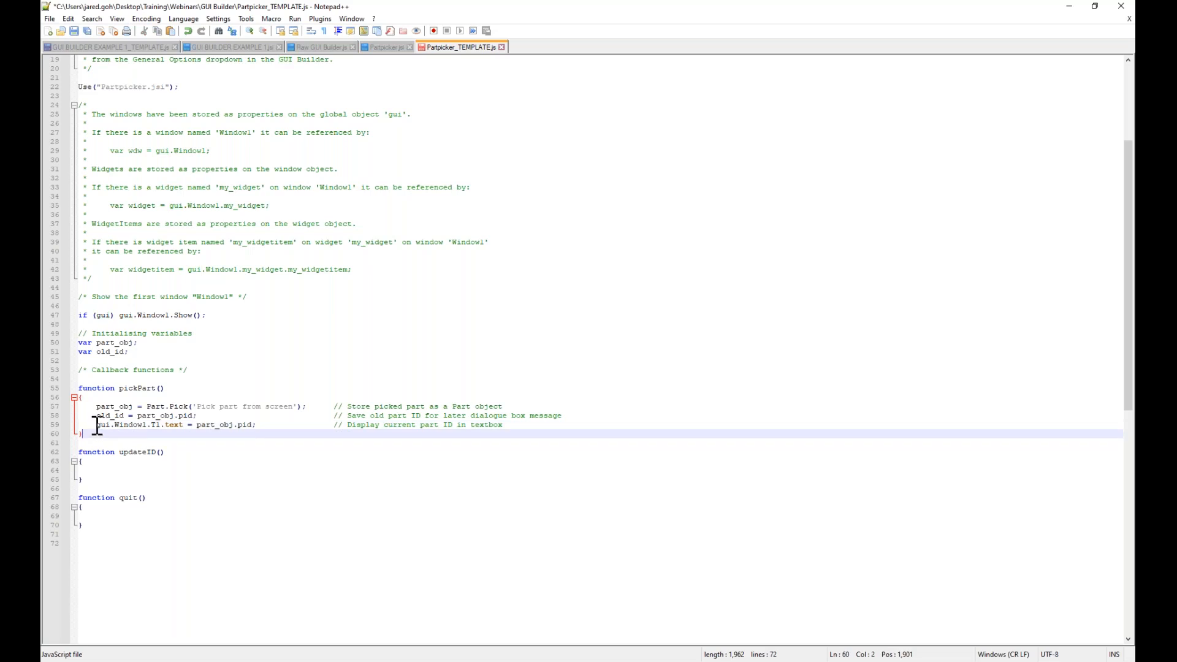
{"action": "left_click", "coordinate": [100, 427]}
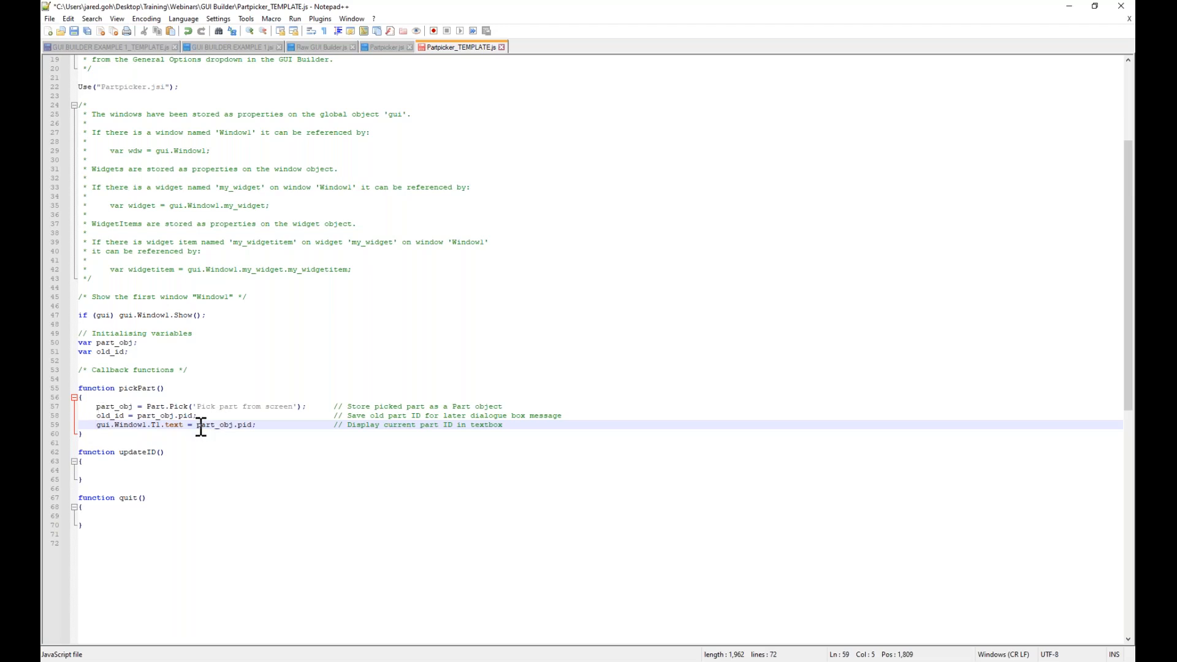
Fill updateID() with part_obj.pid = parseInt(gui.Window1.T1.text); and Message(" Part ID "+old_id+" has been updated to "+part_obj.pid);.
{"action": "left_click", "coordinate": [163, 470]}
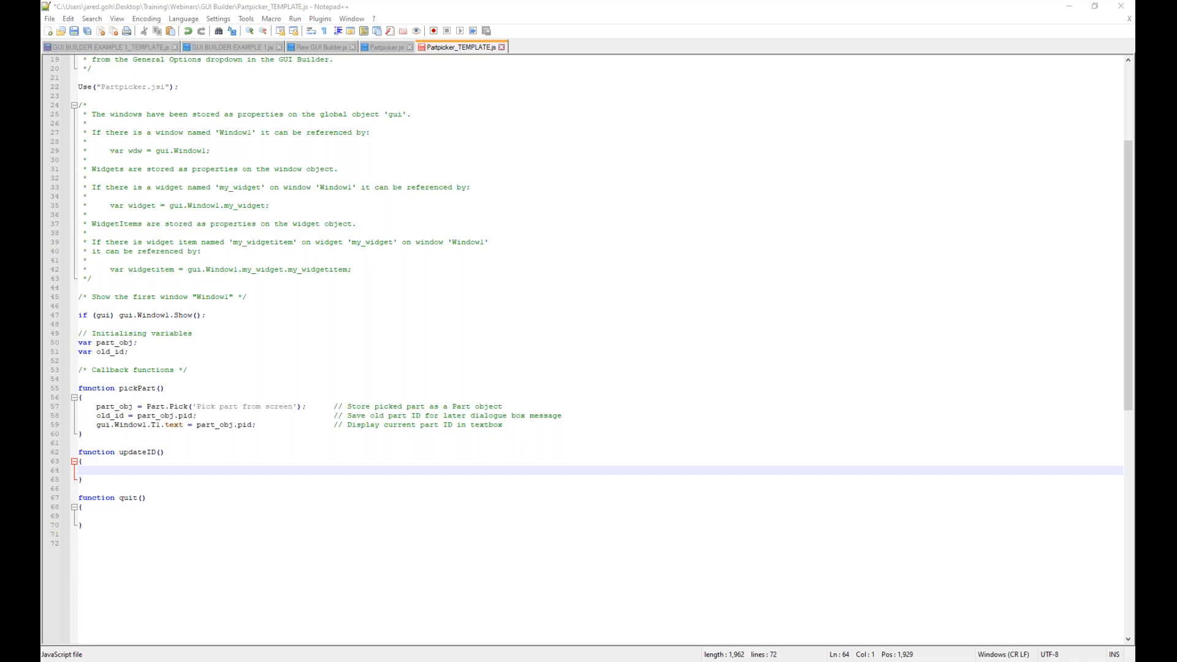
{"action": "left_click", "coordinate": [131, 470]}
{"action": "type", "text": "part_obj.pid = parseInt(gui.Window1.T1.text); \tMessage(\"Part ID \"+old_id+\" has been updated to \"+part_obj.pid);"}
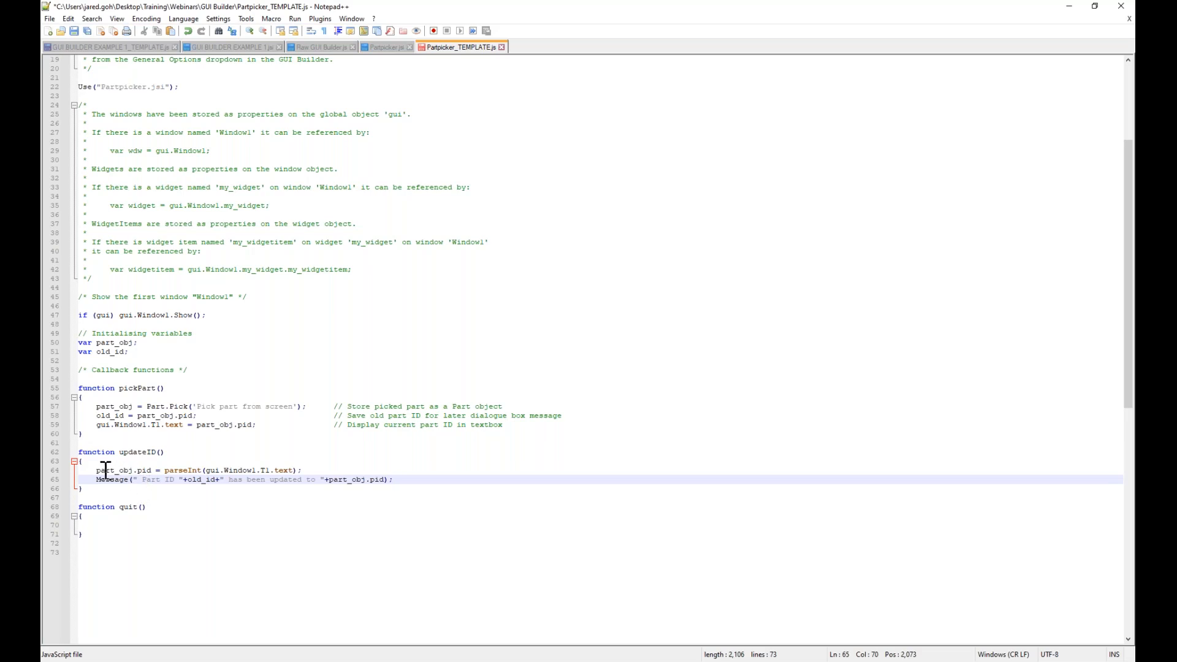
Review the updateID() lines, examining part_obj.pid, the parseInt of the textbox text, and the Message string with old_id.
{"action": "left_click_drag", "start_coordinate": [96, 470], "coordinate": [133, 471]}
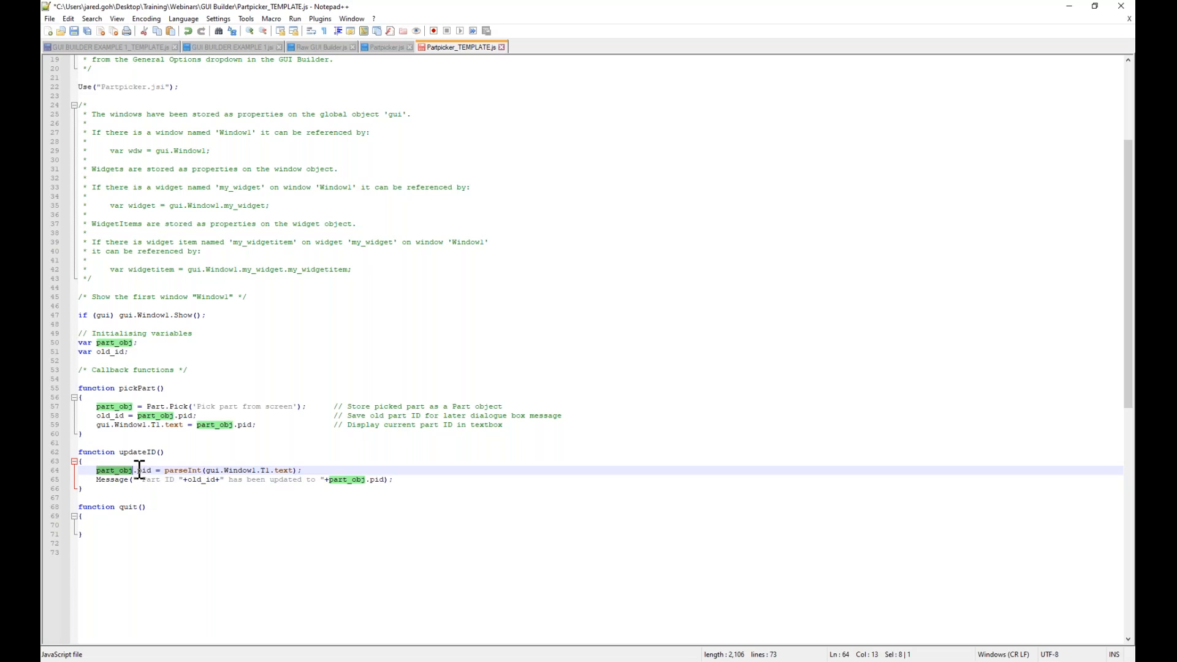
{"action": "double_click", "coordinate": [145, 470]}
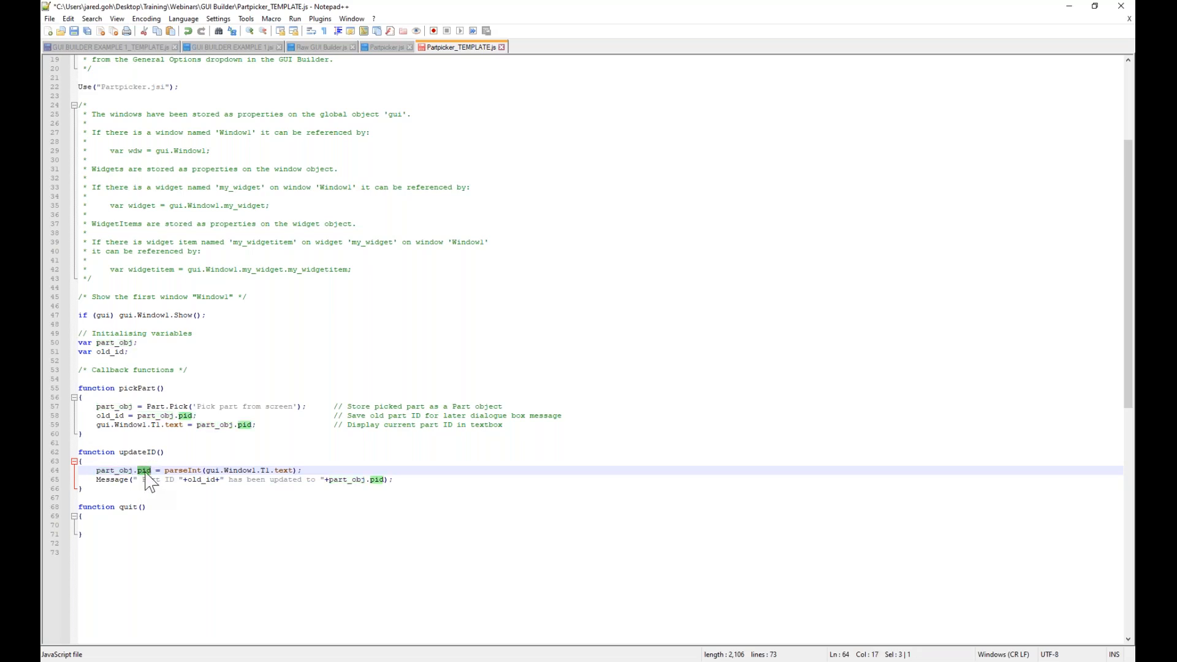
{"action": "double_click", "coordinate": [291, 470]}
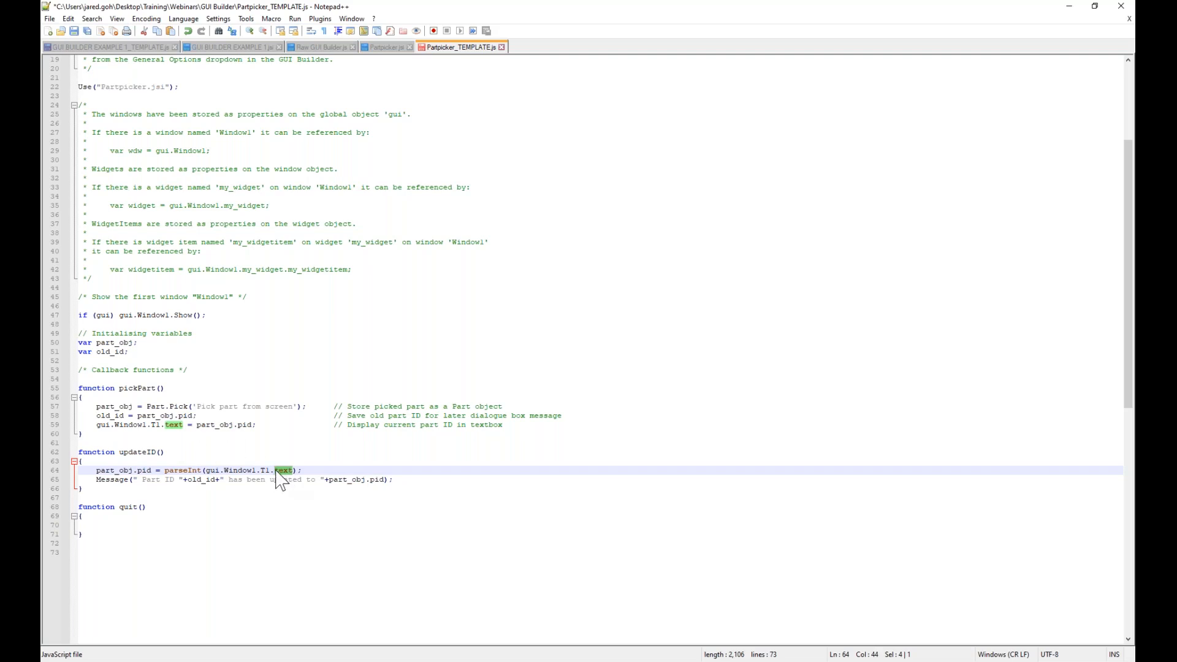
{"action": "left_click", "coordinate": [282, 471]}
{"action": "left_click", "coordinate": [297, 470]}
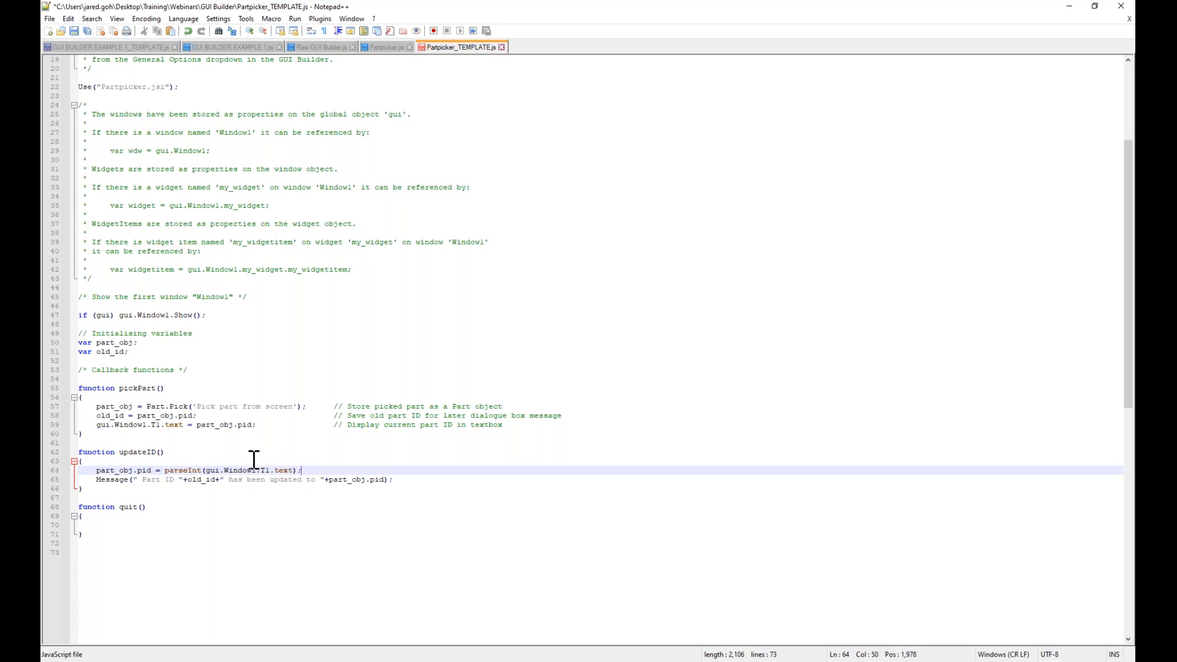
{"action": "left_click", "coordinate": [96, 482]}
{"action": "left_click", "coordinate": [231, 480]}
{"action": "left_click", "coordinate": [150, 483]}
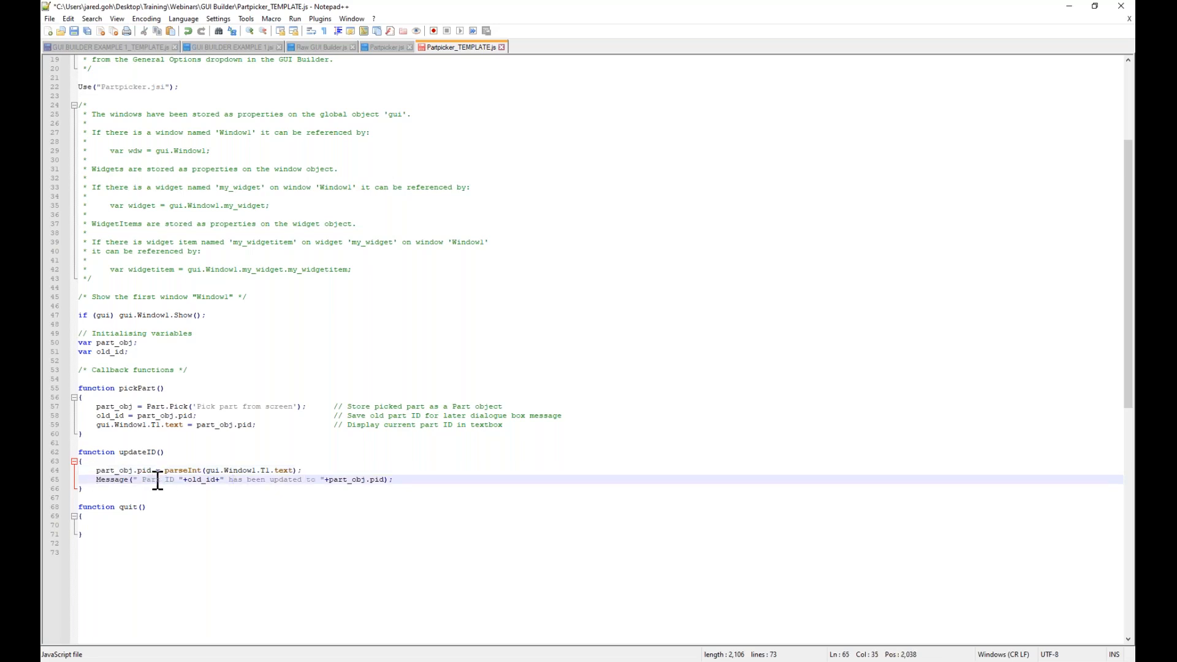
{"action": "double_click", "coordinate": [198, 481]}
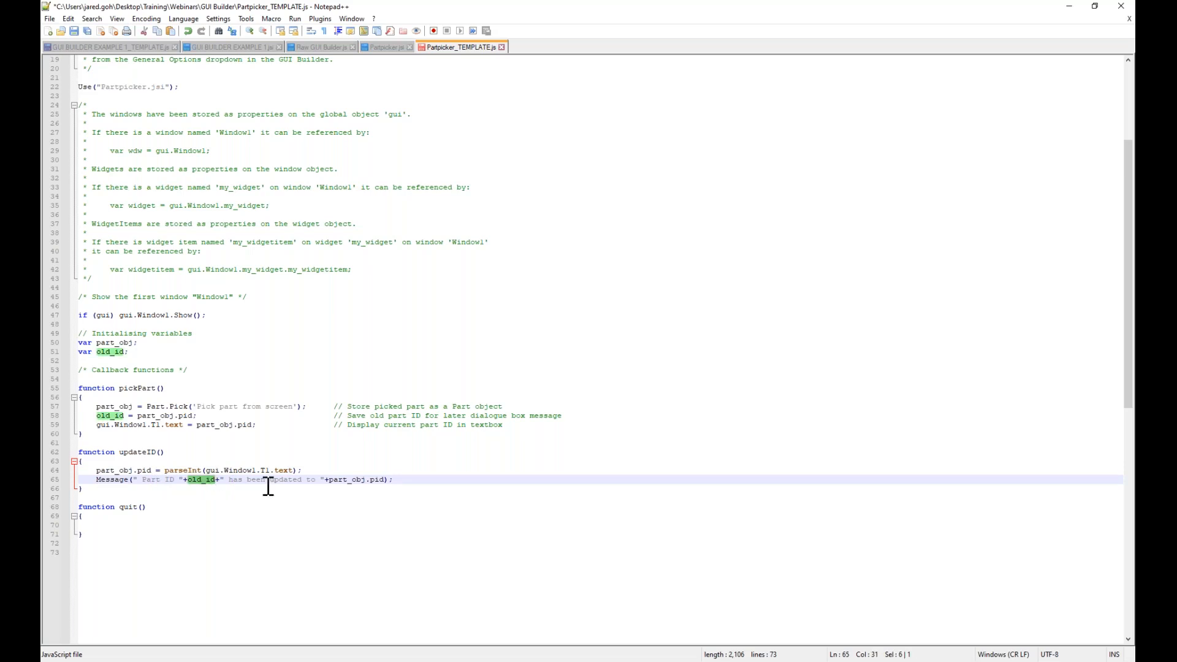
{"action": "left_click", "coordinate": [347, 480]}
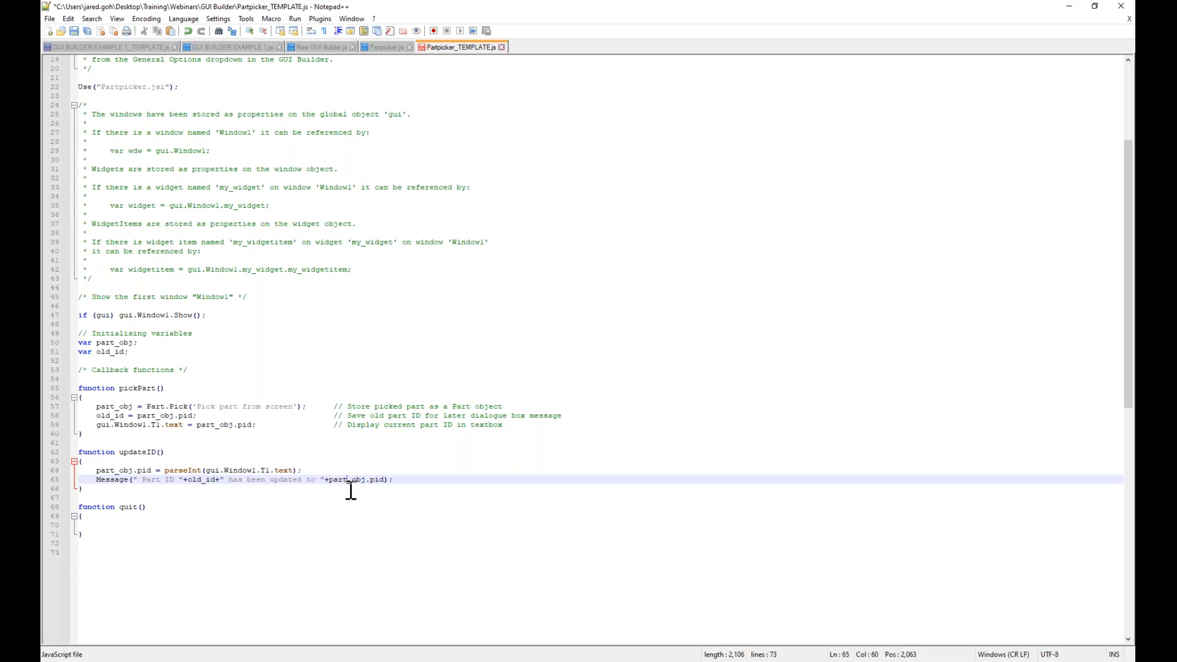
Fill quit() with "Exit();" and the comment "// Exits the JavaScript script", and save Partpicker_TEMPLATE.js.
{"action": "left_click", "coordinate": [112, 524]}
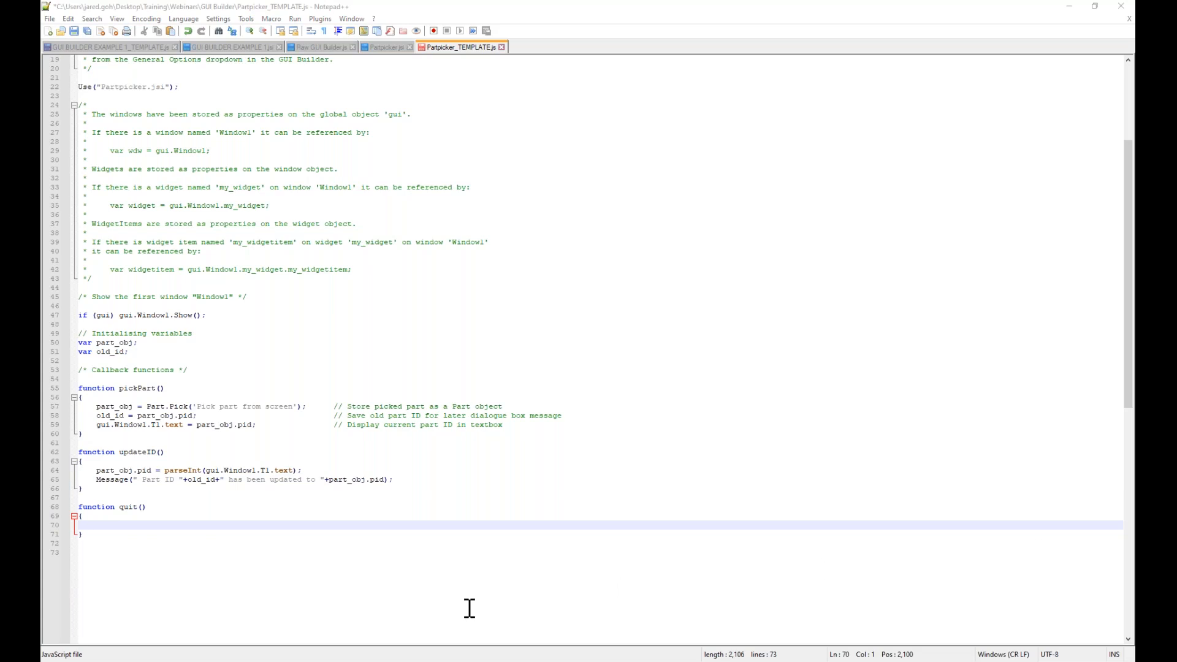
{"action": "left_click", "coordinate": [140, 524]}
{"action": "type", "text": "Exit();         // Exits the JavaScript script"}
{"action": "left_click", "coordinate": [83, 525]}
{"action": "left_click", "coordinate": [324, 571]}
{"action": "left_click", "coordinate": [331, 529]}
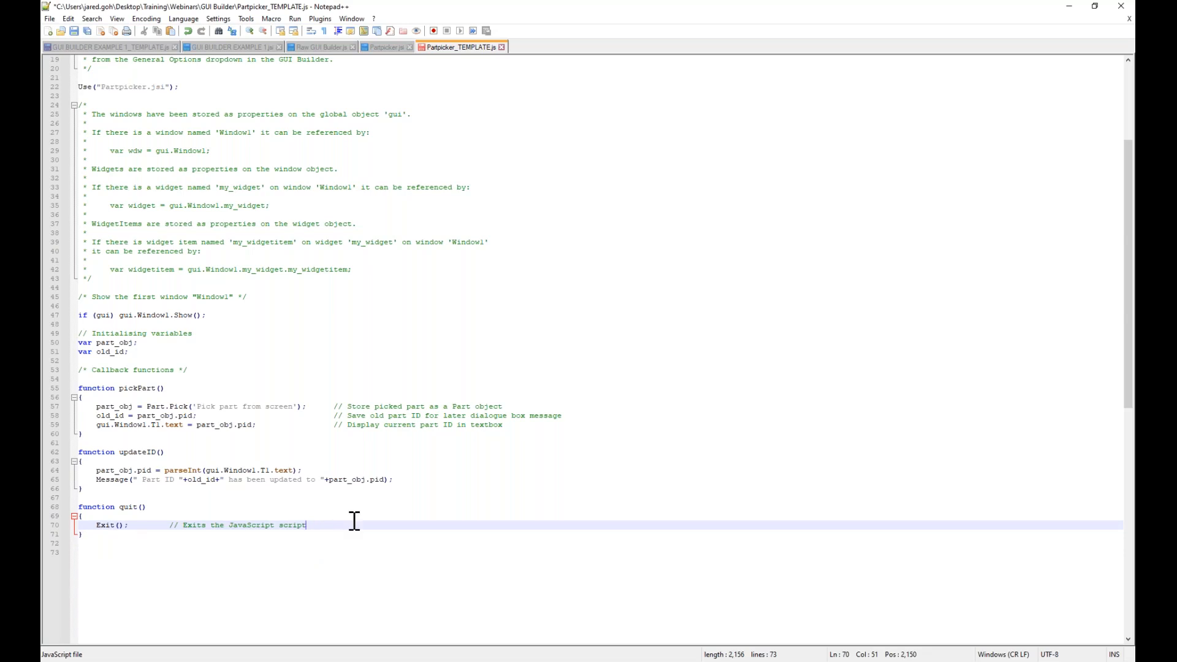
{"action": "key", "text": "ctrl+s"}
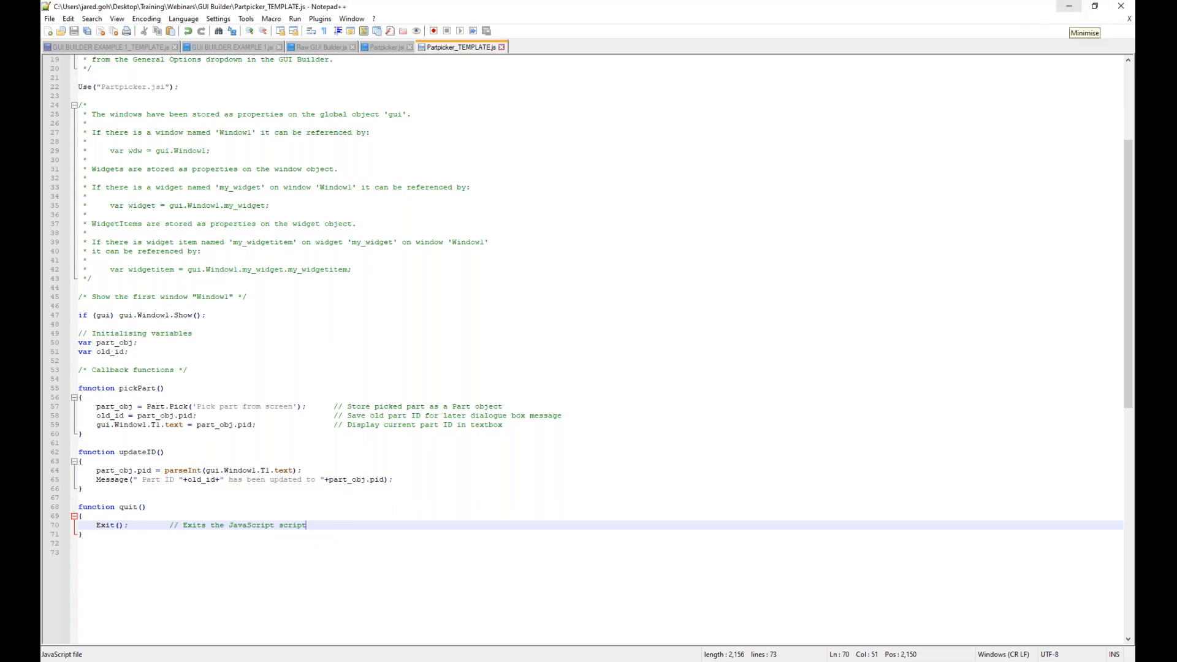
Switch to PRIMER, load Partpicker_TEMPLATE.js as the JavaScript file to run, and close the GUI Builder.
{"action": "left_click", "coordinate": [1068, 7]}
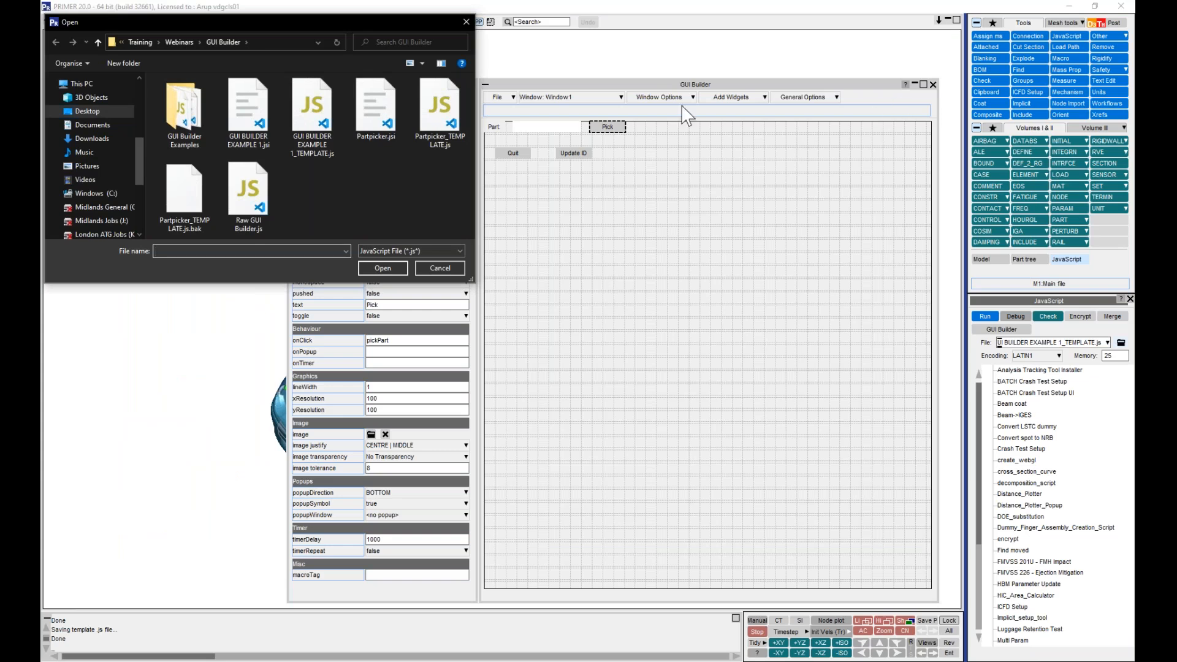
{"action": "left_click", "coordinate": [434, 125]}
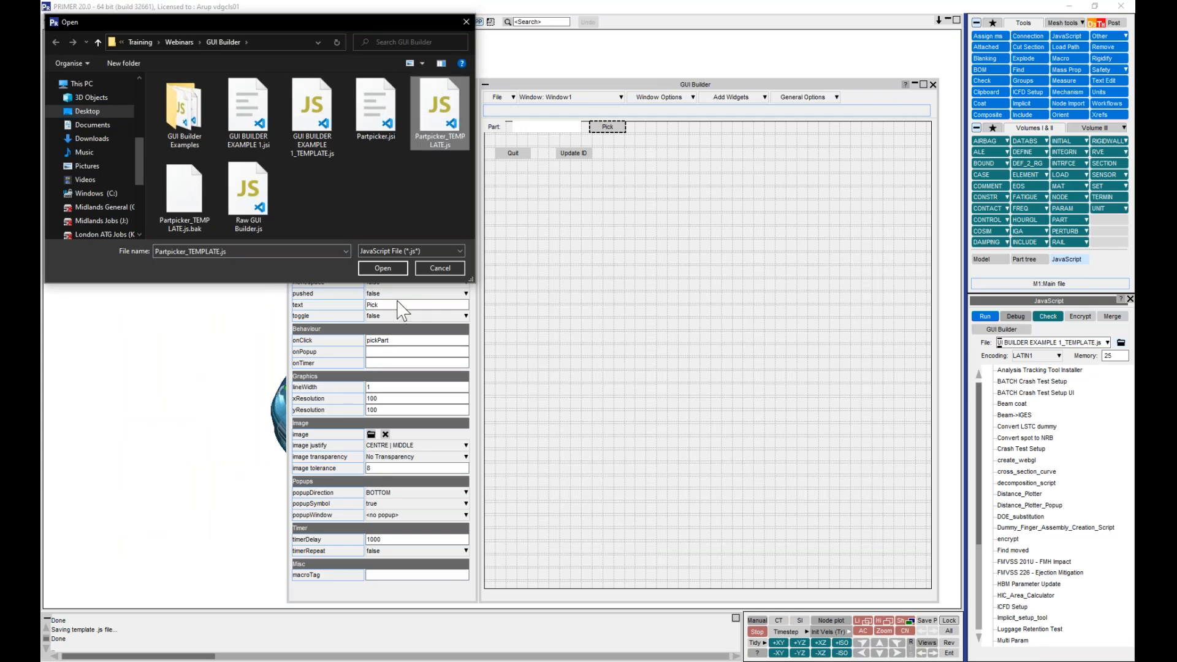
{"action": "left_click", "coordinate": [382, 268]}
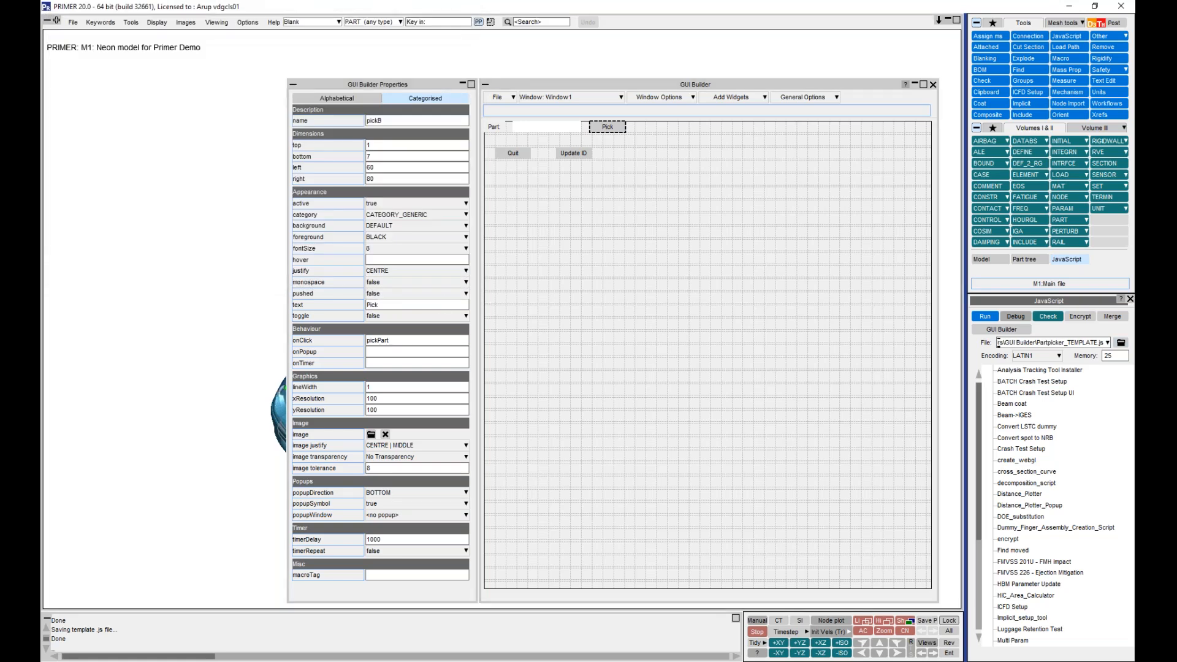
{"action": "left_click", "coordinate": [934, 84]}
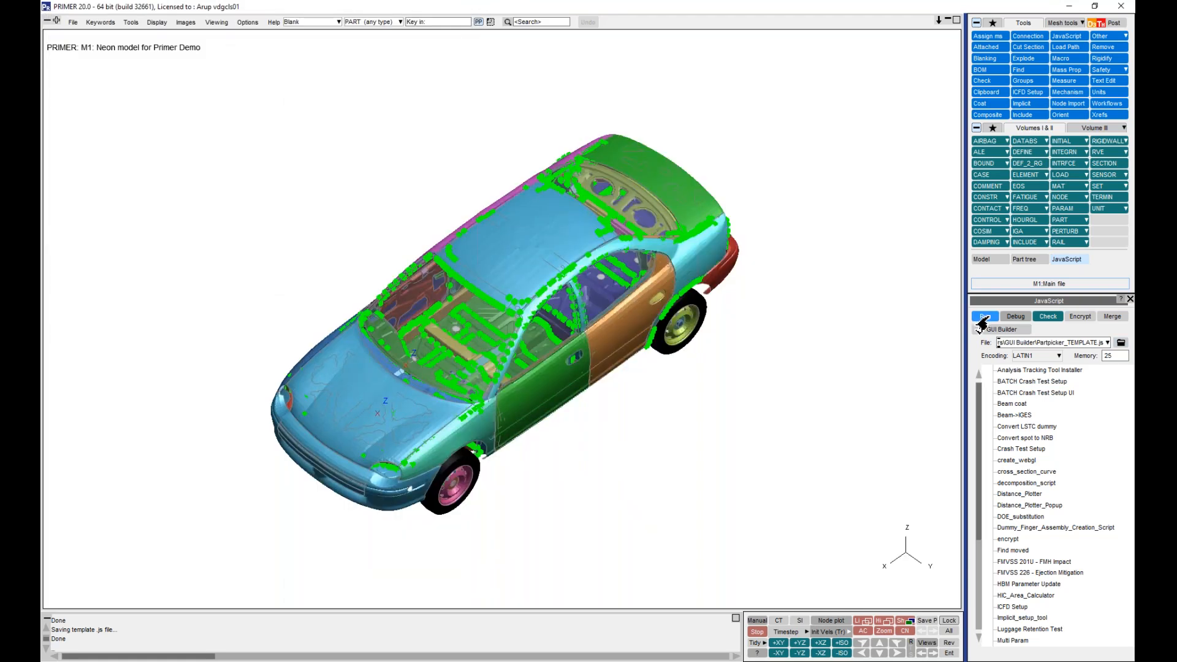
Run the script, move the part picker window off the car model, and test its Quit function.
{"action": "left_click", "coordinate": [985, 316]}
{"action": "left_click_drag", "start_coordinate": [569, 345], "coordinate": [735, 384]}
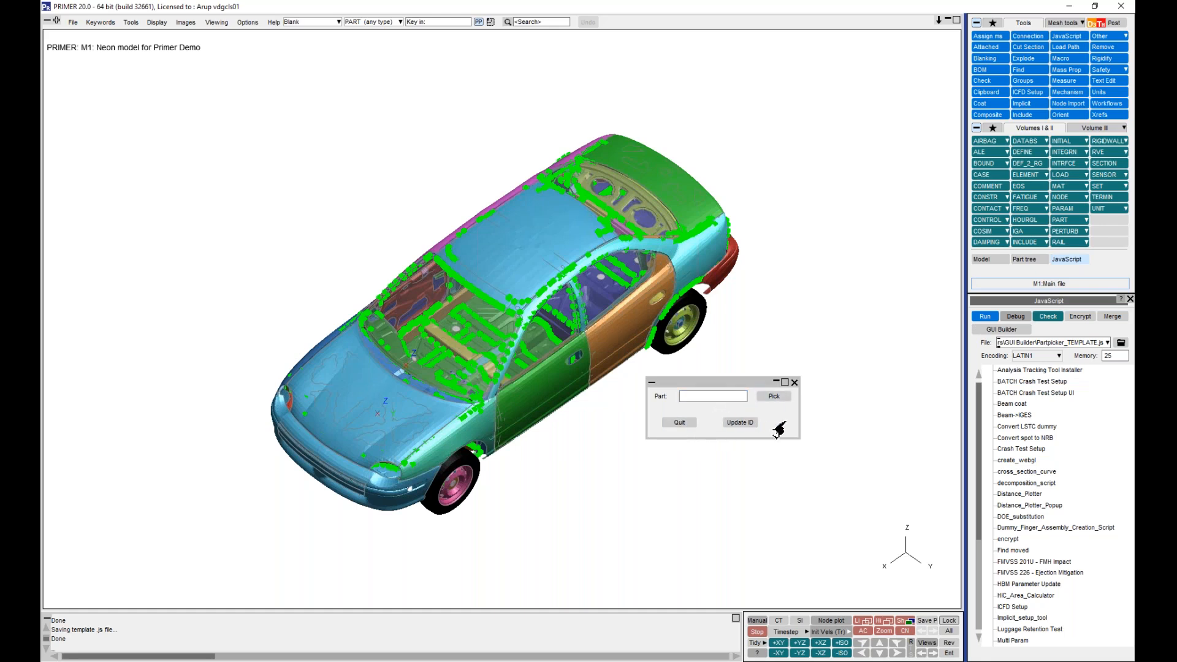
{"action": "left_click", "coordinate": [680, 422]}
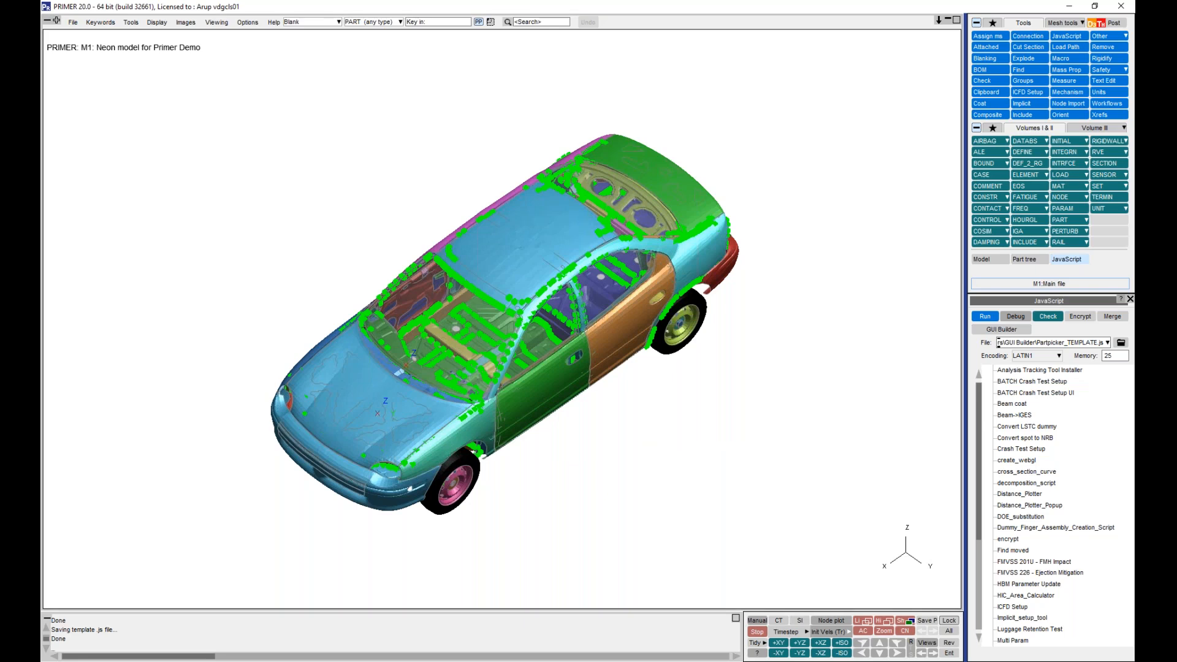
Rerun the script, pick the car's bonnet part from the model, and update its part ID to 10.
{"action": "left_click", "coordinate": [984, 317]}
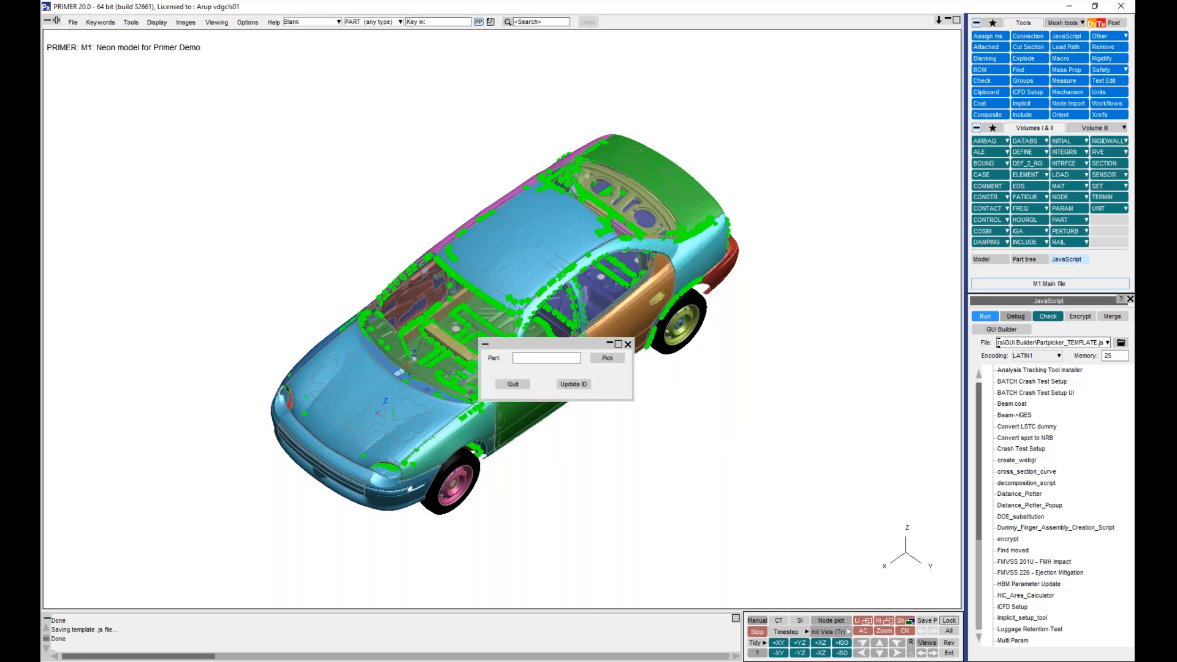
{"action": "left_click", "coordinate": [608, 358]}
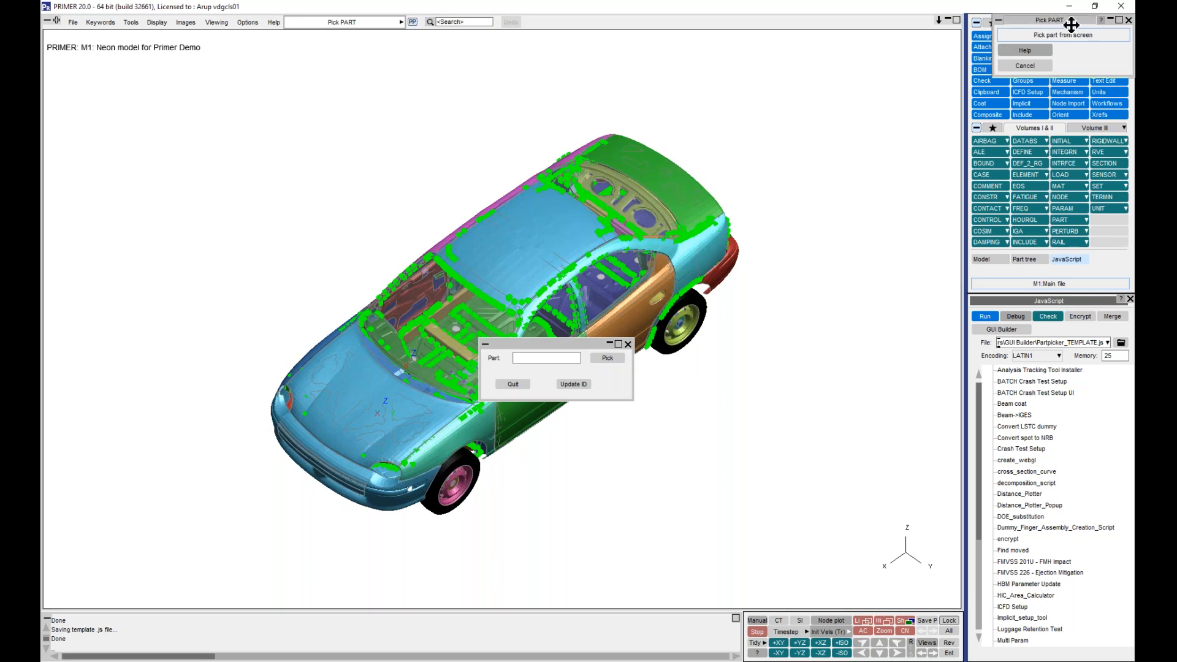
{"action": "left_click_drag", "start_coordinate": [918, 117], "coordinate": [830, 252]}
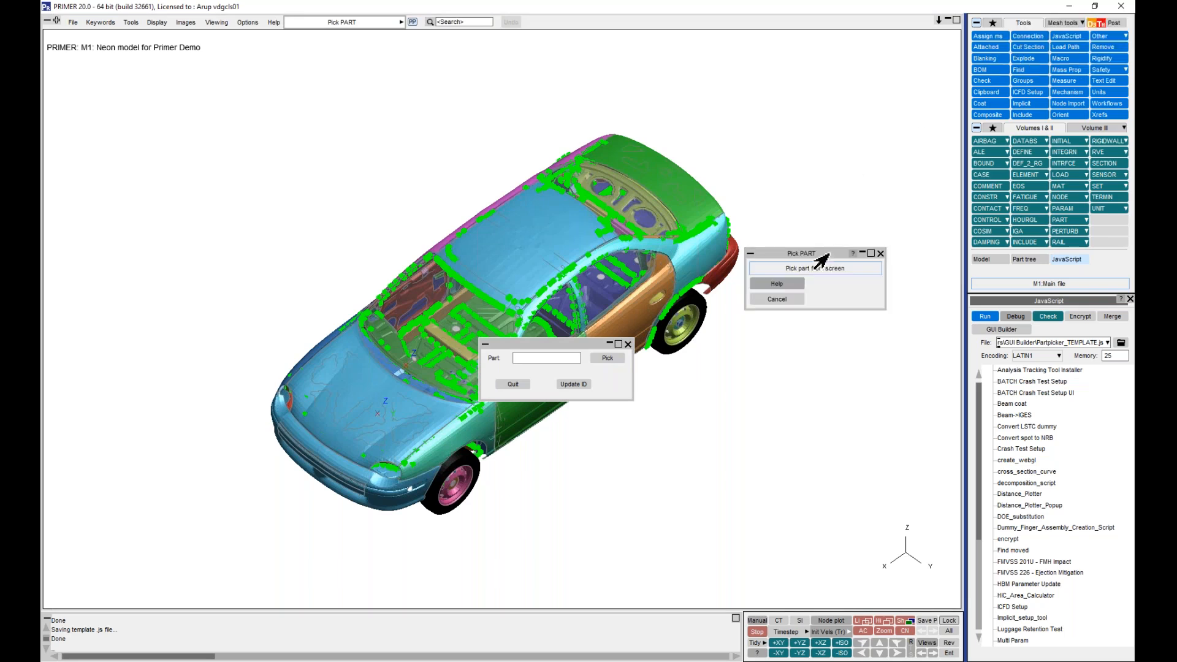
{"action": "left_click_drag", "start_coordinate": [574, 344], "coordinate": [705, 392]}
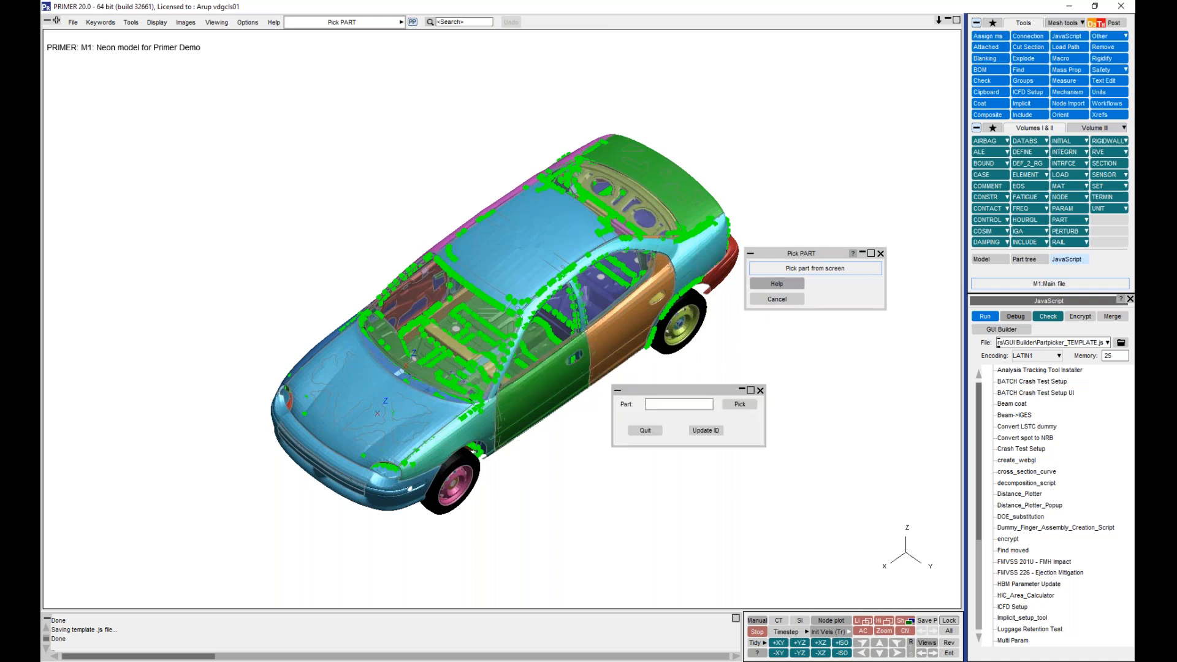
{"action": "left_click", "coordinate": [369, 420]}
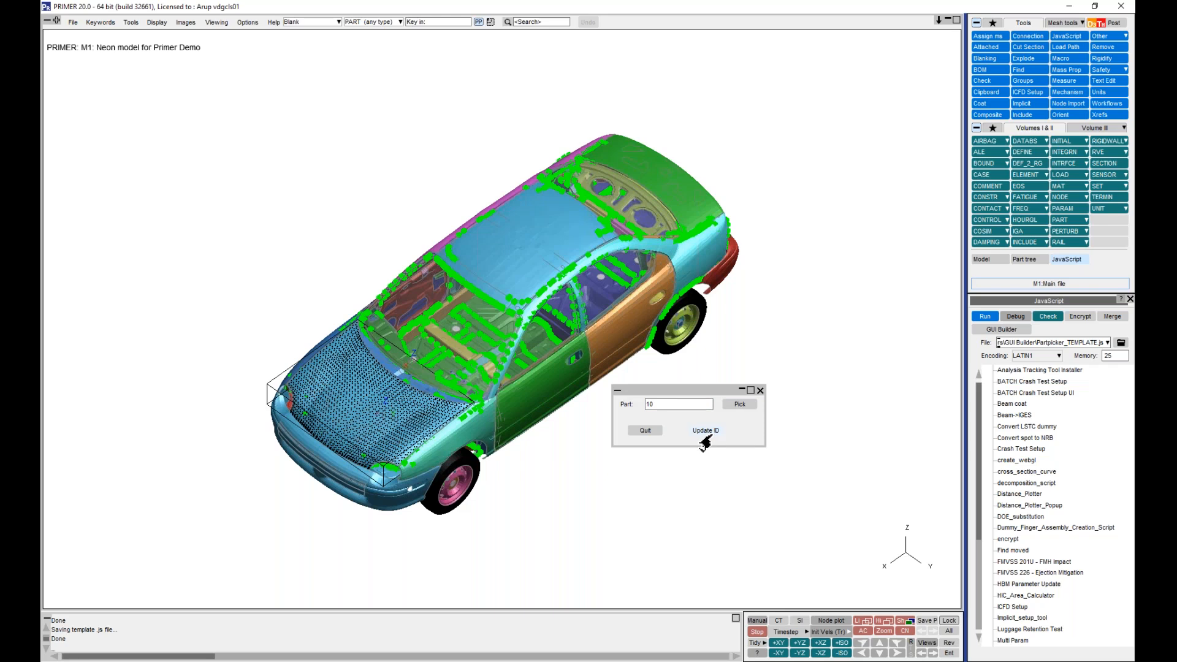
{"action": "left_click", "coordinate": [707, 436]}
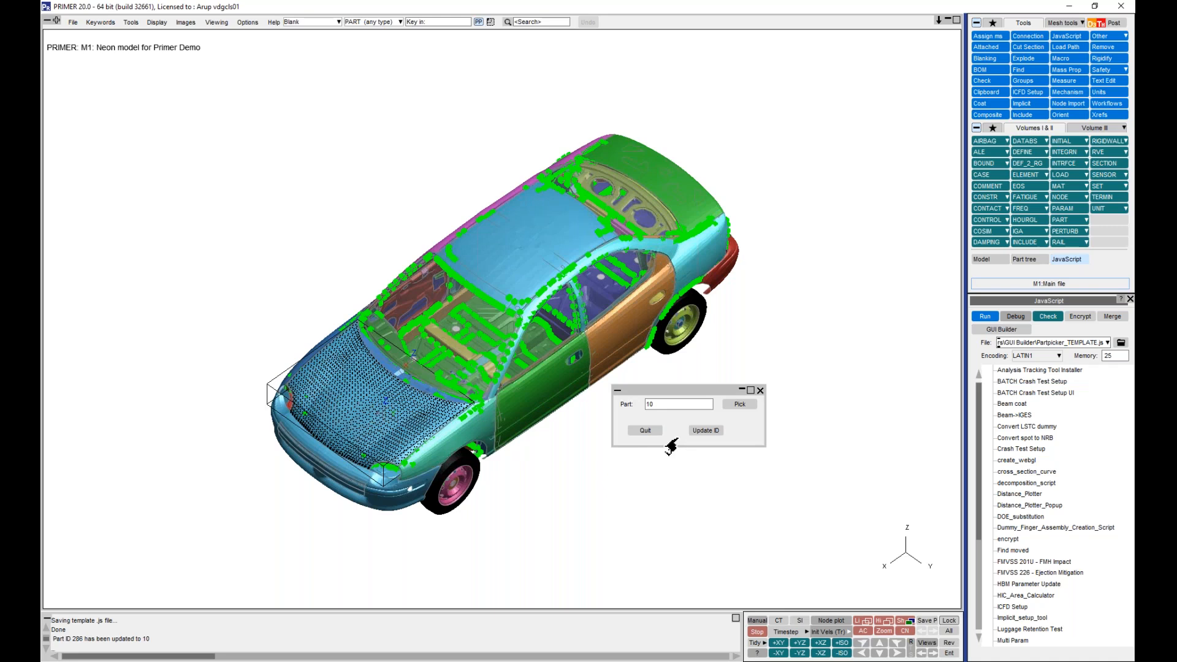
Quit and rerun the part picker, pick the bonnet again to check its ID, and quit the script.
{"action": "left_click", "coordinate": [639, 435]}
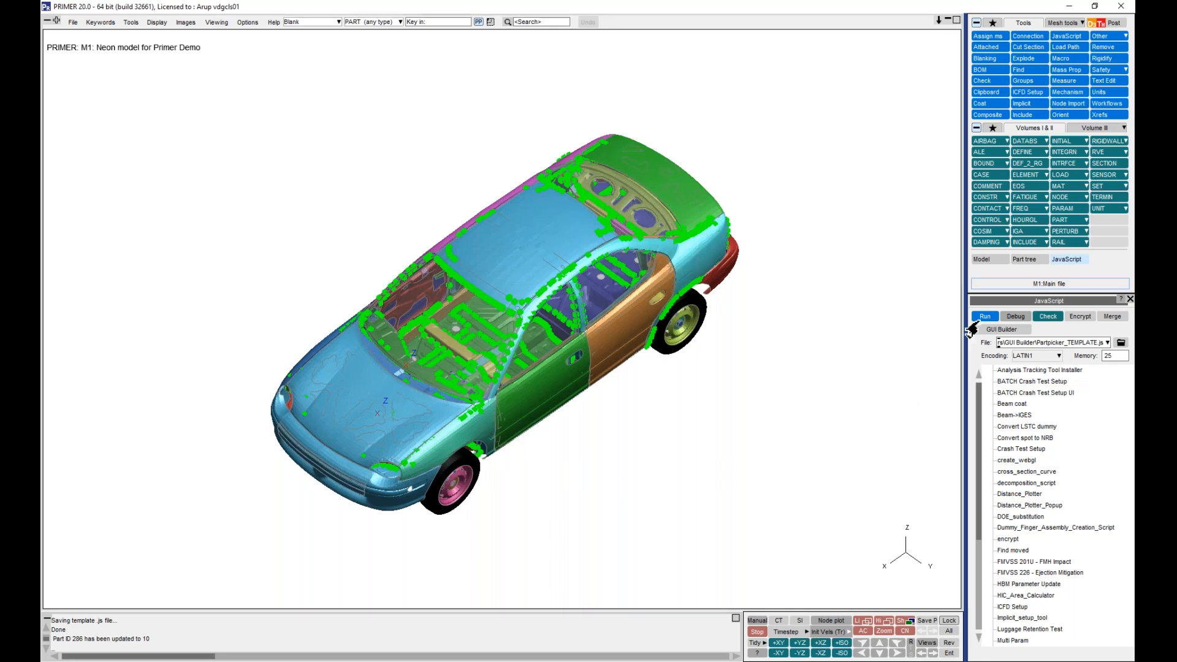
{"action": "left_click", "coordinate": [986, 317]}
{"action": "left_click", "coordinate": [598, 361]}
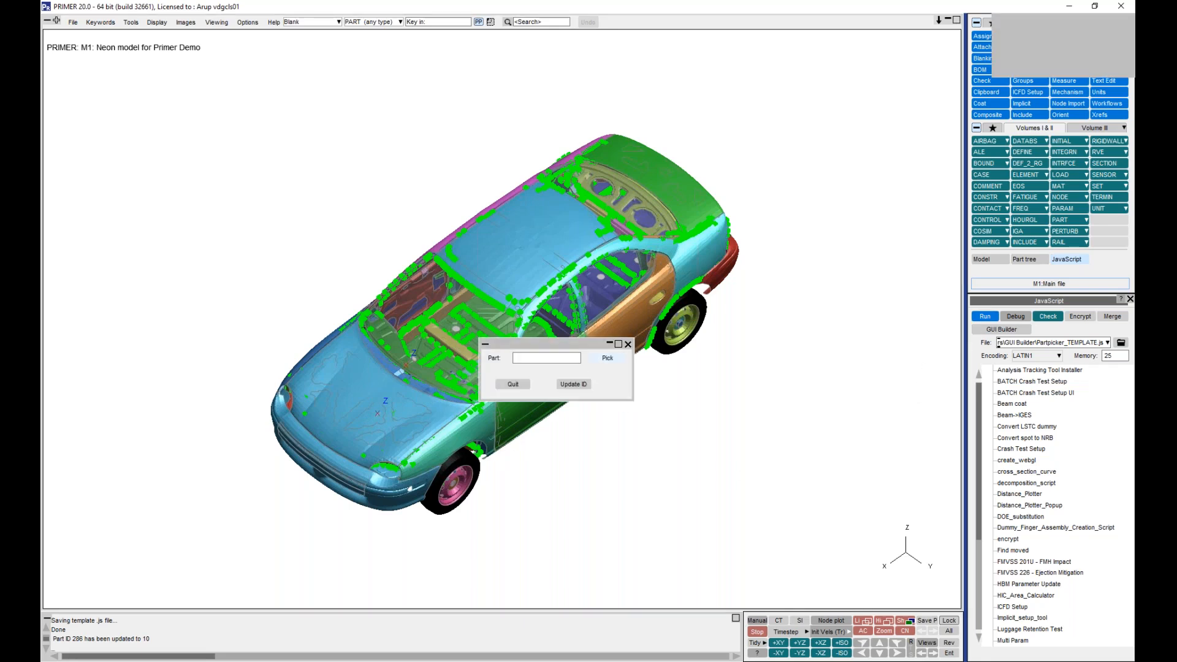
{"action": "left_click", "coordinate": [360, 406]}
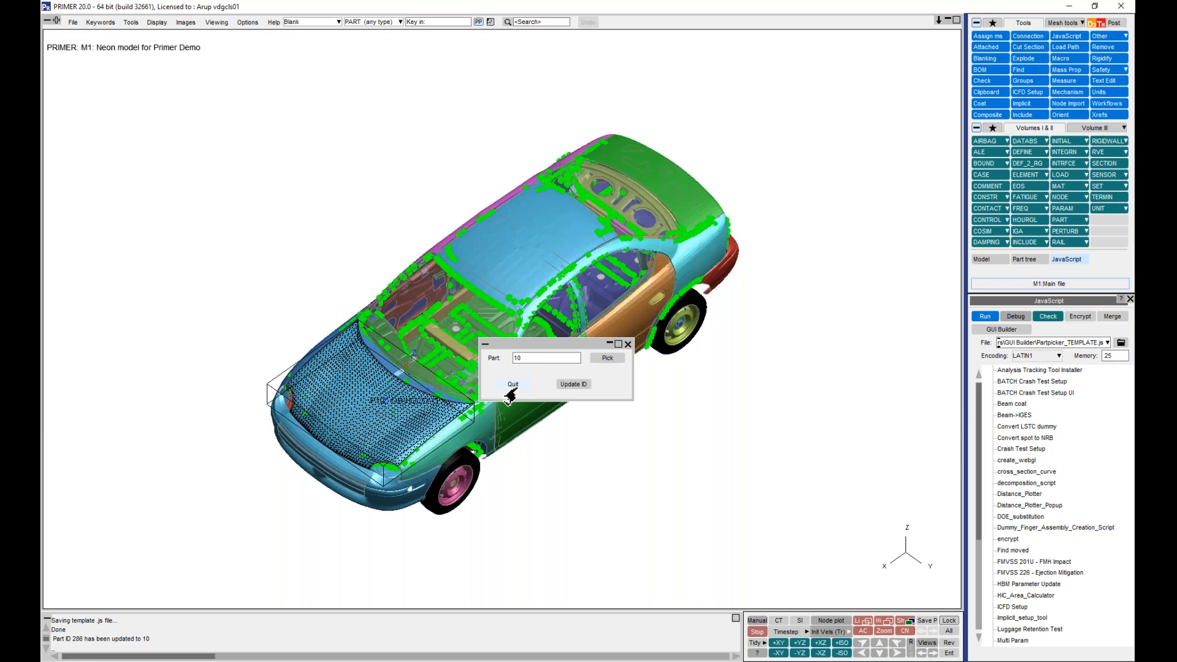
{"action": "left_click", "coordinate": [512, 393]}
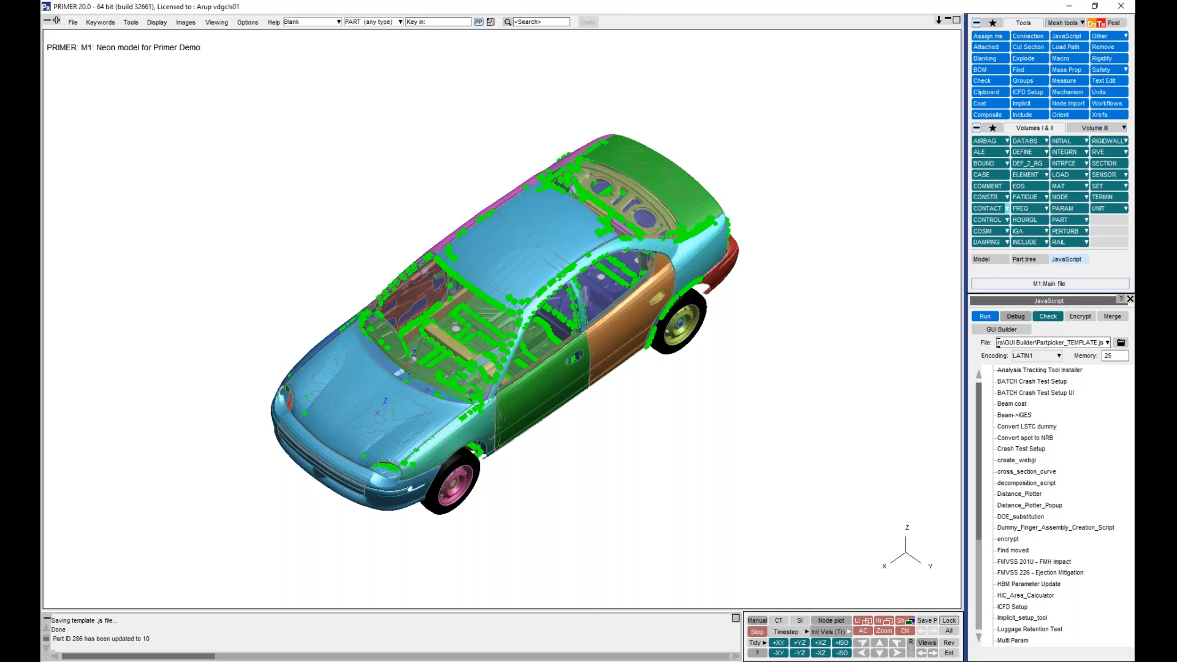
{"action": "mouse_move", "coordinate": [700, 626]}
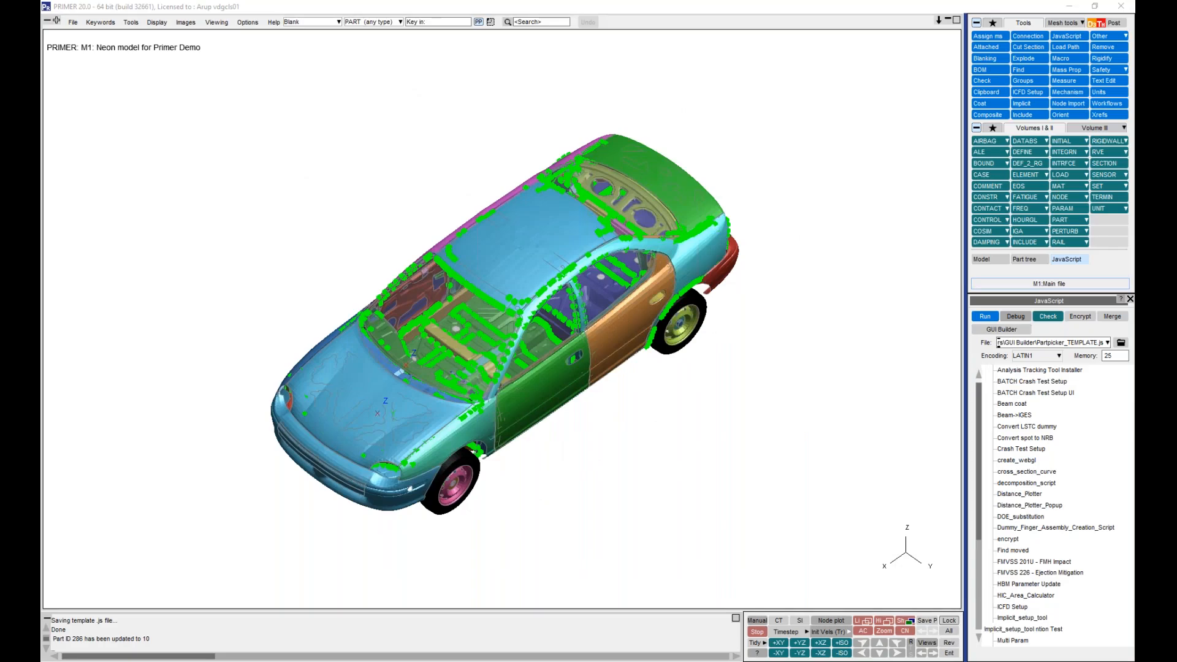
{"action": "key", "text": "alt+Tab"}
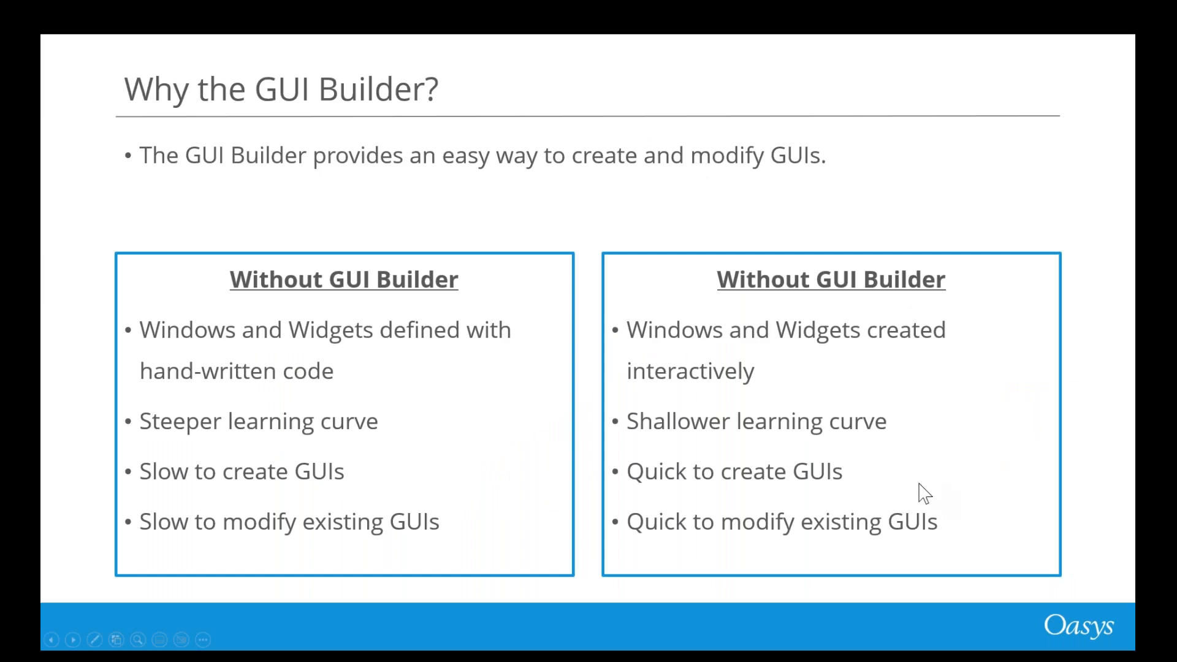
{"action": "key", "text": "Right"}
{"action": "key", "text": "Right"}
{"action": "key", "text": "Left"}
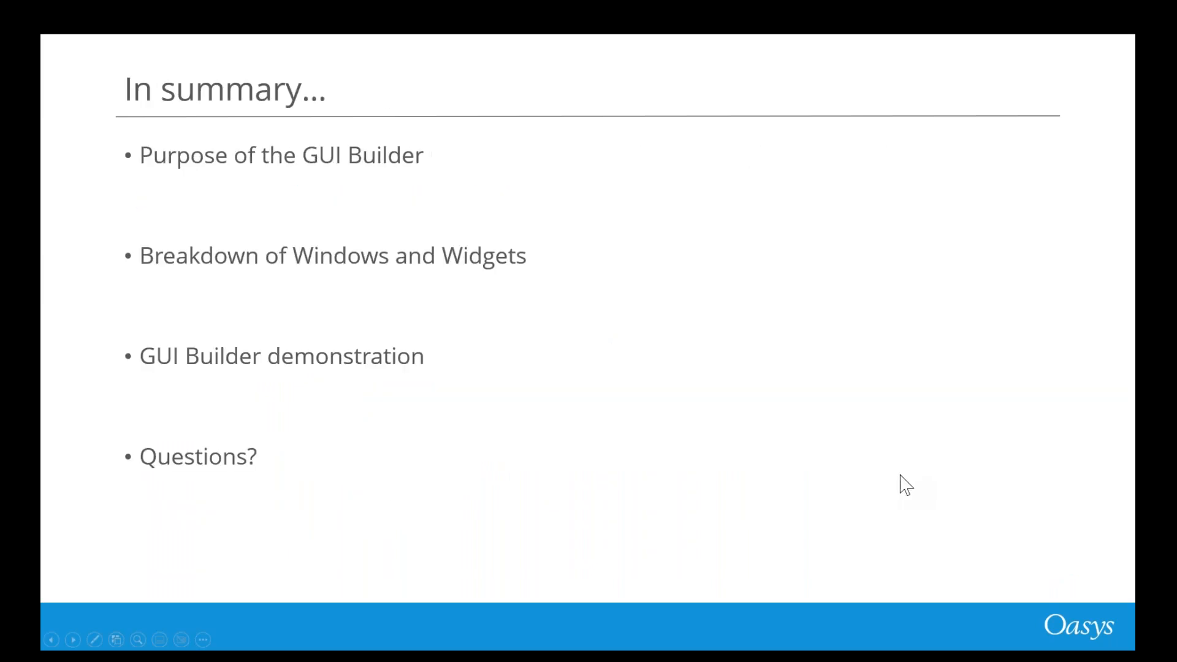